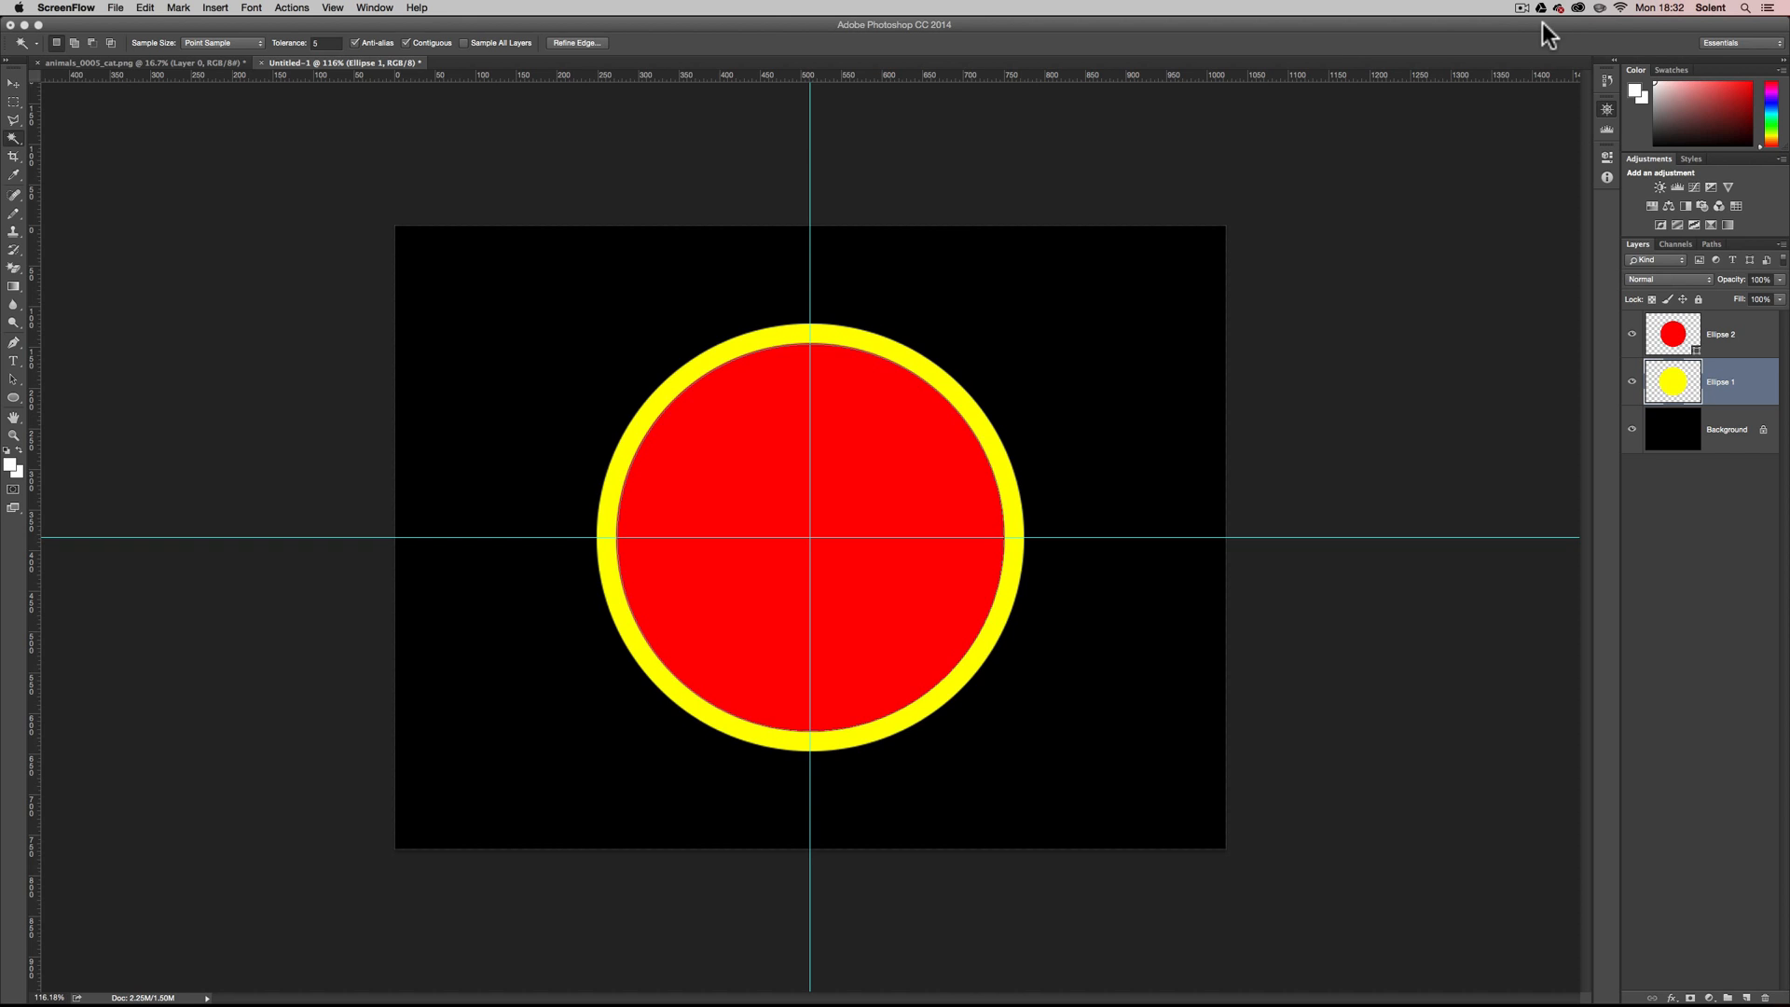
{"action": "left_click", "coordinate": [14, 434]}
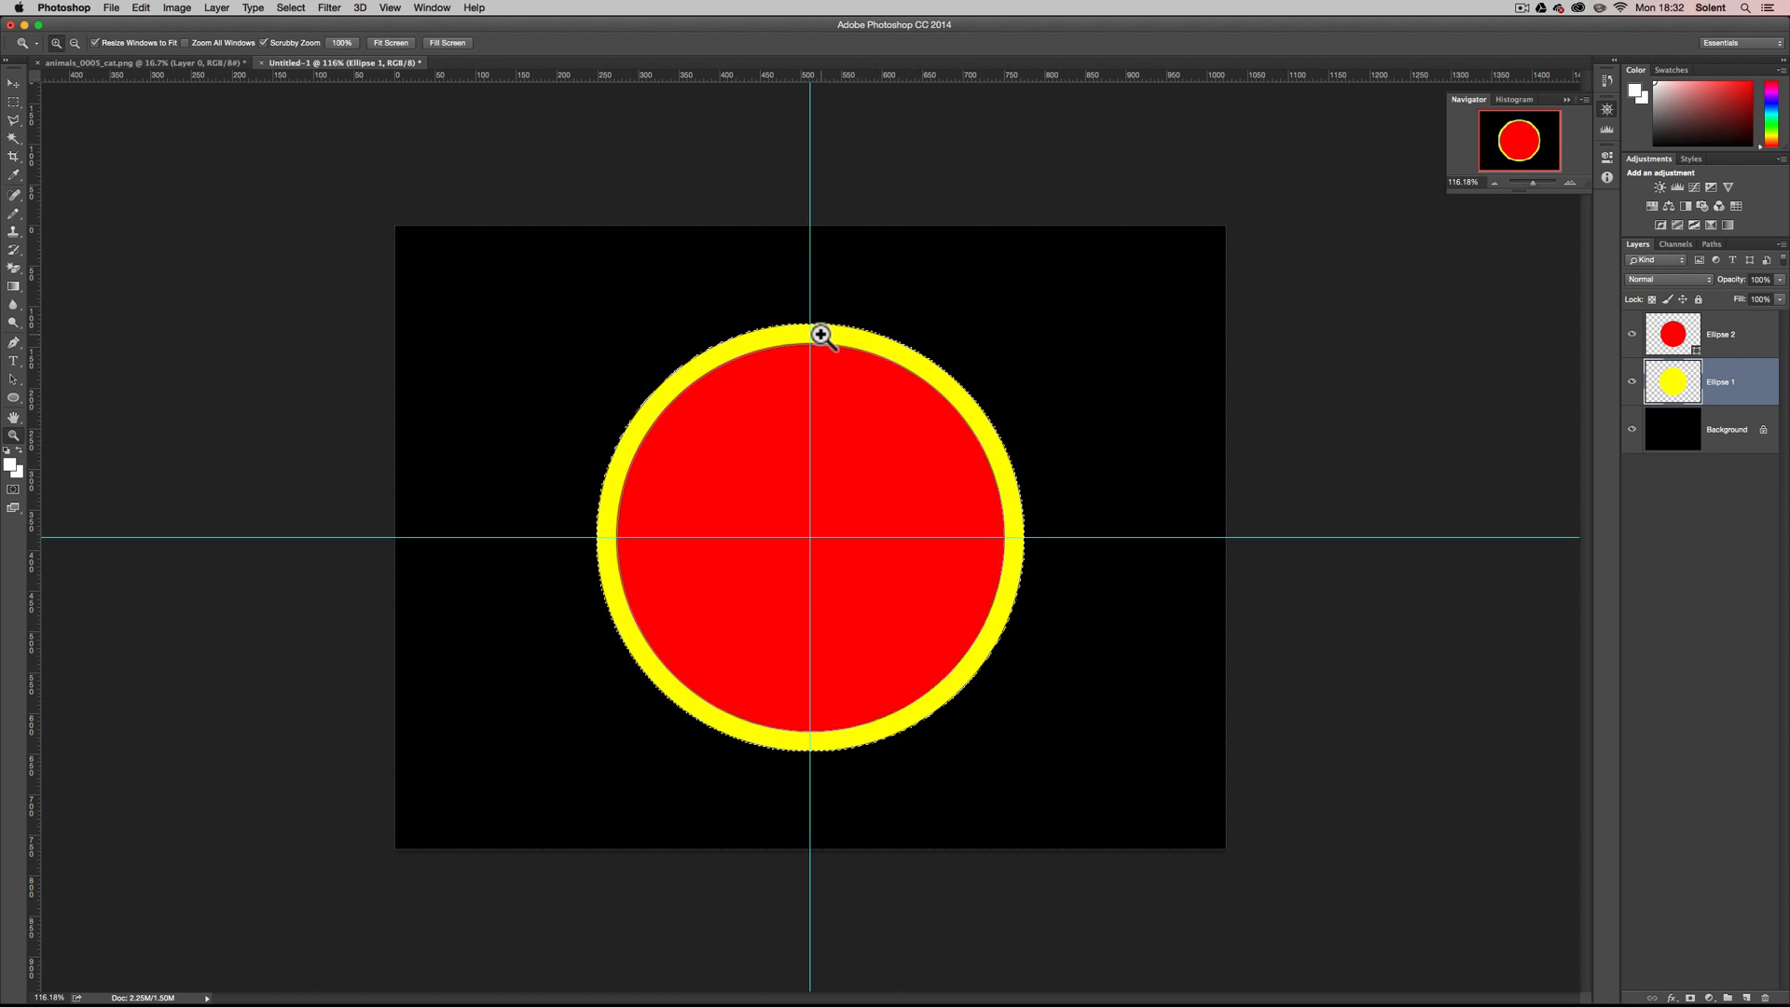
{"action": "left_click", "coordinate": [13, 103]}
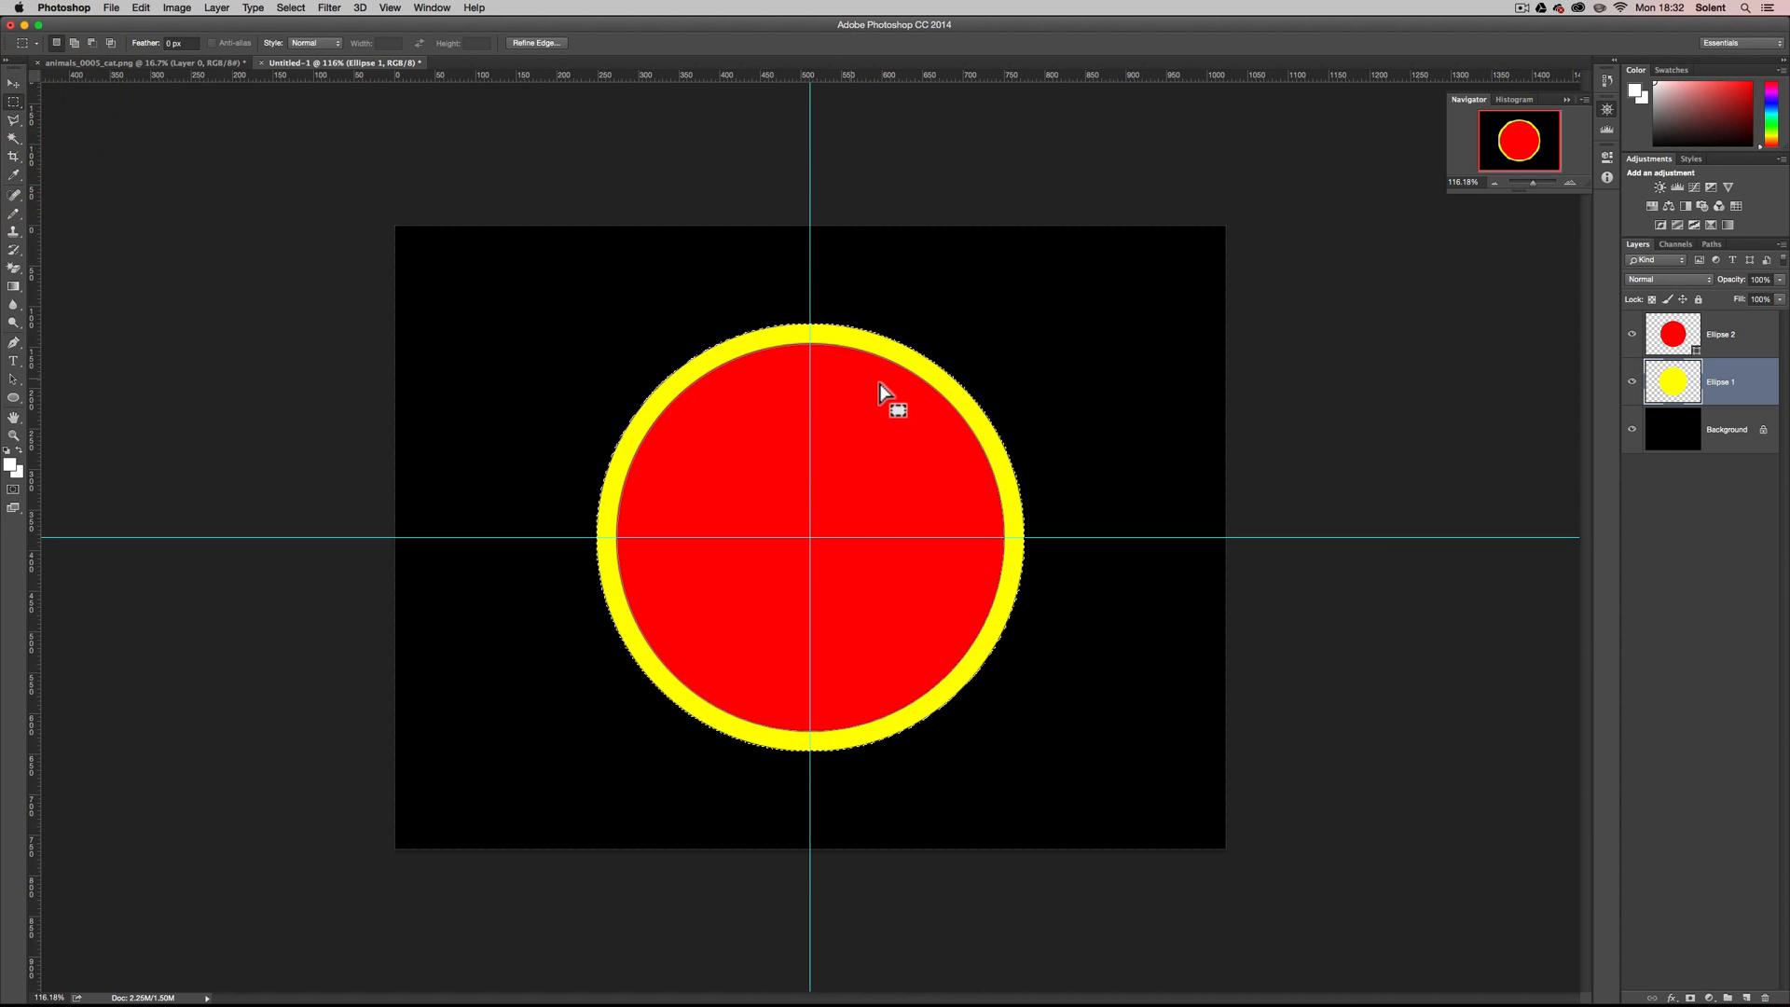
{"action": "left_click", "coordinate": [13, 83]}
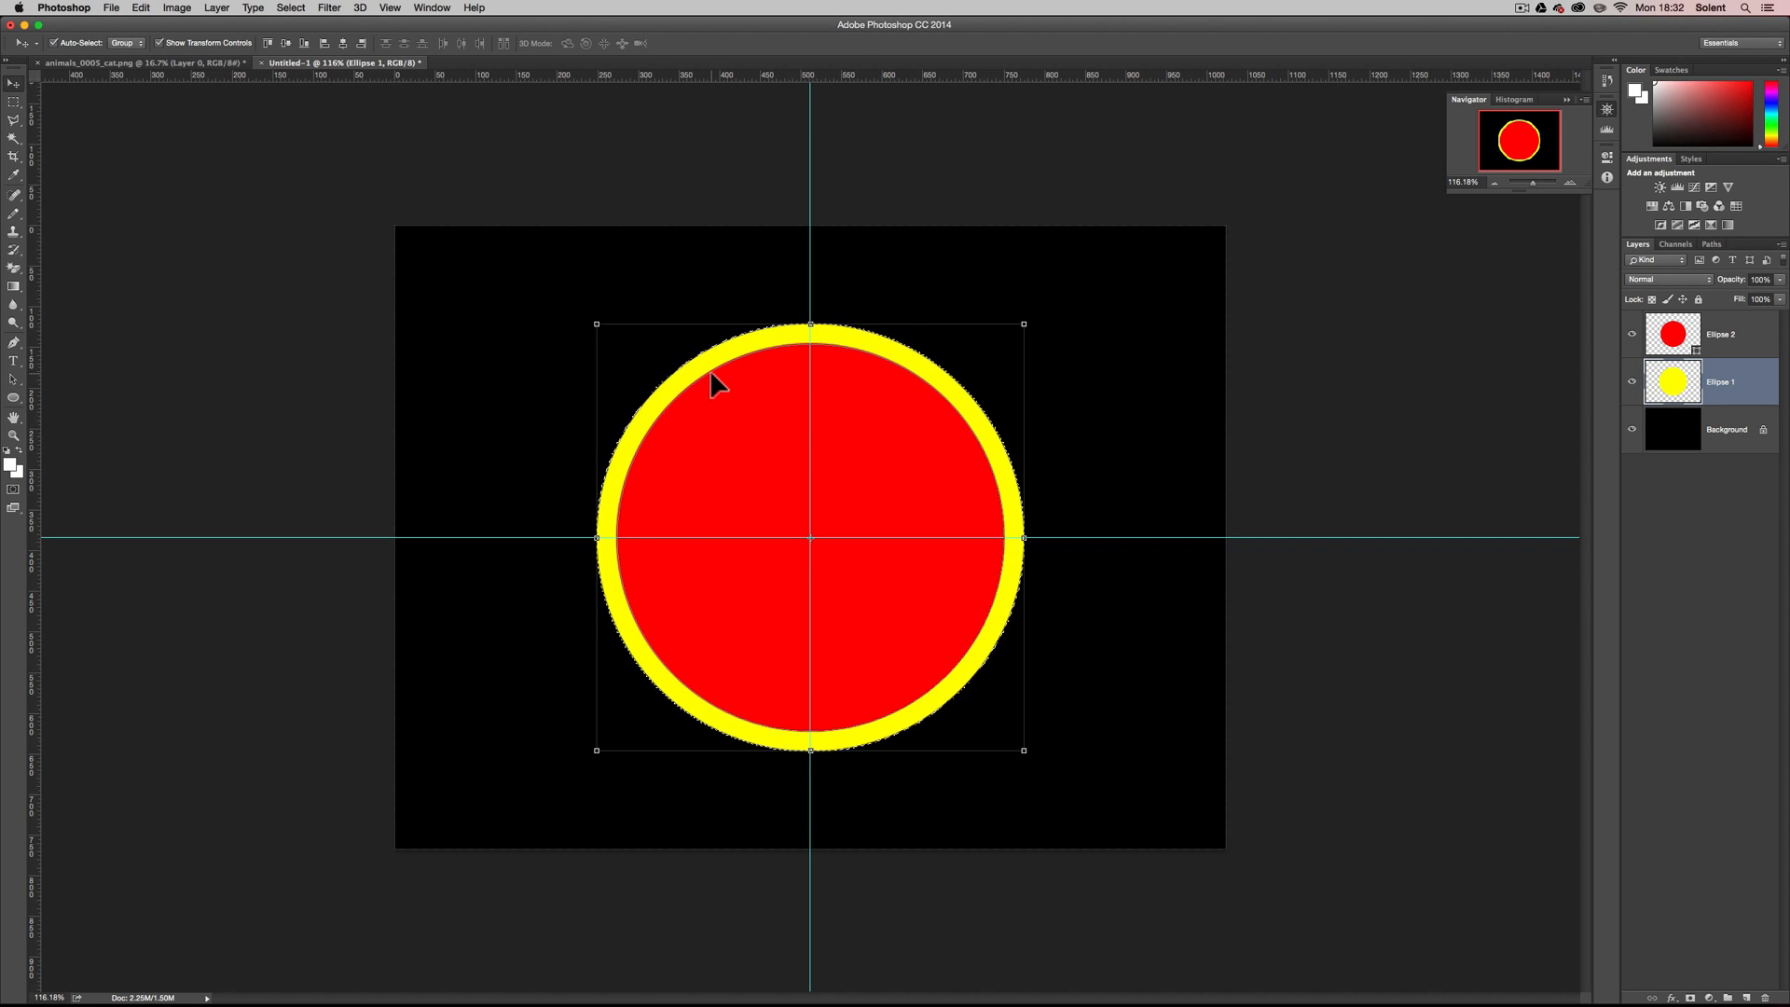
{"action": "left_click", "coordinate": [13, 398]}
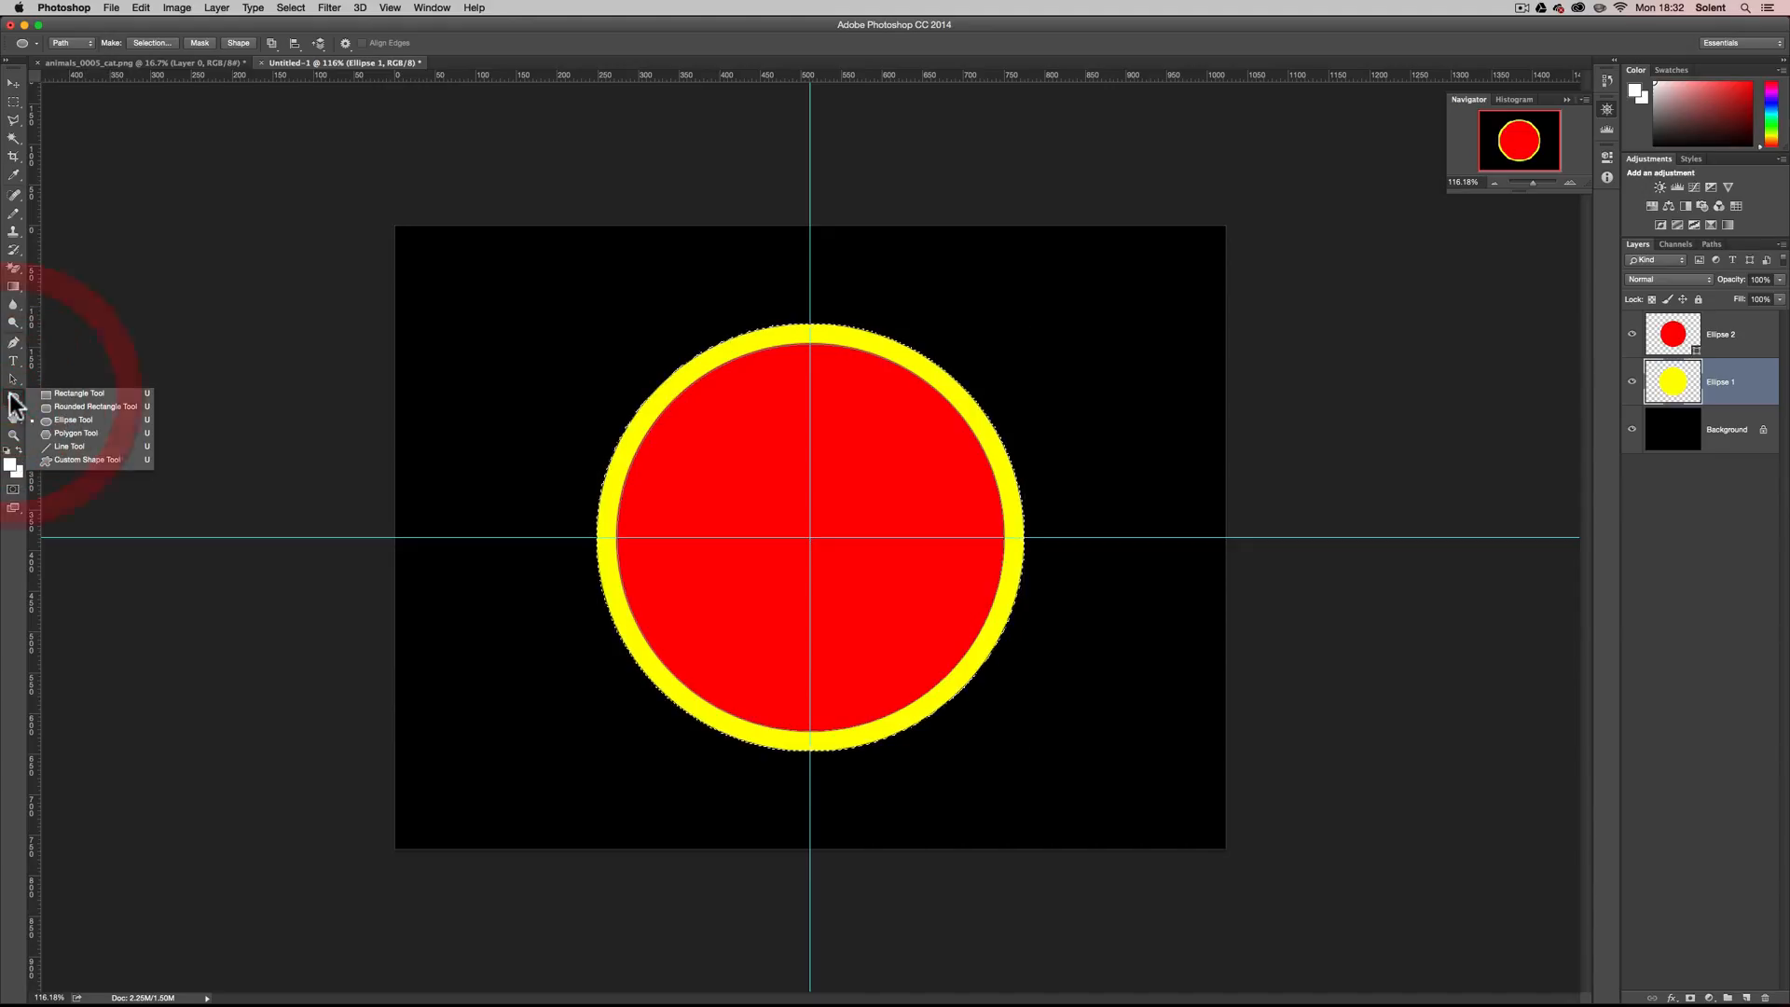
{"action": "left_click", "coordinate": [222, 302]}
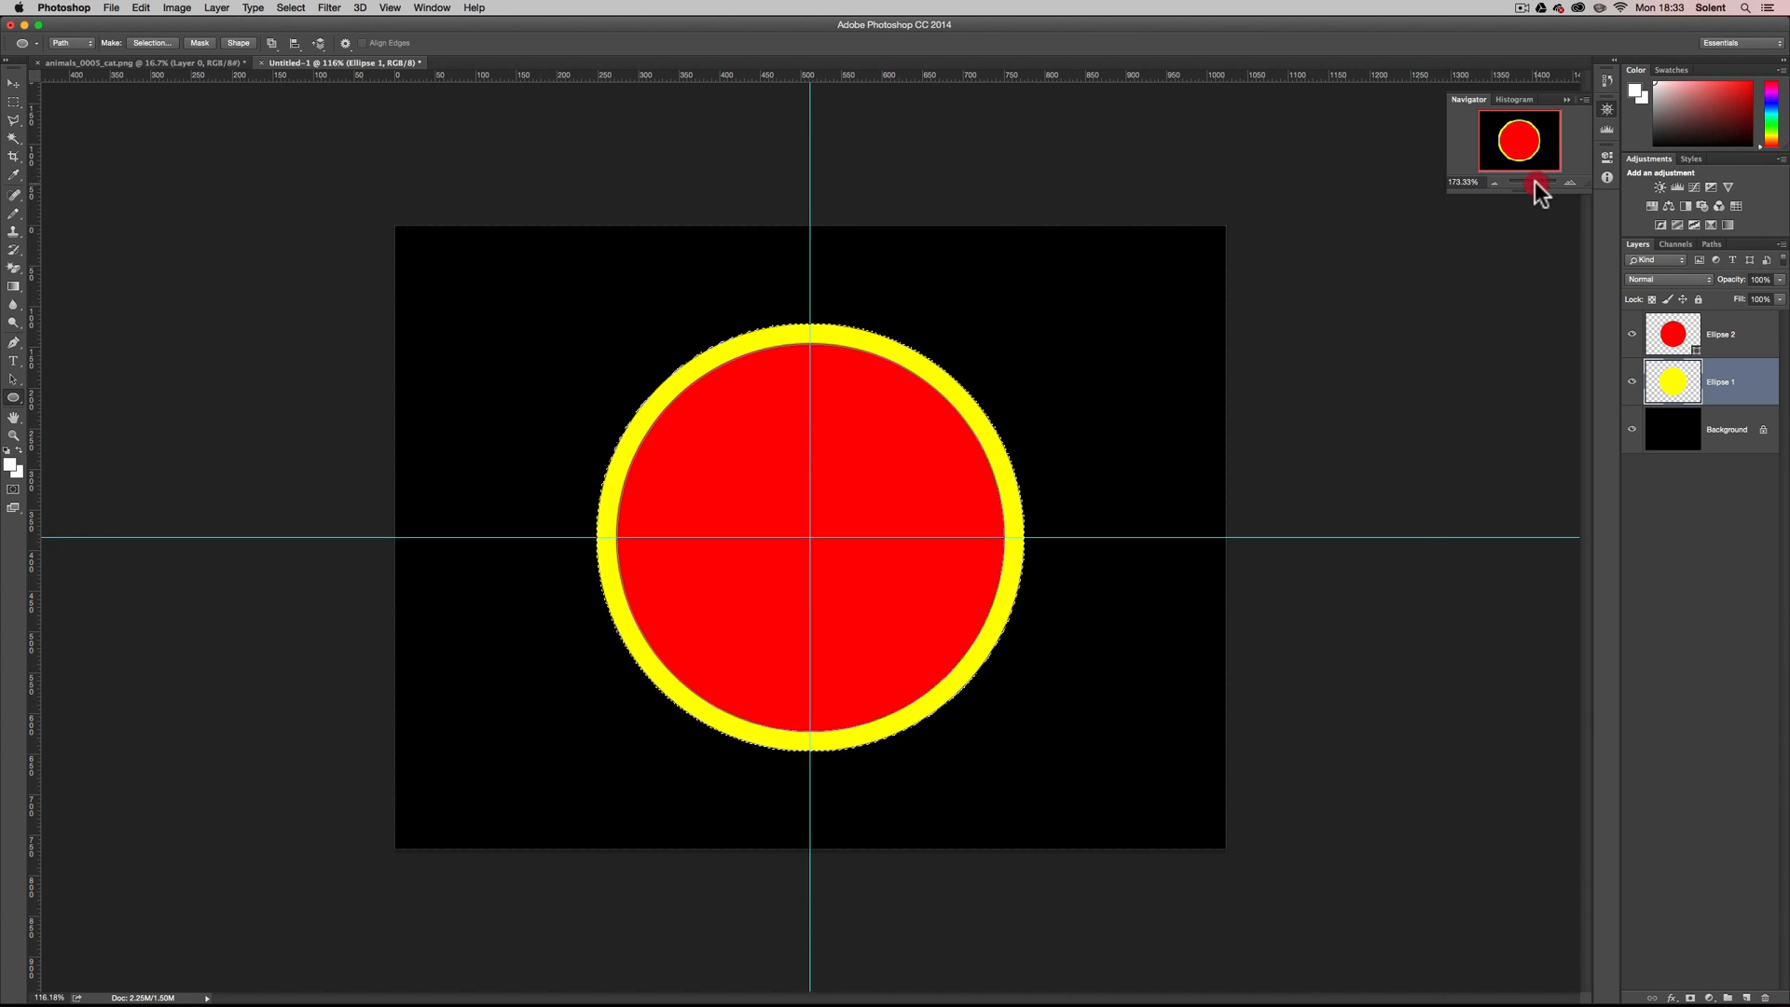
Try to move the selected yellow circle down behind the red circle, and undo the move.
{"action": "mouse_move", "coordinate": [1540, 180]}
{"action": "left_mouse_down"}
{"action": "mouse_move", "coordinate": [1523, 117]}
{"action": "mouse_move", "coordinate": [1551, 180]}
{"action": "left_mouse_up"}
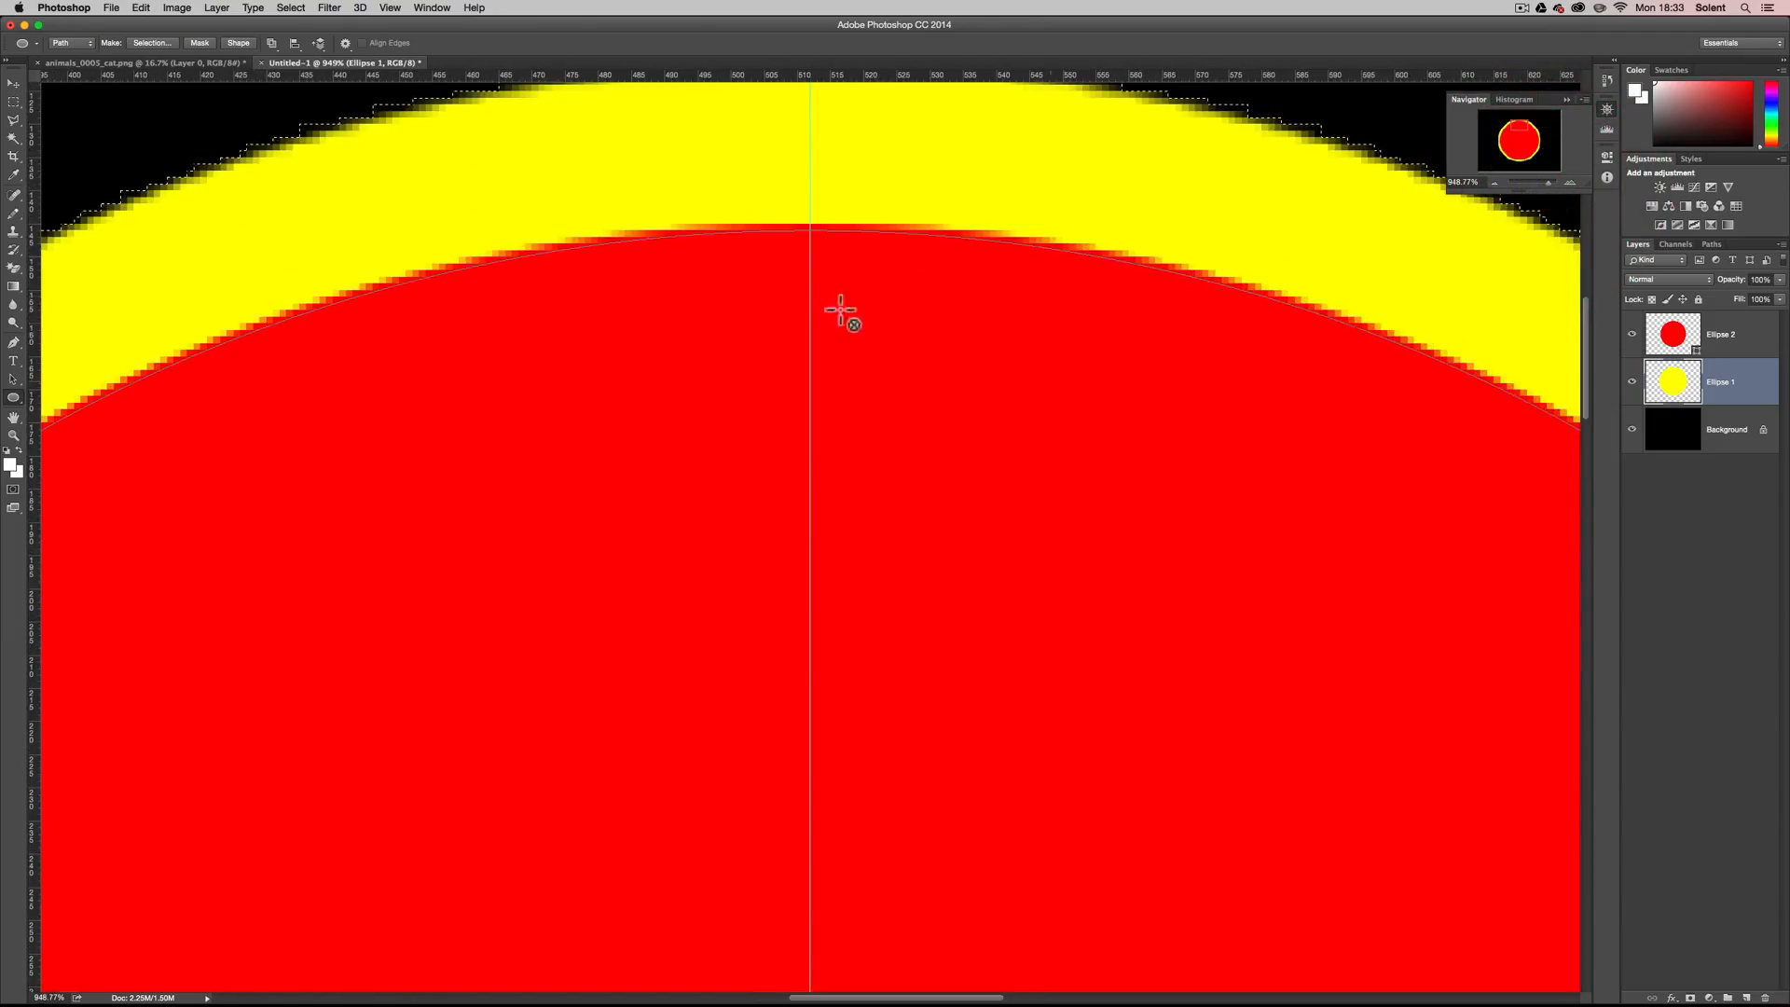
{"action": "left_click", "coordinate": [14, 83]}
{"action": "left_click_drag", "start_coordinate": [652, 331], "coordinate": [685, 480]}
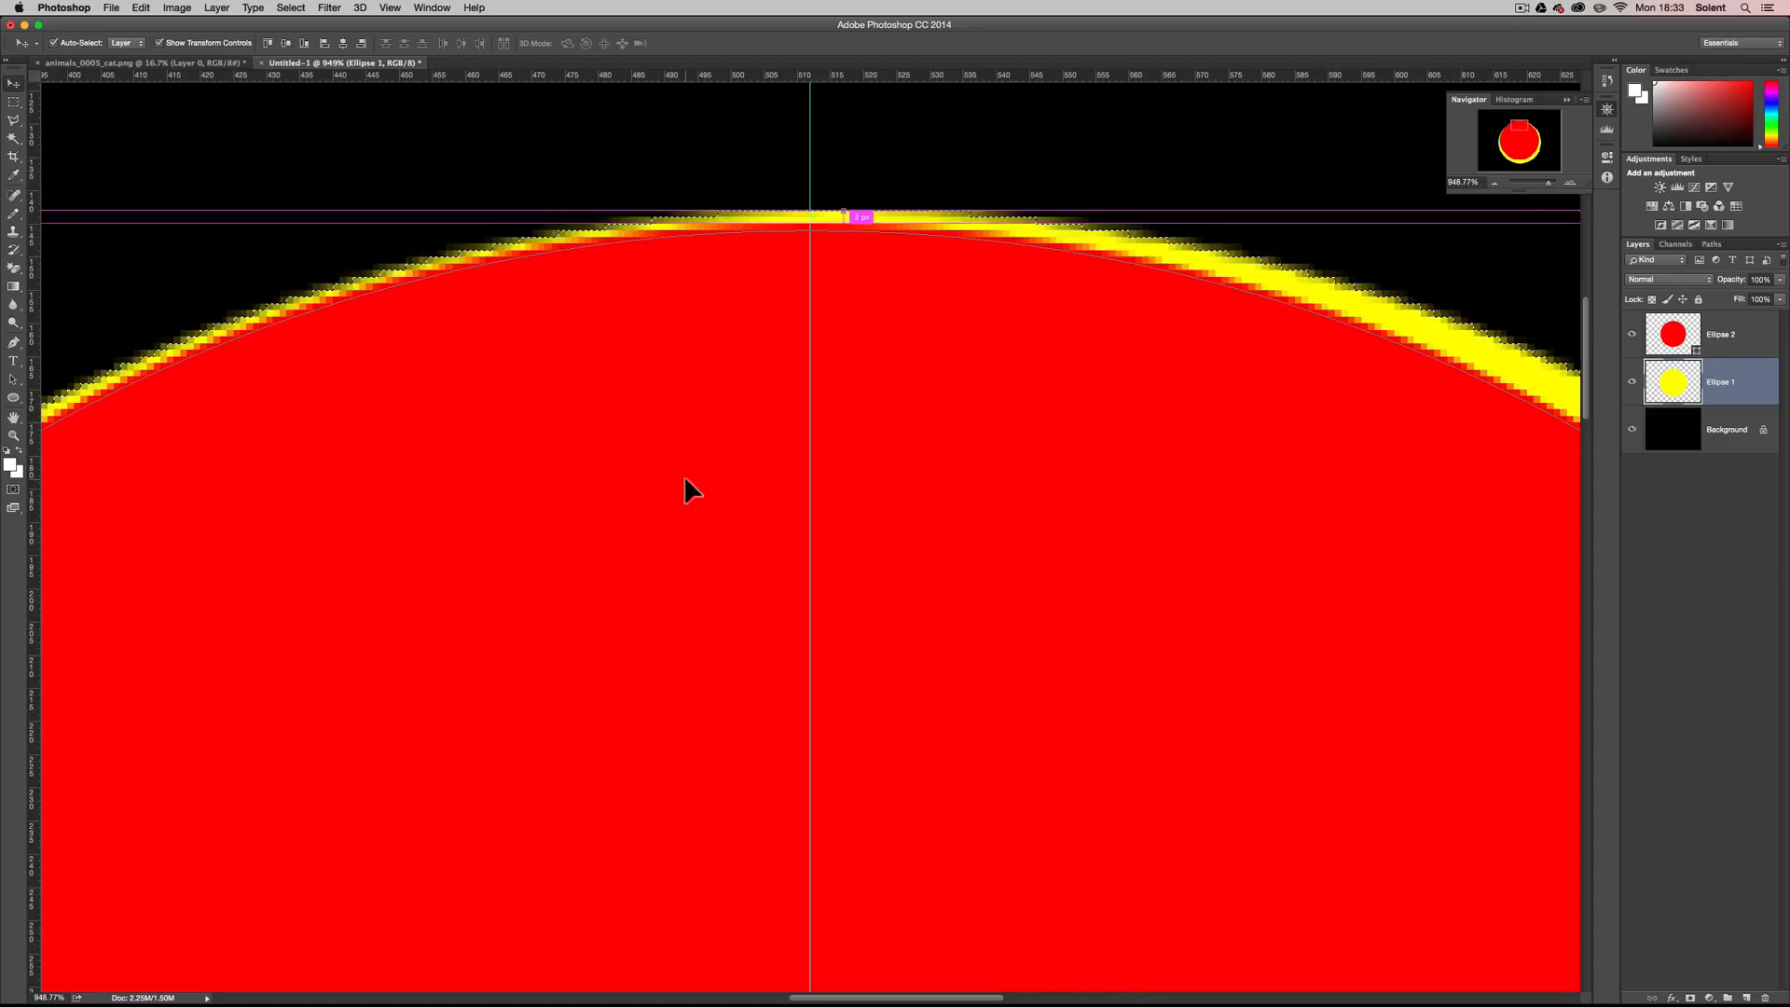
{"action": "key", "text": "super+z"}
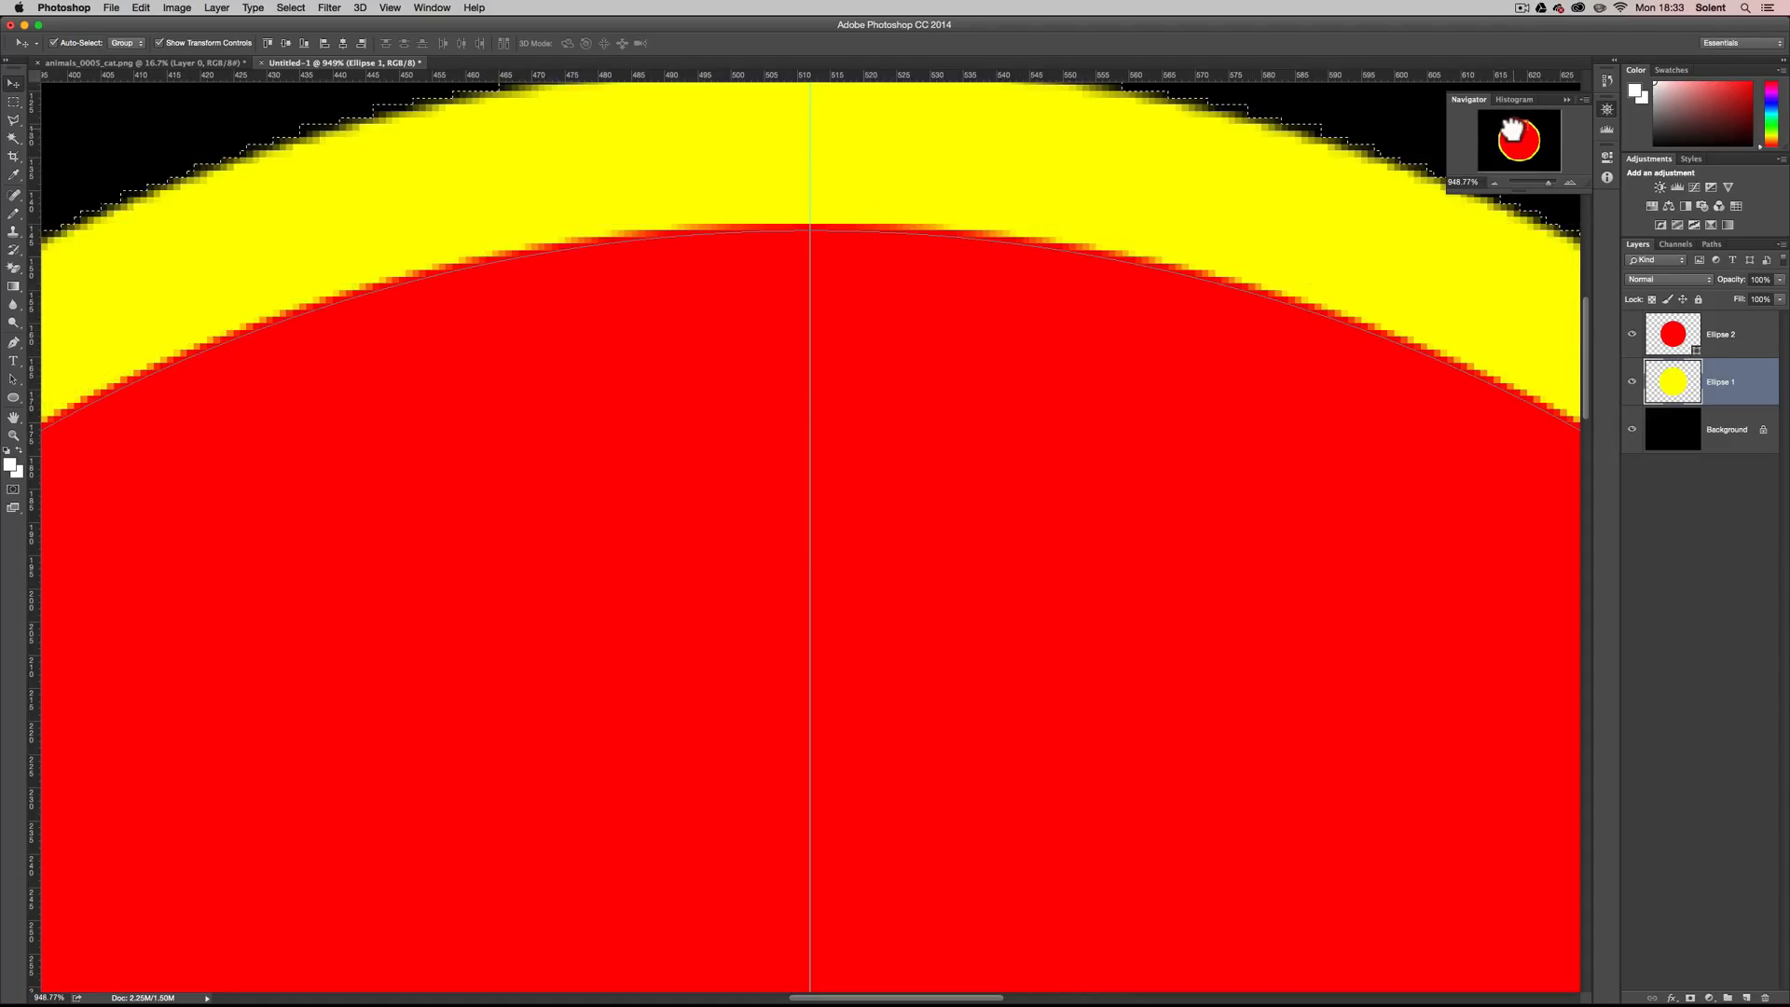
Move the selected yellow circle down until its upper edge lies behind the red circle.
{"action": "left_click_drag", "start_coordinate": [1516, 138], "coordinate": [1511, 128]}
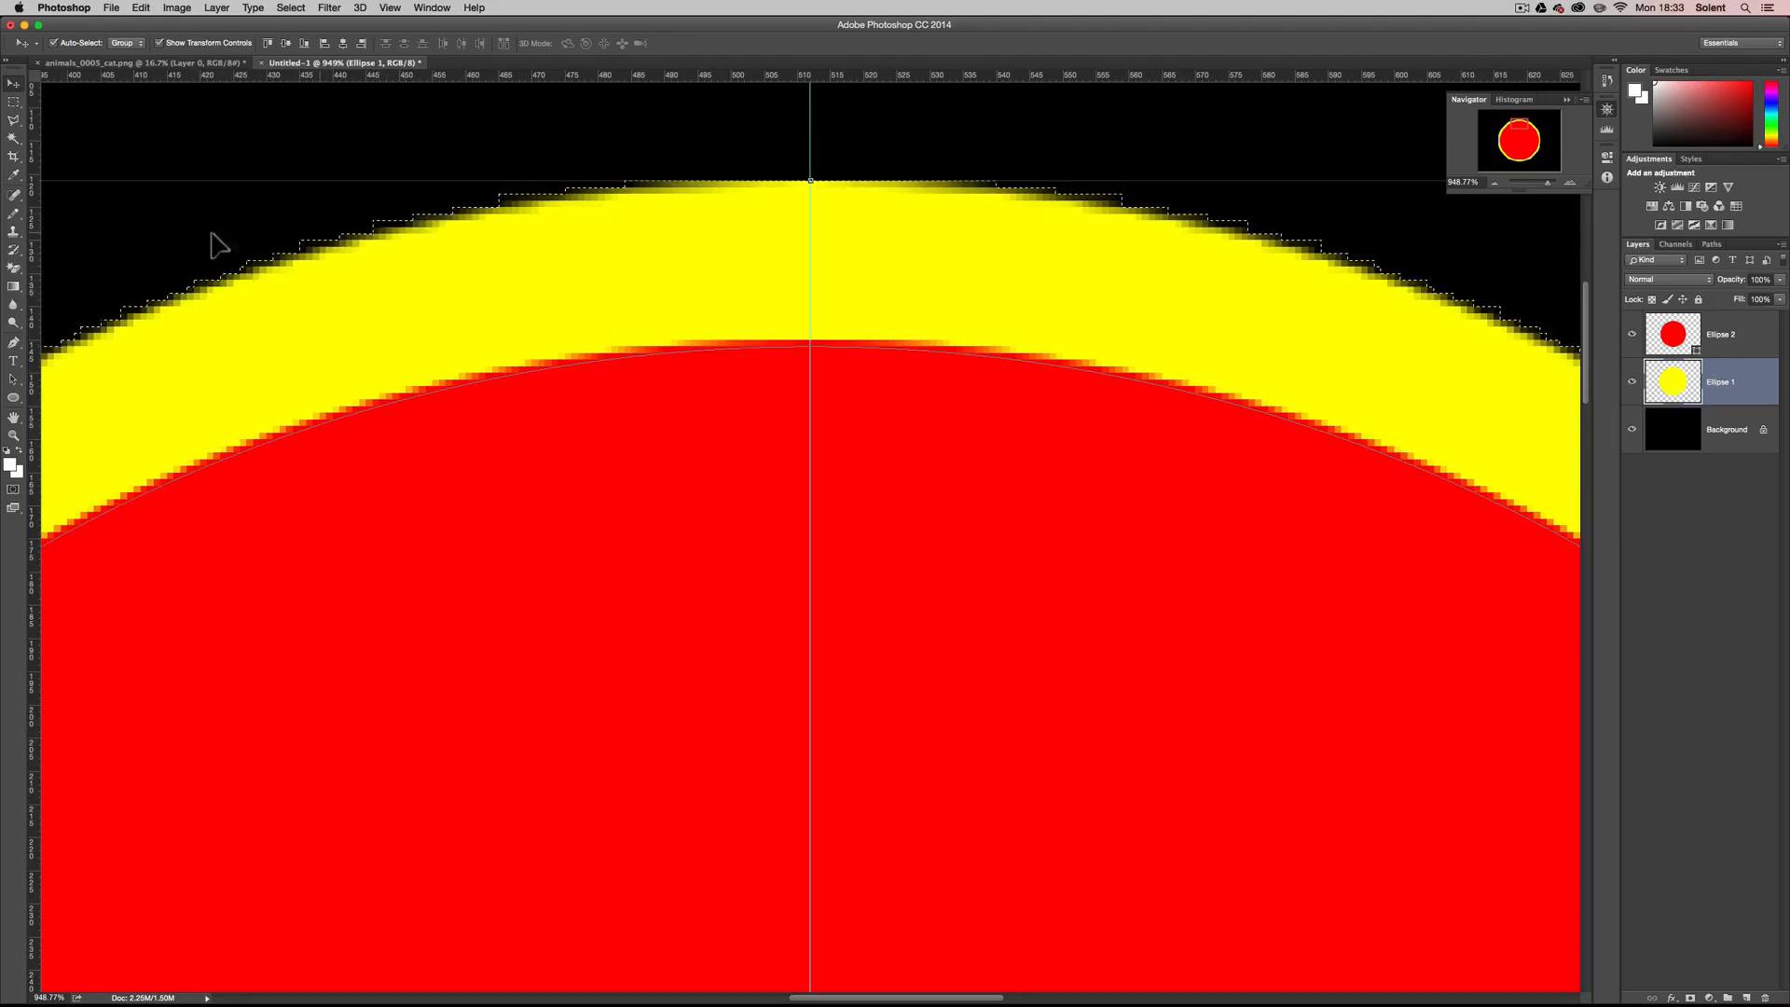
{"action": "left_click", "coordinate": [15, 105]}
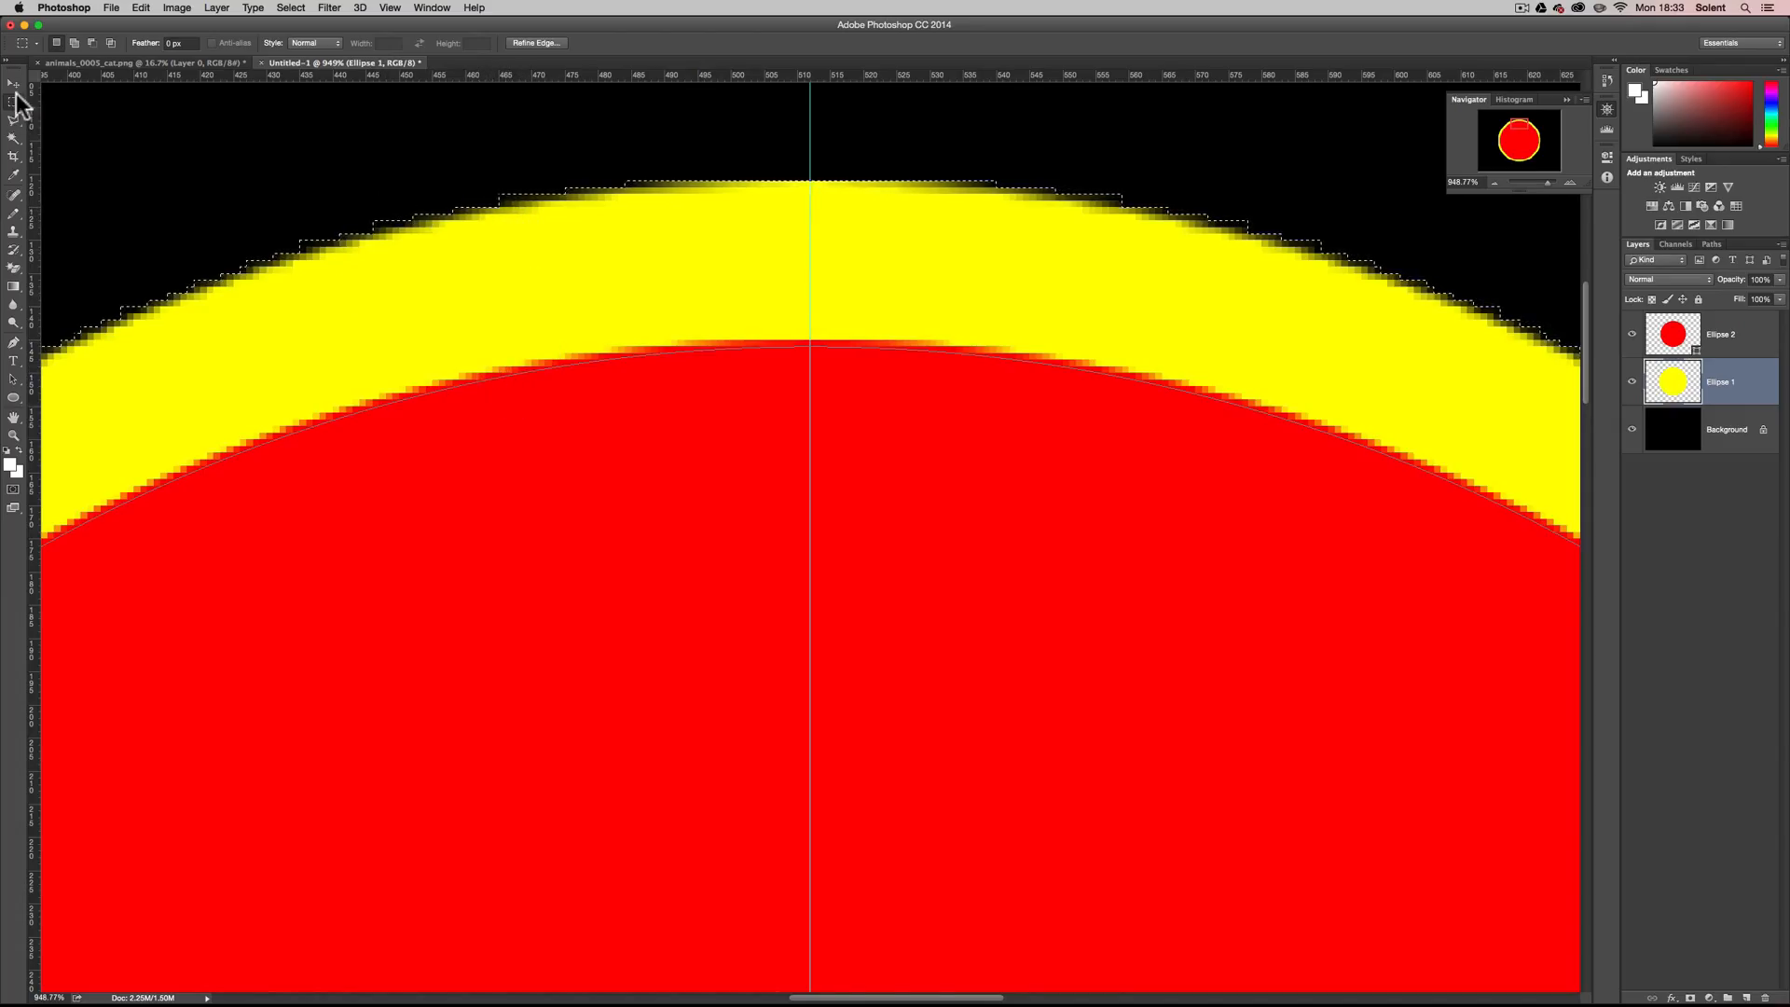
{"action": "key", "text": "v"}
{"action": "left_click_drag", "start_coordinate": [462, 478], "coordinate": [501, 682]}
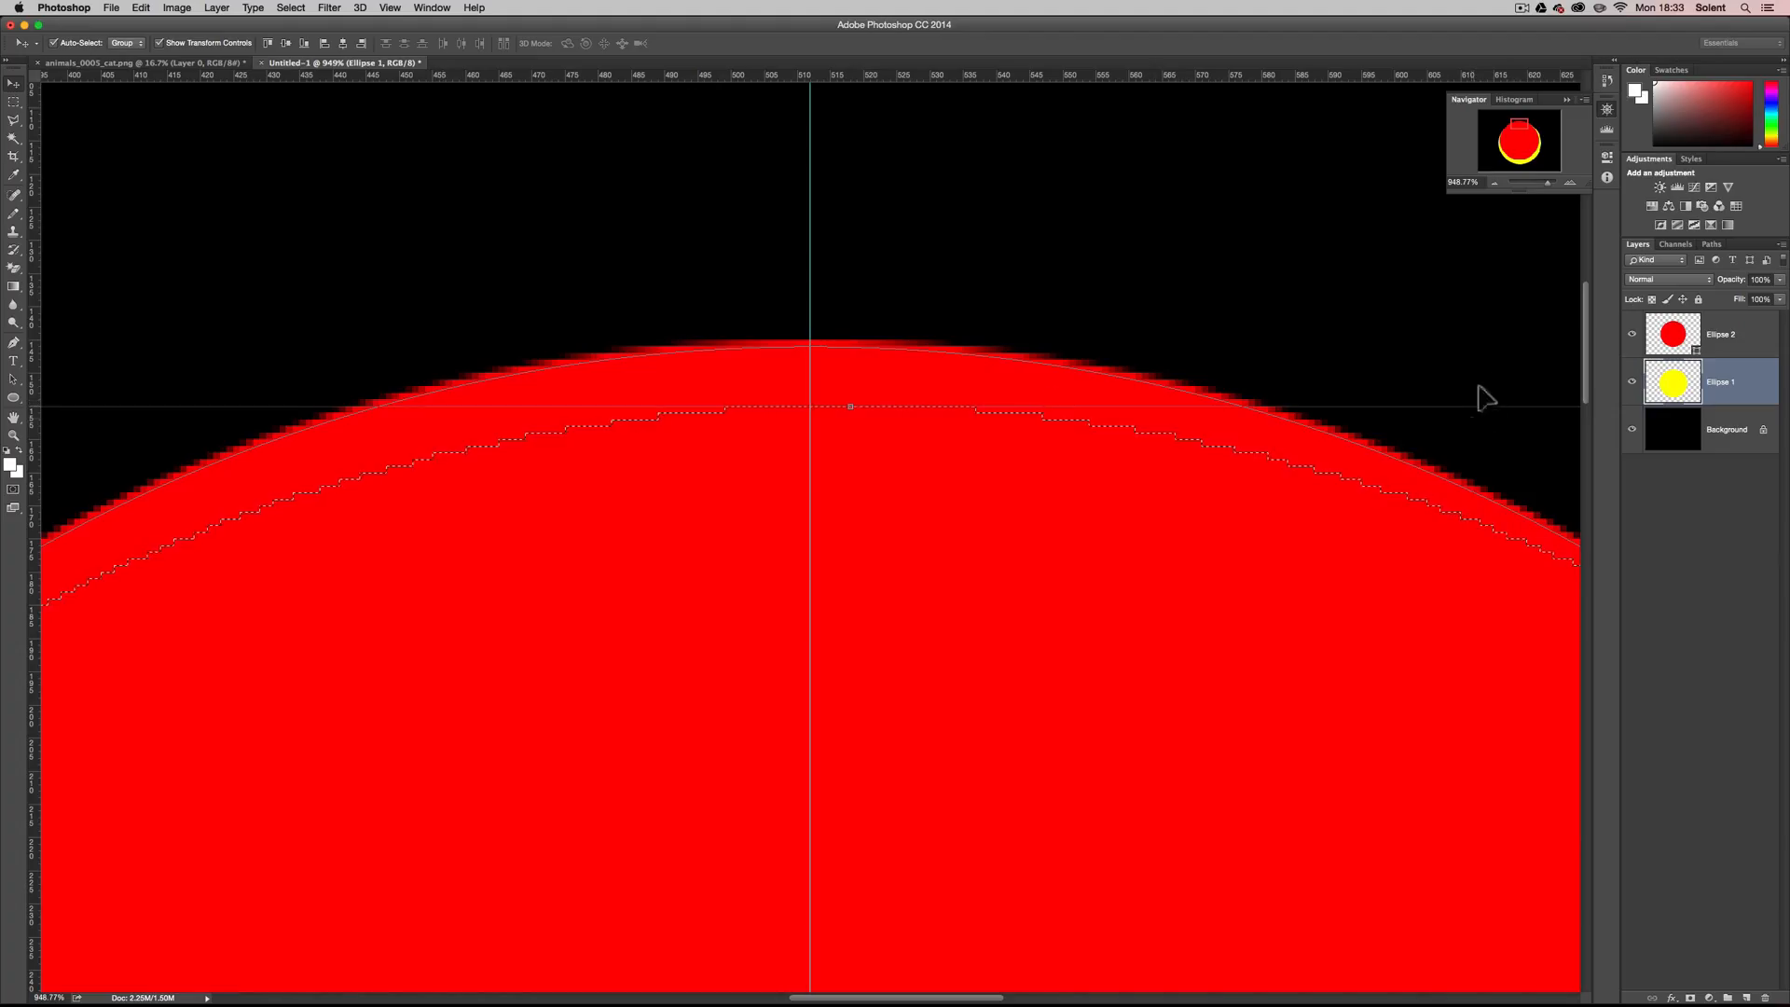
{"action": "left_click_drag", "start_coordinate": [1547, 178], "coordinate": [1518, 122]}
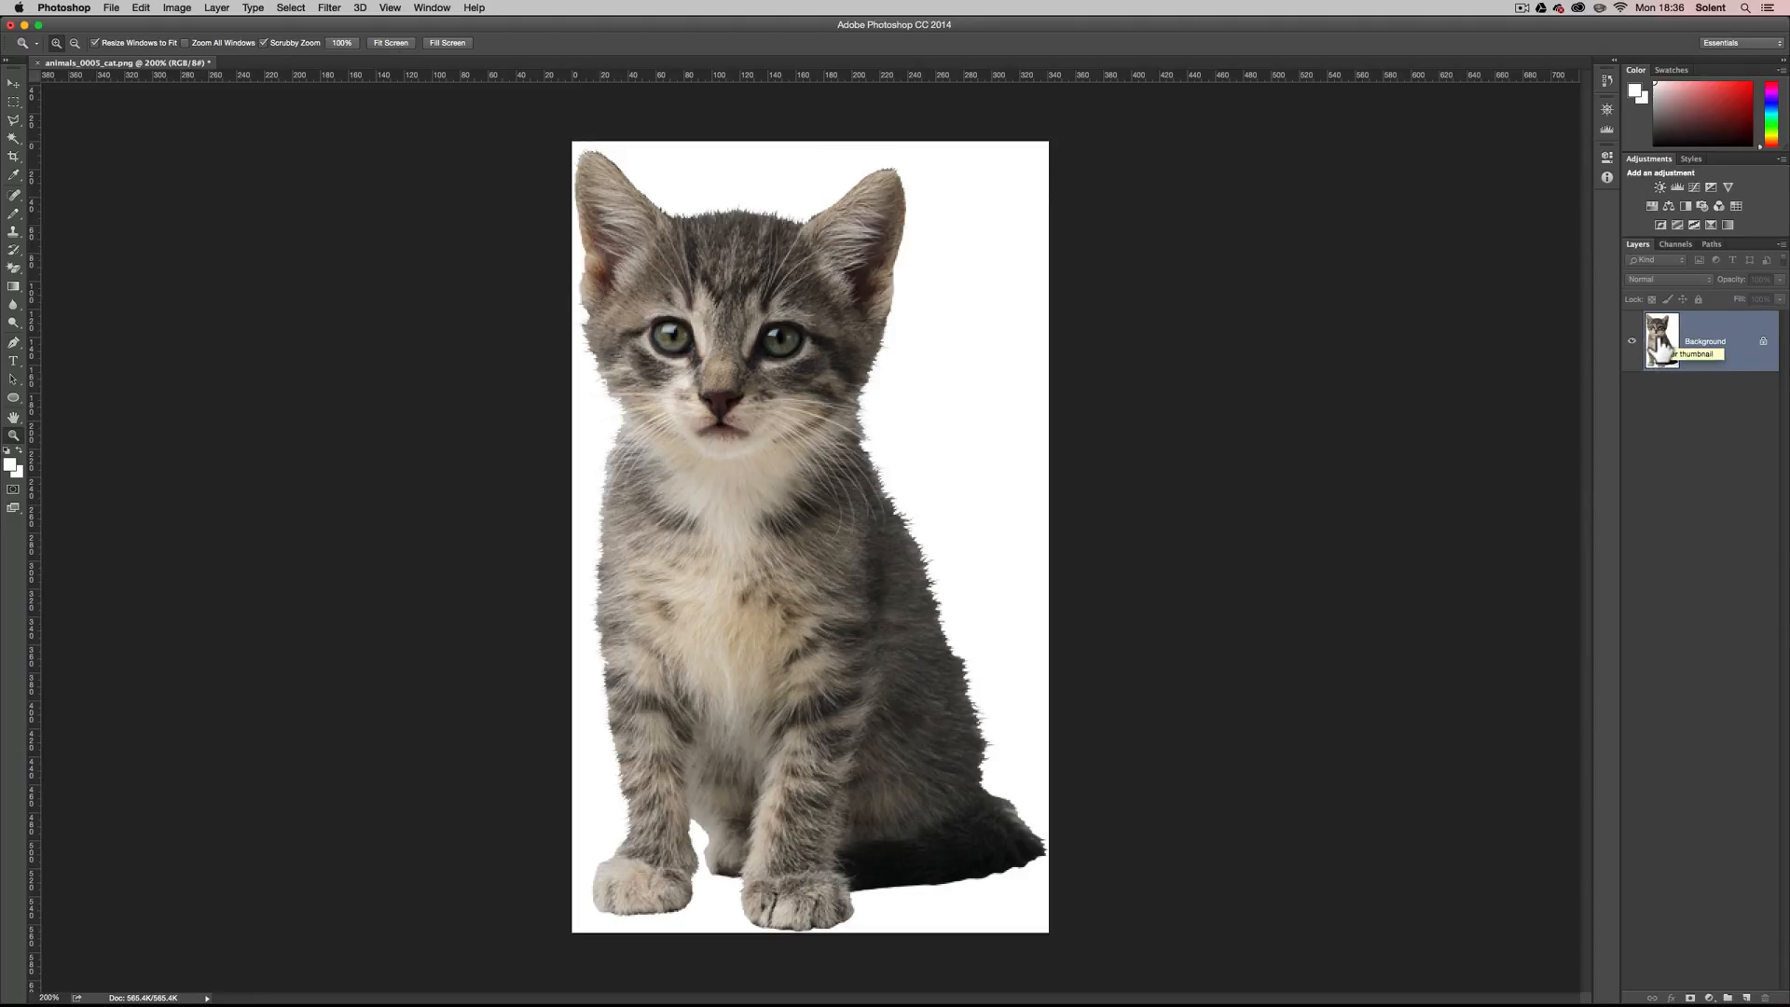
Convert the cat image's Background into a regular layer named "cat".
{"action": "left_click", "coordinate": [1726, 331]}
{"action": "double_click", "coordinate": [1725, 331]}
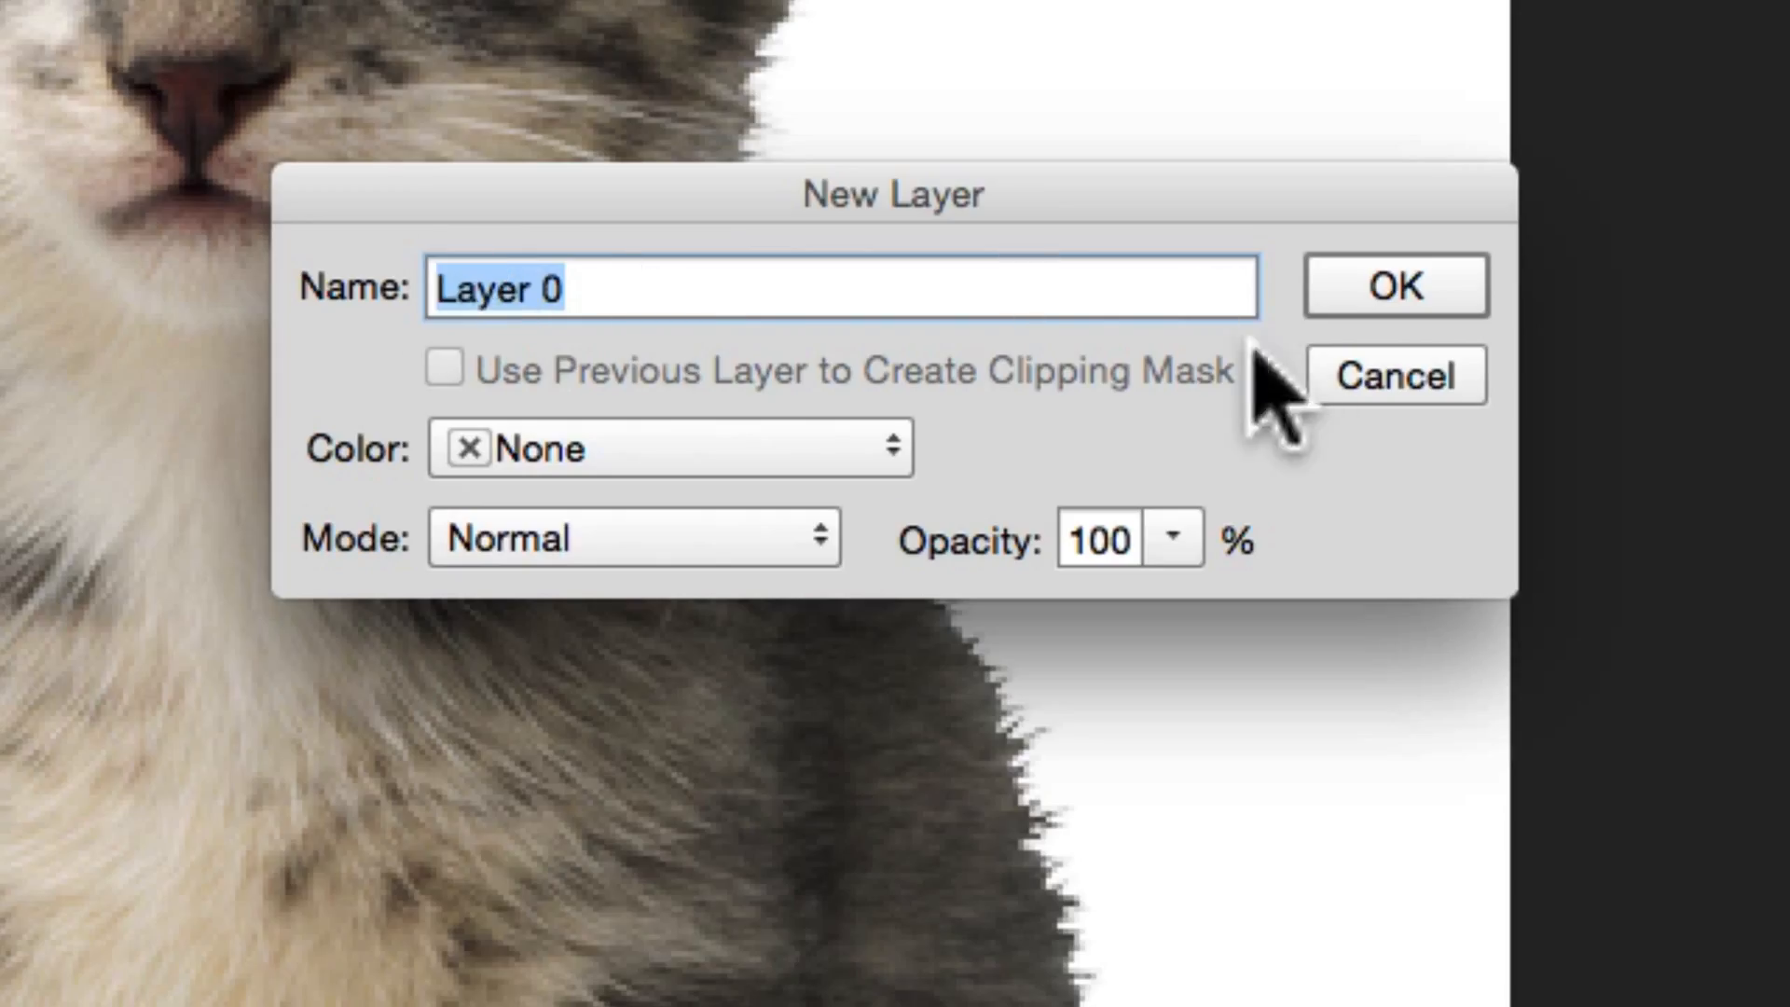
{"action": "left_click", "coordinate": [32, 233]}
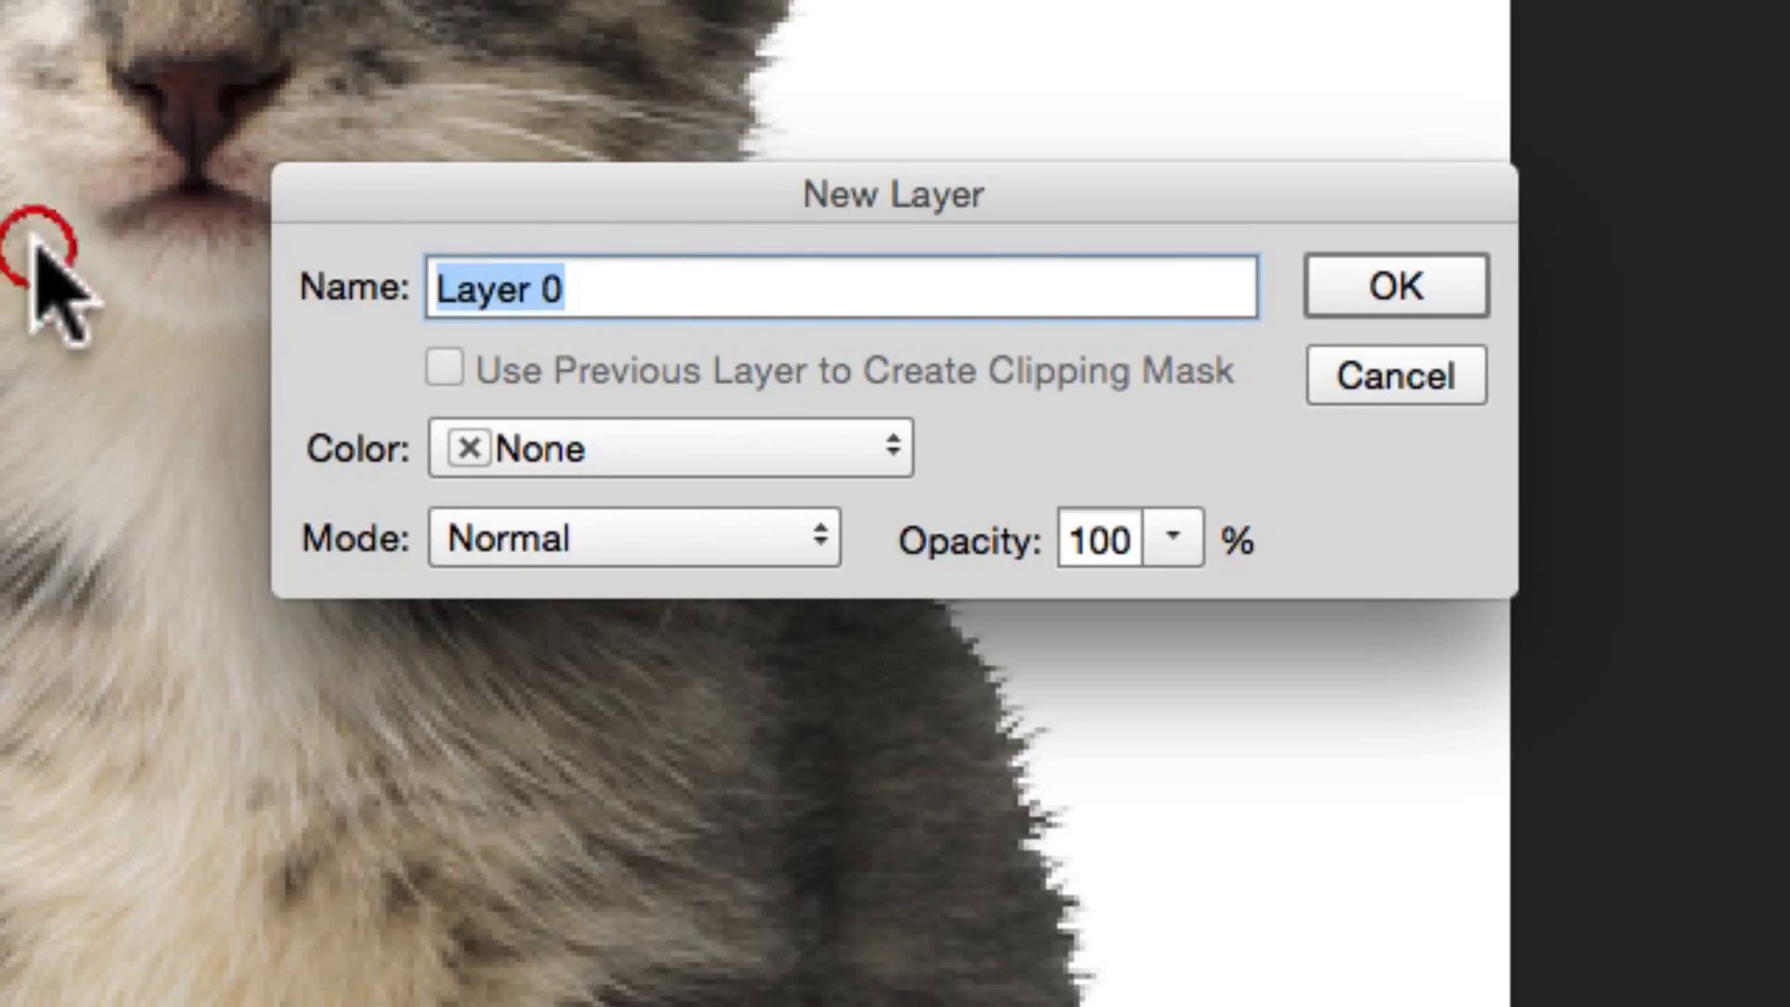
{"action": "type", "text": "cat"}
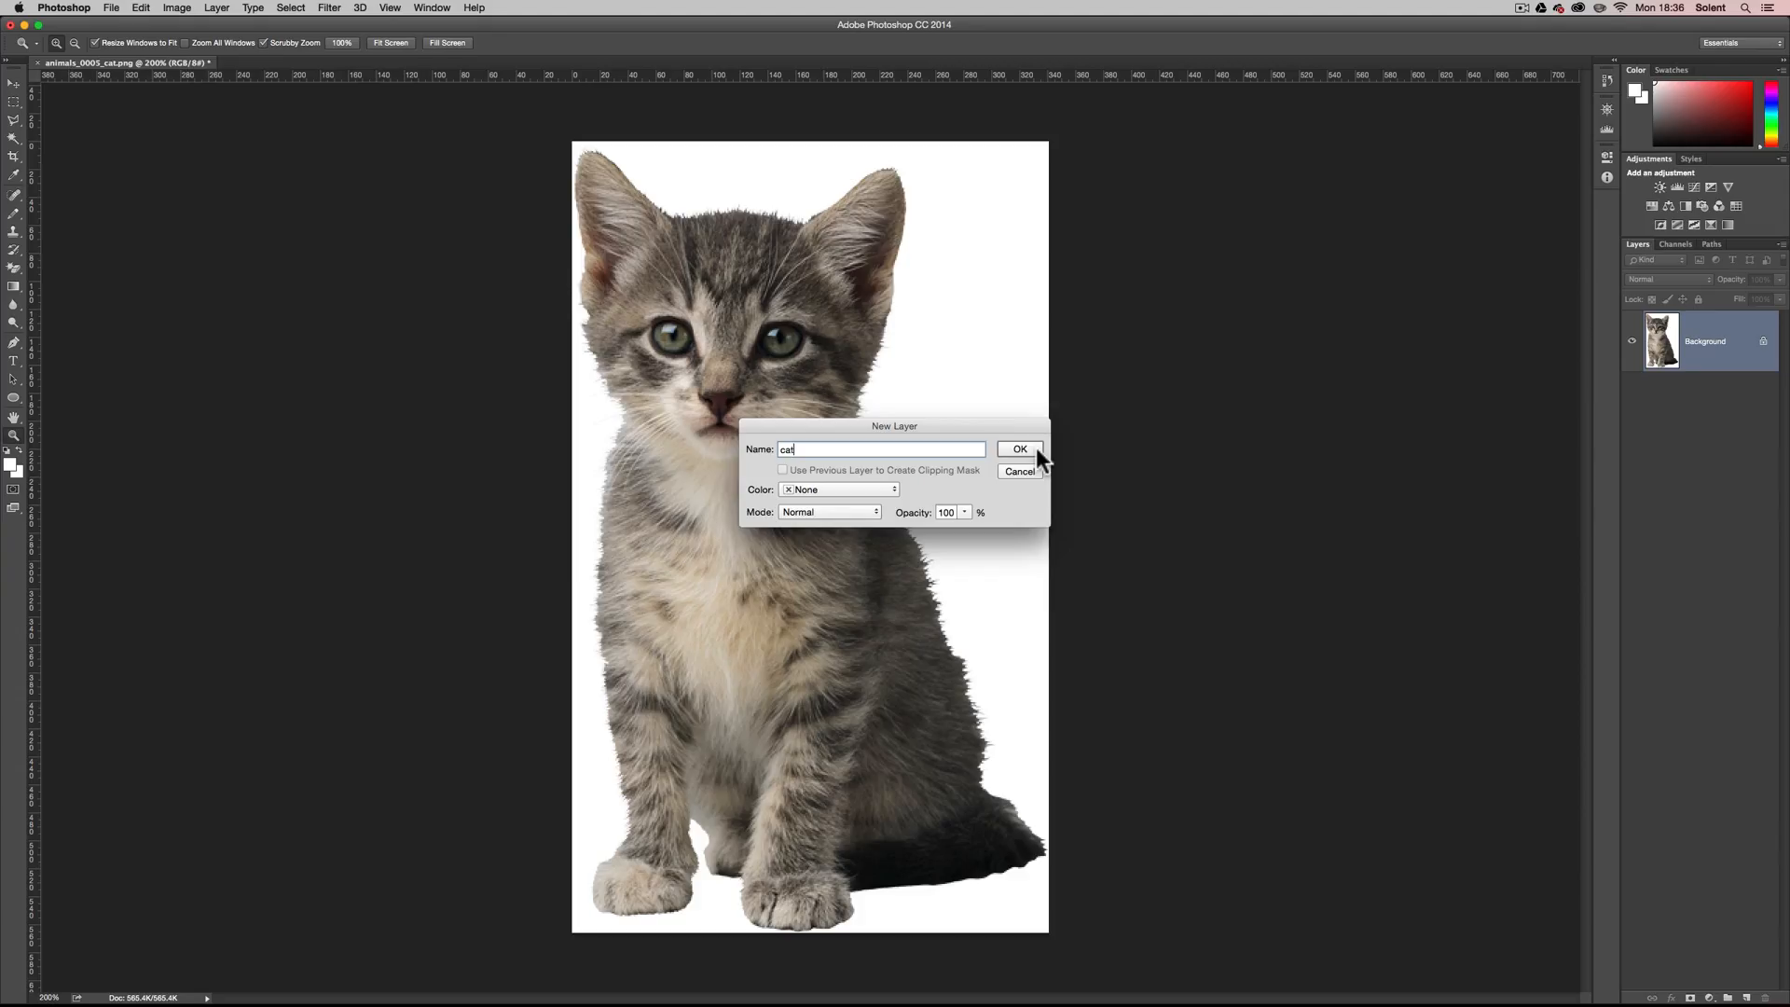
{"action": "left_click", "coordinate": [1464, 291]}
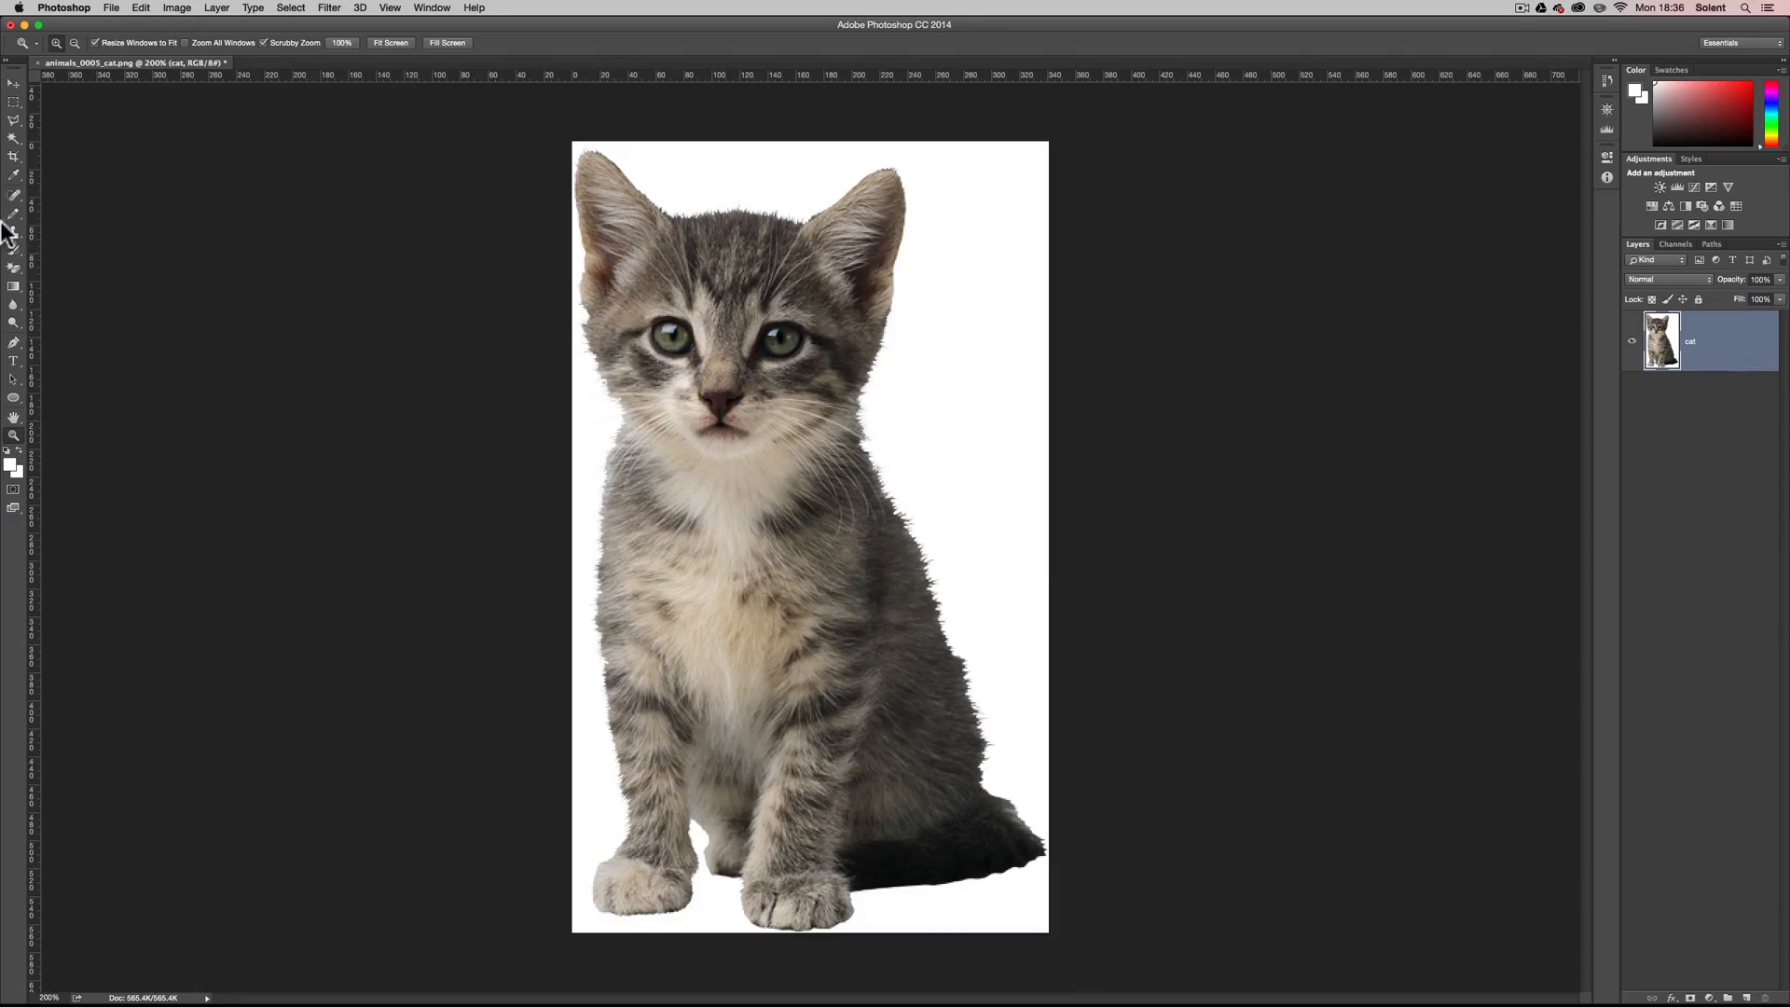
Draw a rectangular marquee selection around the kitten's head, from above the ears to below the chin.
{"action": "left_click", "coordinate": [12, 103]}
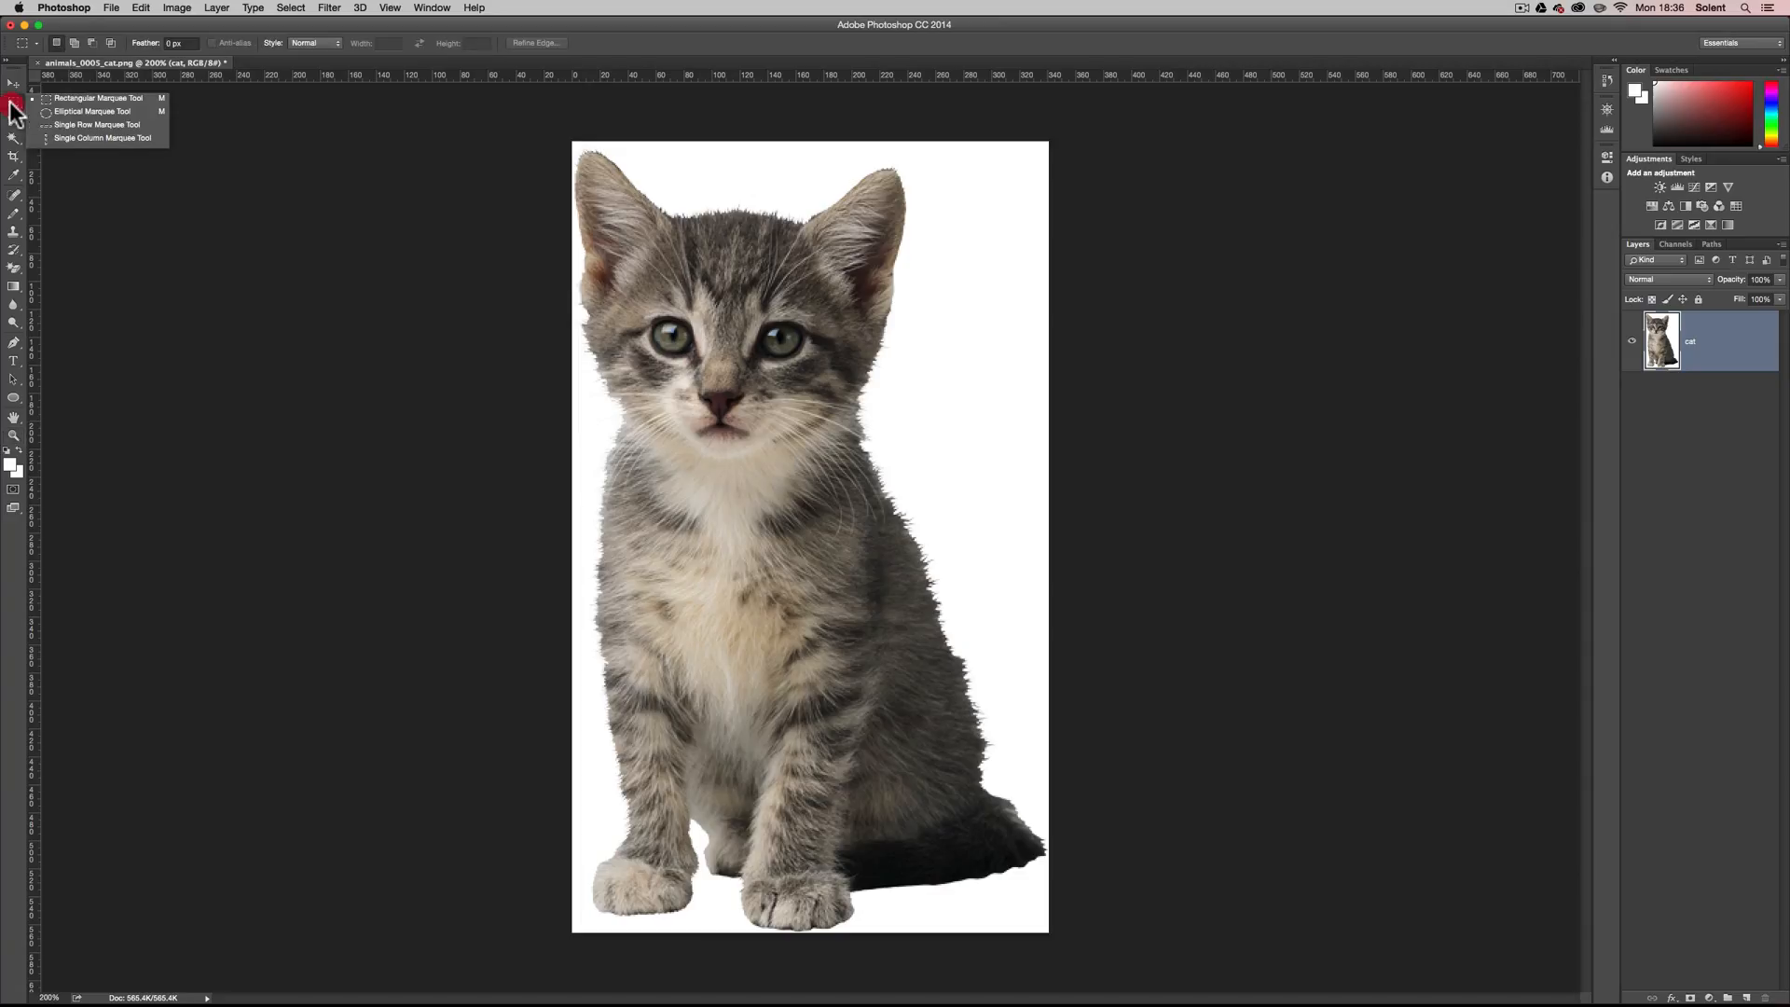
{"action": "left_click", "coordinate": [70, 99]}
{"action": "left_click_drag", "start_coordinate": [578, 148], "coordinate": [924, 475]}
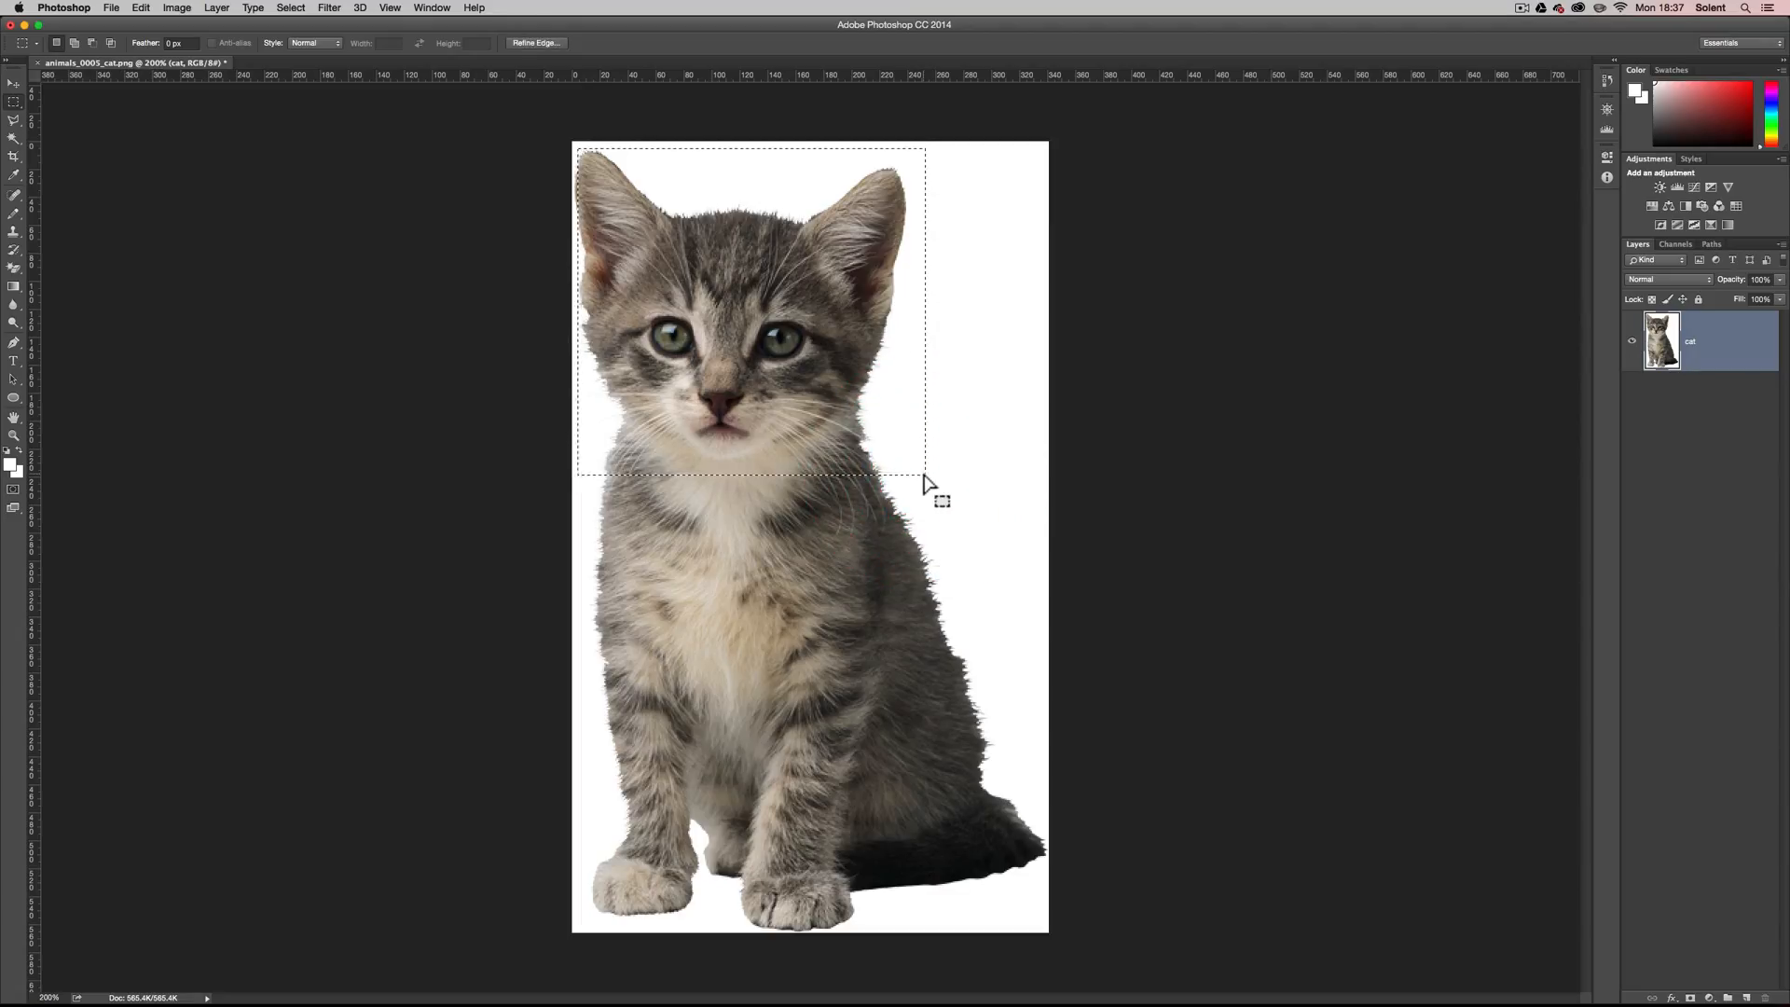
Add a layer mask to the cat layer with Reveal Selection so only the head area shows.
{"action": "left_click", "coordinate": [223, 9]}
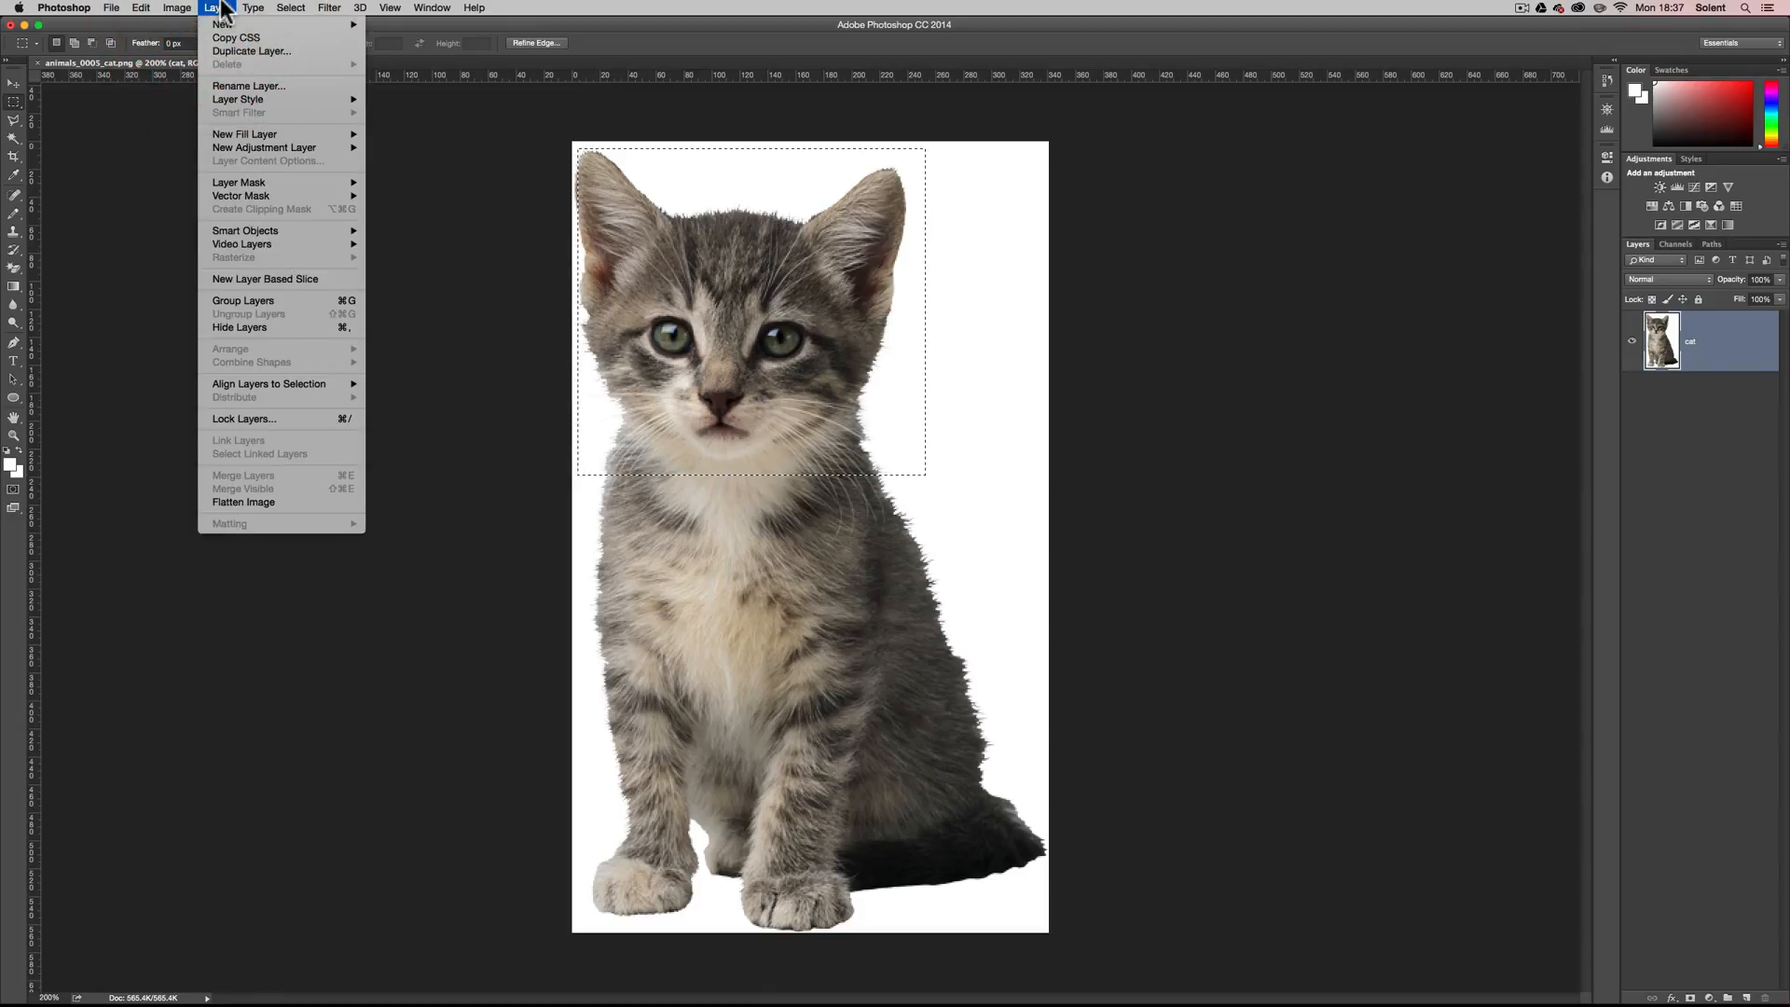
{"action": "mouse_move", "coordinate": [241, 183]}
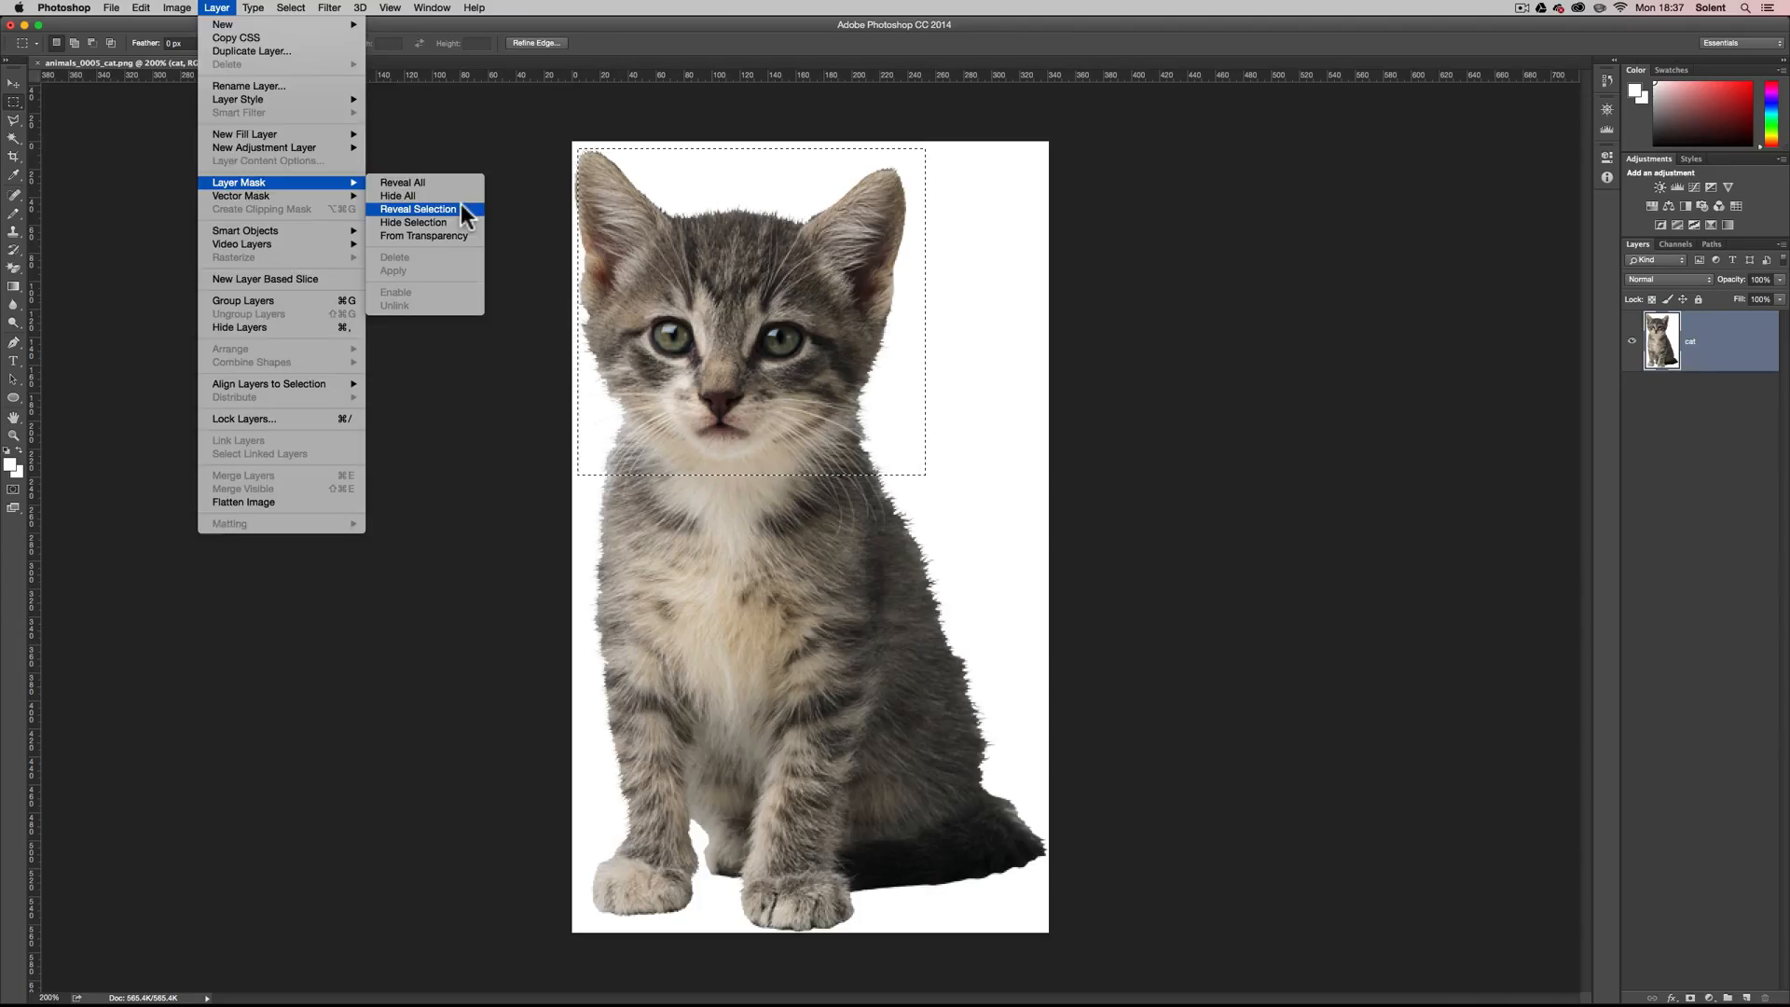
{"action": "left_click", "coordinate": [783, 353]}
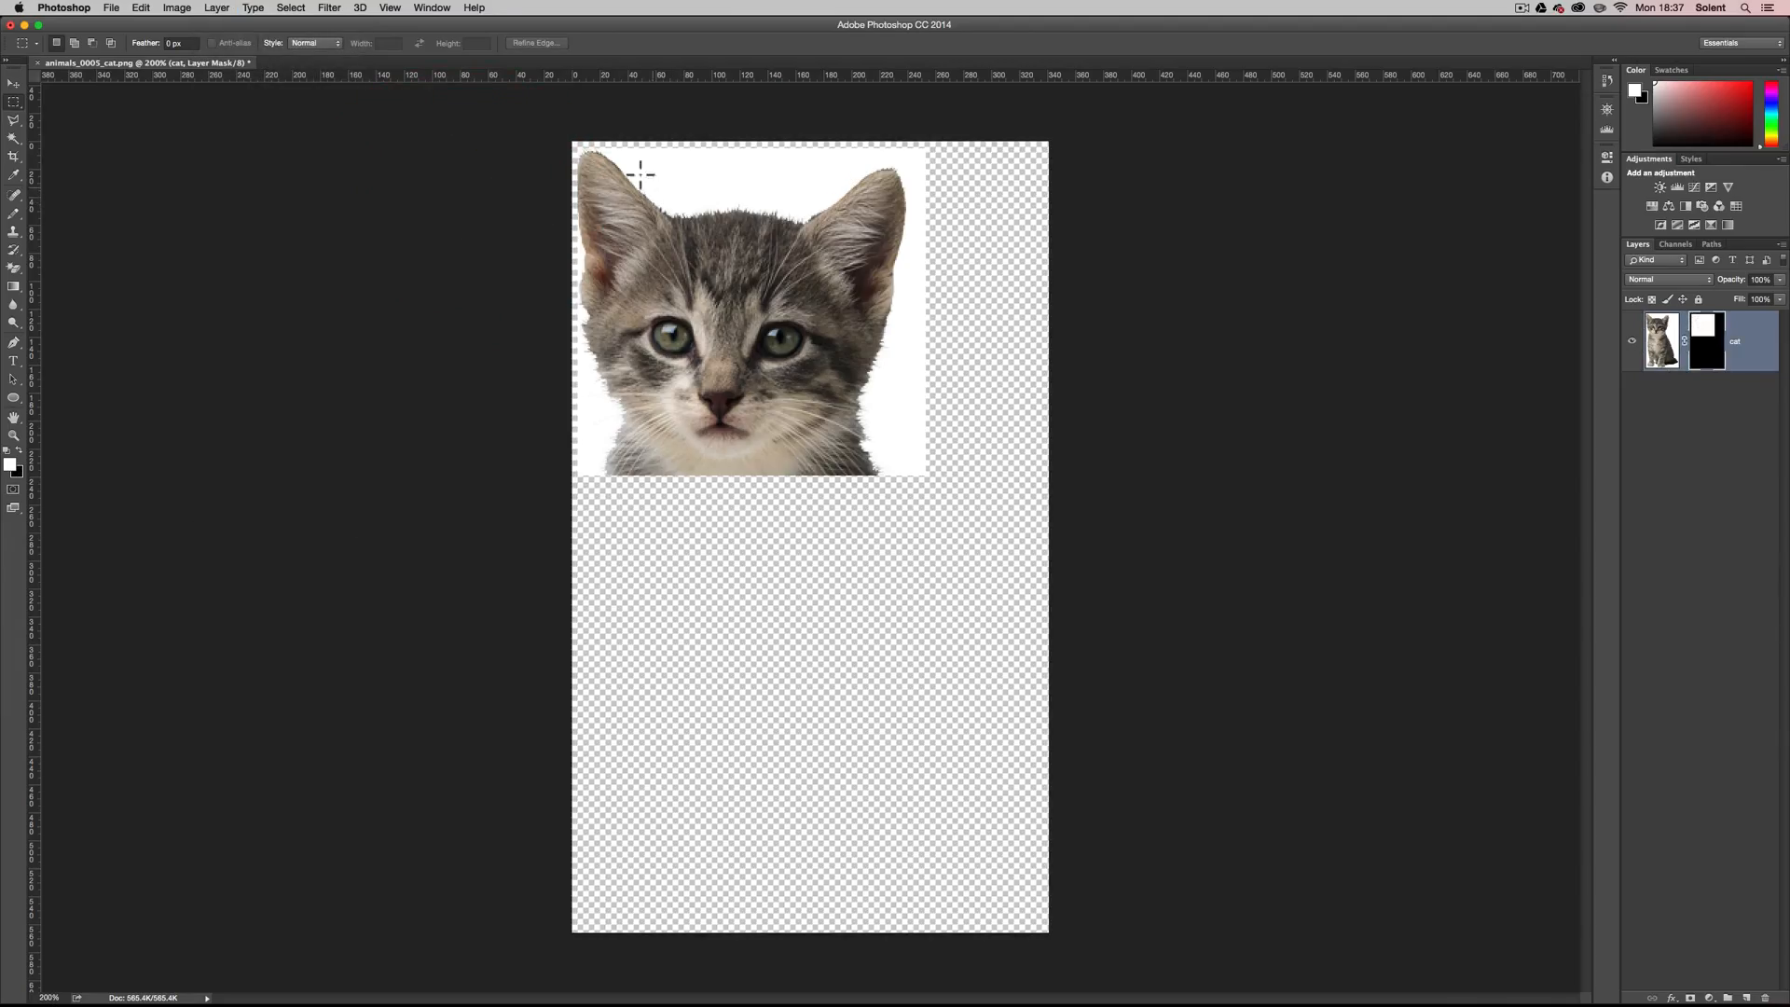
Move the cat image together with its linked mask slightly to the right.
{"action": "left_click", "coordinate": [13, 84]}
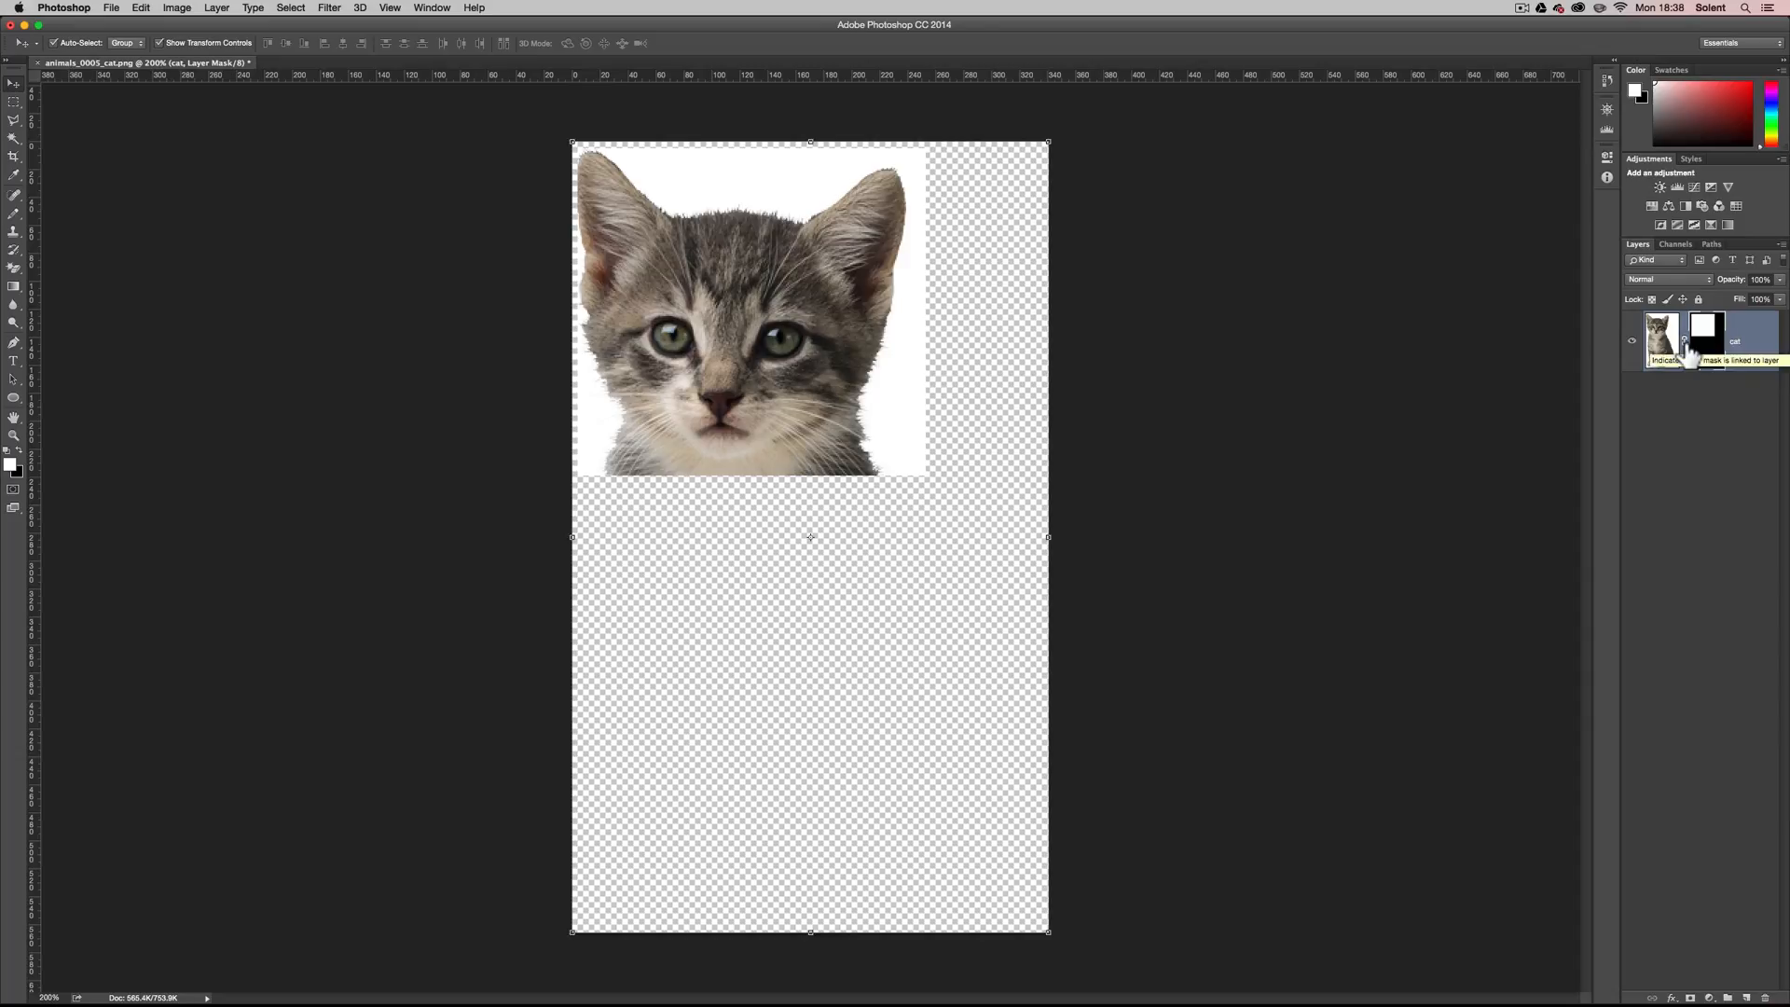
{"action": "mouse_move", "coordinate": [736, 376]}
{"action": "left_mouse_down"}
{"action": "mouse_move", "coordinate": [821, 379]}
{"action": "mouse_move", "coordinate": [749, 377]}
{"action": "left_mouse_up"}
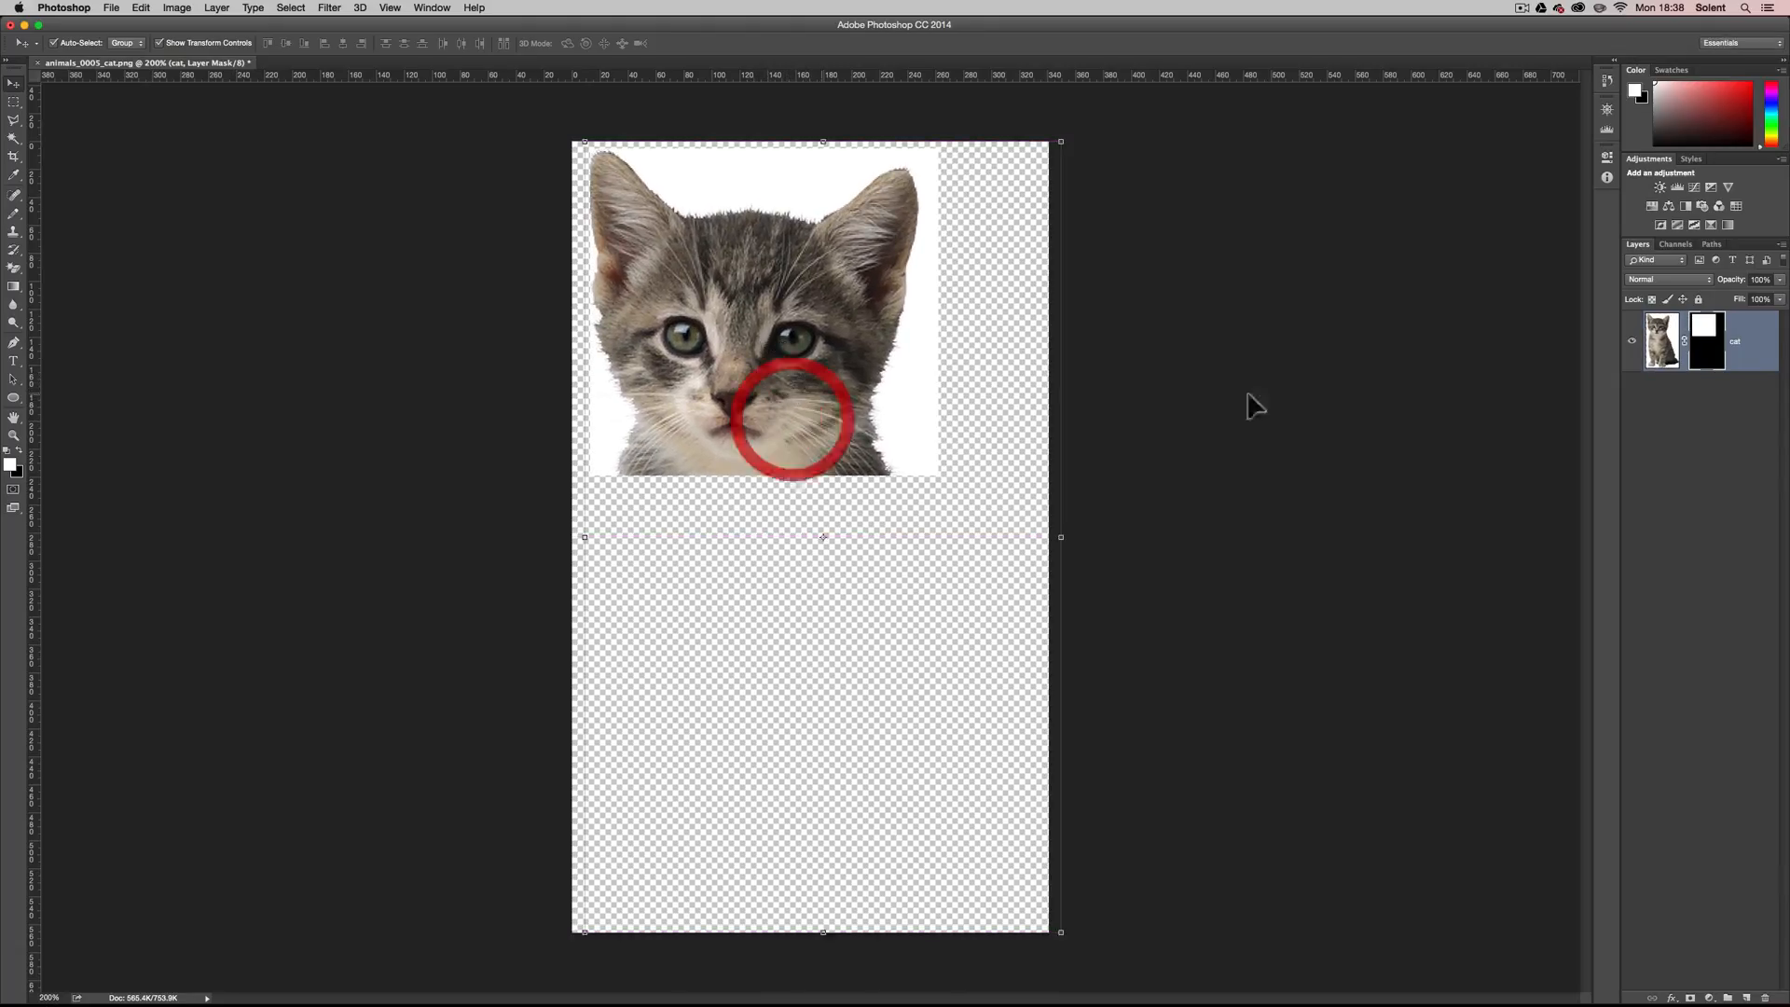
Unlink the mask from the cat layer, shift the image slightly down and right, and move the mask slightly down and left.
{"action": "left_click", "coordinate": [1669, 343]}
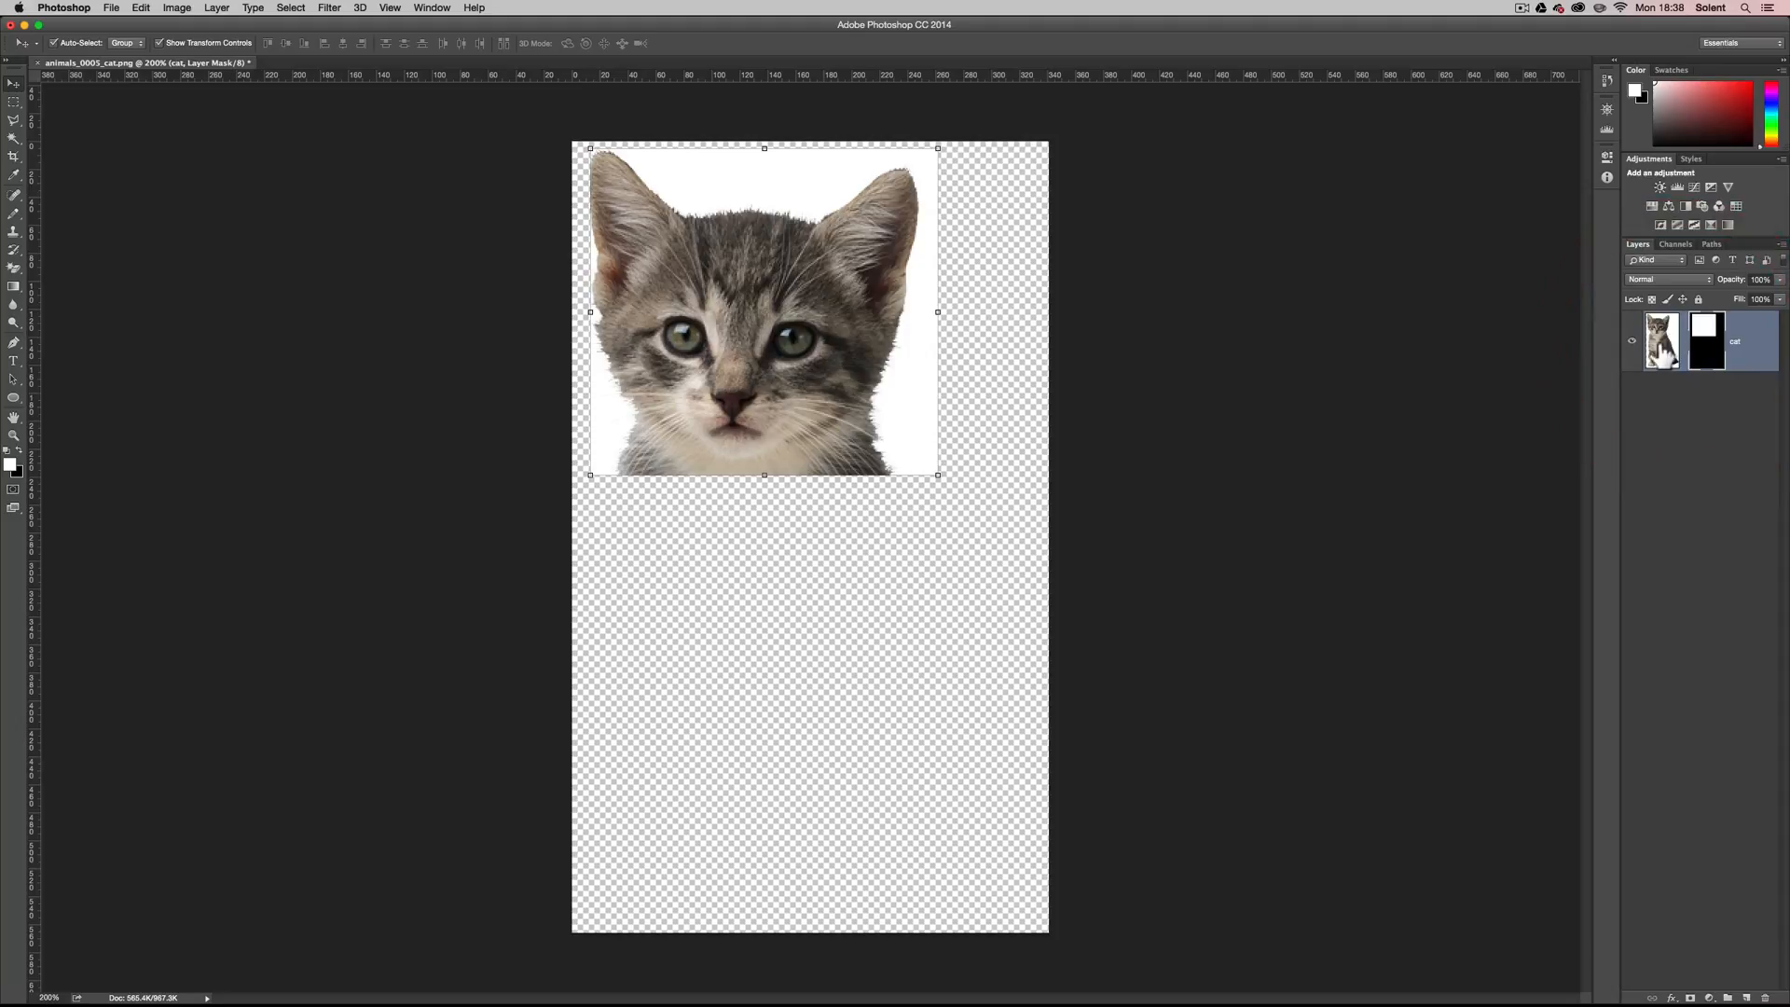
{"action": "left_click", "coordinate": [1660, 347]}
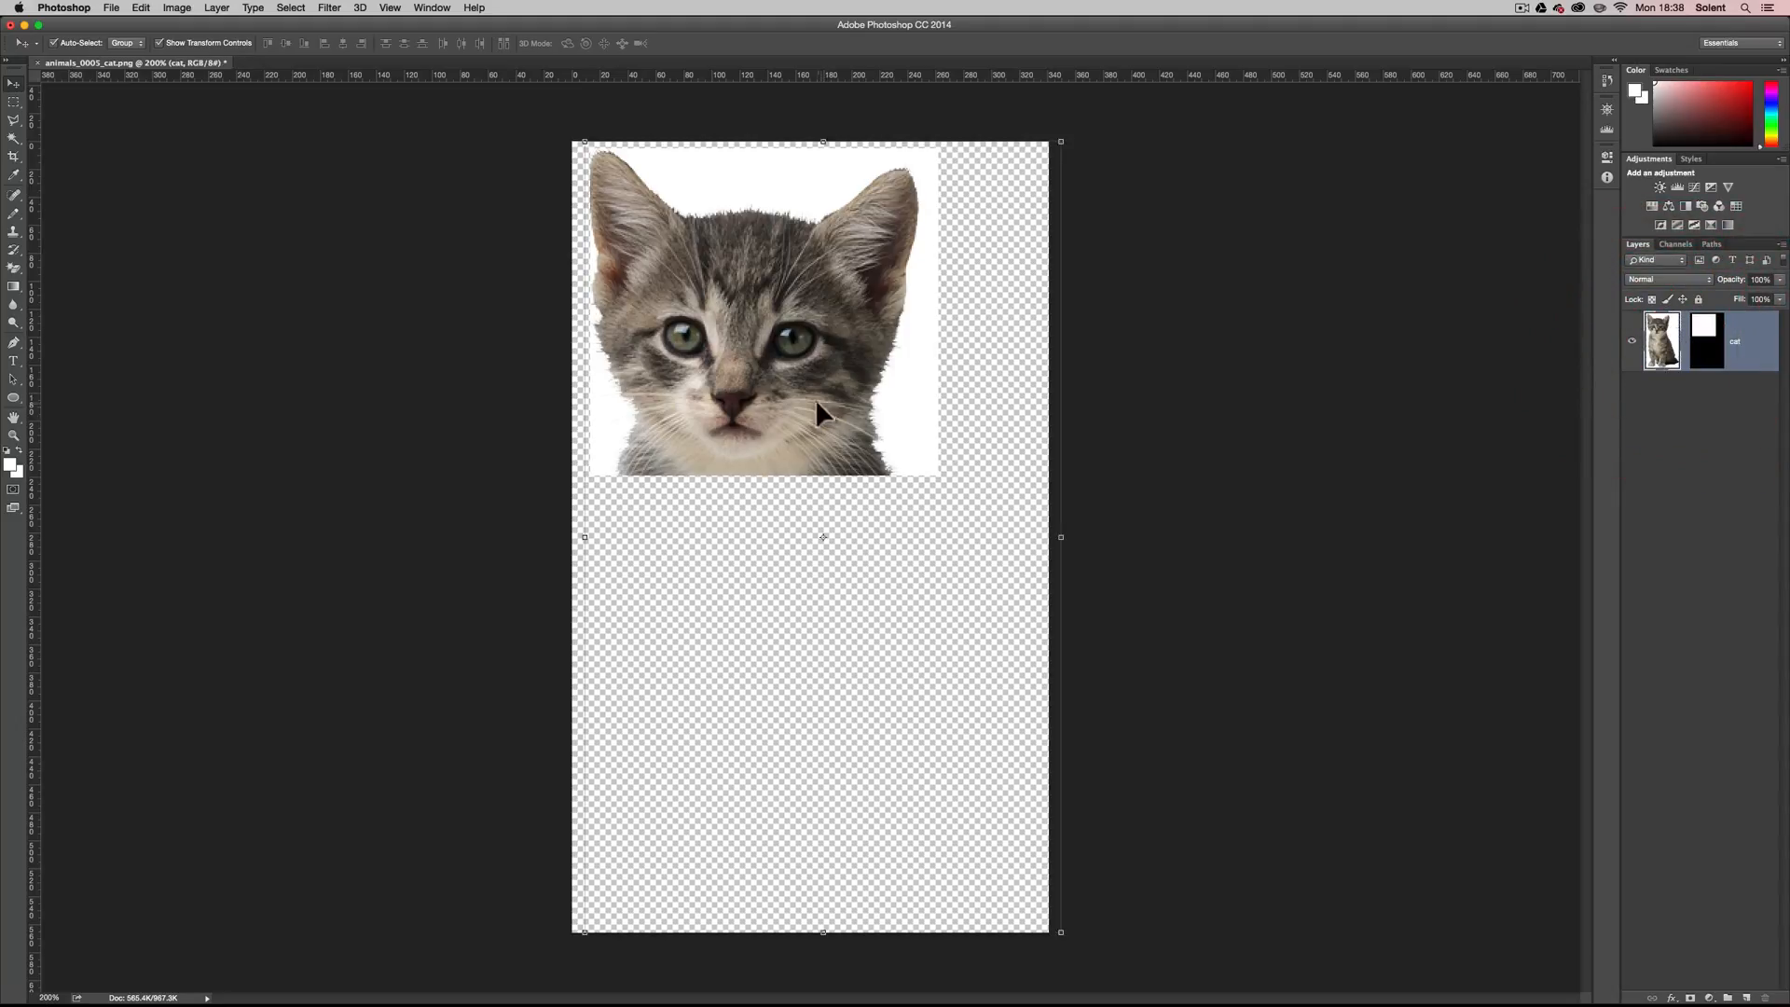
{"action": "mouse_move", "coordinate": [813, 396]}
{"action": "left_mouse_down"}
{"action": "mouse_move", "coordinate": [837, 422]}
{"action": "mouse_move", "coordinate": [864, 401]}
{"action": "mouse_move", "coordinate": [804, 471]}
{"action": "mouse_move", "coordinate": [907, 596]}
{"action": "mouse_move", "coordinate": [863, 651]}
{"action": "mouse_move", "coordinate": [839, 324]}
{"action": "mouse_move", "coordinate": [749, 223]}
{"action": "mouse_move", "coordinate": [851, 120]}
{"action": "mouse_move", "coordinate": [971, 127]}
{"action": "mouse_move", "coordinate": [687, 250]}
{"action": "mouse_move", "coordinate": [757, 225]}
{"action": "mouse_move", "coordinate": [774, 355]}
{"action": "mouse_move", "coordinate": [824, 401]}
{"action": "left_mouse_up"}
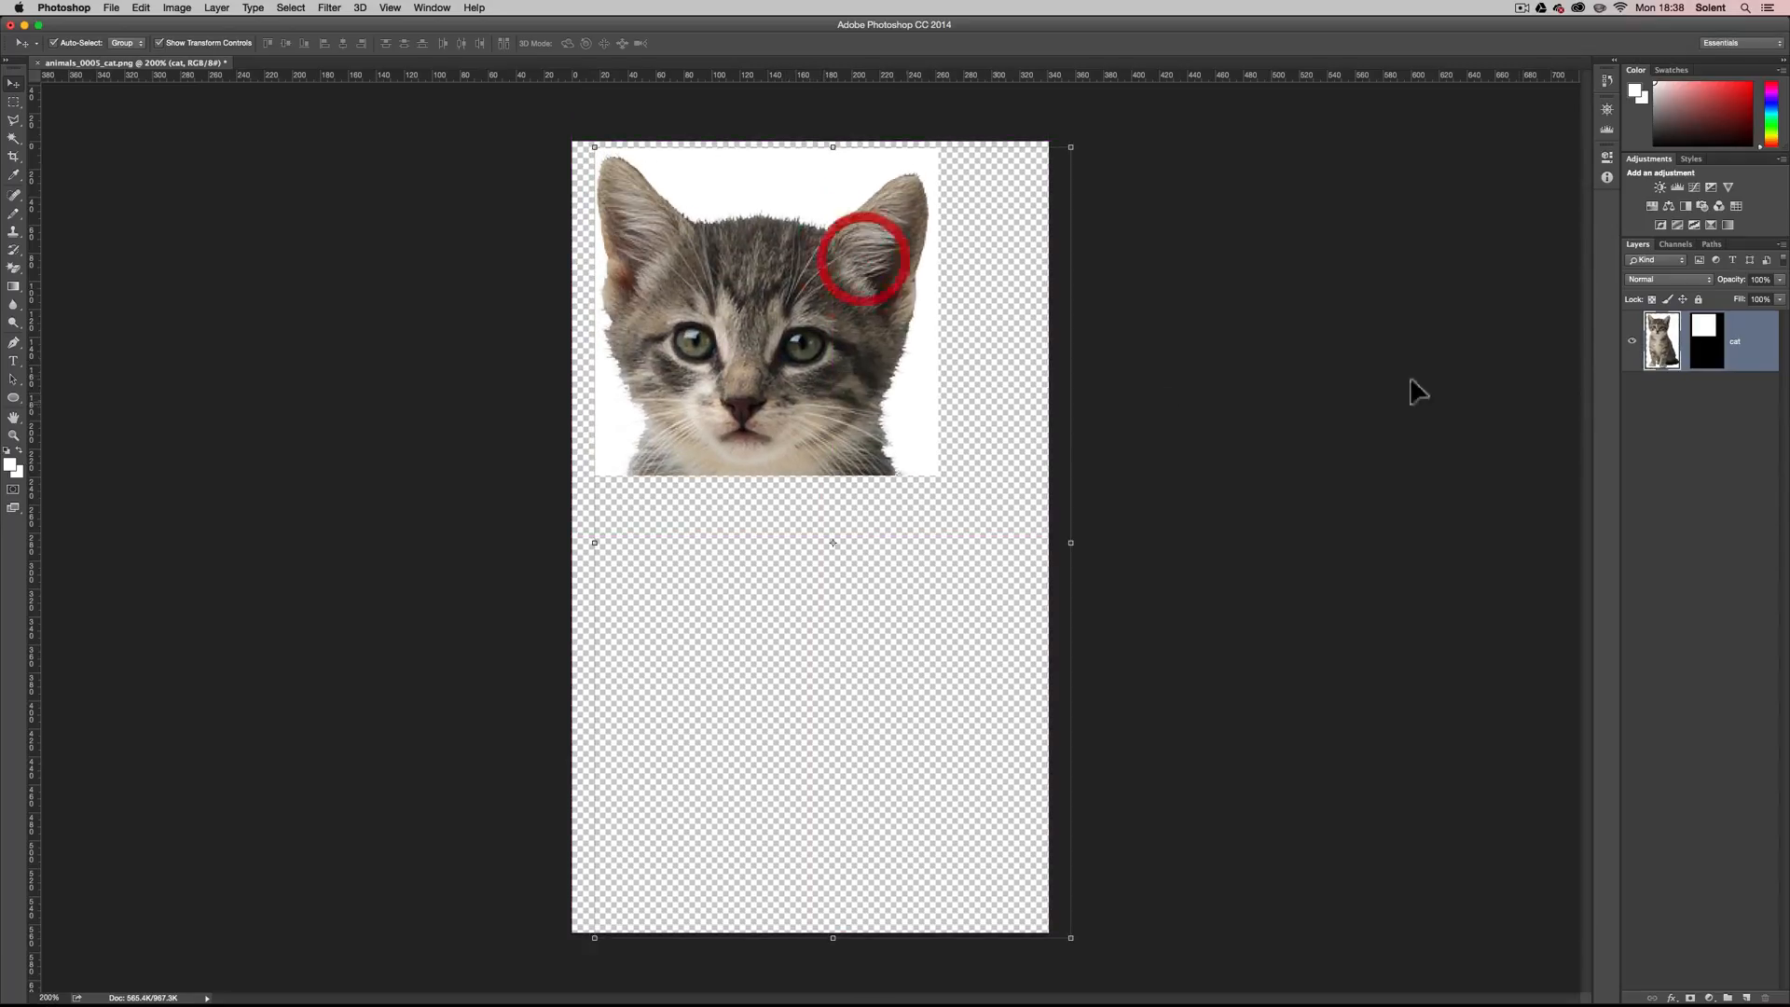
{"action": "left_click", "coordinate": [1714, 351]}
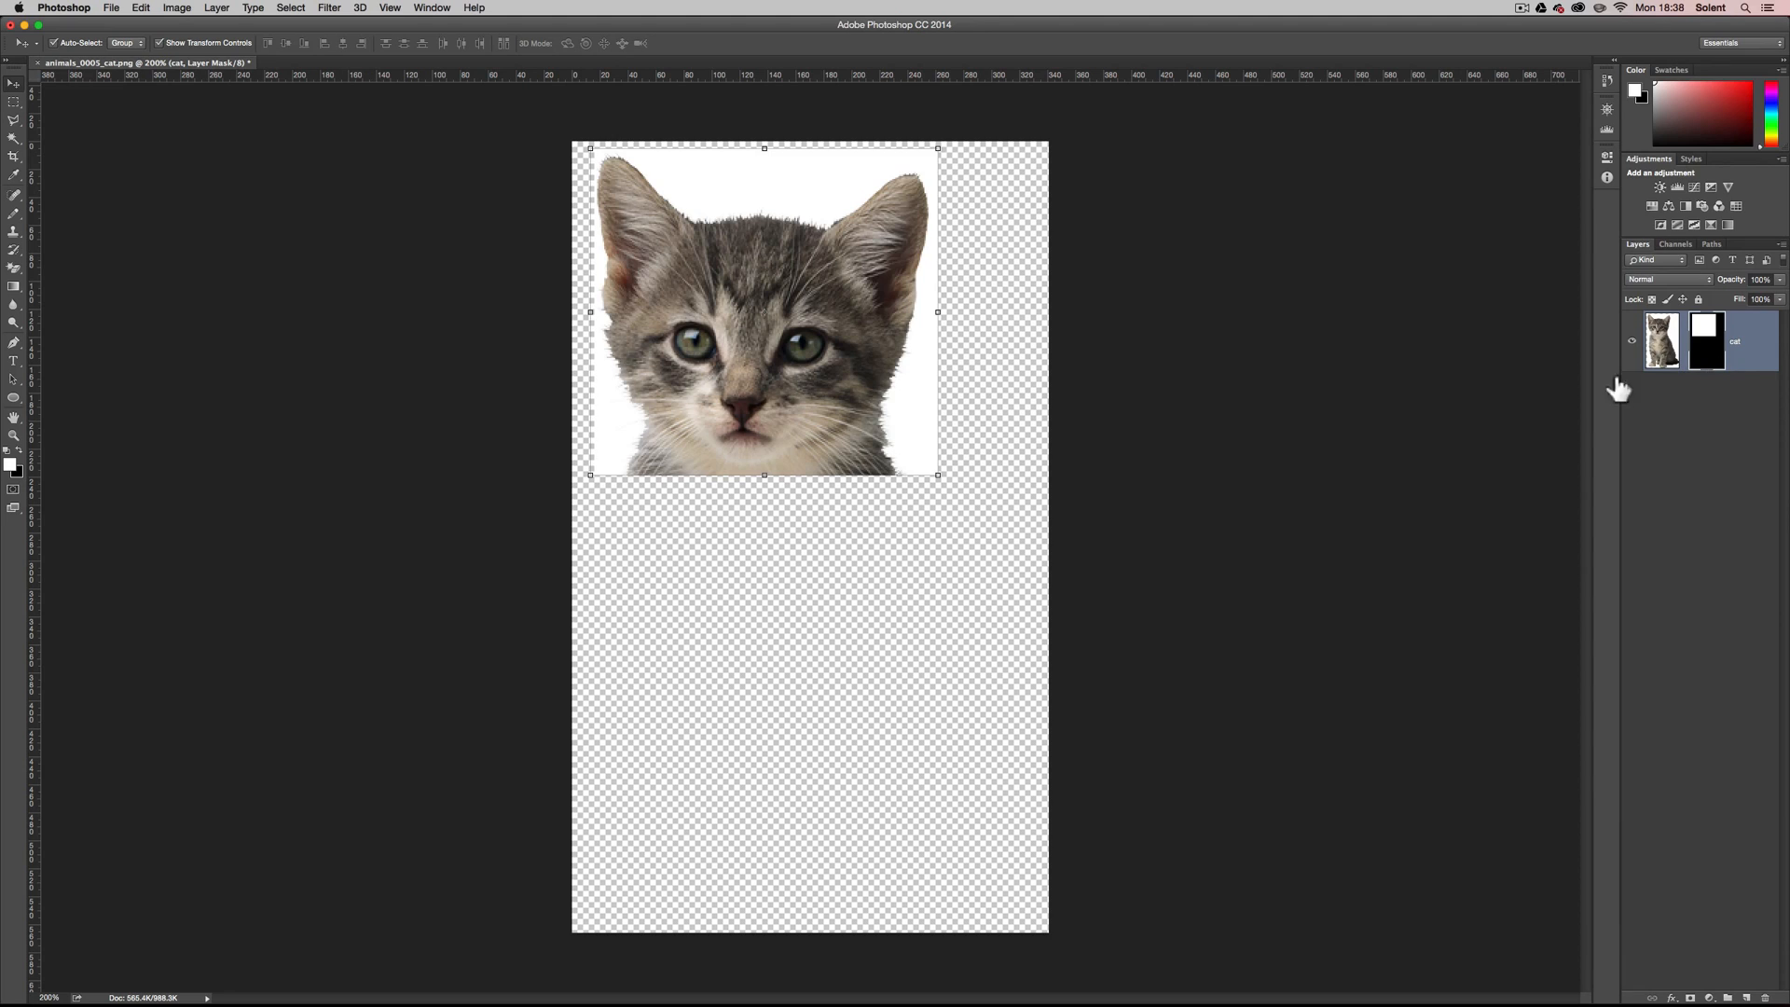
{"action": "mouse_move", "coordinate": [792, 410]}
{"action": "left_mouse_down"}
{"action": "mouse_move", "coordinate": [803, 355]}
{"action": "mouse_move", "coordinate": [814, 679]}
{"action": "mouse_move", "coordinate": [895, 779]}
{"action": "mouse_move", "coordinate": [793, 695]}
{"action": "mouse_move", "coordinate": [793, 453]}
{"action": "mouse_move", "coordinate": [861, 514]}
{"action": "mouse_move", "coordinate": [797, 392]}
{"action": "mouse_move", "coordinate": [770, 389]}
{"action": "mouse_move", "coordinate": [786, 405]}
{"action": "left_mouse_up"}
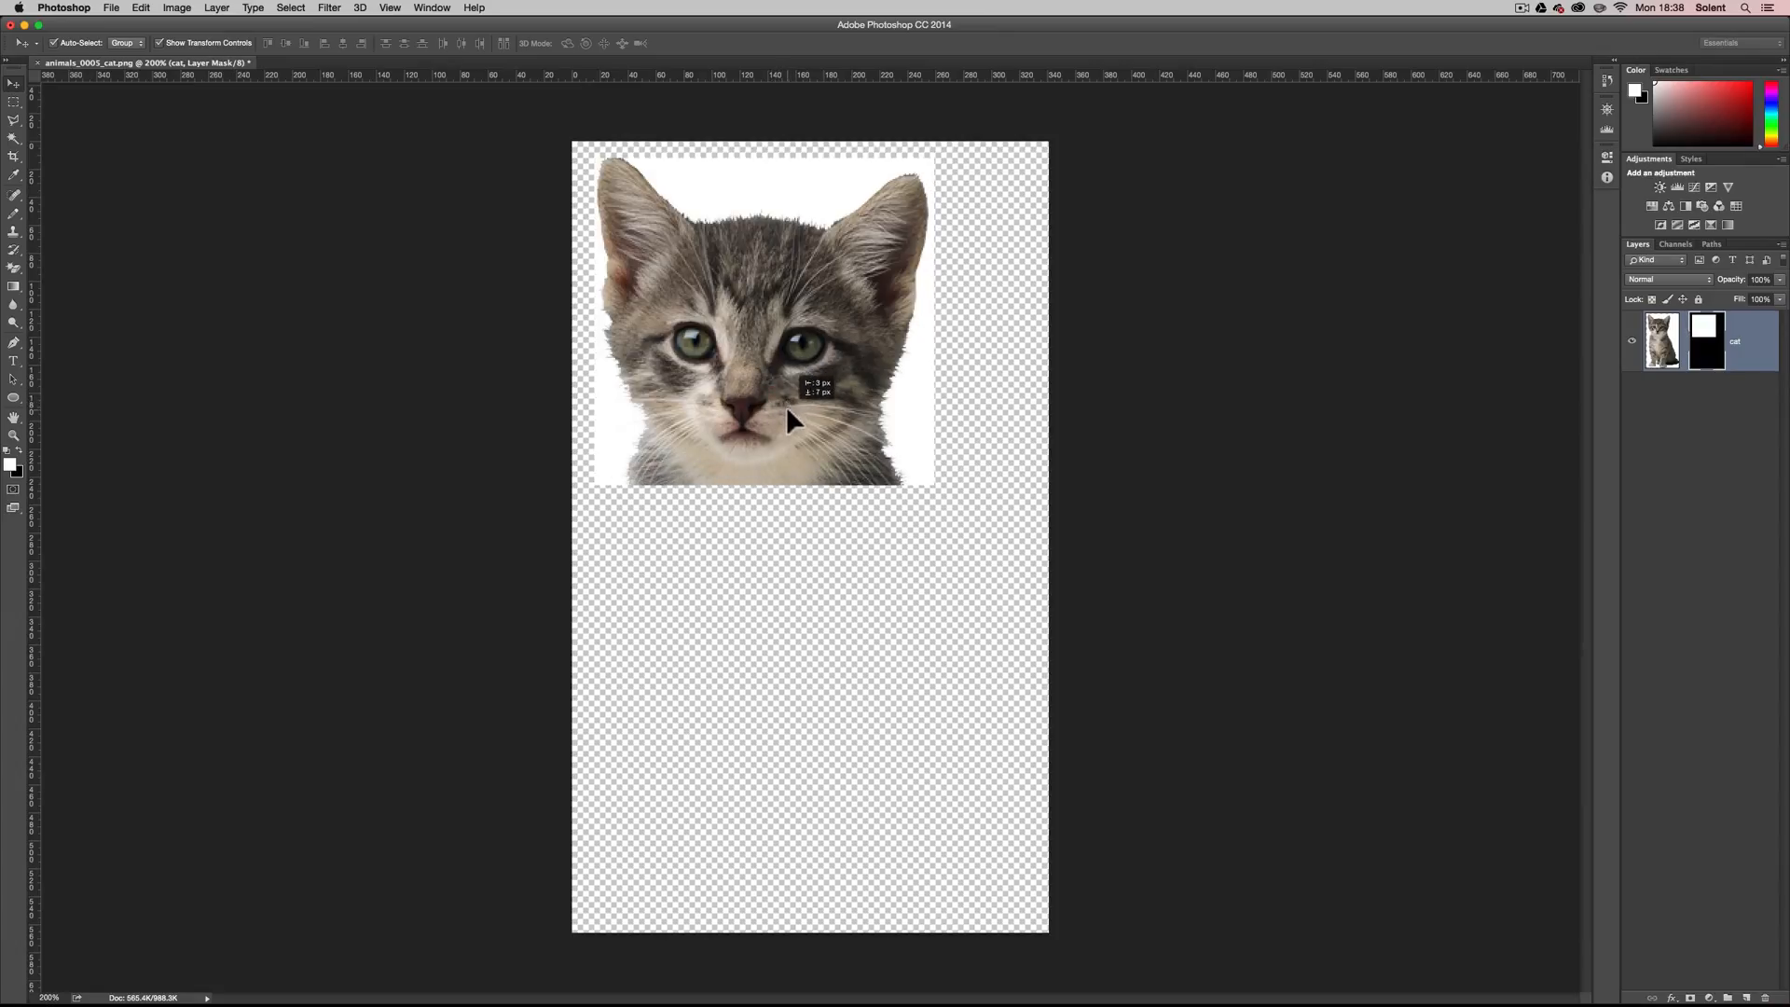
Relink the mask to the cat layer, and move image and mask together down and slightly right.
{"action": "left_click", "coordinate": [1686, 347]}
{"action": "mouse_move", "coordinate": [735, 476]}
{"action": "left_mouse_down"}
{"action": "mouse_move", "coordinate": [771, 484]}
{"action": "mouse_move", "coordinate": [748, 477]}
{"action": "left_mouse_up"}
Examine the Refine Mask settings for the cat layer's mask, and cancel without applying anything.
{"action": "right_click", "coordinate": [1703, 334]}
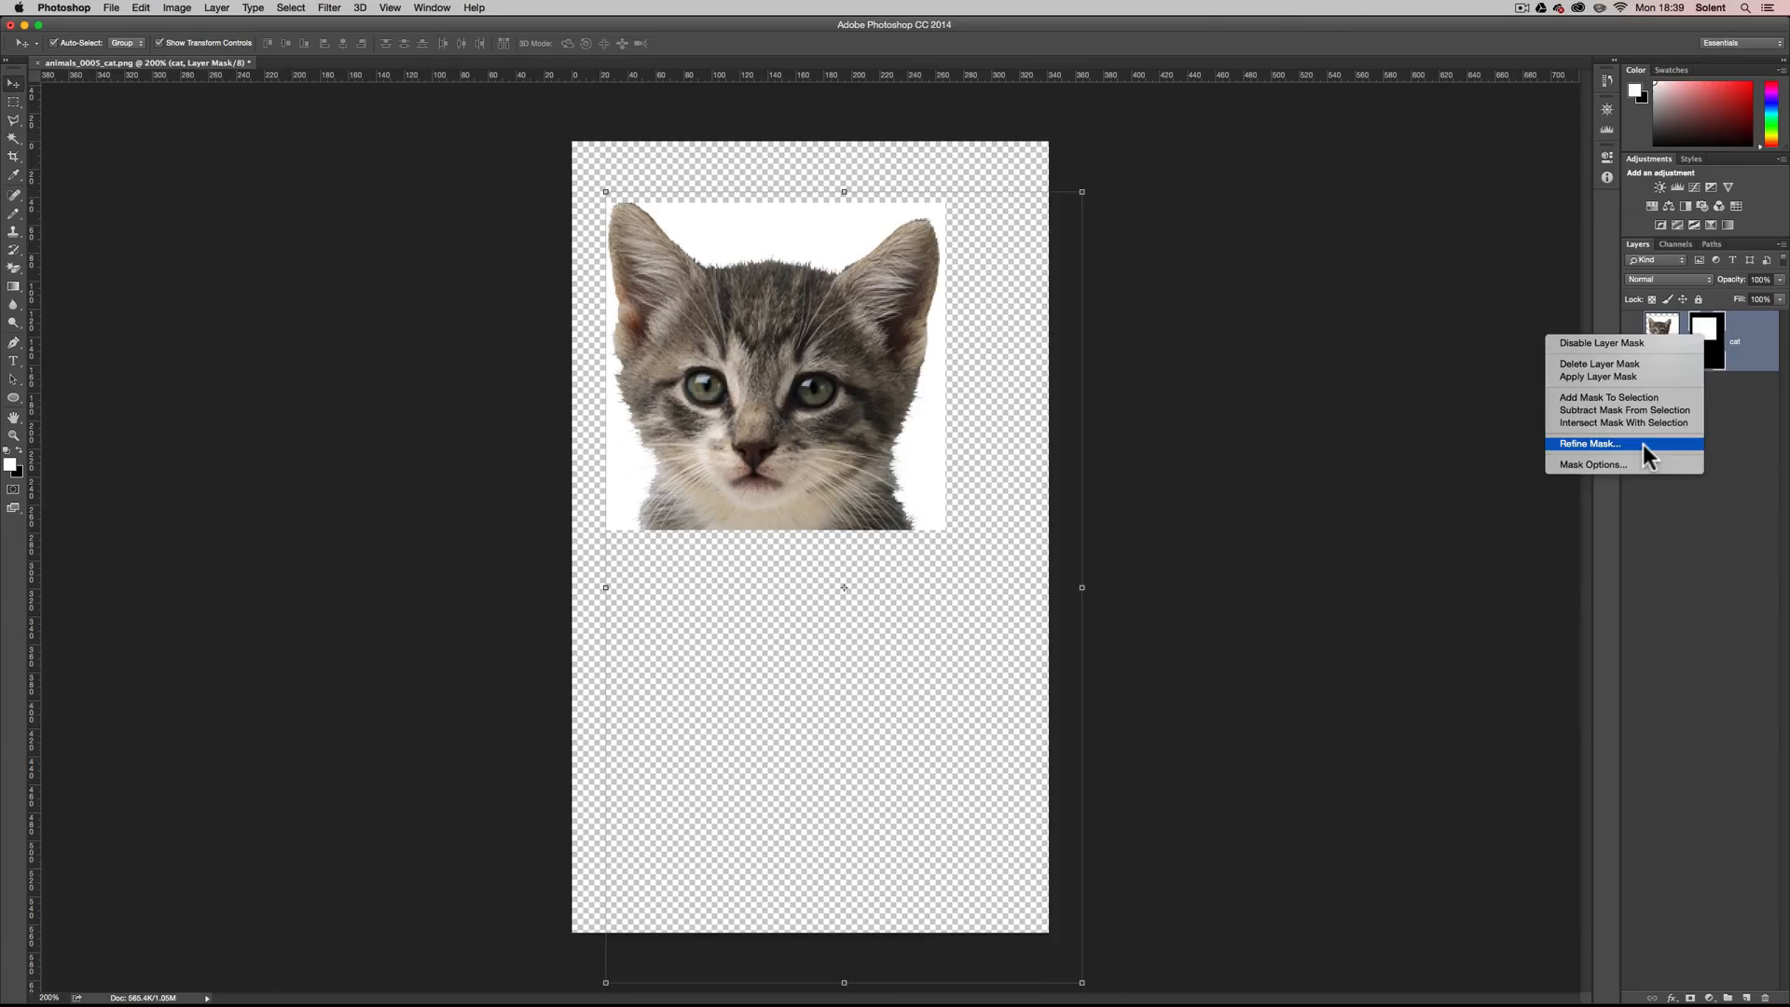
{"action": "left_click", "coordinate": [1643, 444]}
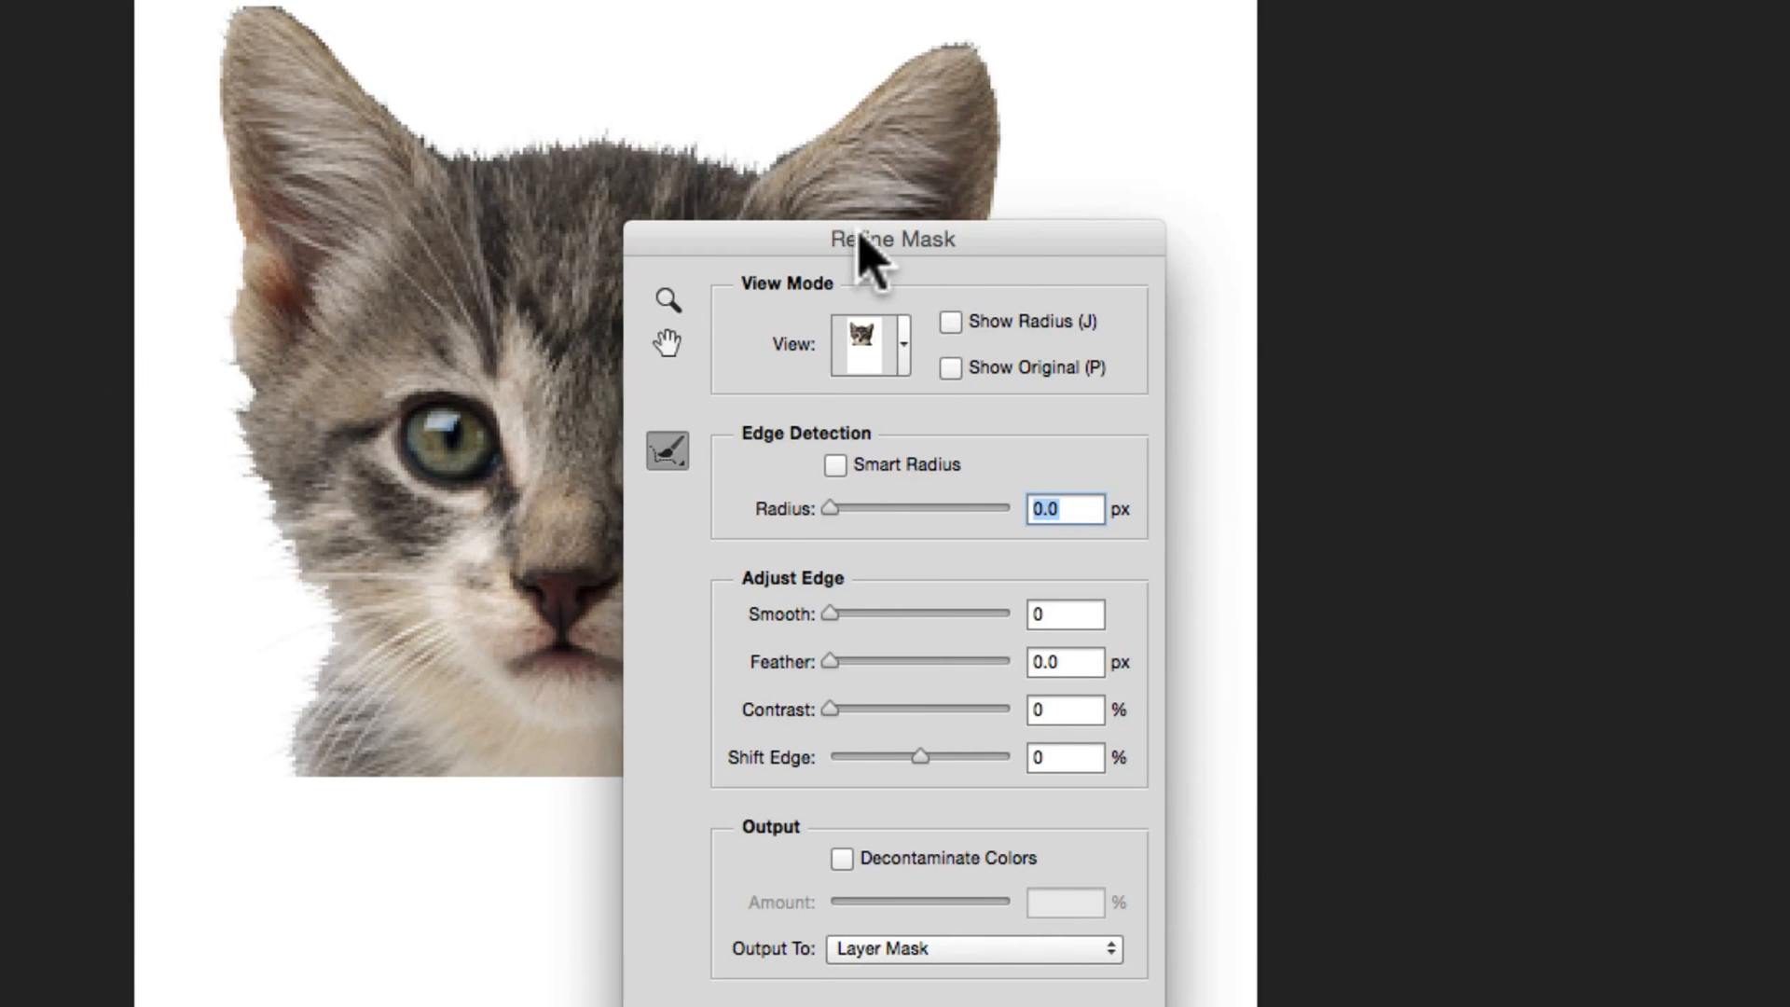
{"action": "left_click_drag", "start_coordinate": [858, 237], "coordinate": [1245, 84]}
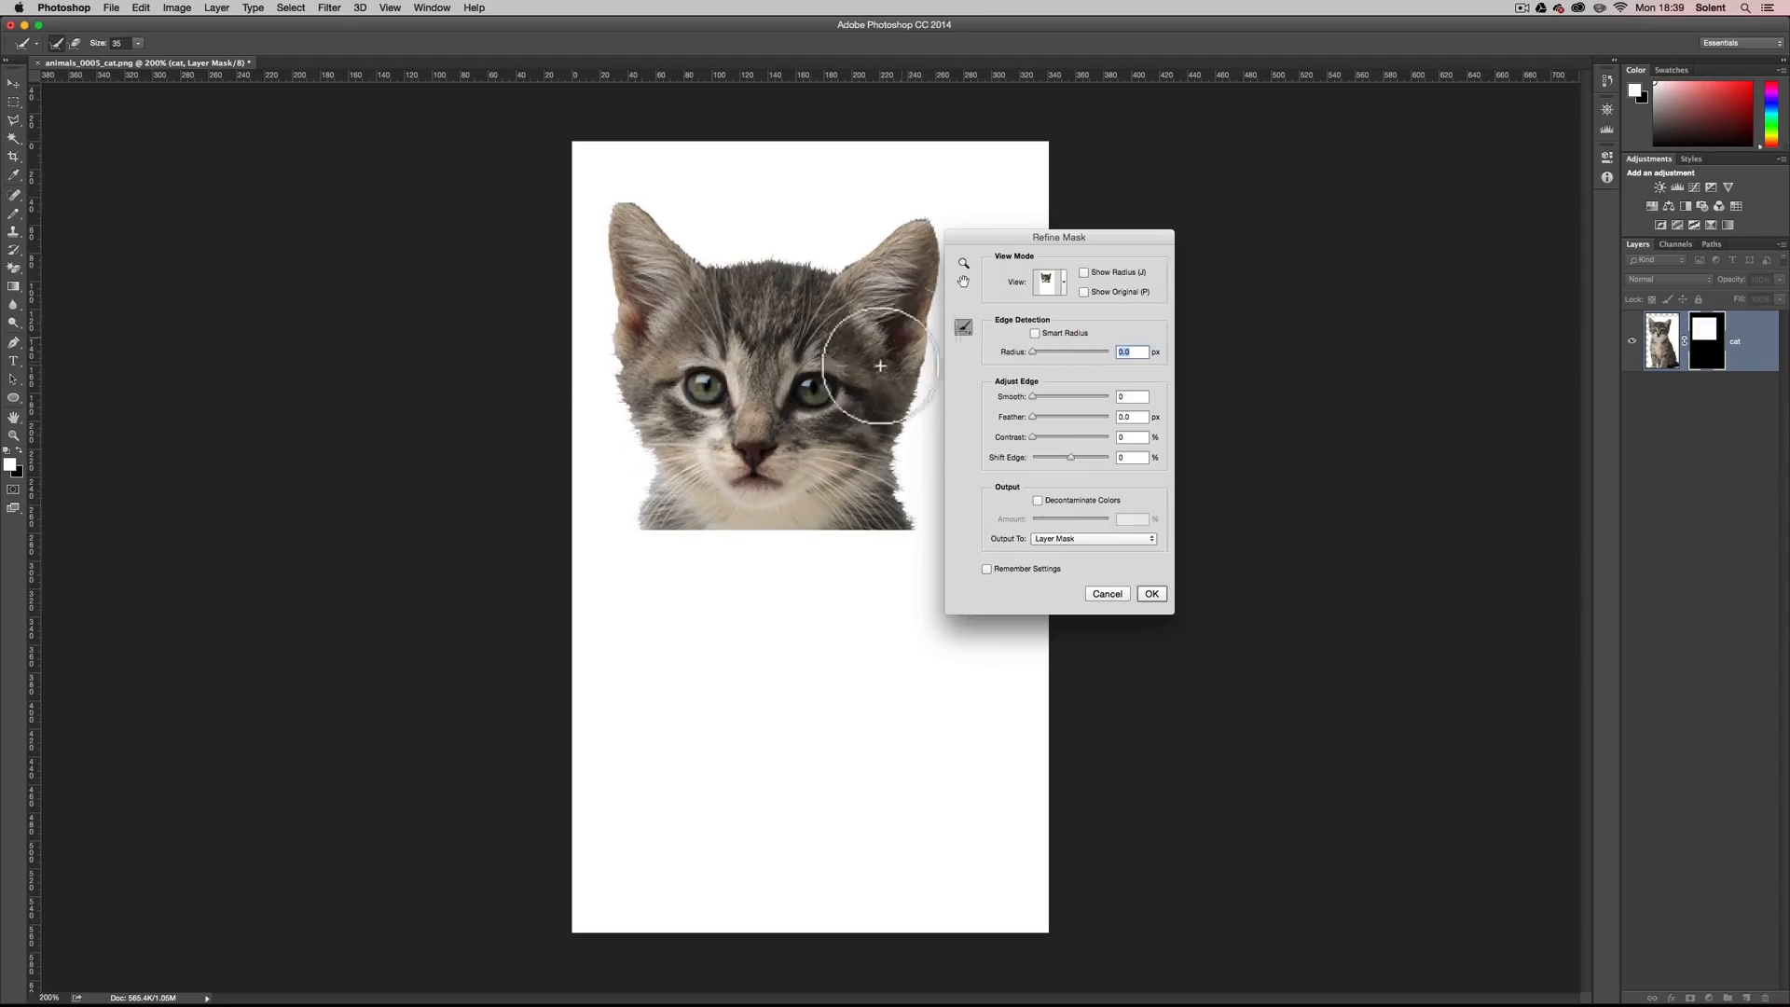
{"action": "left_click", "coordinate": [1105, 594]}
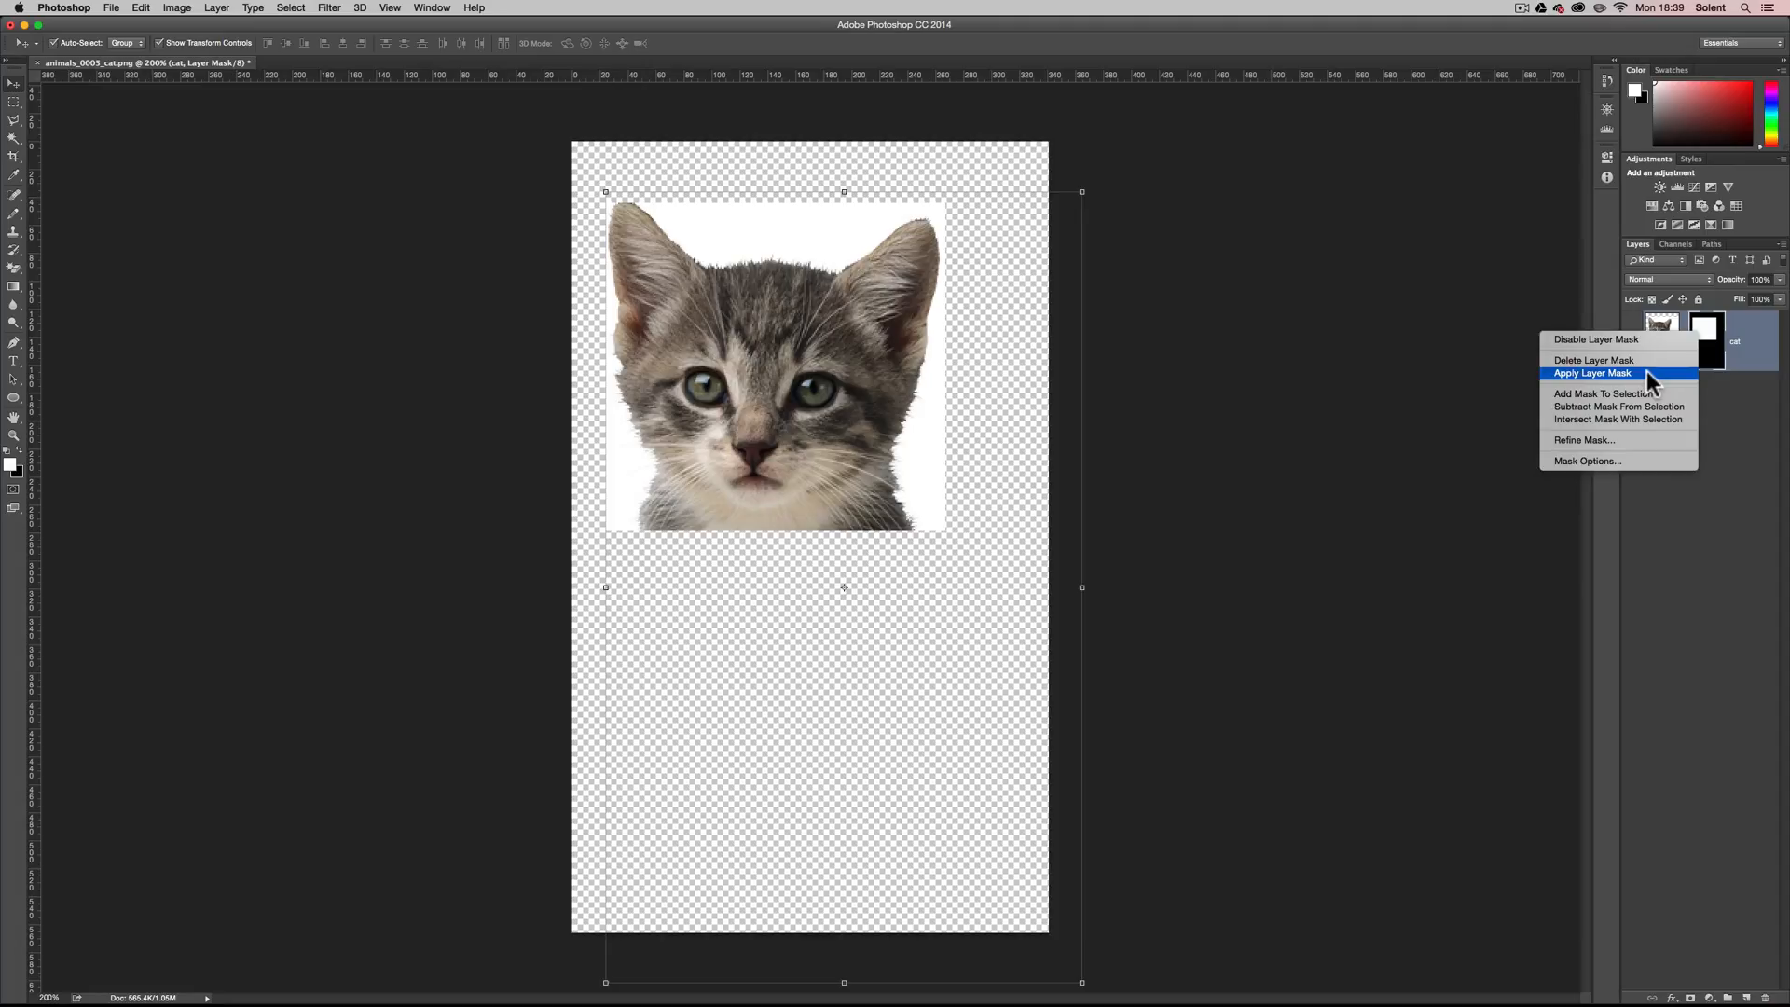
Apply the layer mask to the cat layer, and move the cropped head up near the canvas's upper edge.
{"action": "left_click", "coordinate": [1646, 371]}
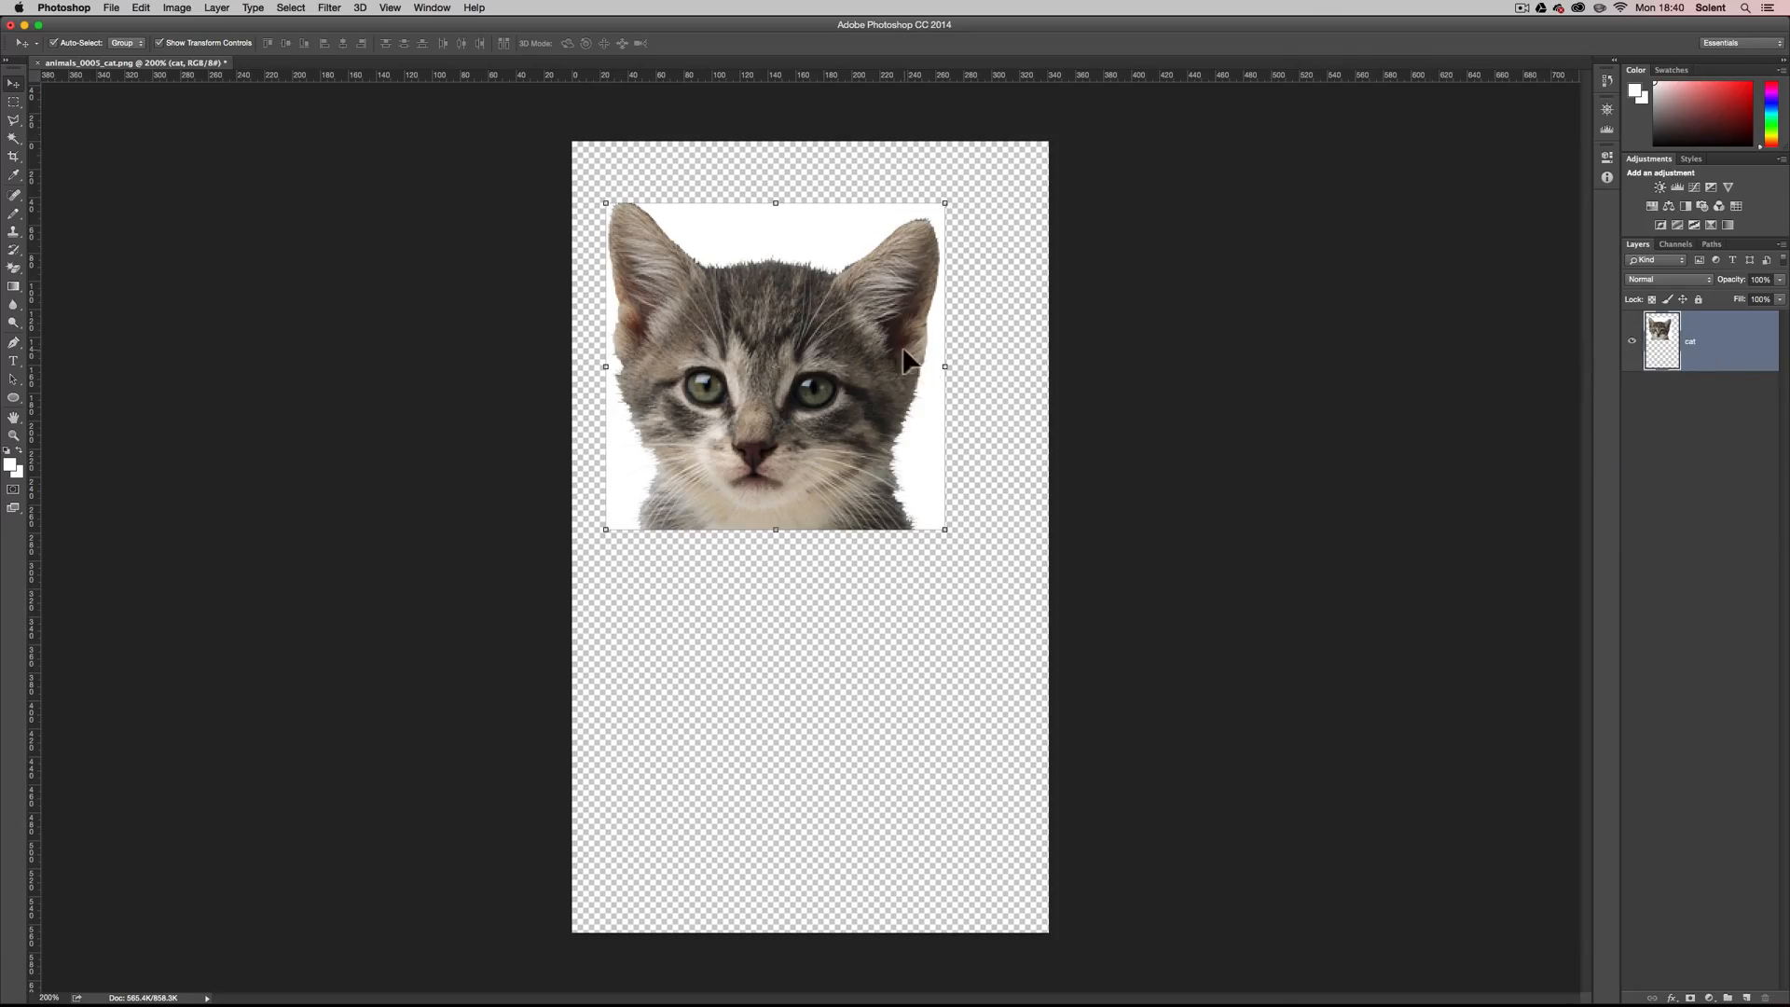
{"action": "left_click_drag", "start_coordinate": [909, 359], "coordinate": [966, 367]}
{"action": "left_click_drag", "start_coordinate": [858, 487], "coordinate": [799, 433]}
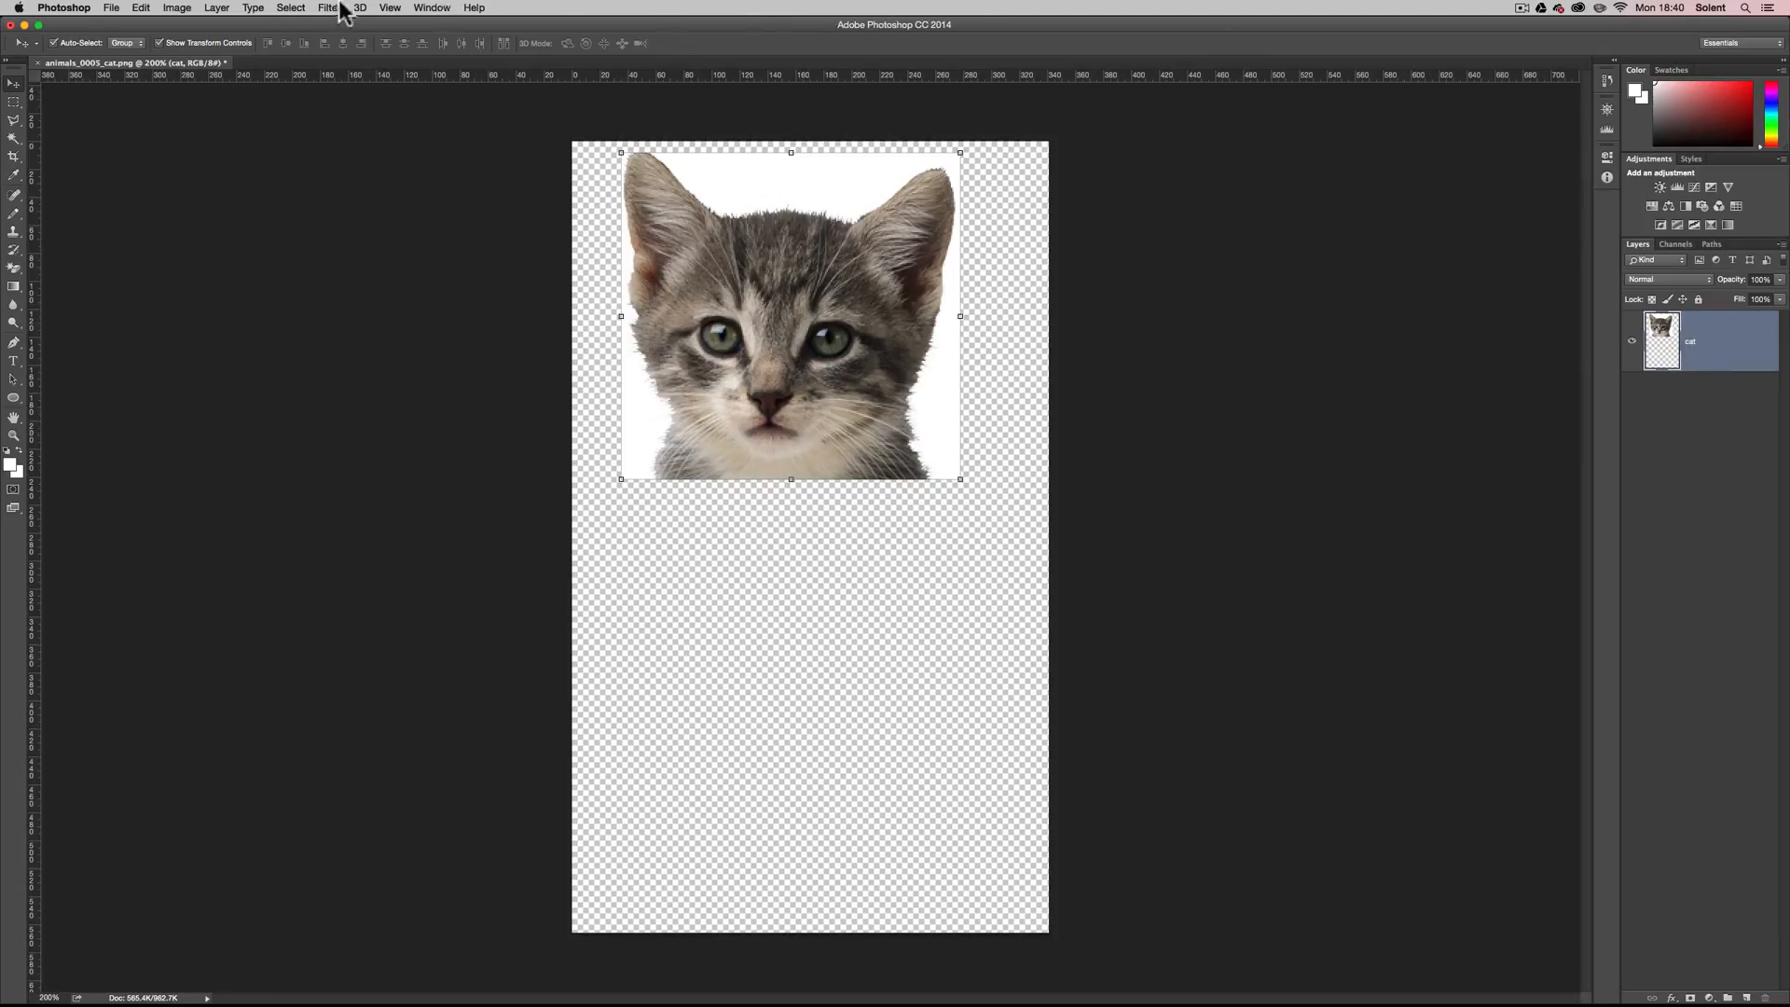
Revert the document to the Flatten Image state in its history.
{"action": "left_click", "coordinate": [411, 8]}
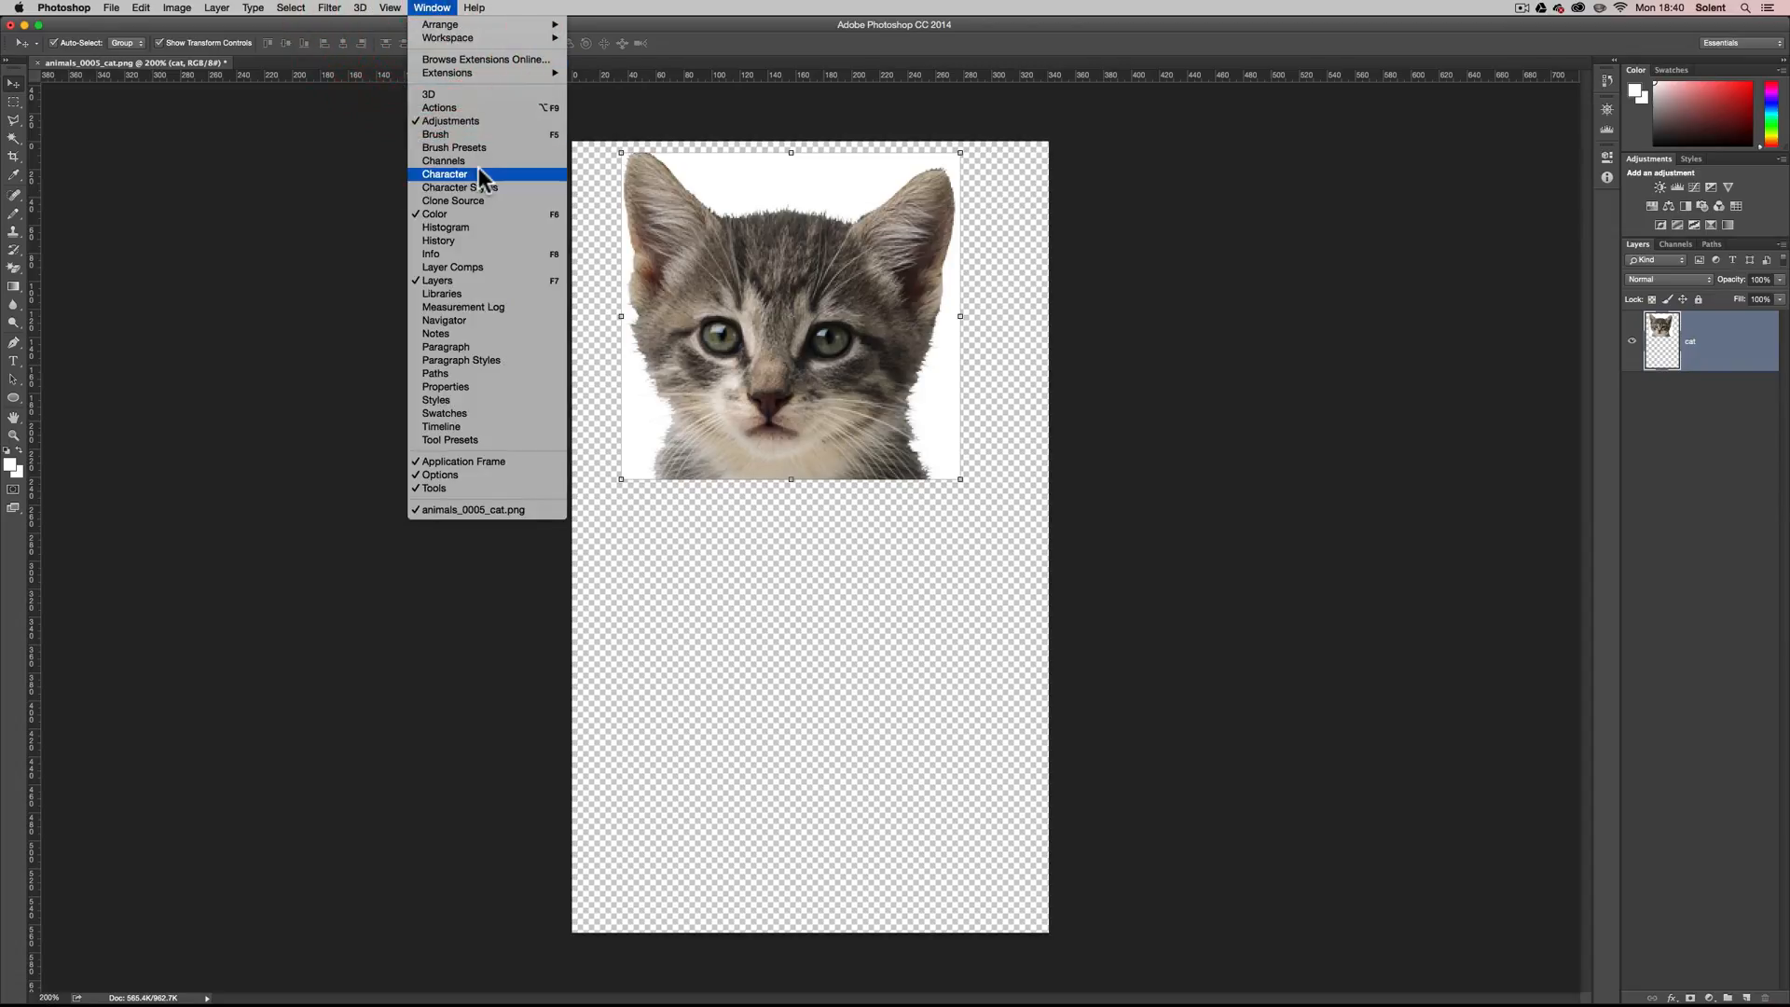
{"action": "left_click", "coordinate": [495, 243]}
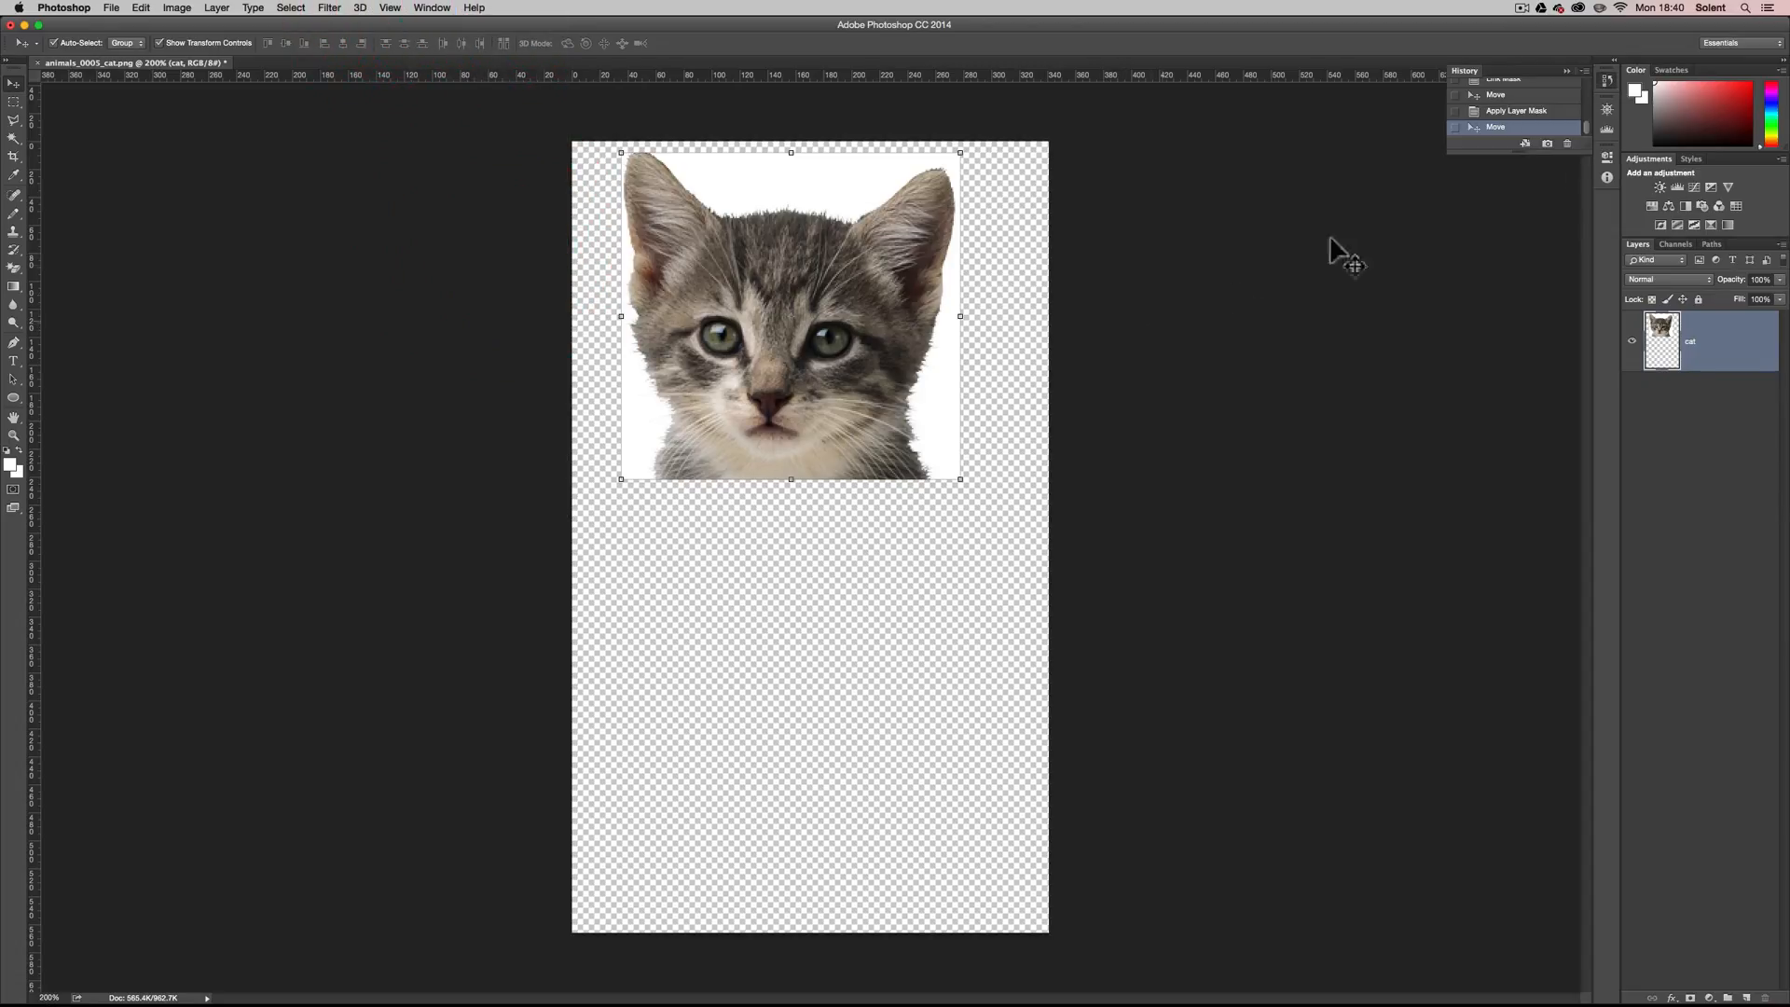
{"action": "left_click_drag", "start_coordinate": [1492, 149], "coordinate": [1458, 488]}
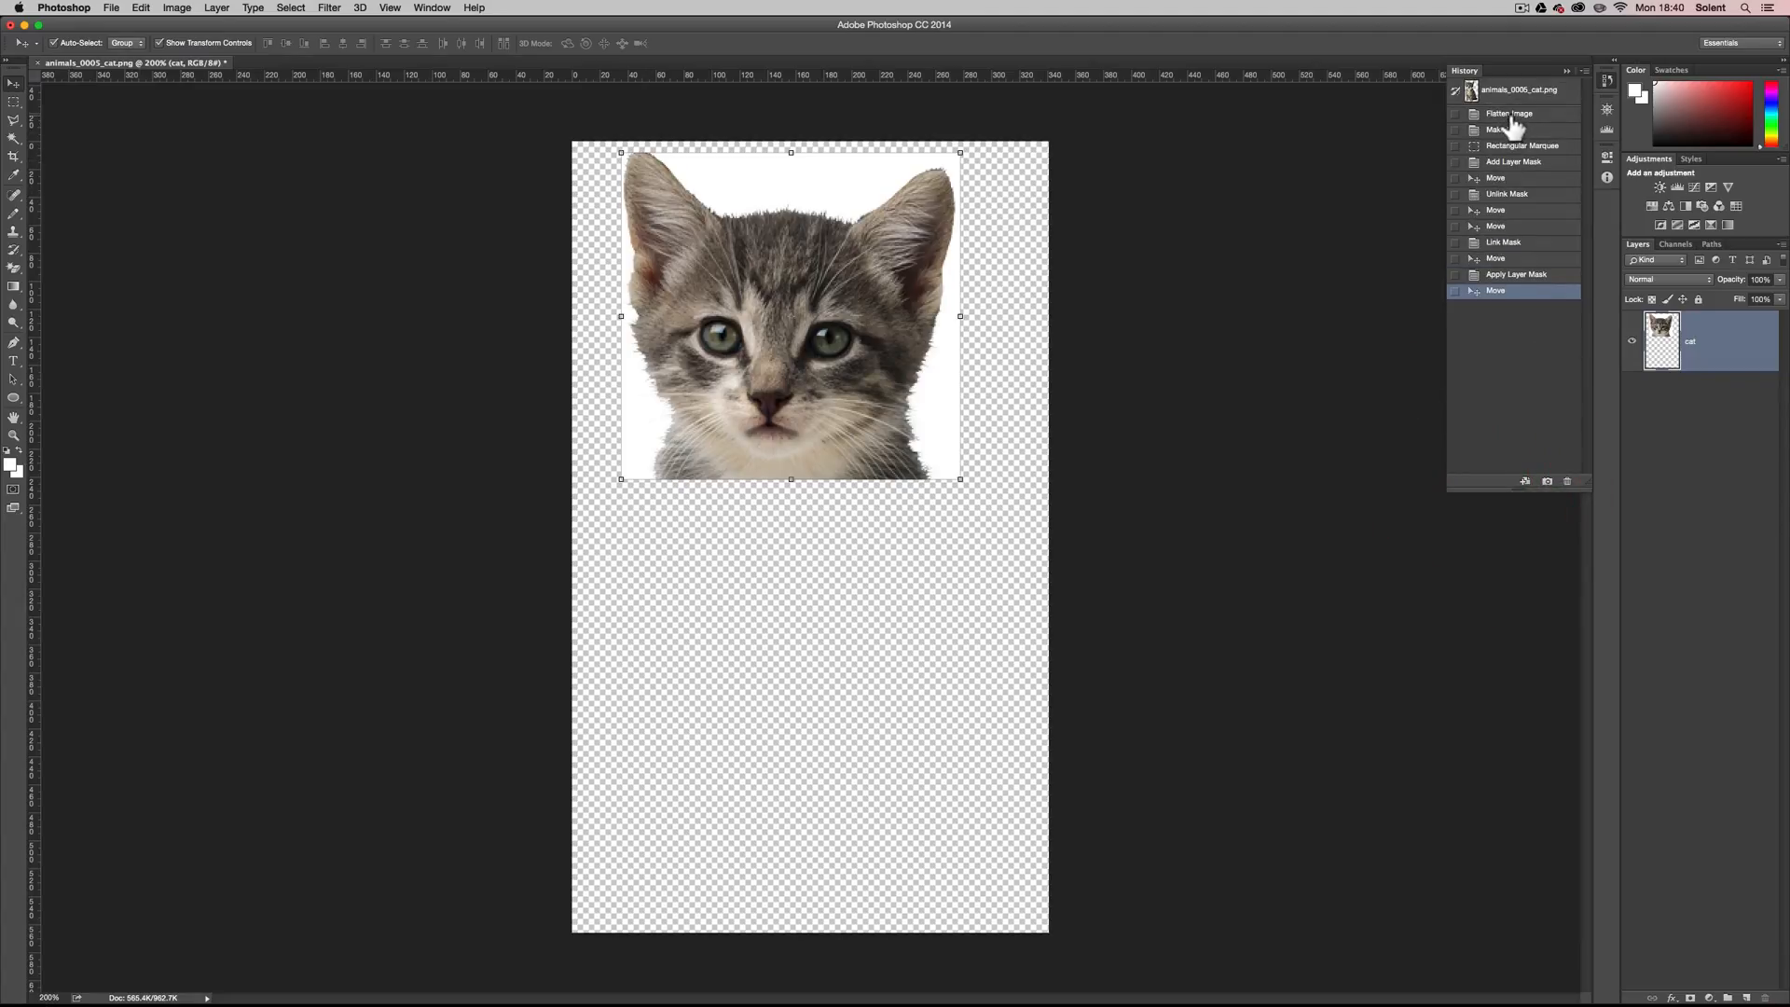
{"action": "left_click", "coordinate": [1510, 116]}
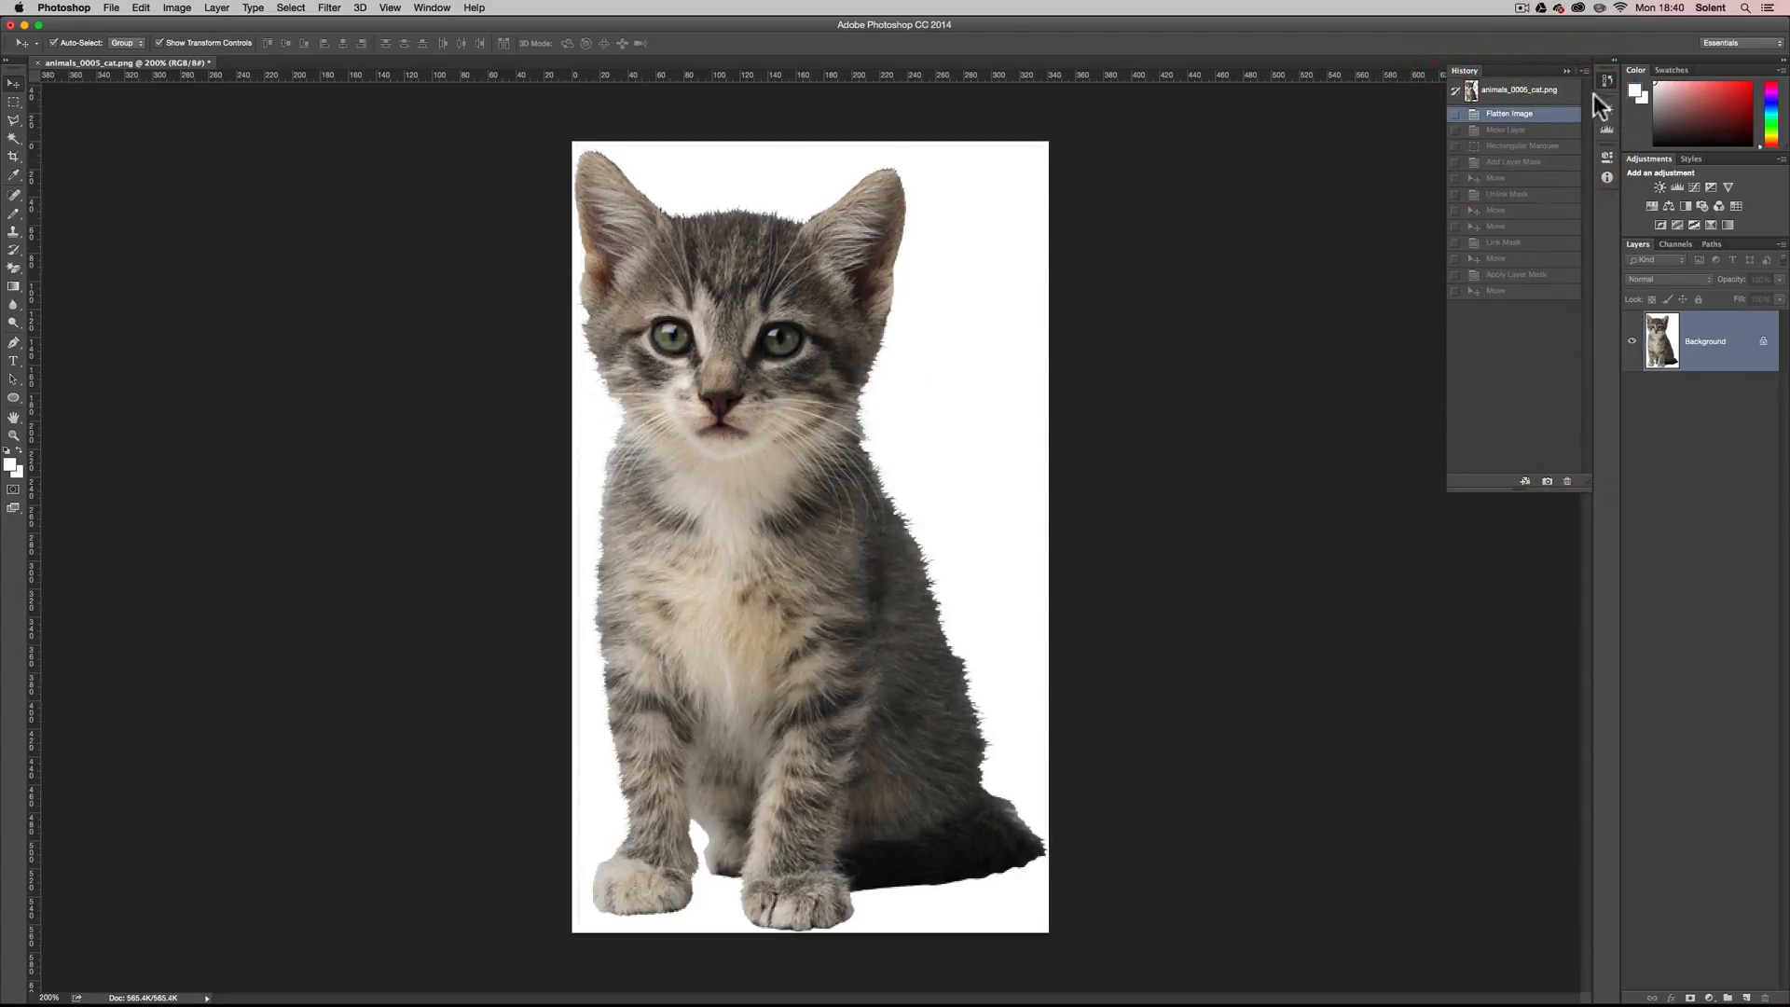
{"action": "left_click", "coordinate": [1565, 69]}
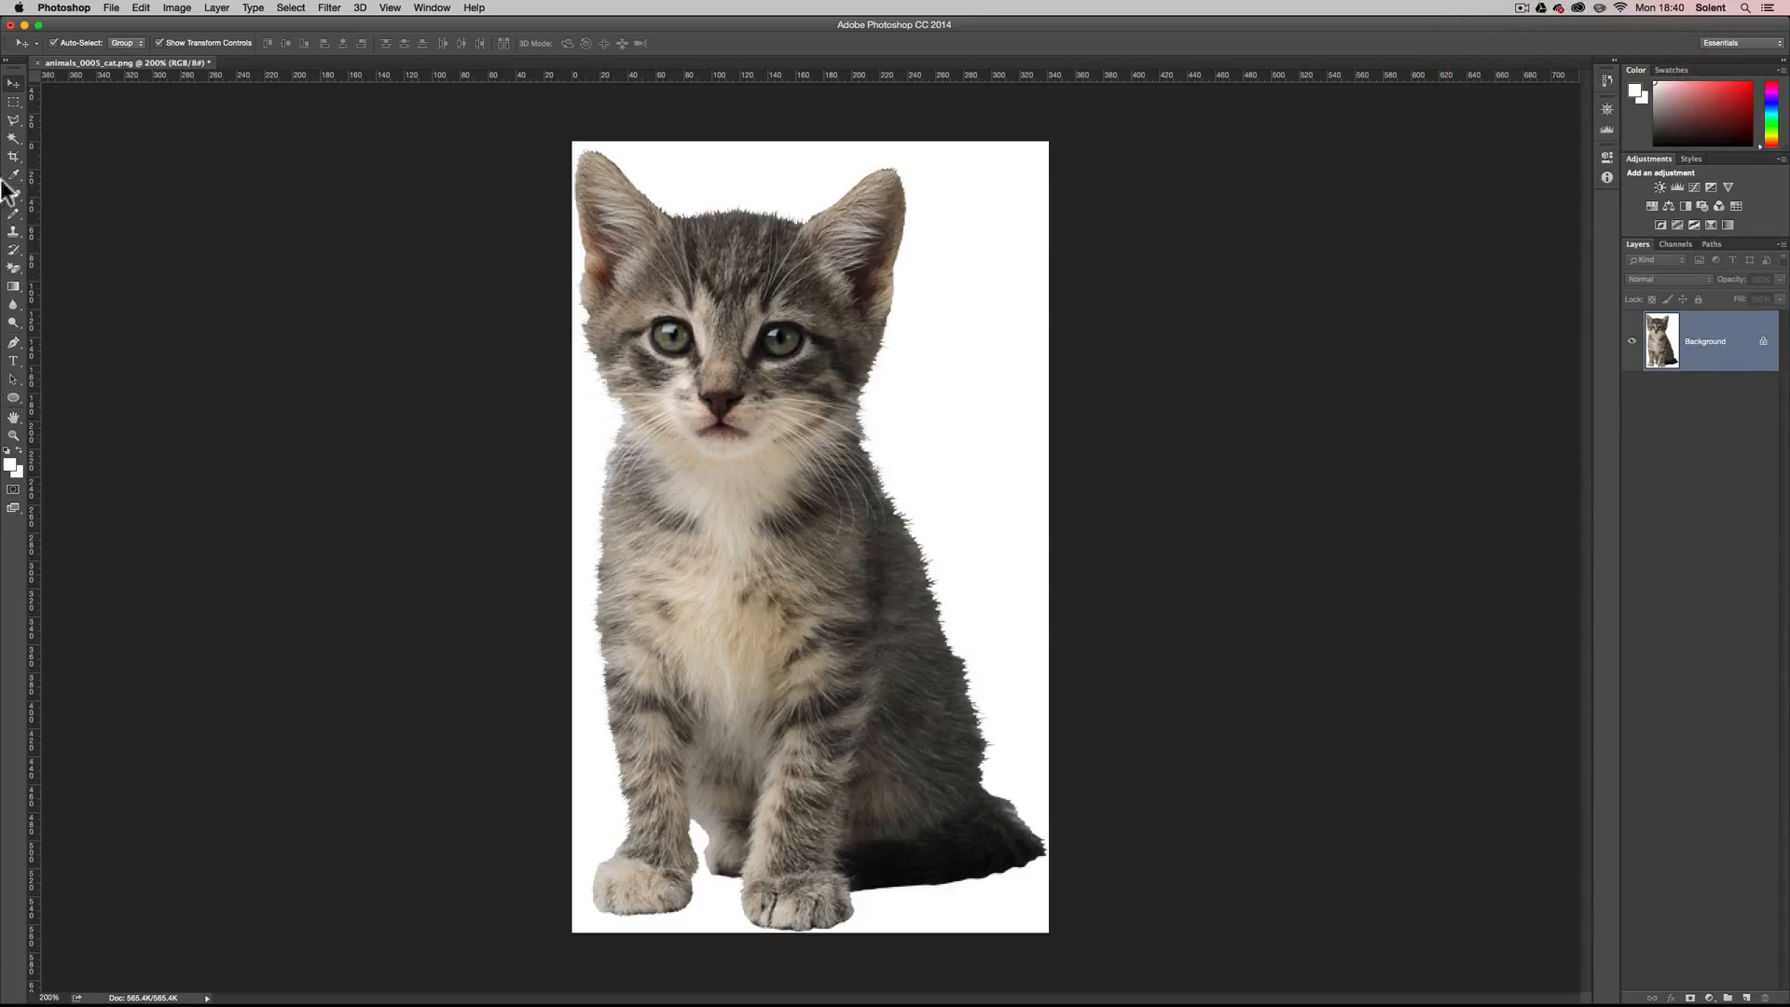
Draw an eight-sided selection around the kitten's face with the Polygonal Lasso tool.
{"action": "left_click", "coordinate": [13, 119]}
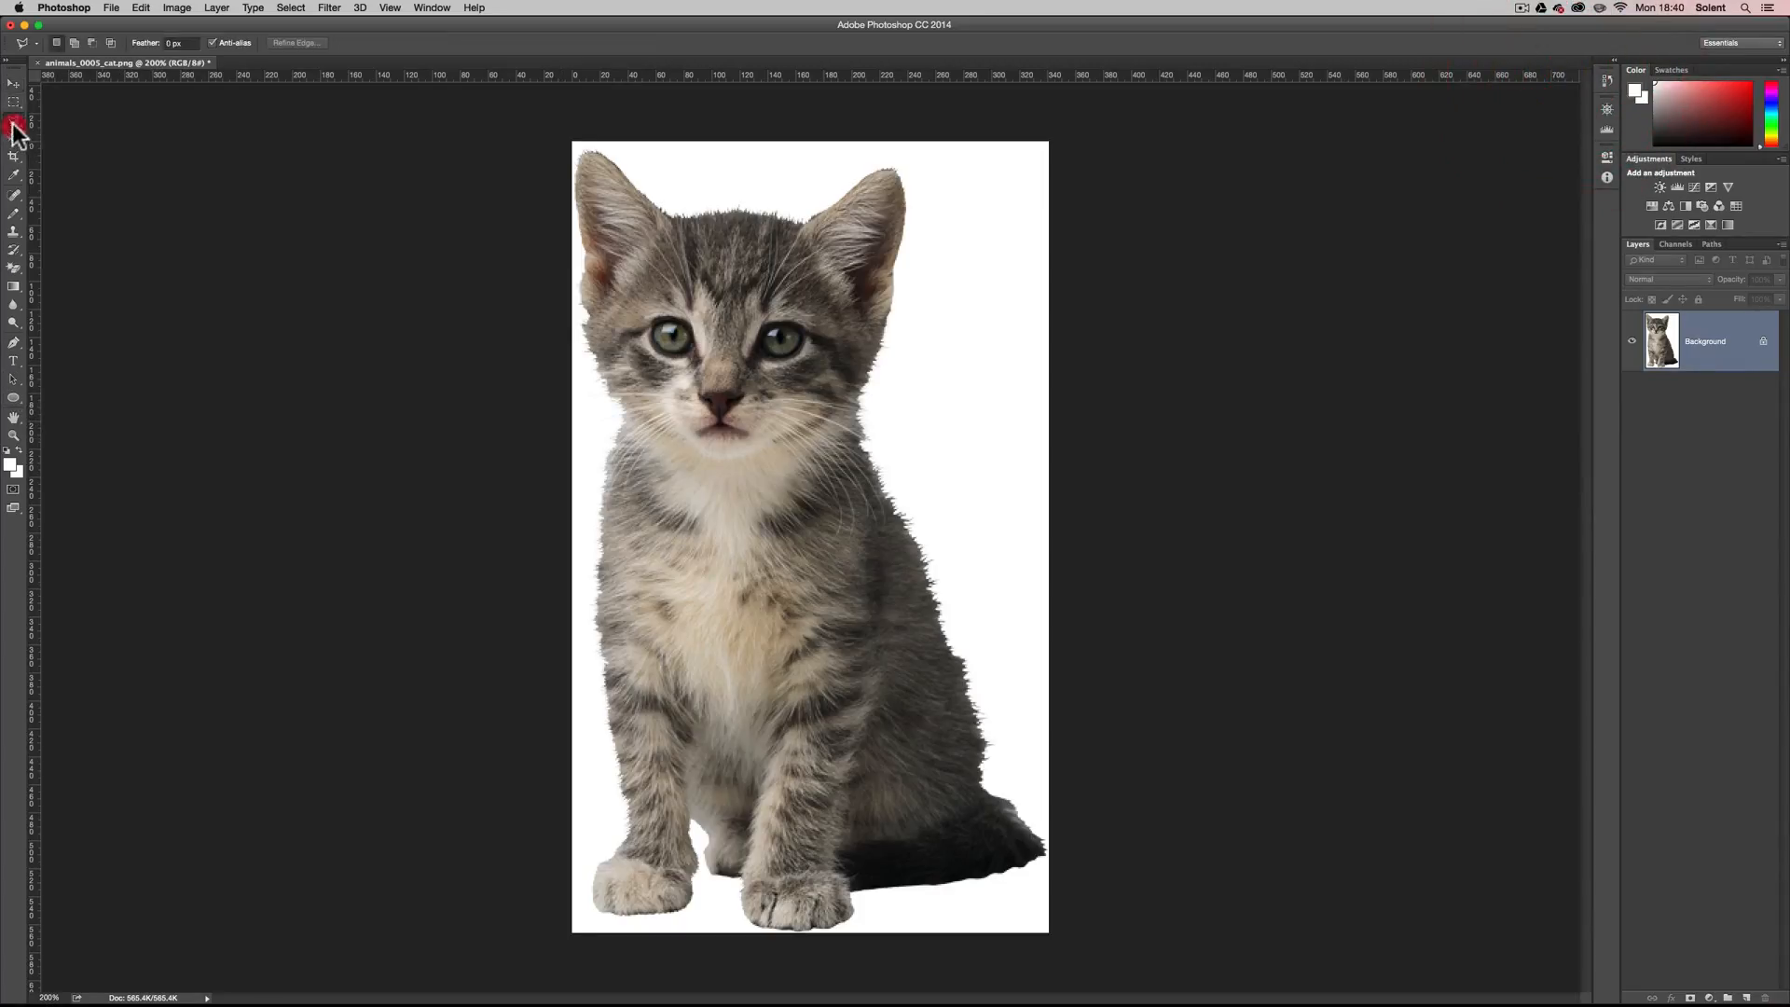
{"action": "left_click", "coordinate": [868, 378]}
{"action": "left_click", "coordinate": [860, 428]}
{"action": "left_click", "coordinate": [802, 524]}
{"action": "left_click", "coordinate": [688, 469]}
{"action": "left_click", "coordinate": [631, 389]}
{"action": "left_click", "coordinate": [632, 292]}
{"action": "left_click", "coordinate": [771, 259]}
{"action": "left_click", "coordinate": [854, 295]}
{"action": "left_click", "coordinate": [868, 378]}
Convert the Background into a regular layer named cat.
{"action": "double_click", "coordinate": [1689, 362]}
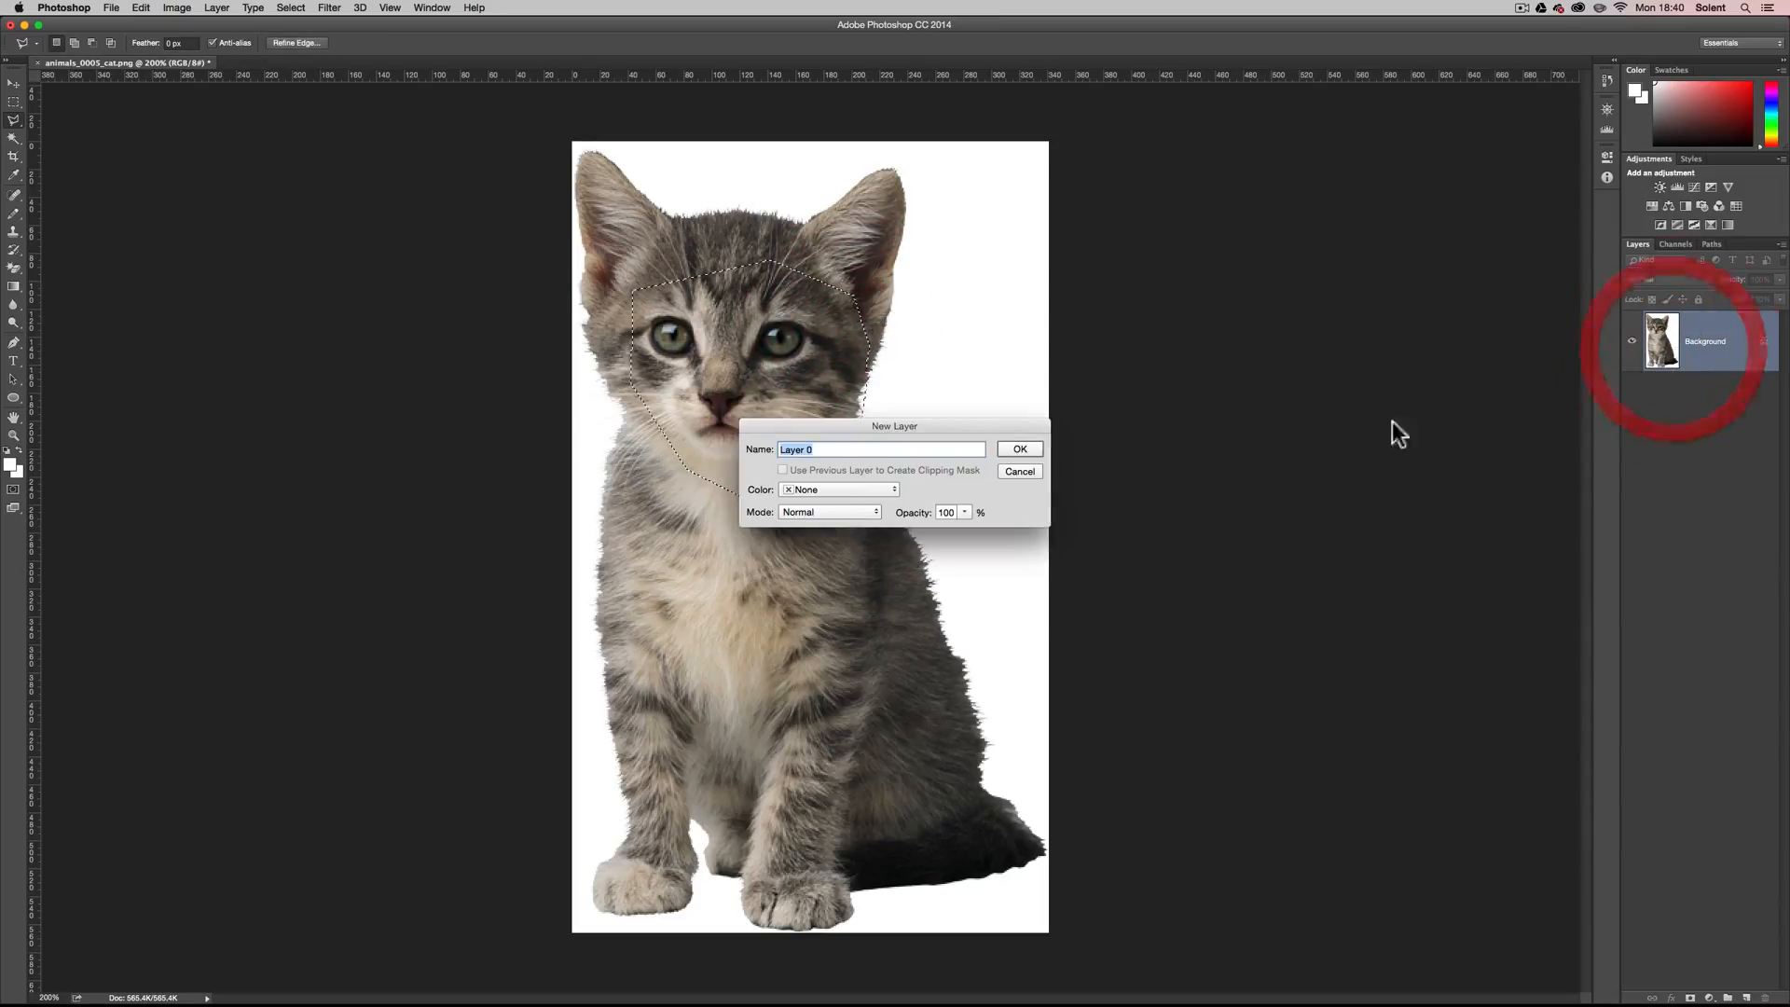
{"action": "type", "text": "cat"}
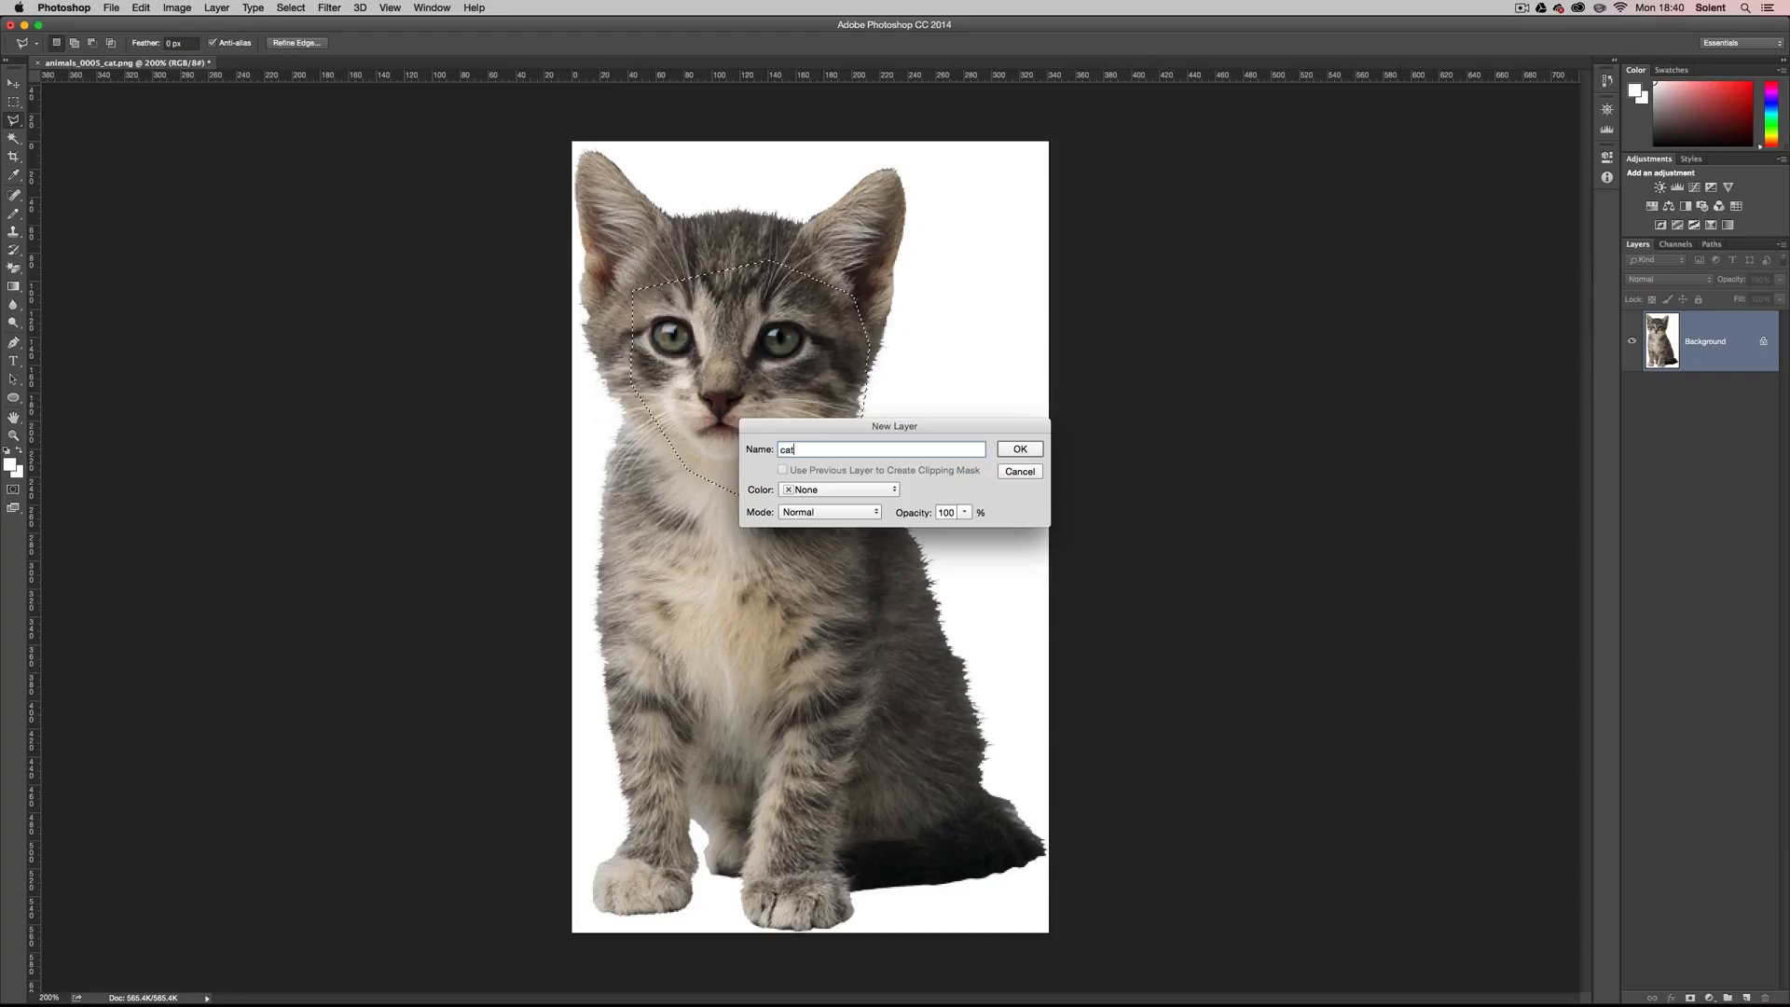
{"action": "key", "text": "Return"}
Add a layer mask to the cat layer with Reveal Selection, and undo it.
{"action": "left_click", "coordinate": [219, 8]}
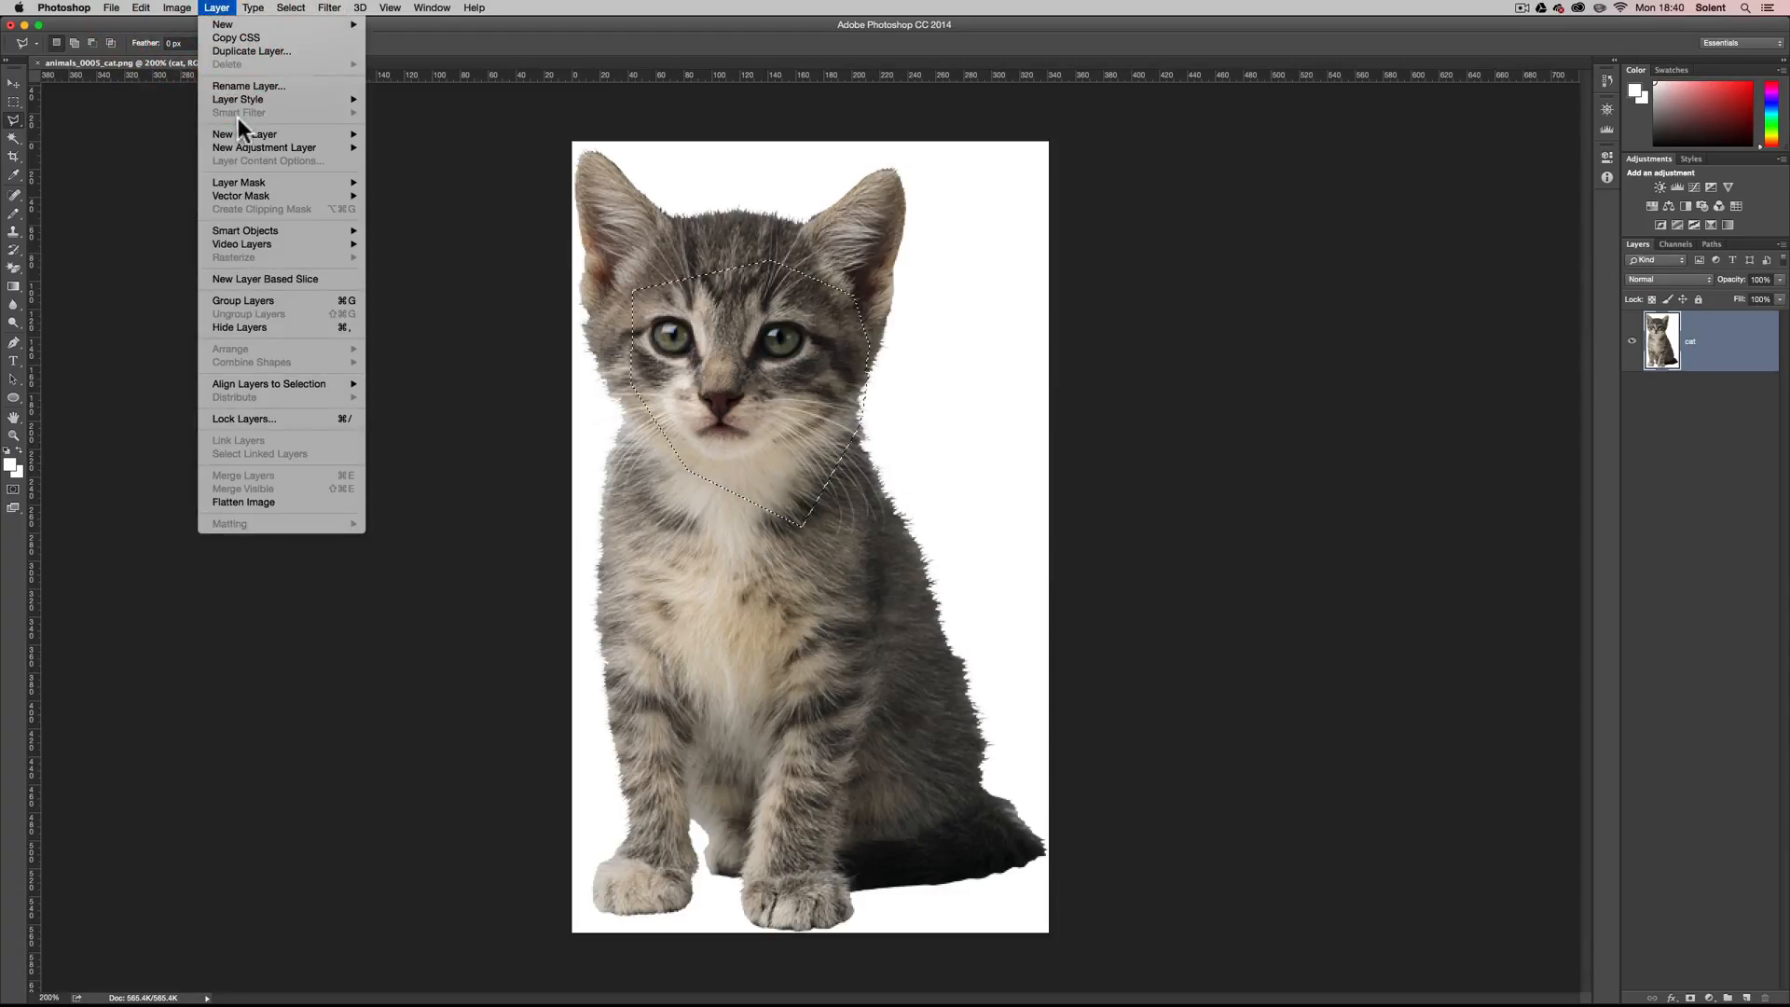
{"action": "mouse_move", "coordinate": [262, 189]}
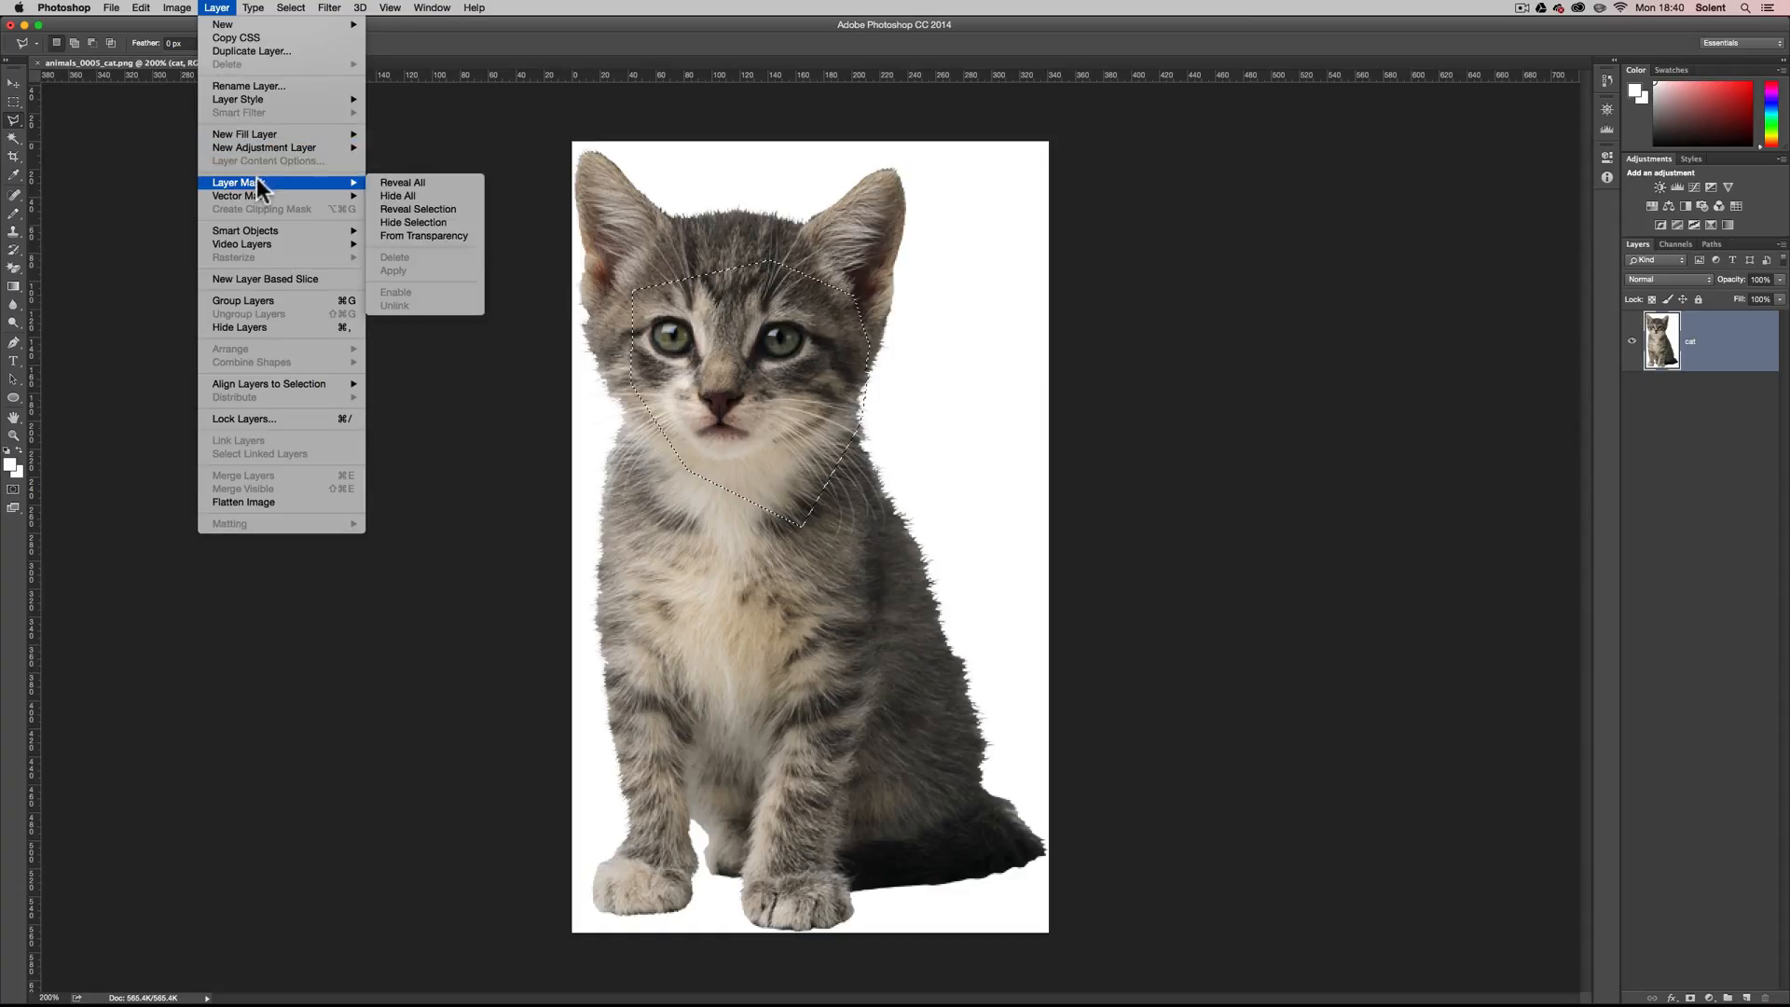
{"action": "left_click", "coordinate": [461, 206]}
{"action": "key", "text": "super+z"}
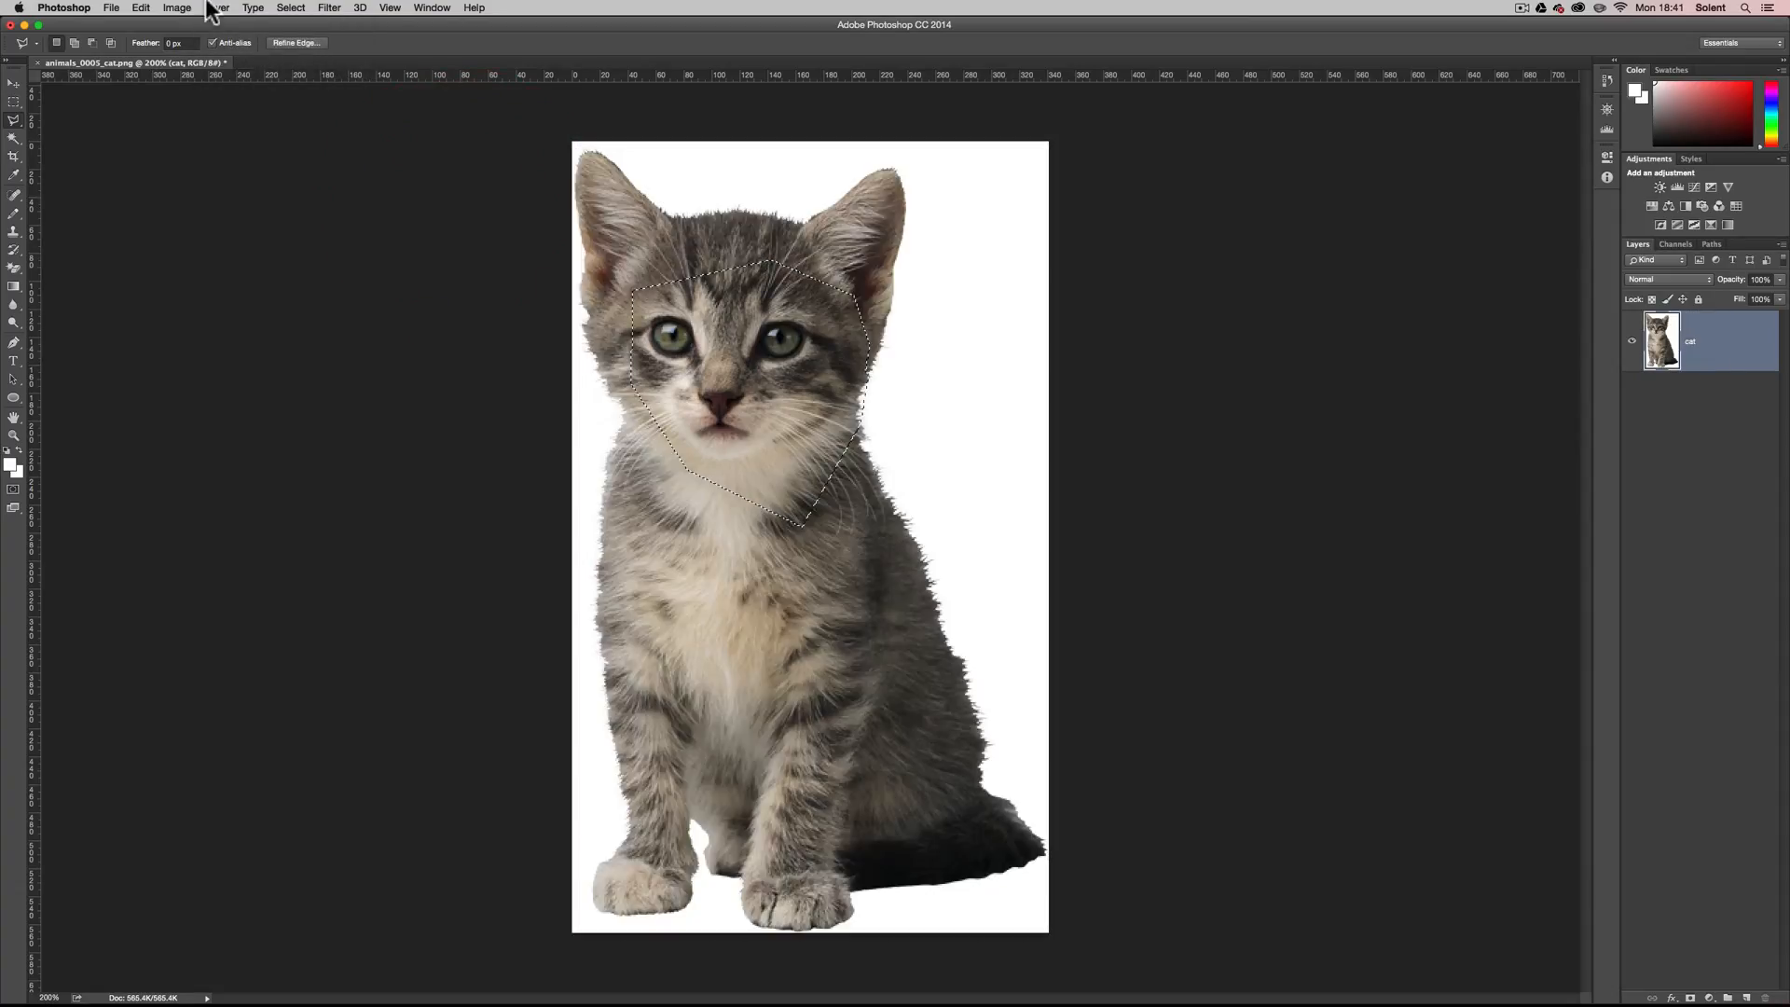
Add a layer mask to the cat layer with Hide Selection, and undo it.
{"action": "left_click", "coordinate": [222, 10]}
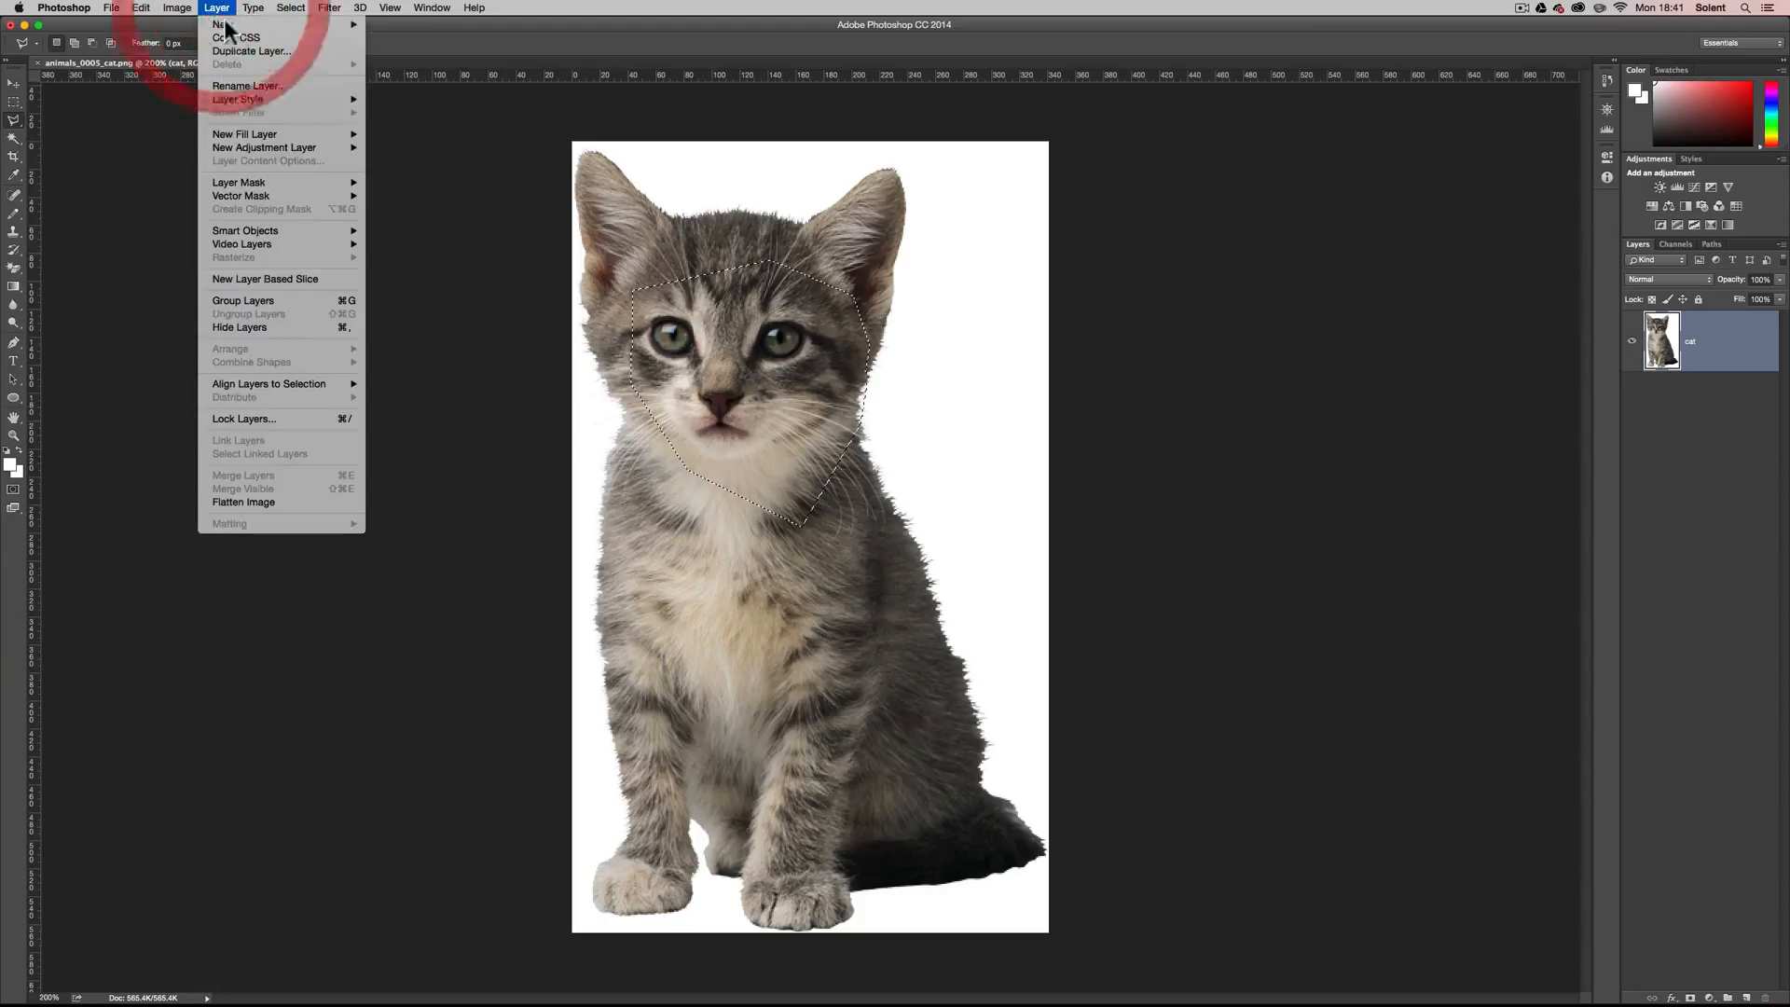
{"action": "mouse_move", "coordinate": [257, 183]}
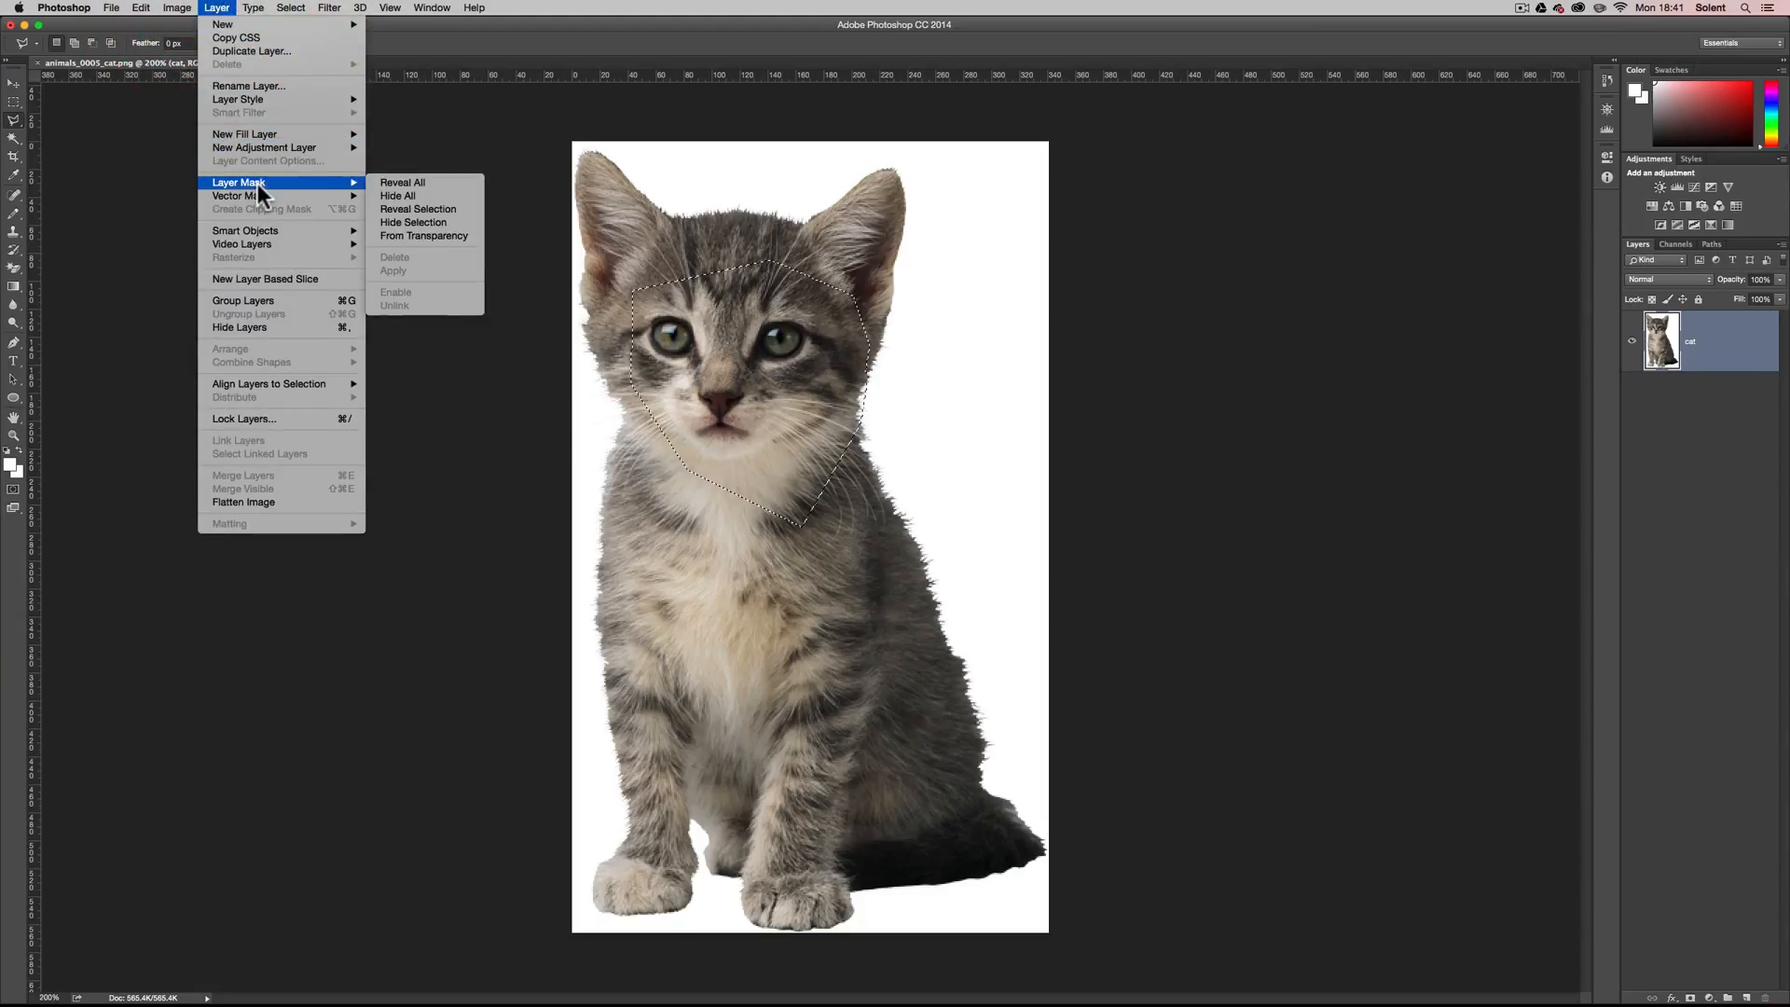
{"action": "left_click", "coordinate": [465, 222]}
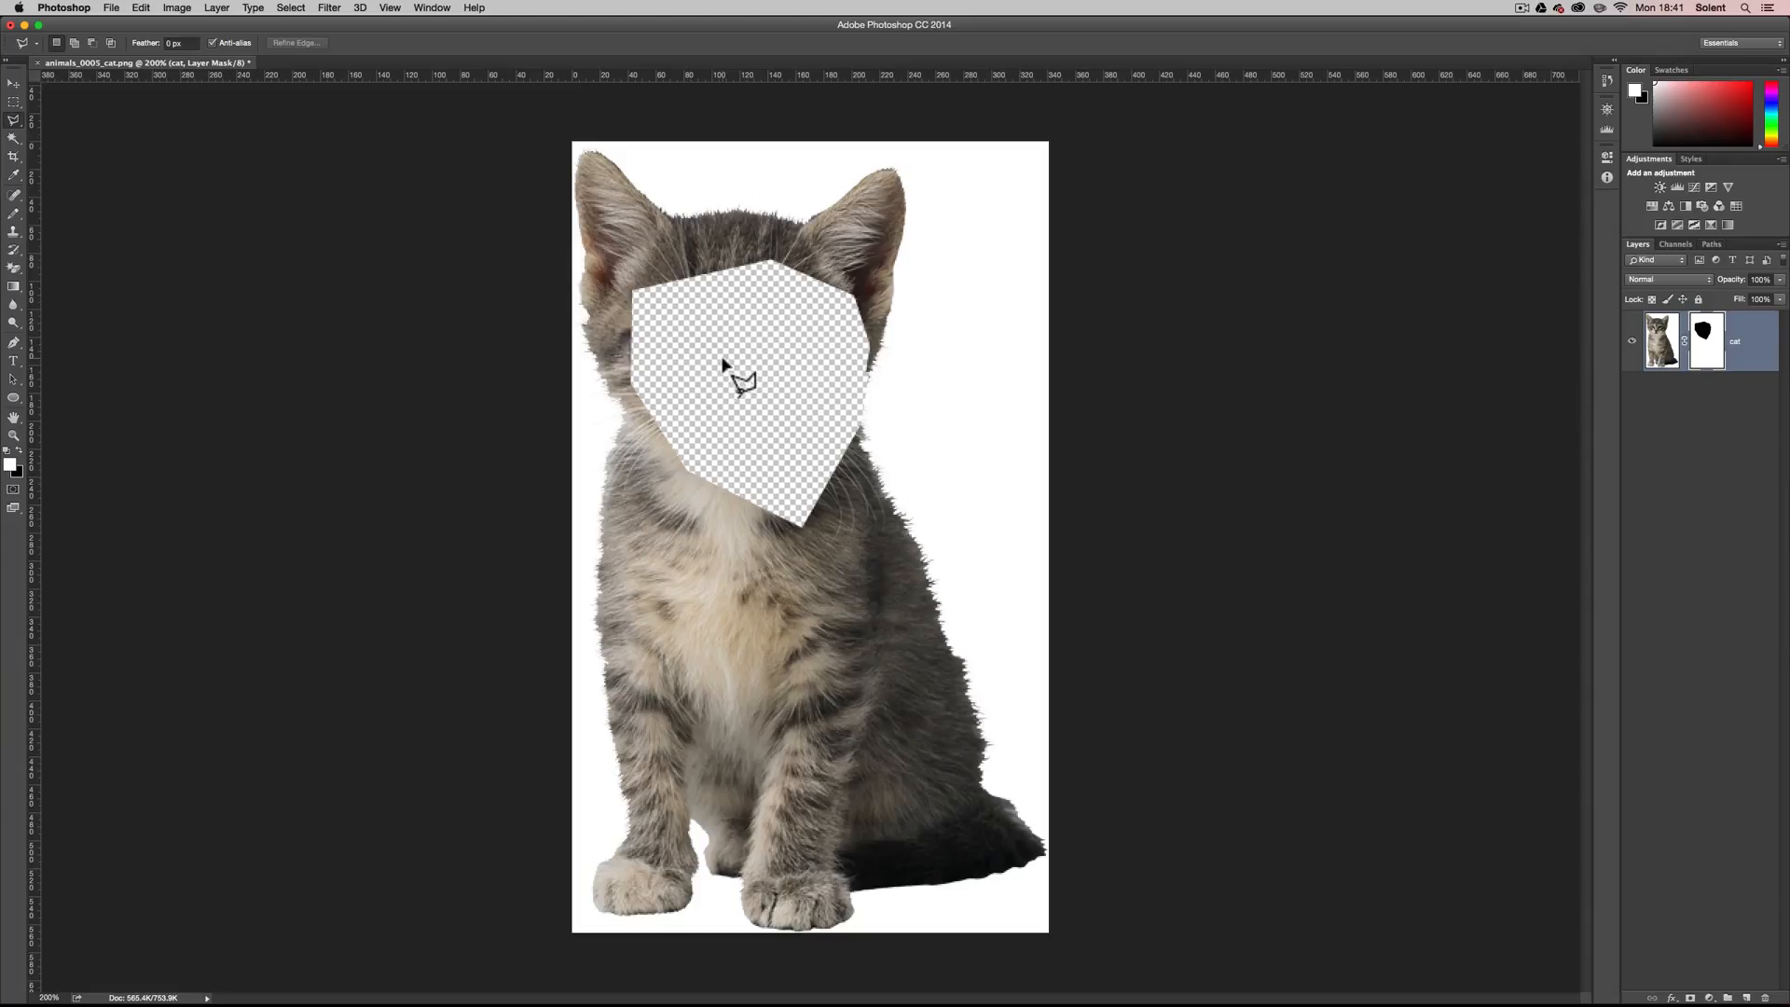
{"action": "key", "text": "super+z"}
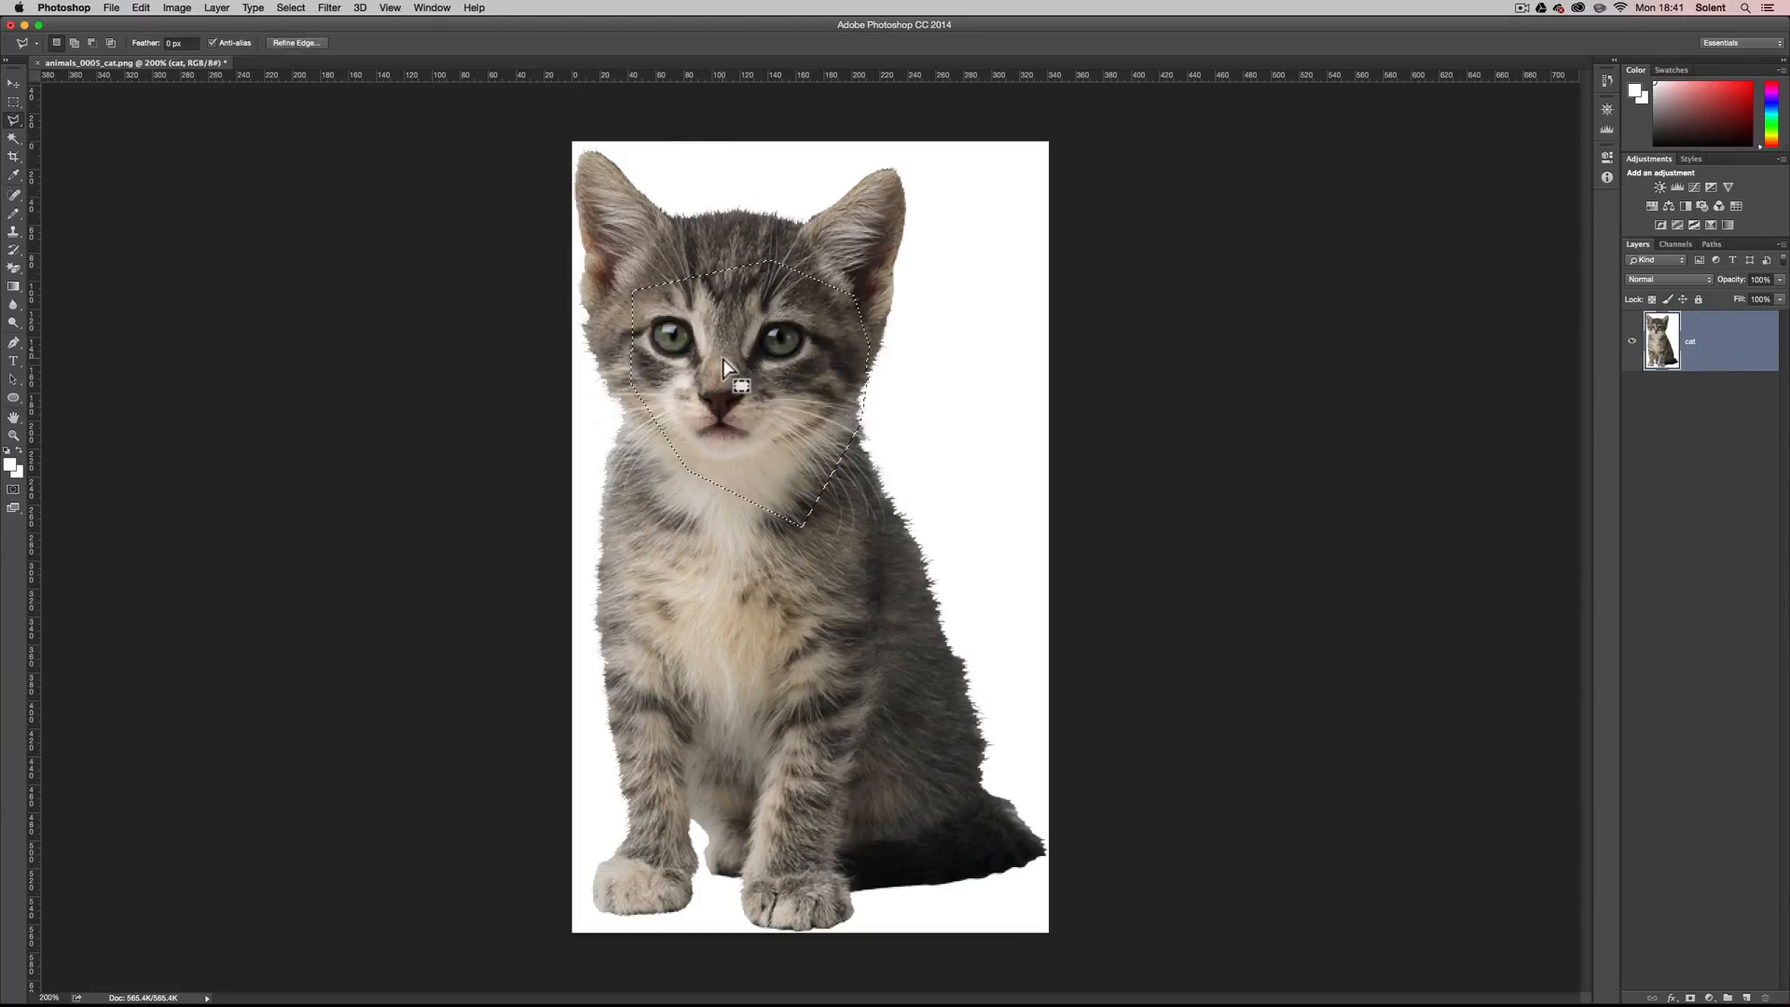
Clear the polygonal selection, and draw a circular selection centred on the kitten's face with the Elliptical Marquee tool.
{"action": "left_click", "coordinate": [631, 216]}
{"action": "double_click", "coordinate": [730, 282]}
{"action": "left_click", "coordinate": [998, 331]}
{"action": "left_click_drag", "start_coordinate": [13, 101], "coordinate": [51, 116]}
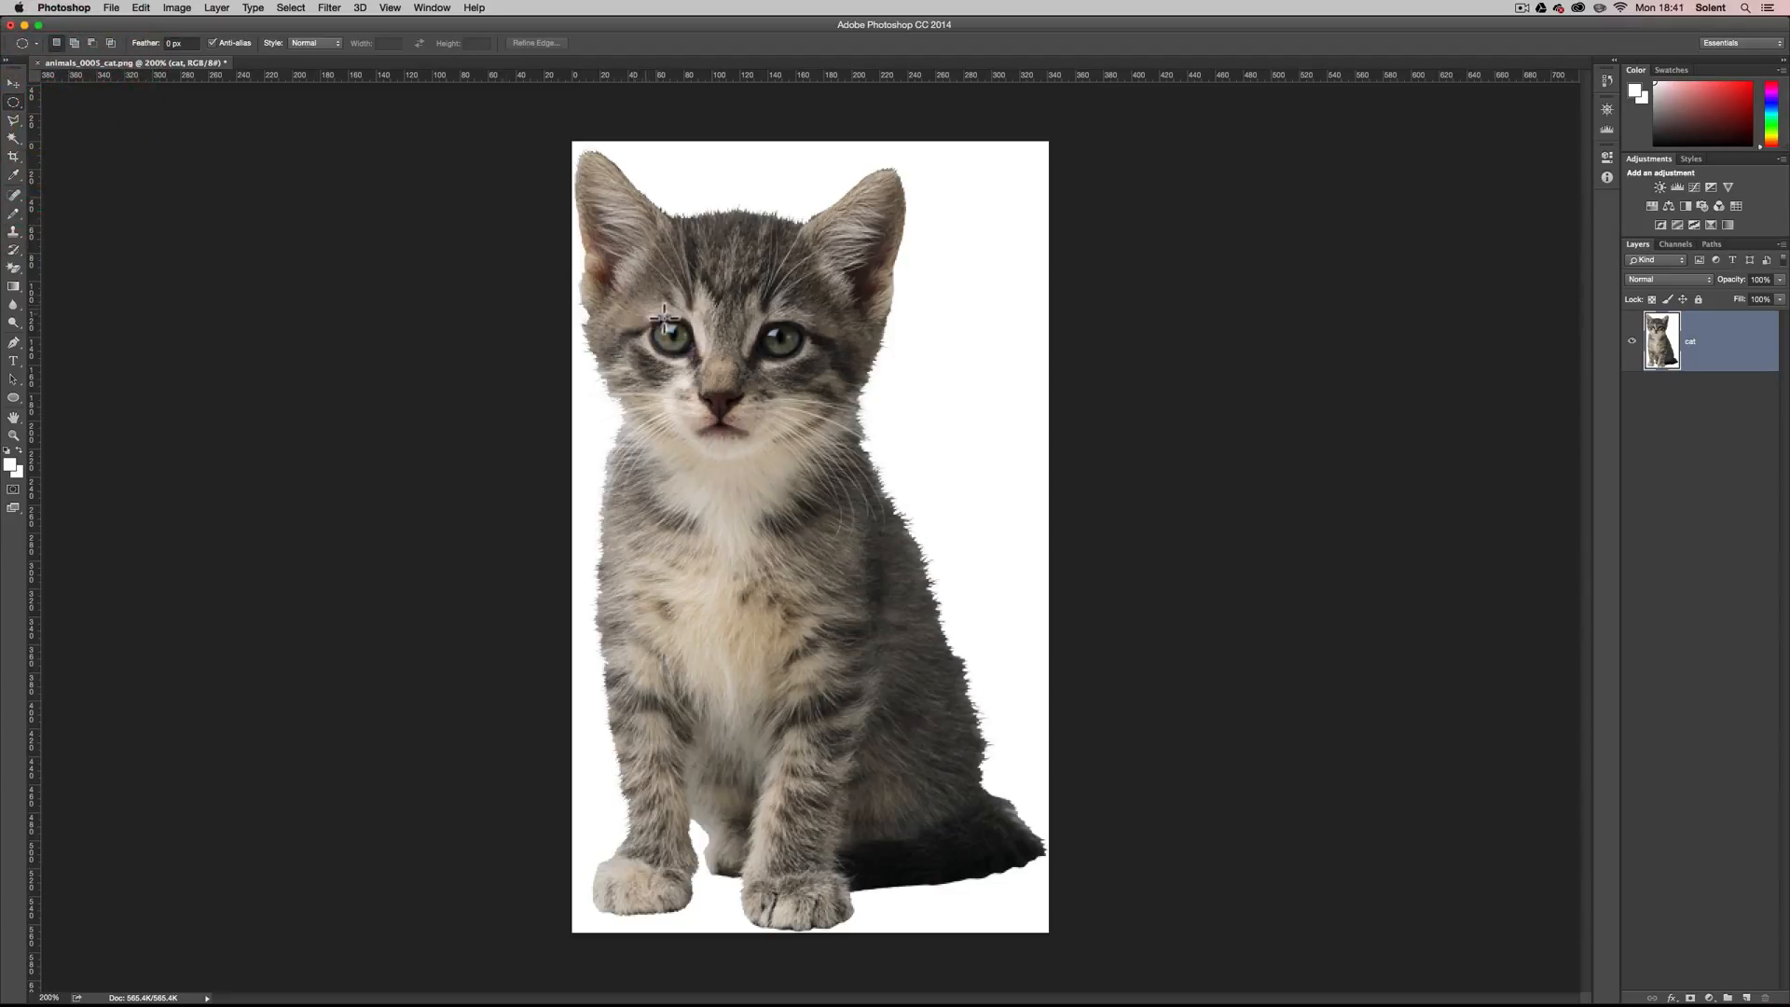
{"action": "left_click", "coordinate": [730, 388]}
{"action": "left_click_drag", "start_coordinate": [730, 388], "coordinate": [867, 252]}
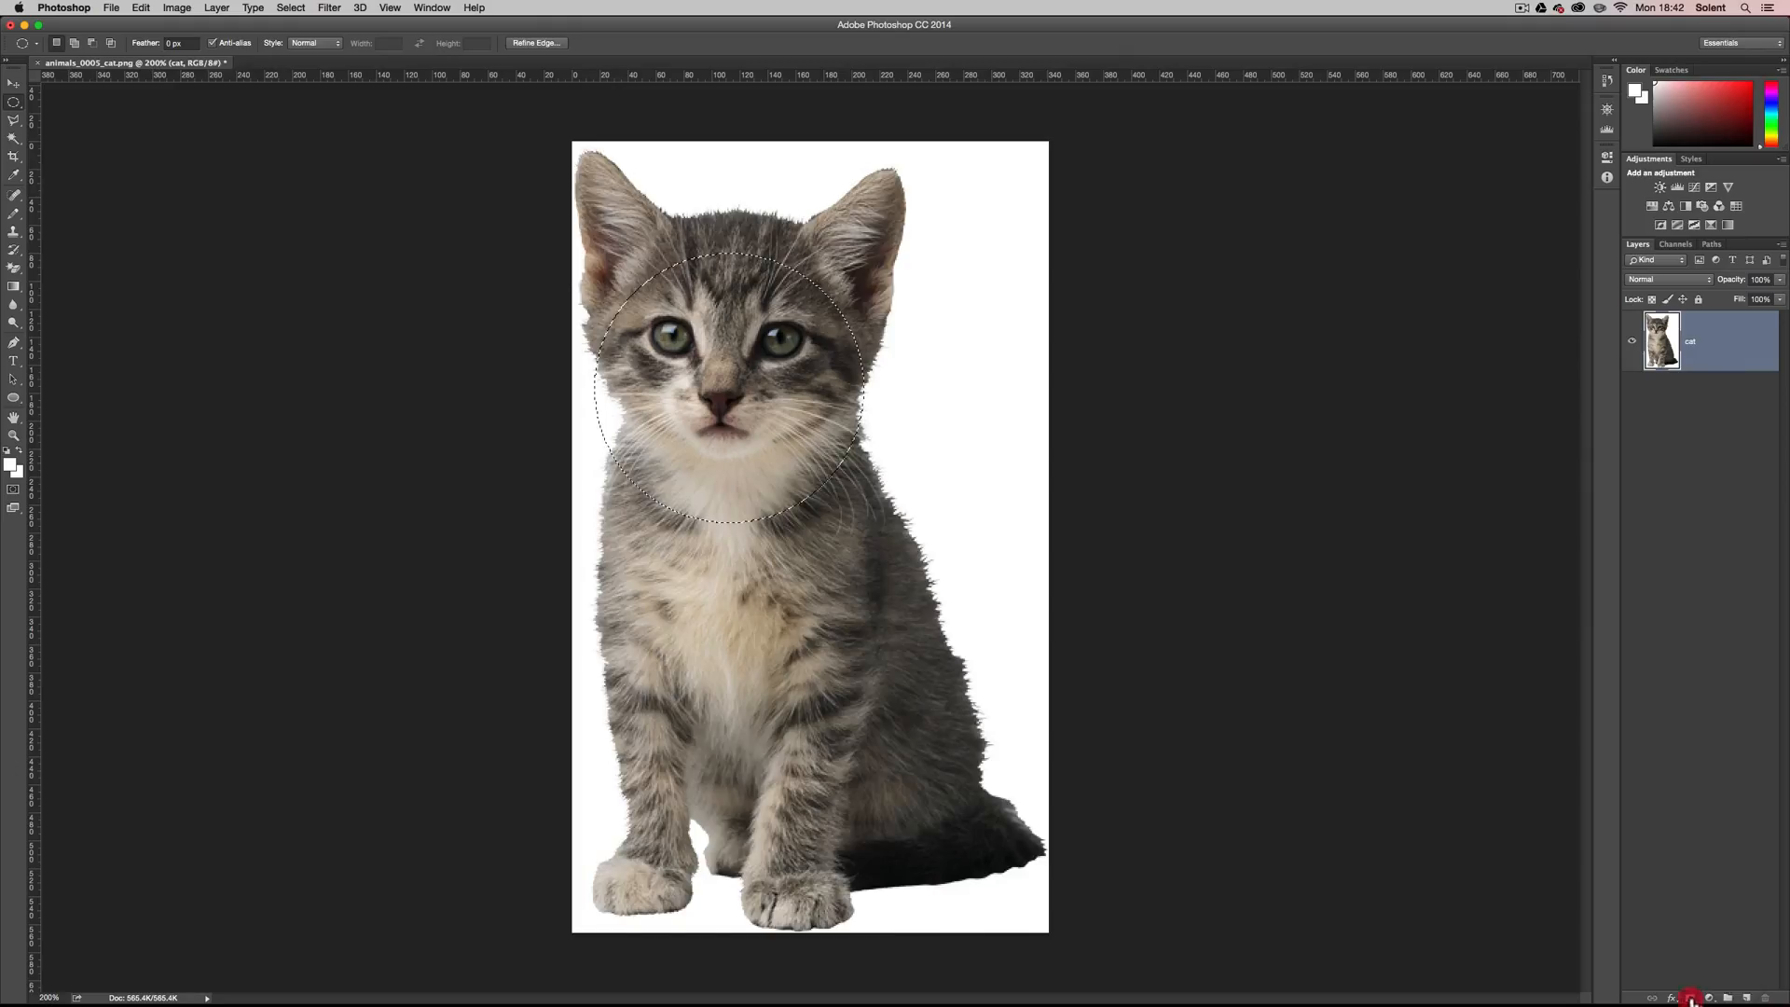
Mask the cat layer to the circular selection, undo the mask, and deselect.
{"action": "left_click", "coordinate": [1389, 880]}
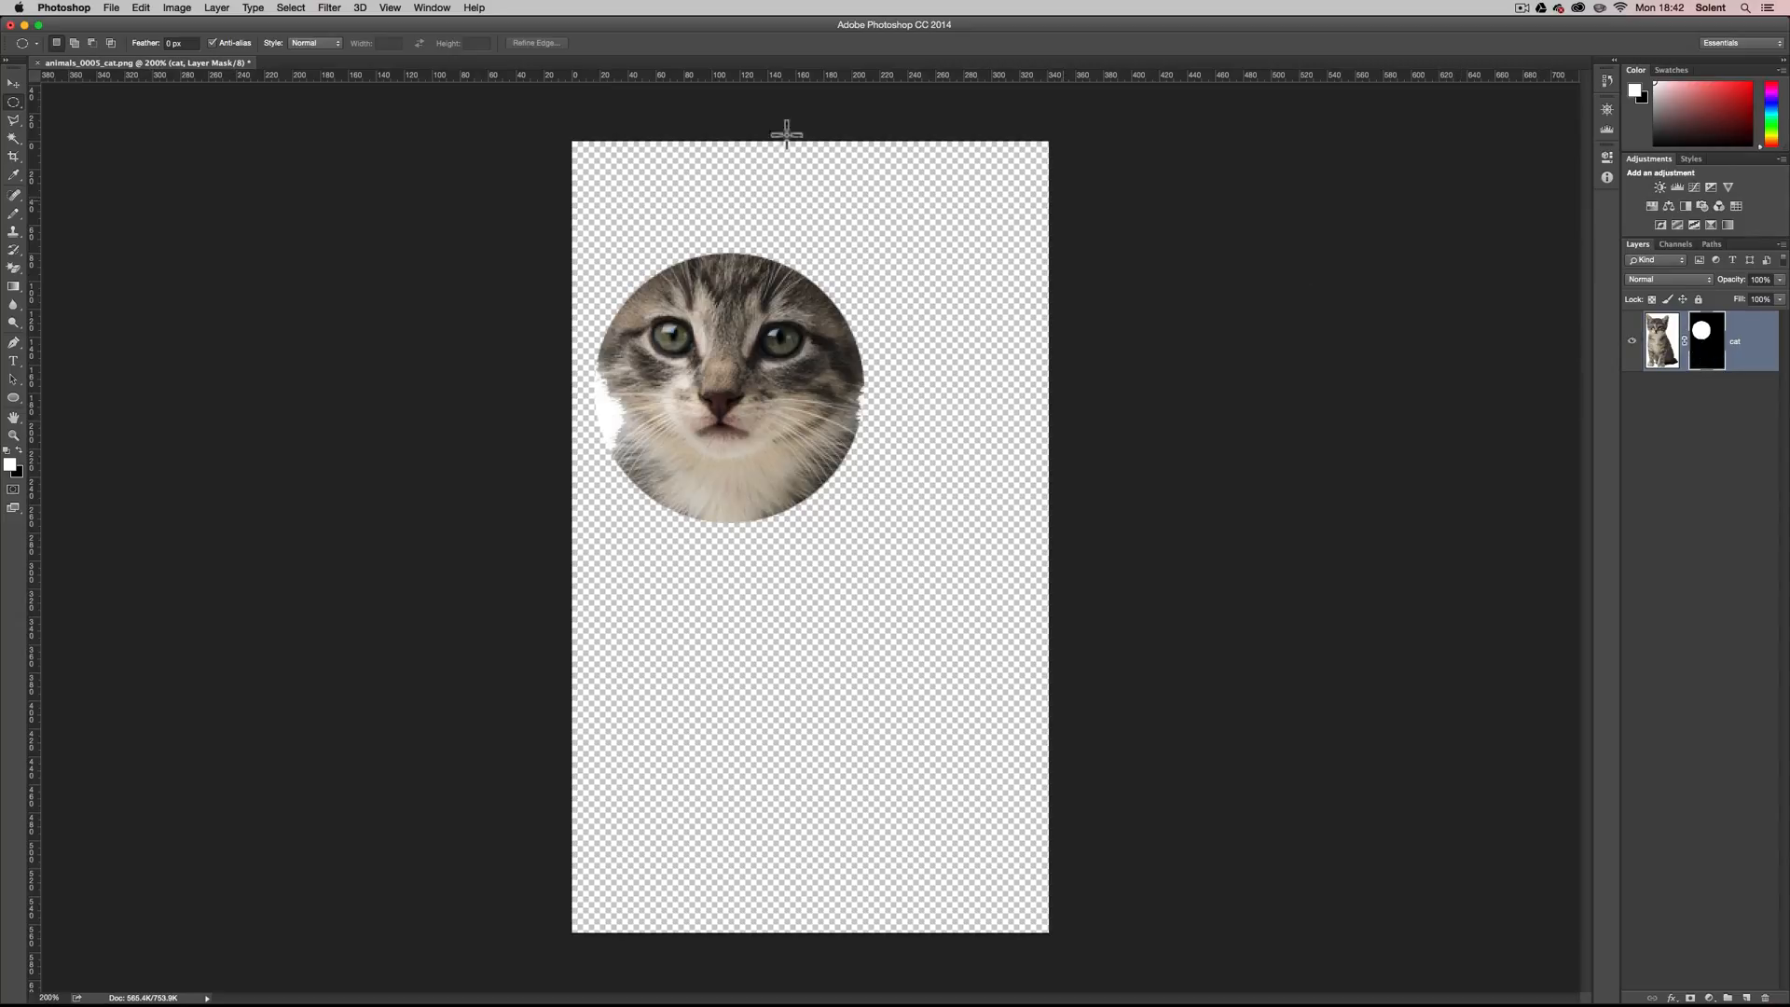
{"action": "left_click", "coordinate": [216, 7]}
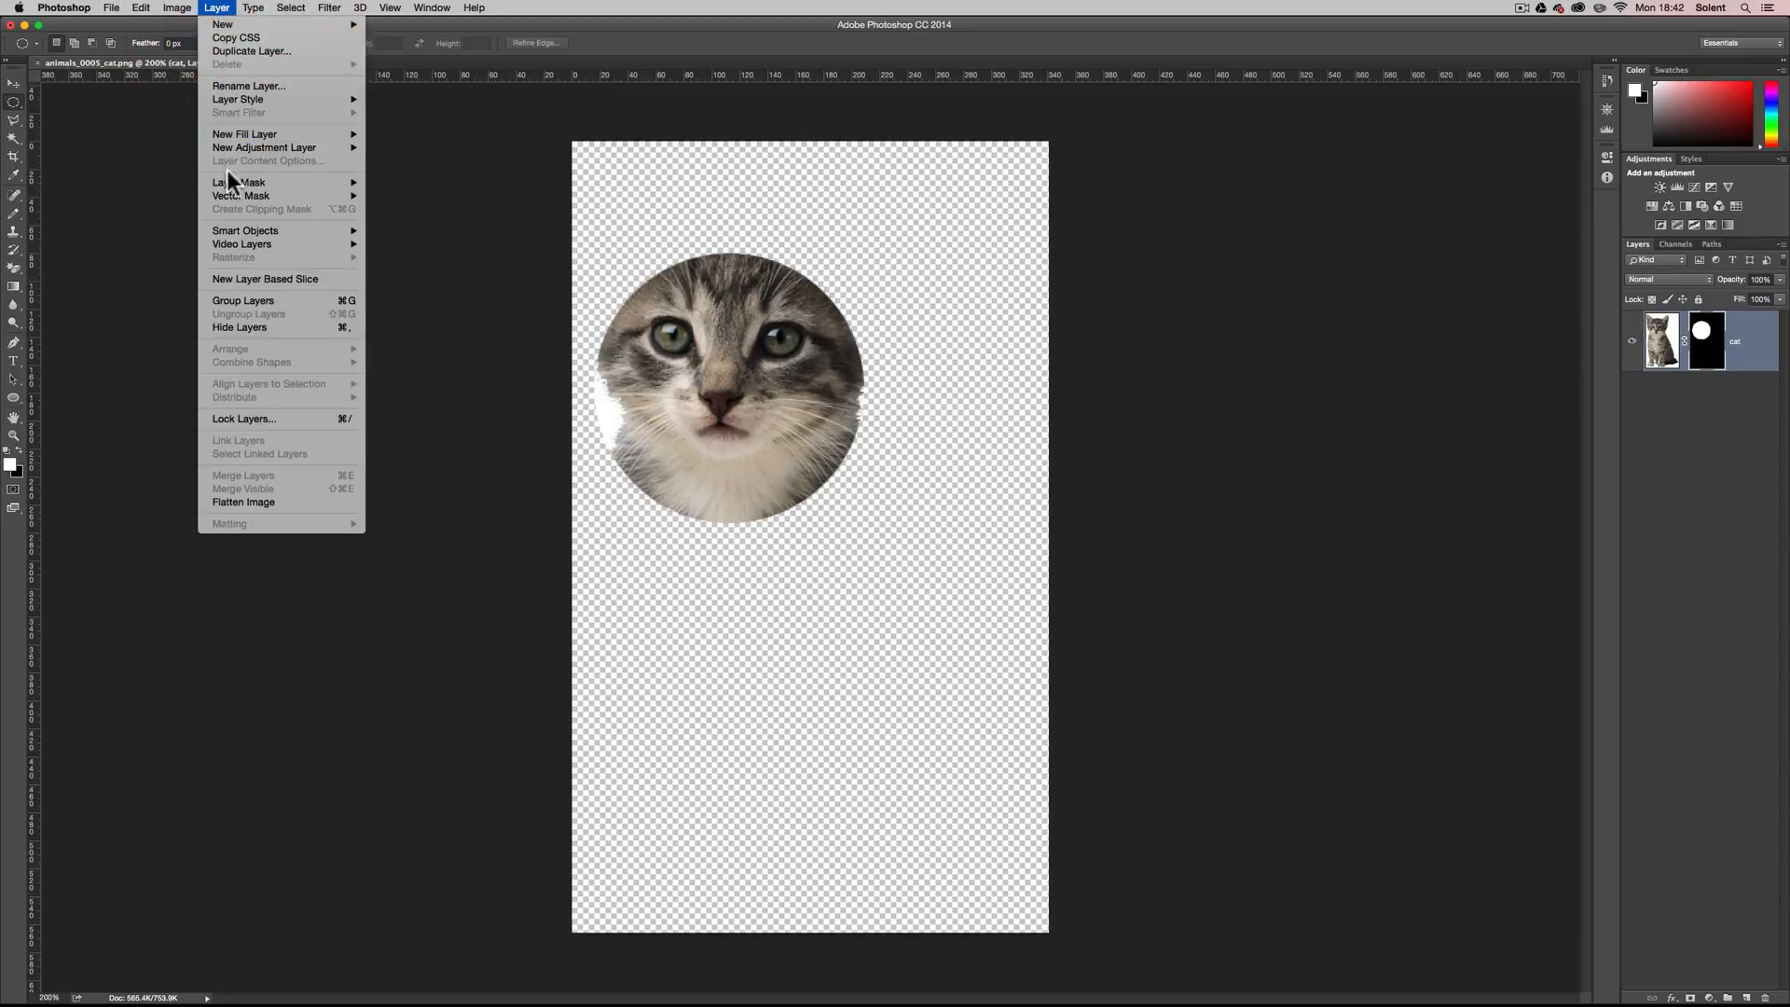
{"action": "mouse_move", "coordinate": [228, 183]}
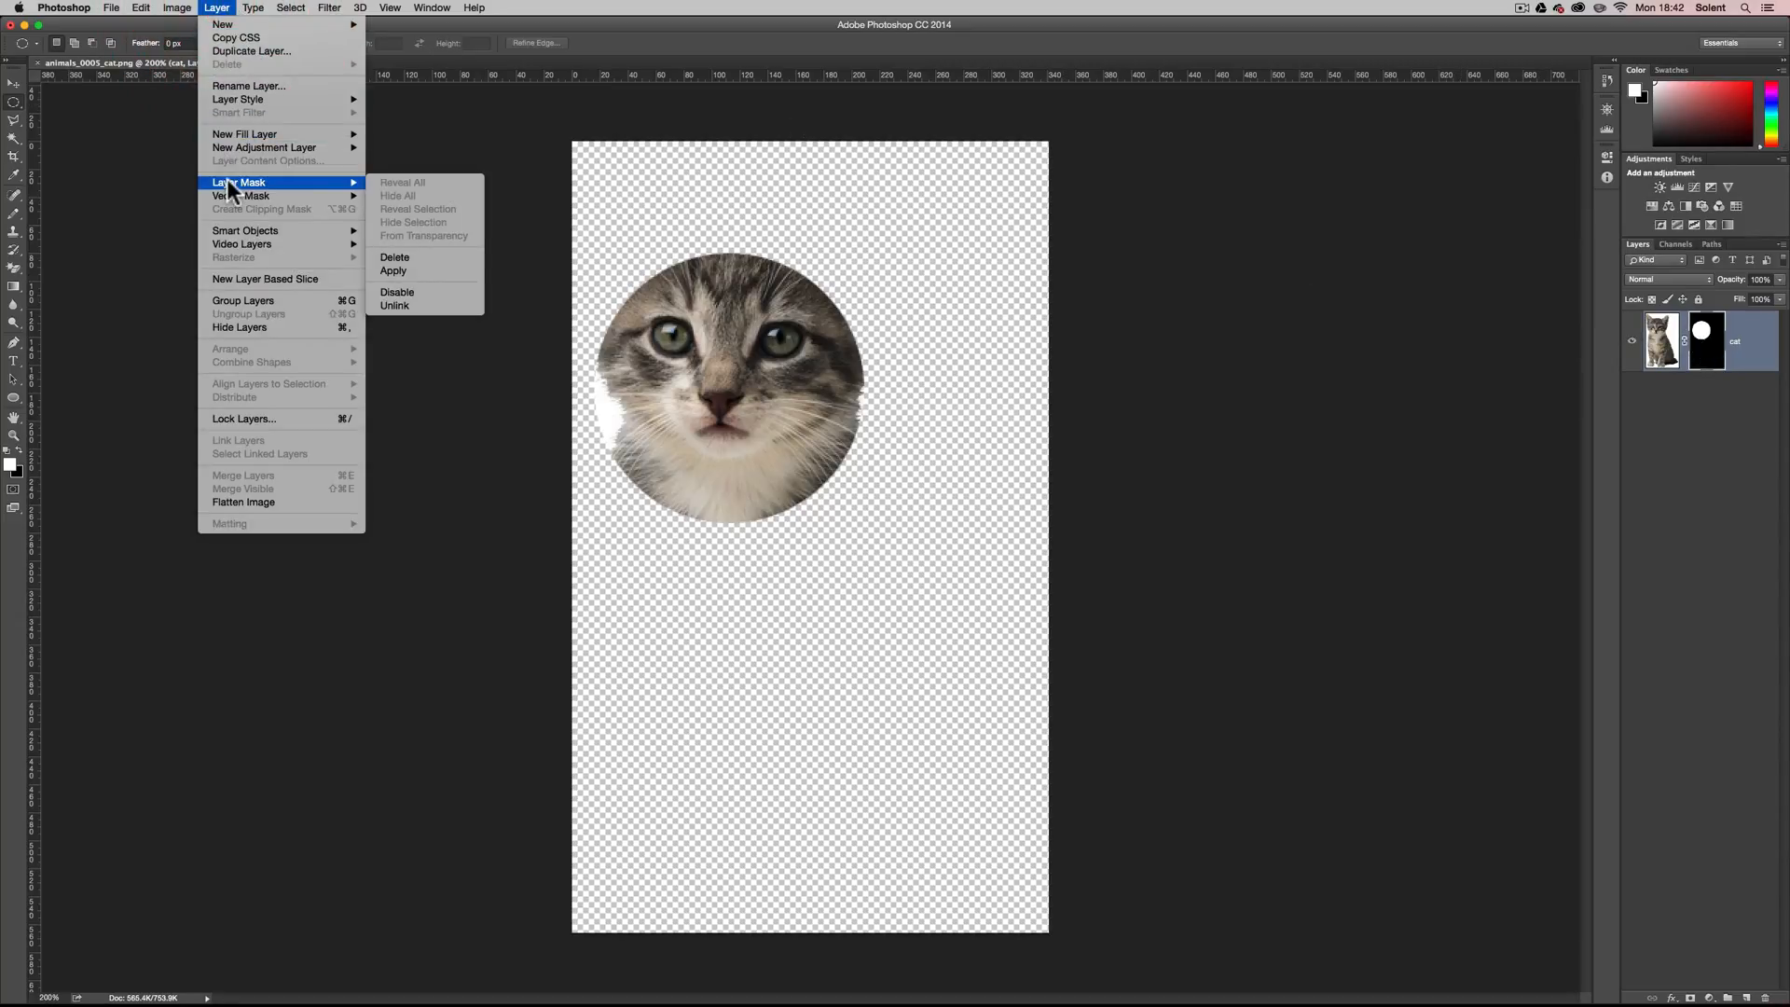
{"action": "left_click", "coordinate": [291, 7]}
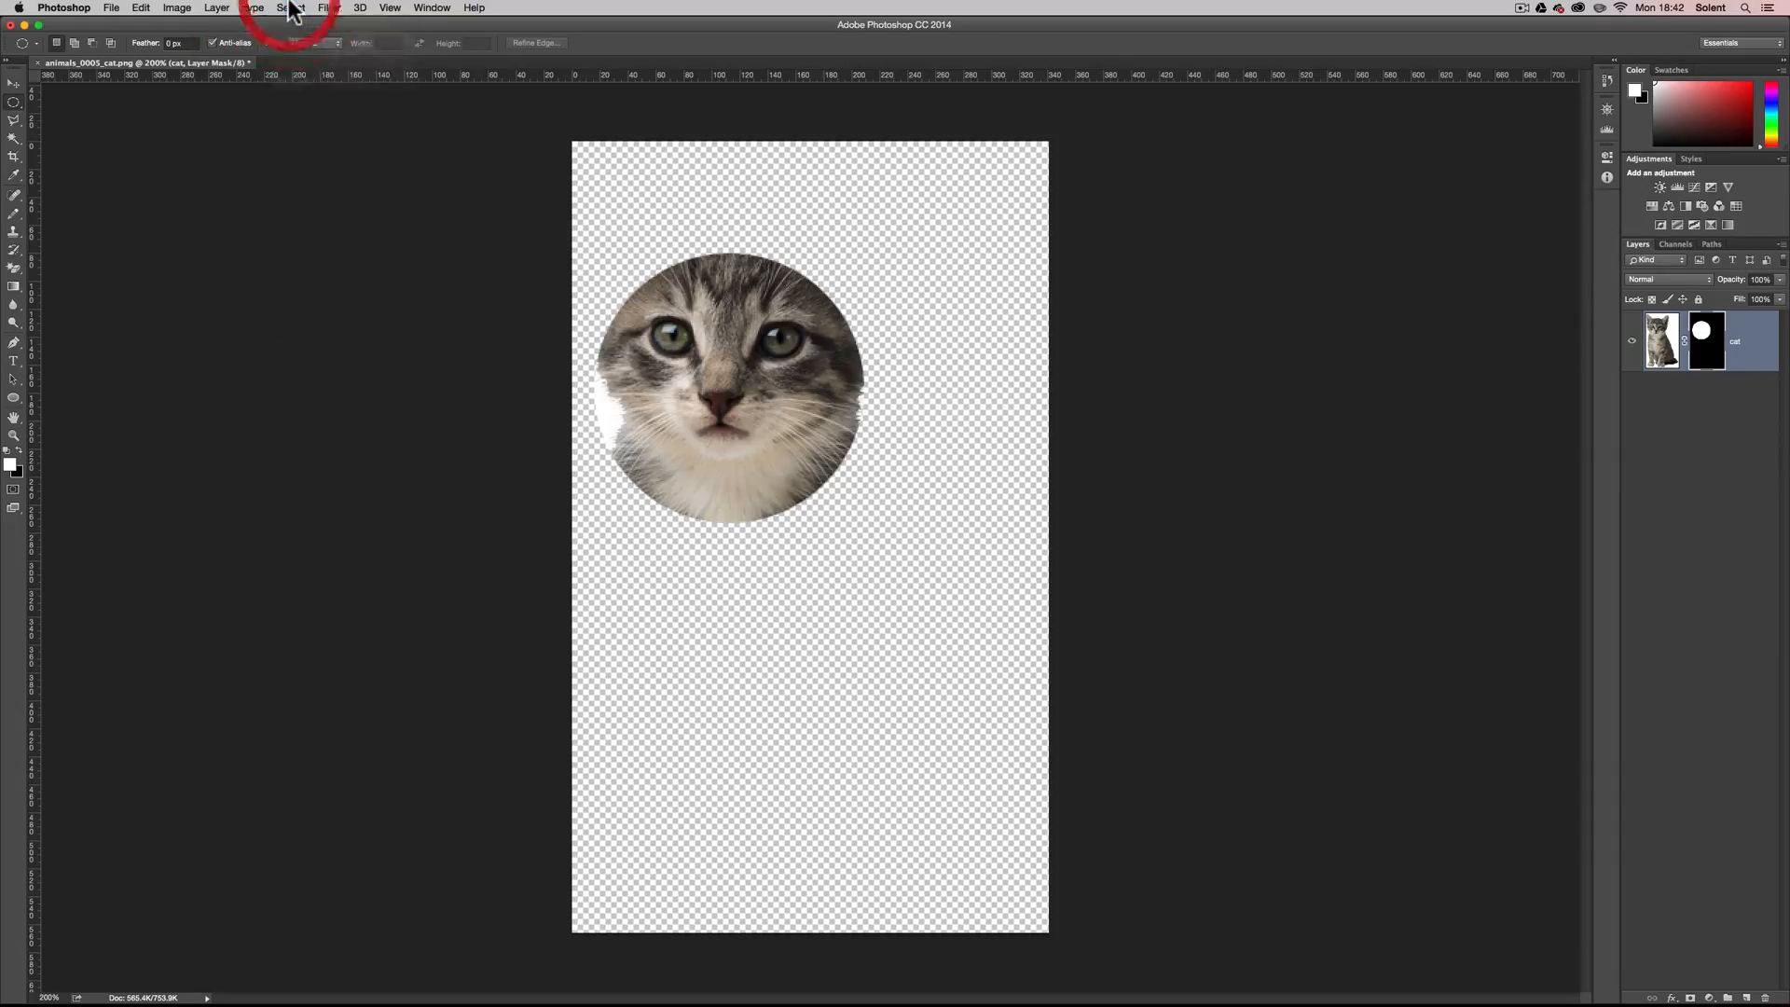
{"action": "key", "text": "super+z"}
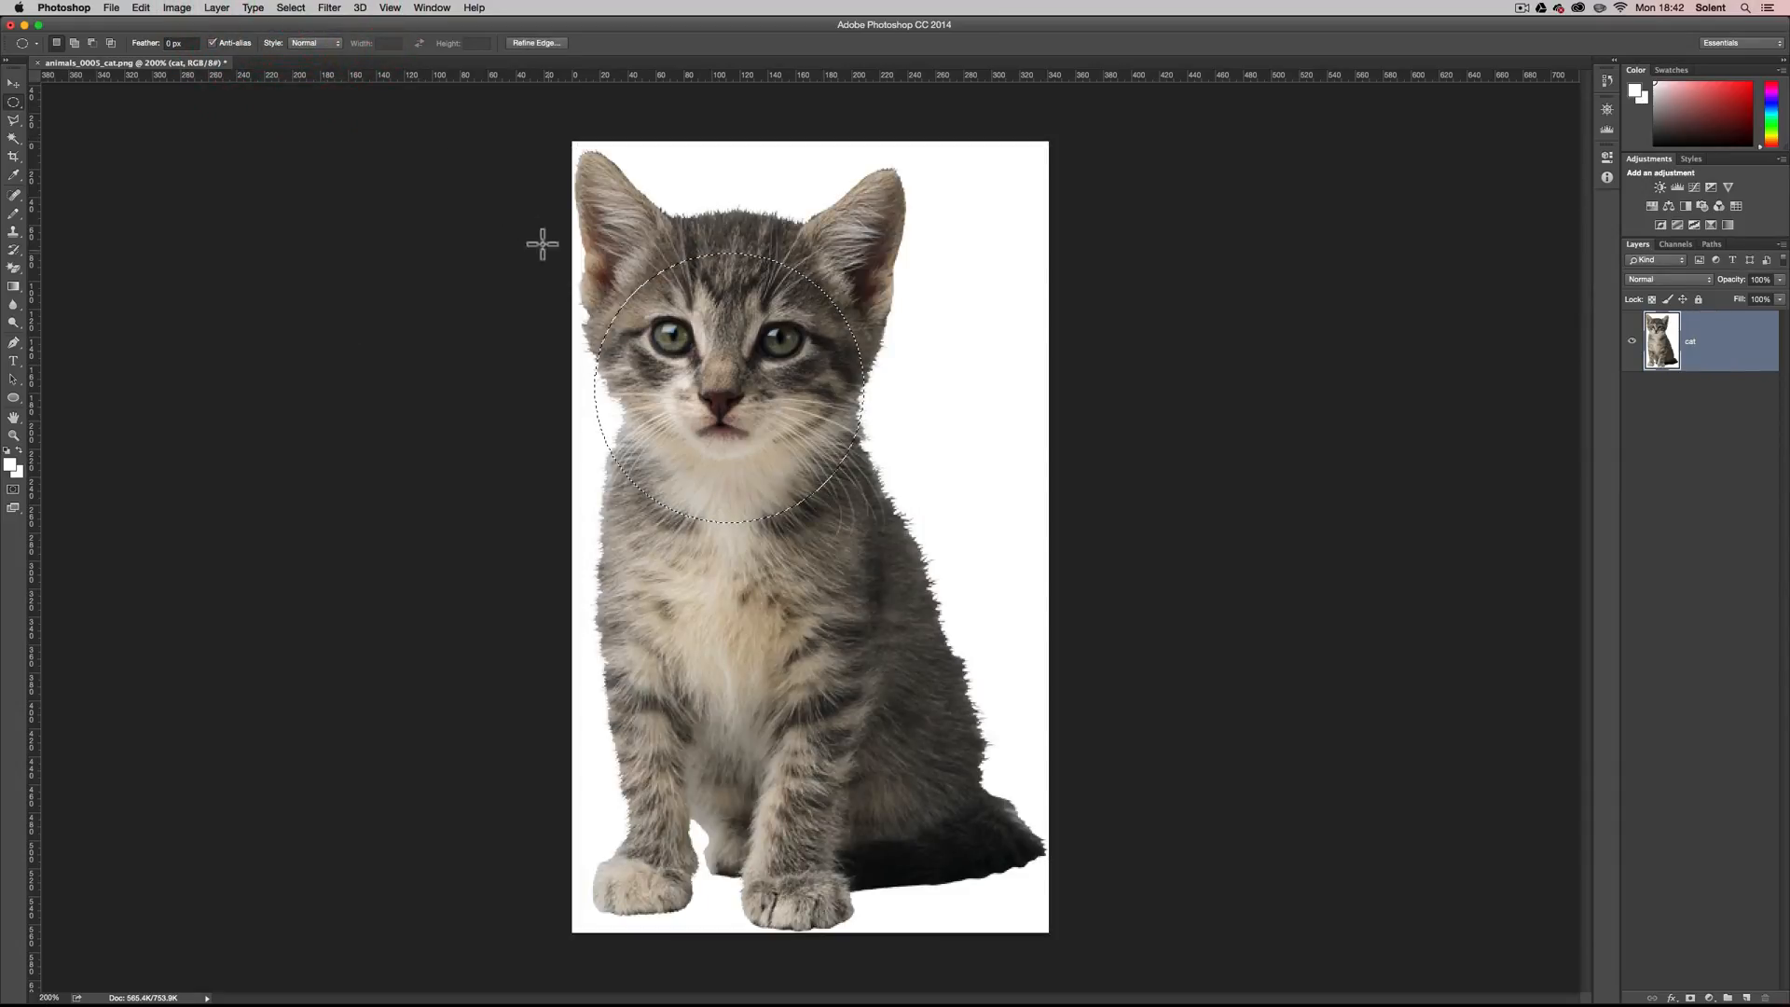
{"action": "key", "text": "super+d"}
Draw a white ellipse shape about 176 by 209 px over the kitten's face, and undo it.
{"action": "left_click", "coordinate": [13, 399]}
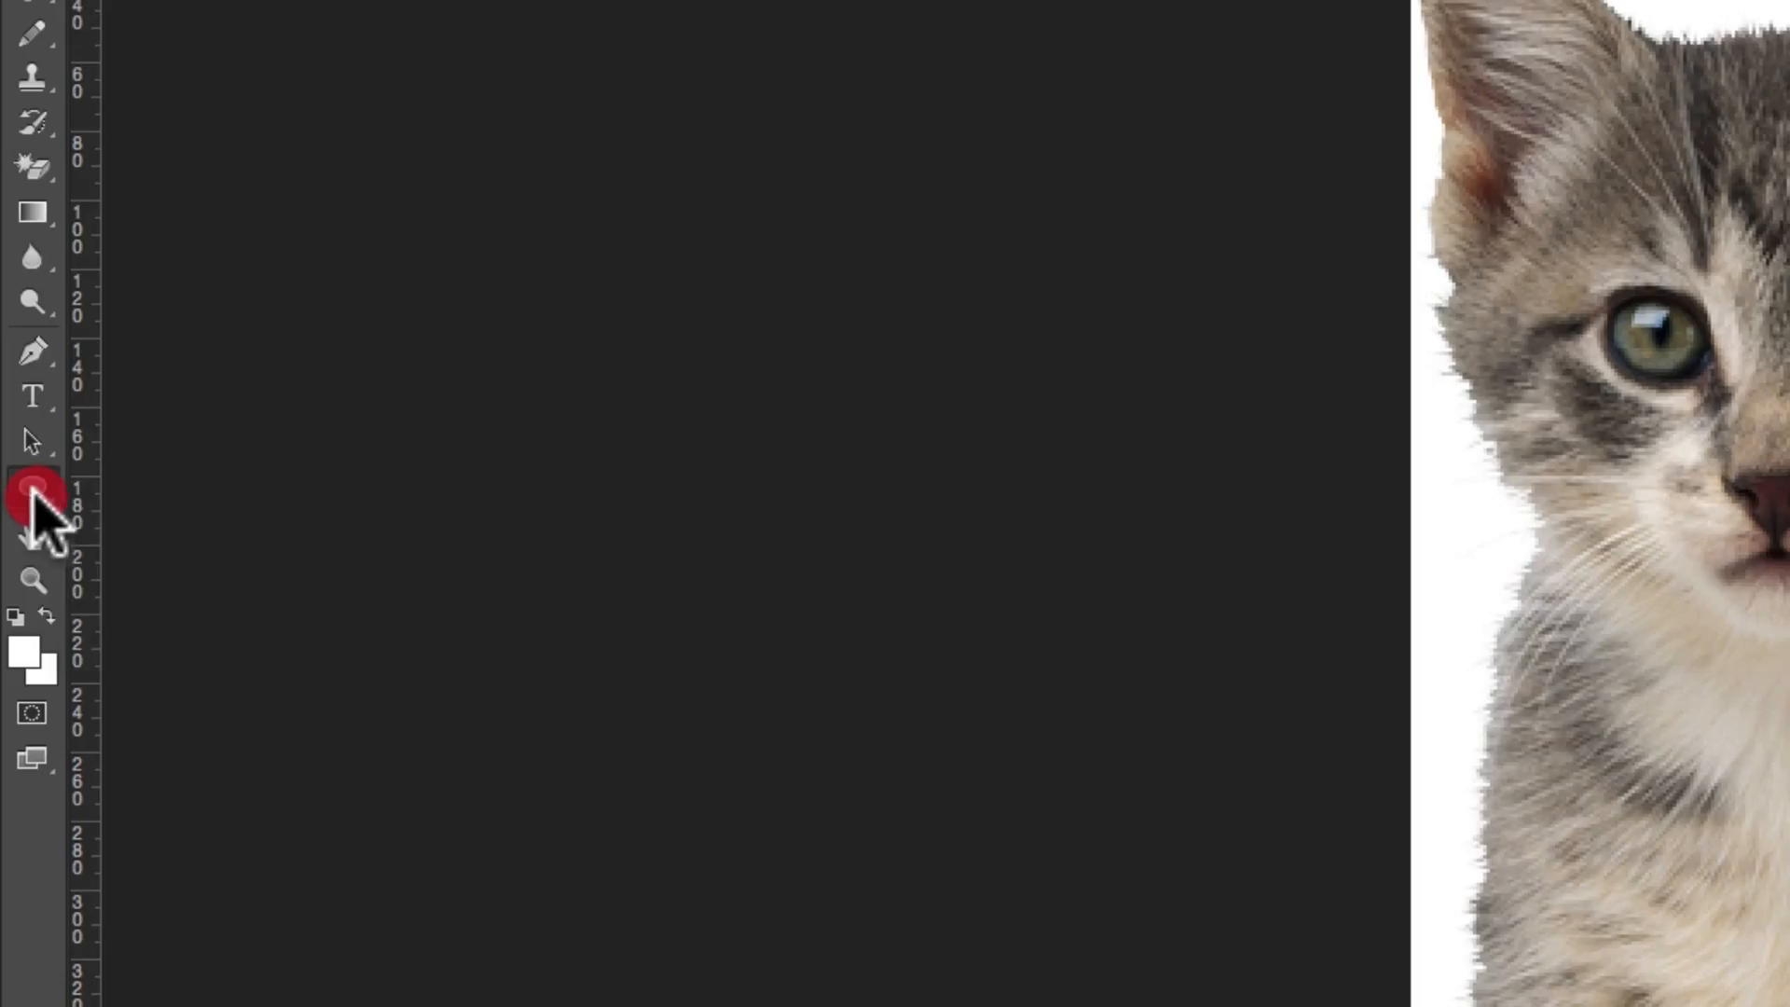
{"action": "left_click", "coordinate": [177, 546]}
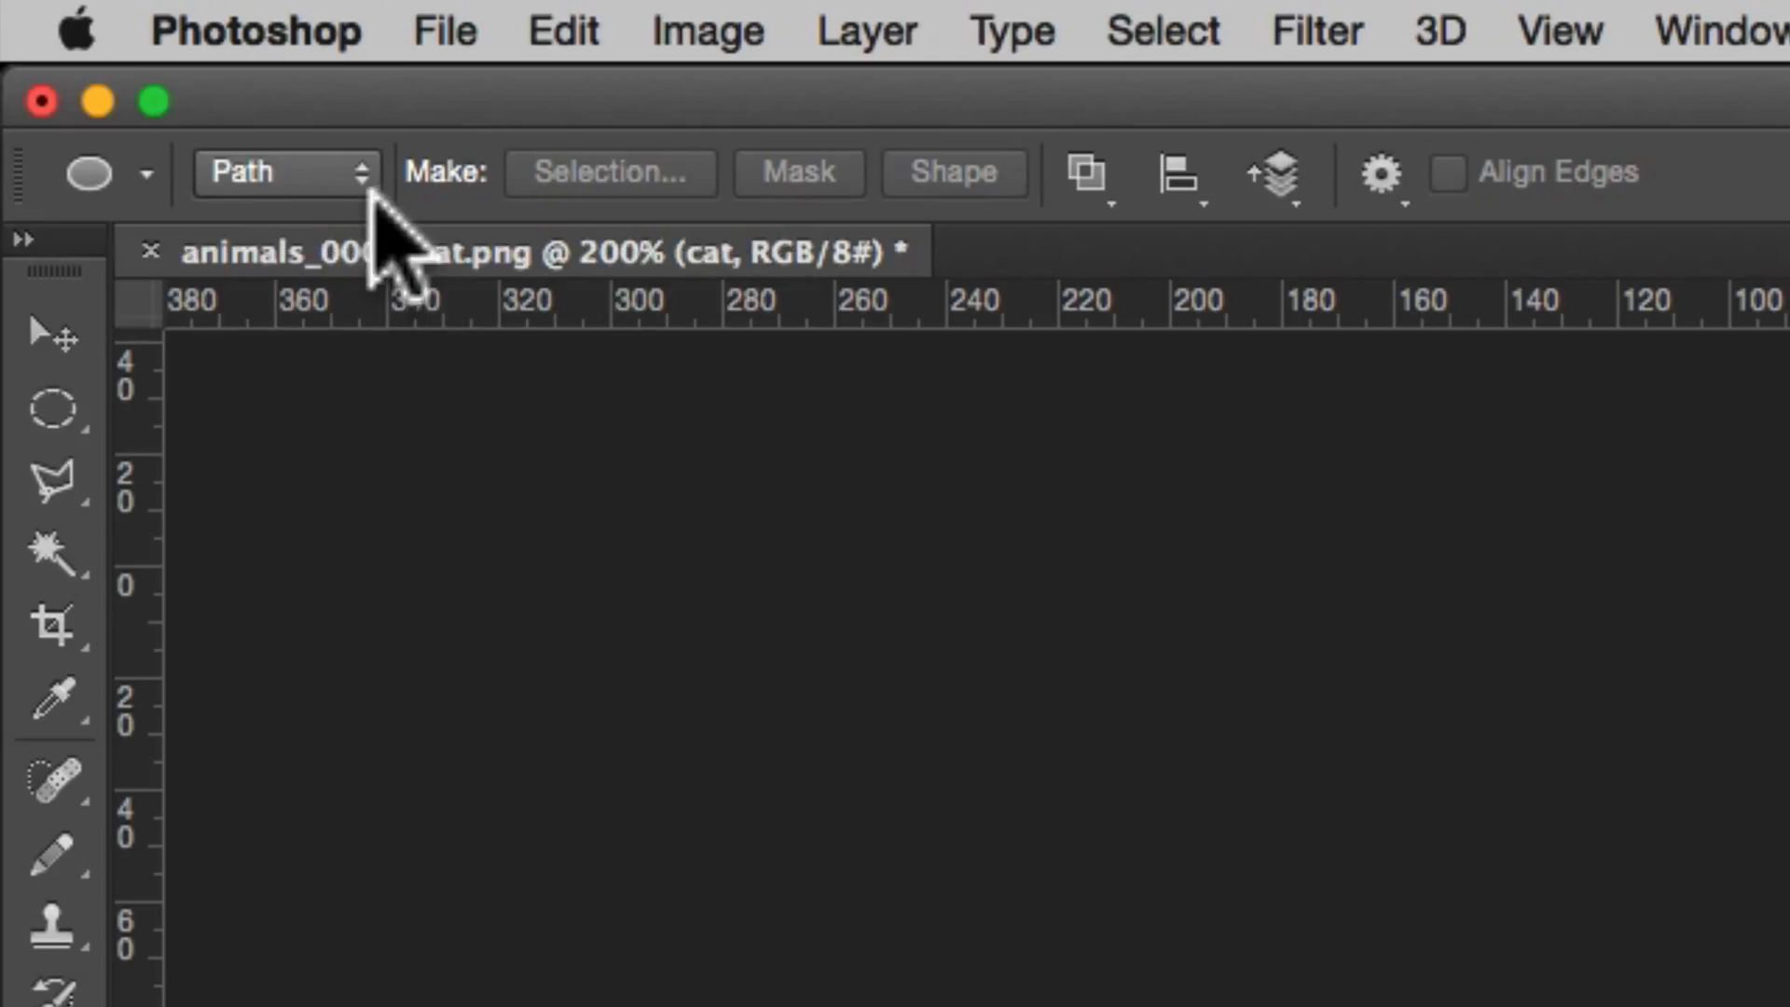
{"action": "left_click", "coordinate": [358, 177]}
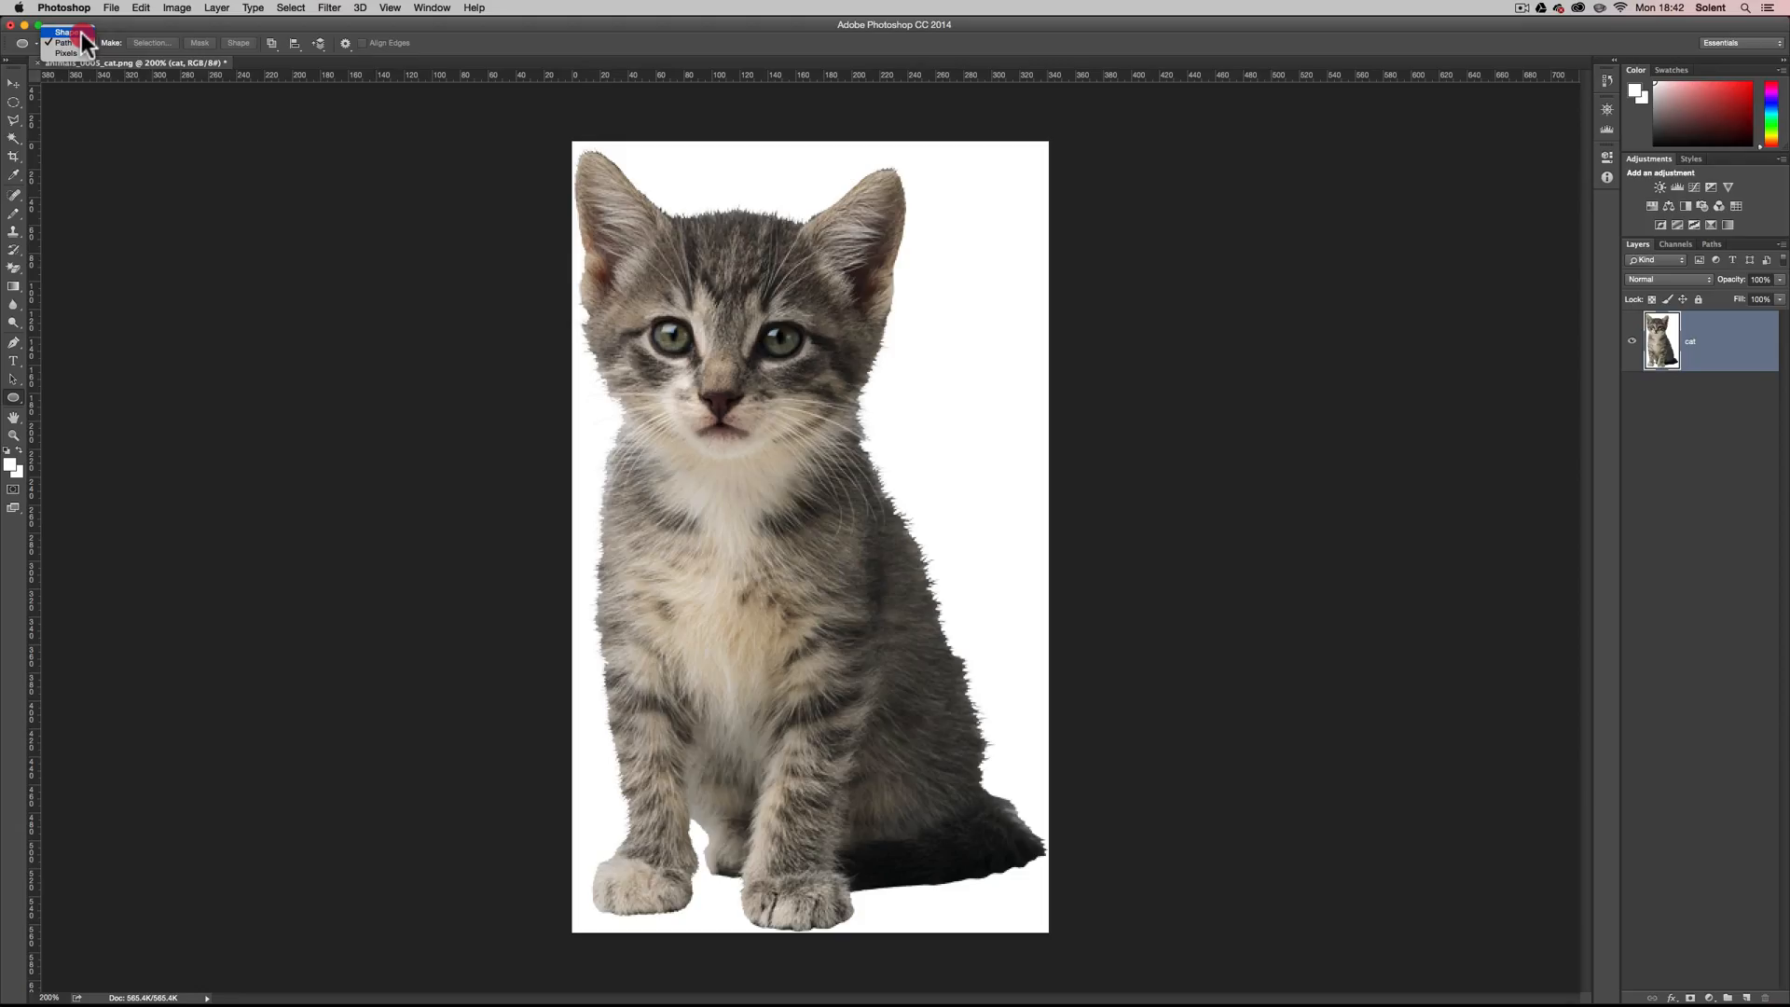
{"action": "left_click", "coordinate": [82, 34]}
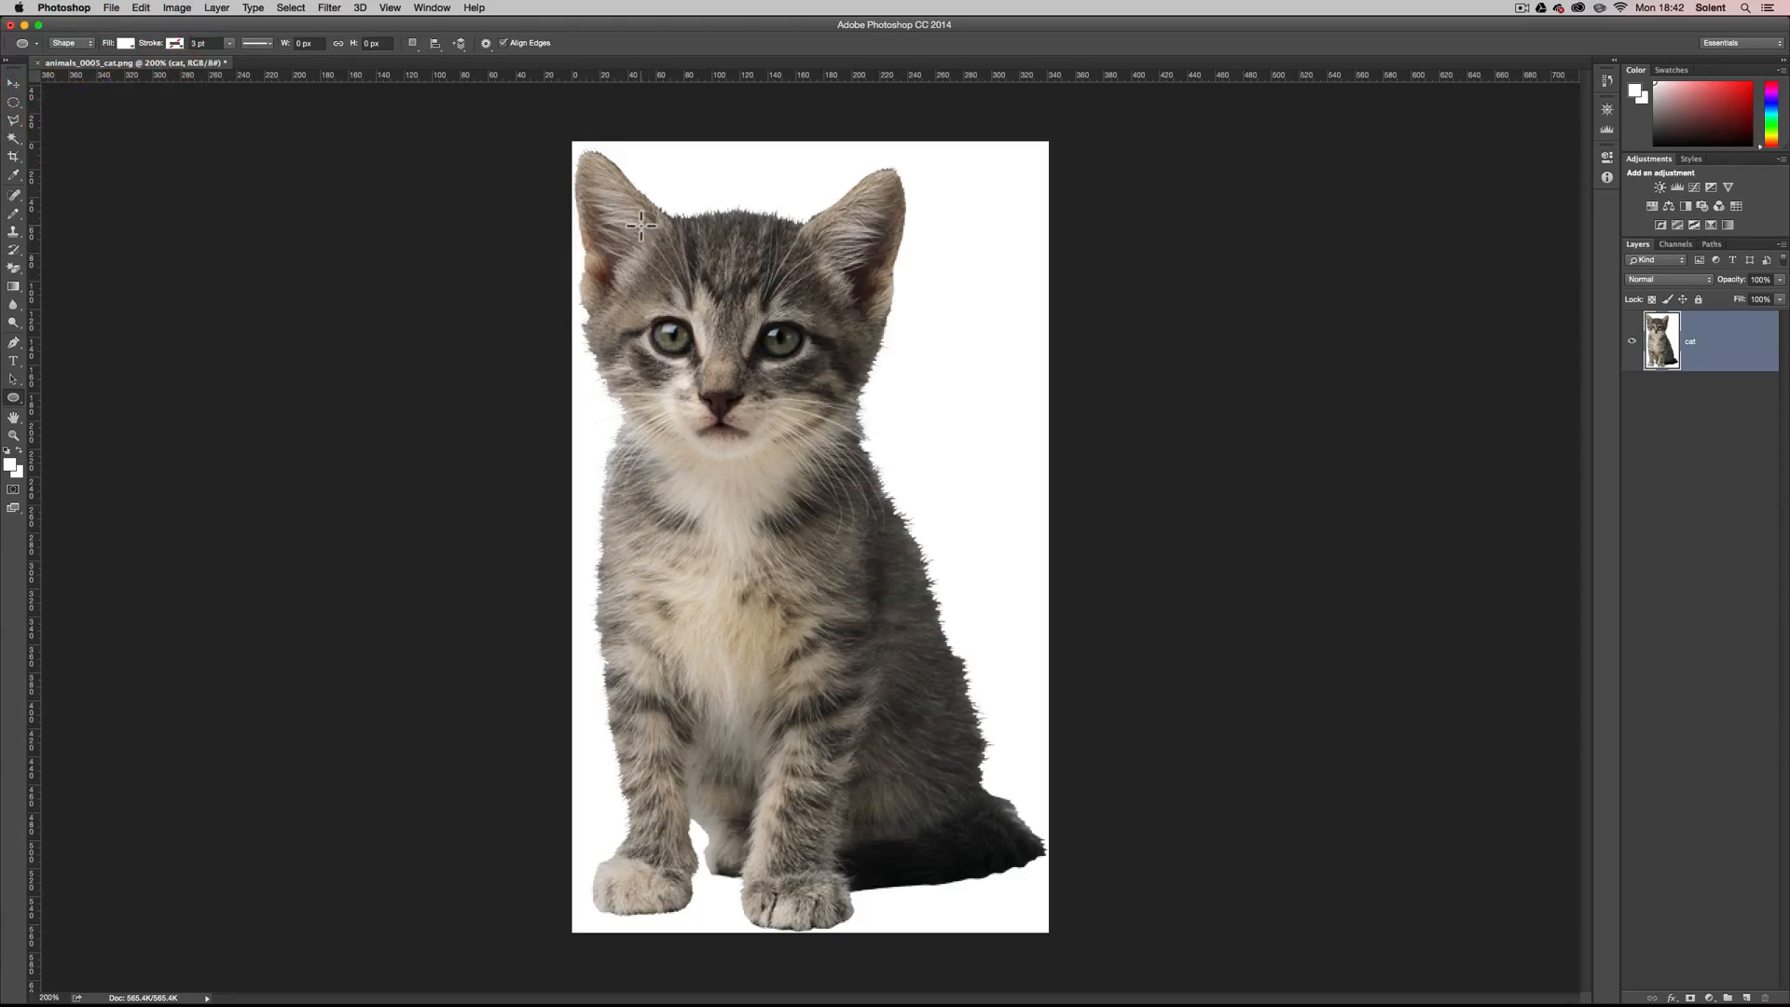
{"action": "left_click_drag", "start_coordinate": [640, 224], "coordinate": [887, 516]}
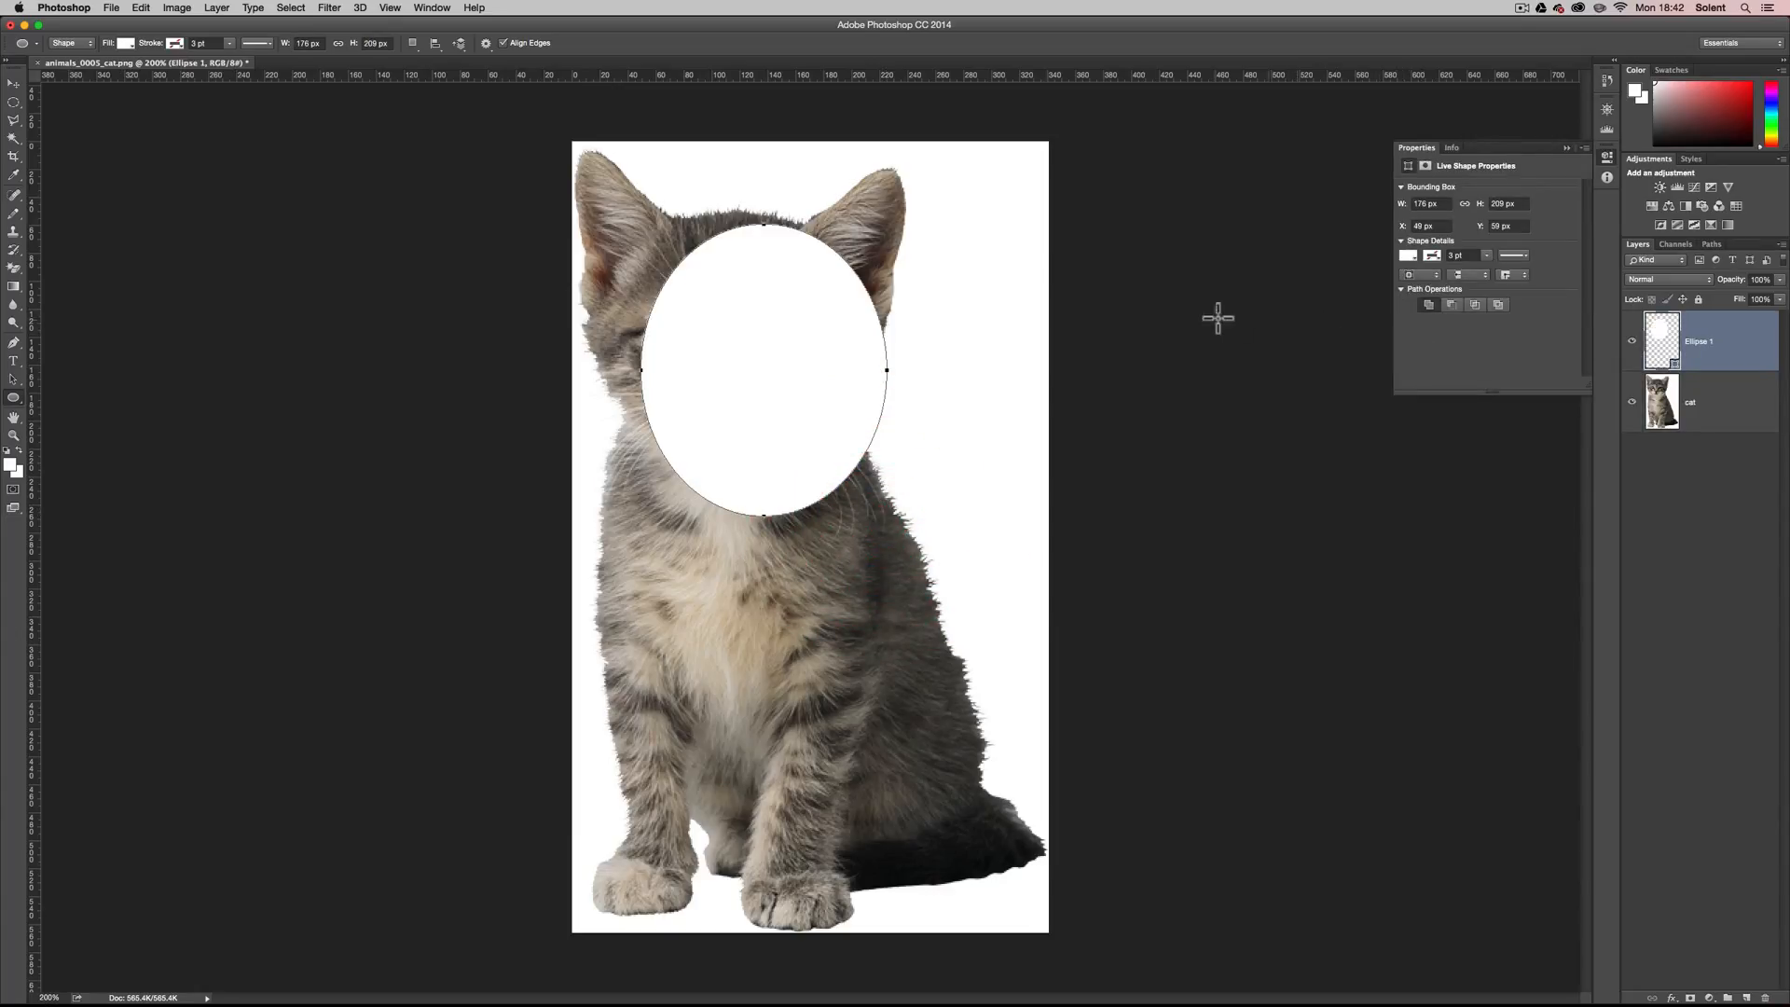
{"action": "key", "text": "super+z"}
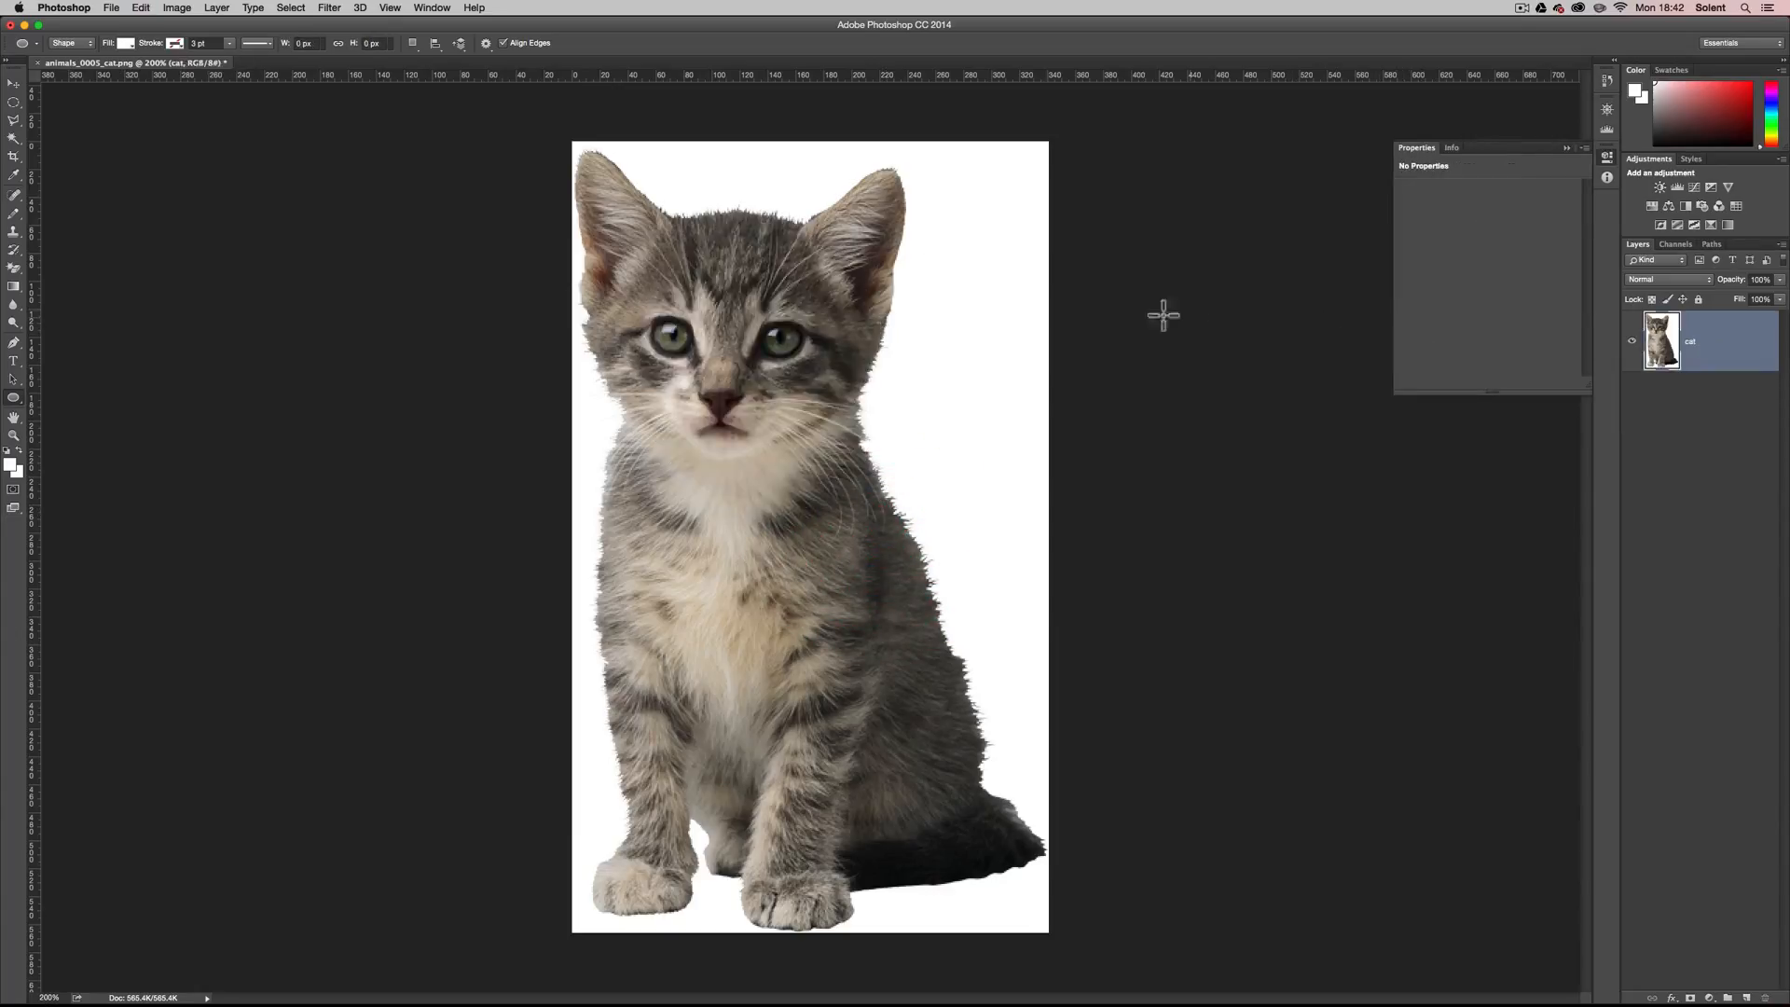
Draw a circular path about 186 px across on the kitten's face, and move it up to about X 20 px, Y 52 px.
{"action": "left_click", "coordinate": [79, 43]}
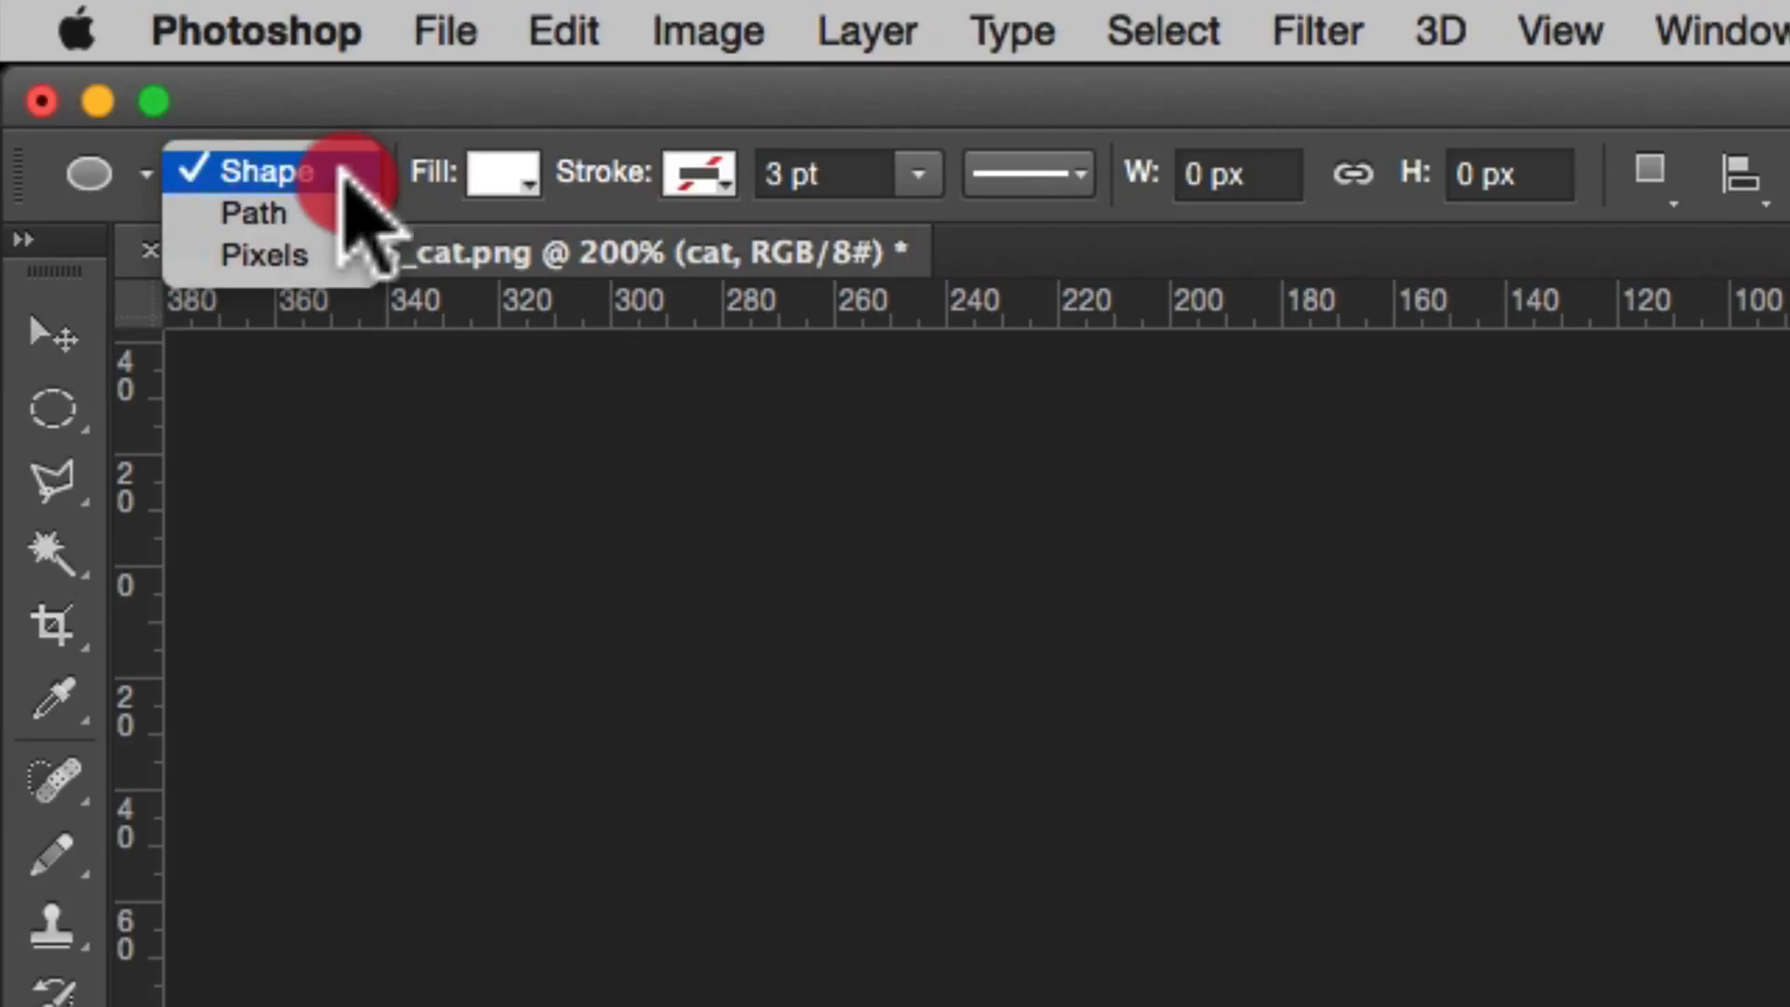
{"action": "left_click", "coordinate": [79, 52]}
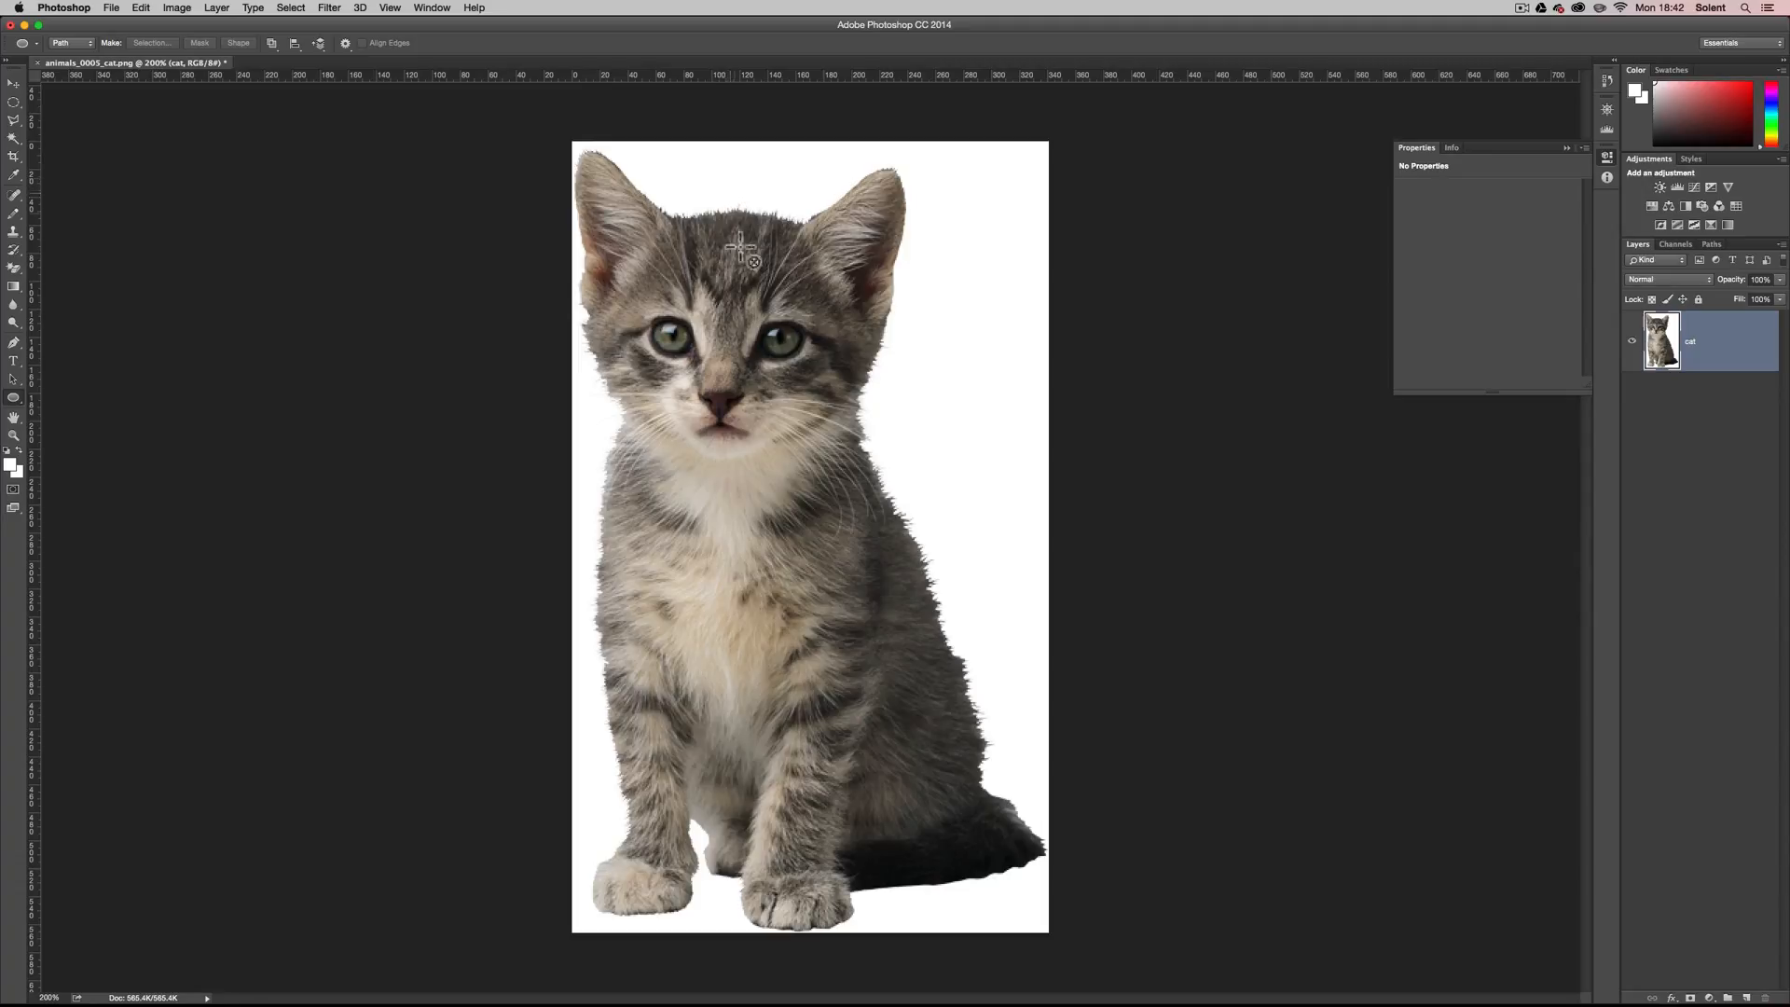
{"action": "left_click", "coordinate": [728, 394]}
{"action": "left_click_drag", "start_coordinate": [758, 360], "coordinate": [858, 257]}
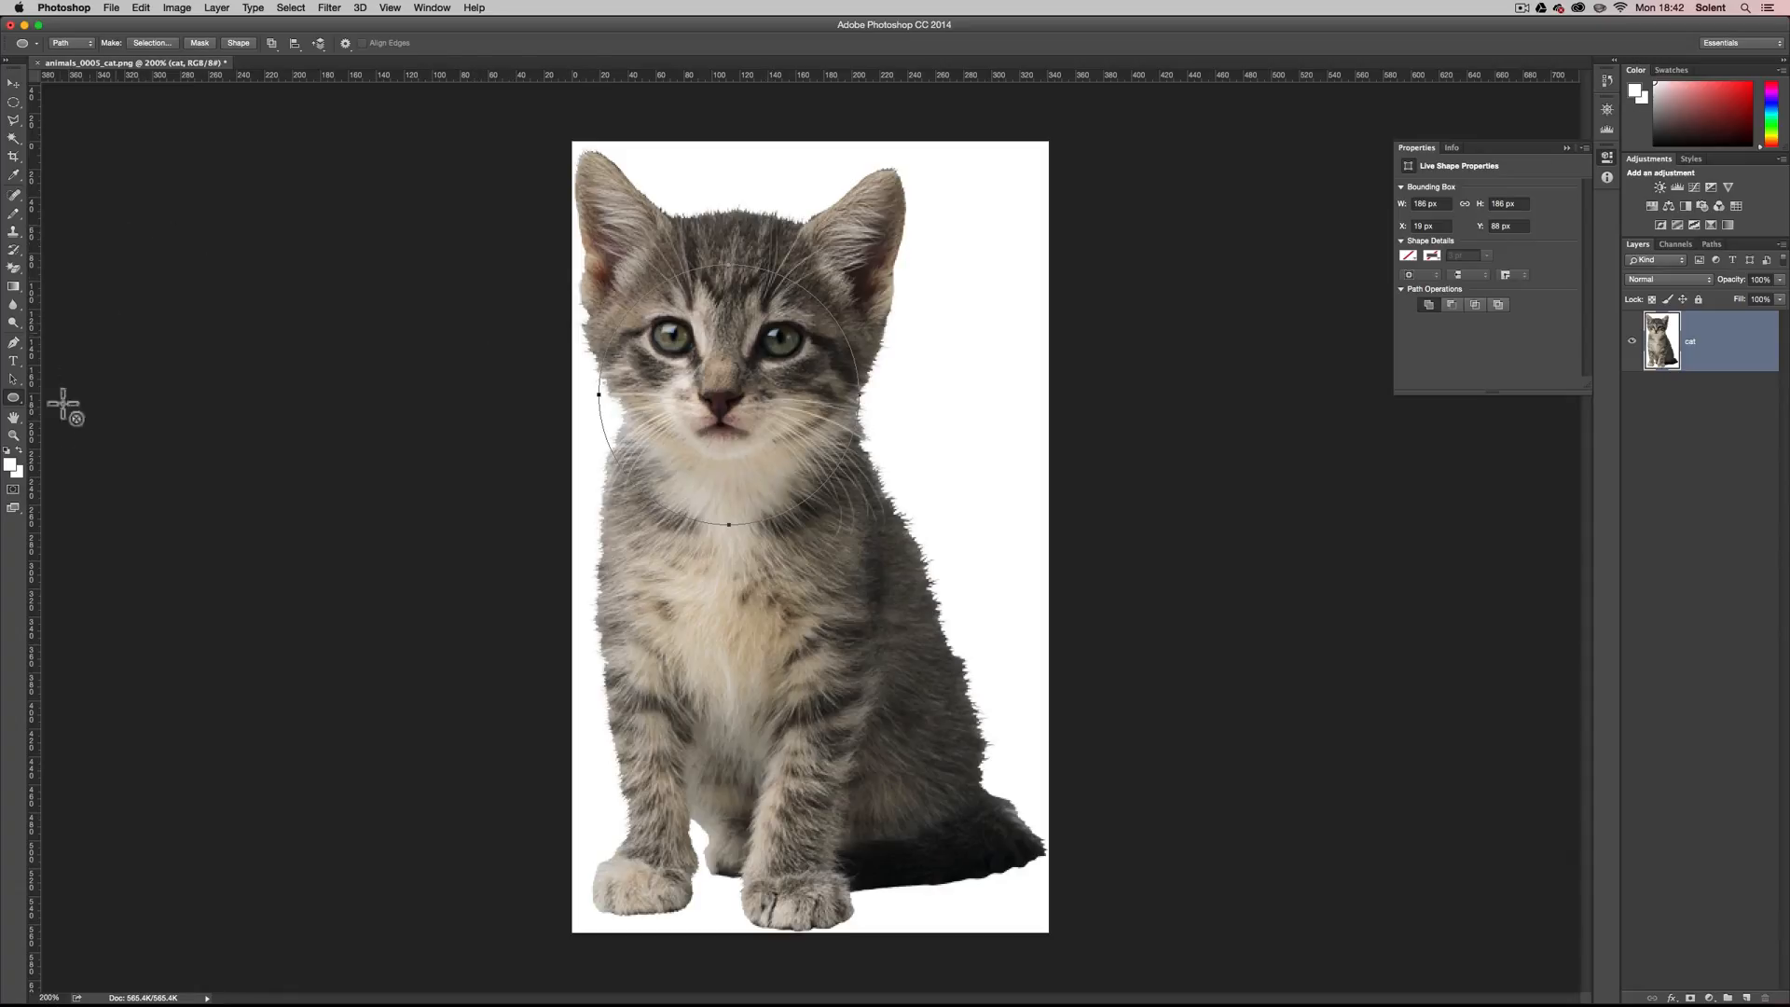
{"action": "left_click", "coordinate": [13, 379]}
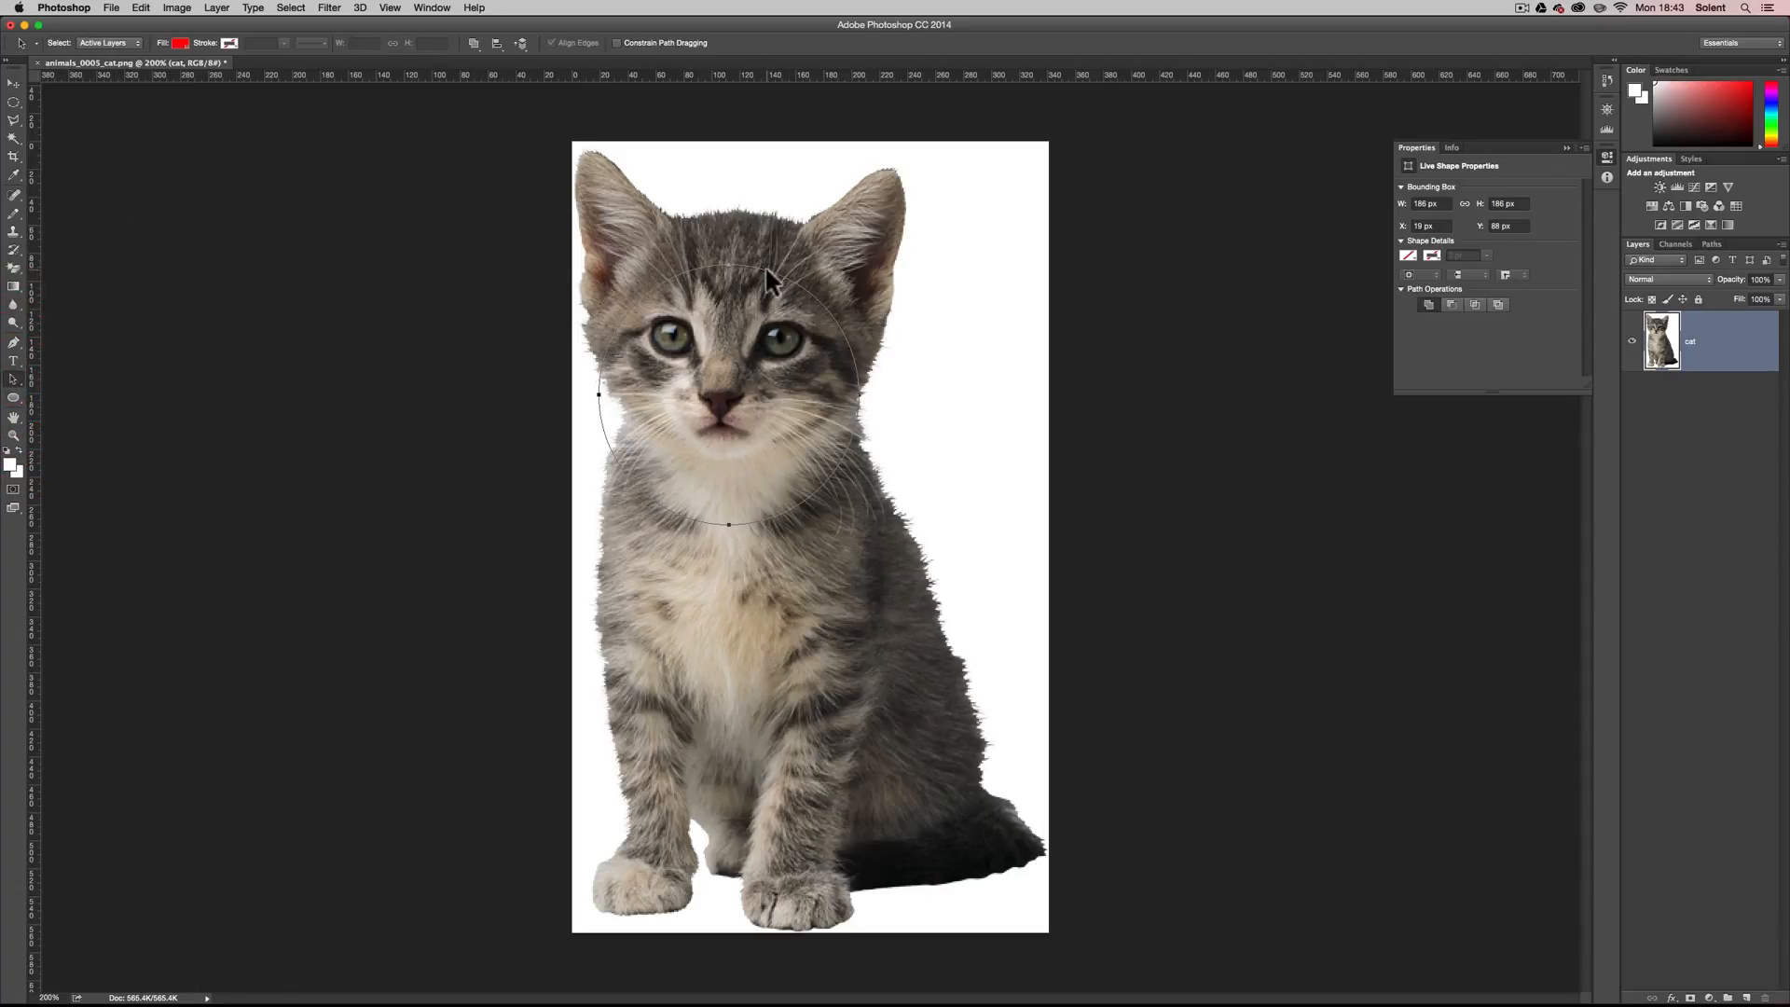
{"action": "left_click_drag", "start_coordinate": [767, 276], "coordinate": [766, 217]}
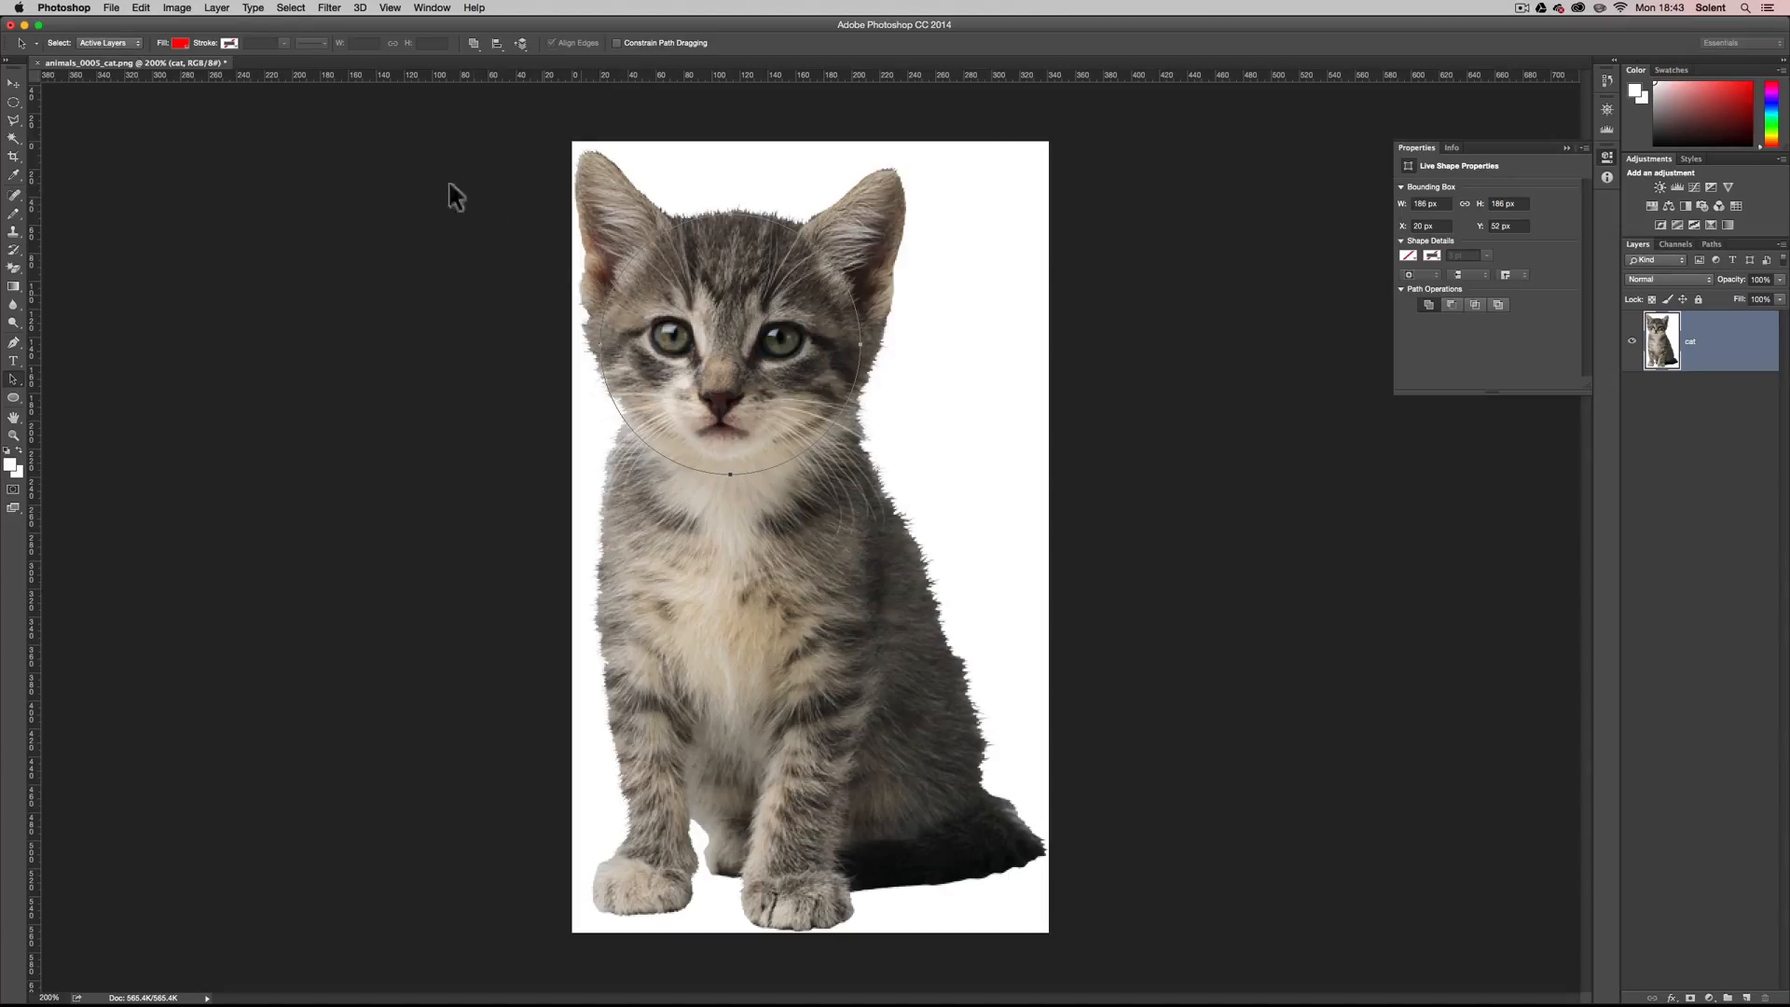
Add a vector mask to the cat layer from the current path.
{"action": "left_click", "coordinate": [226, 11]}
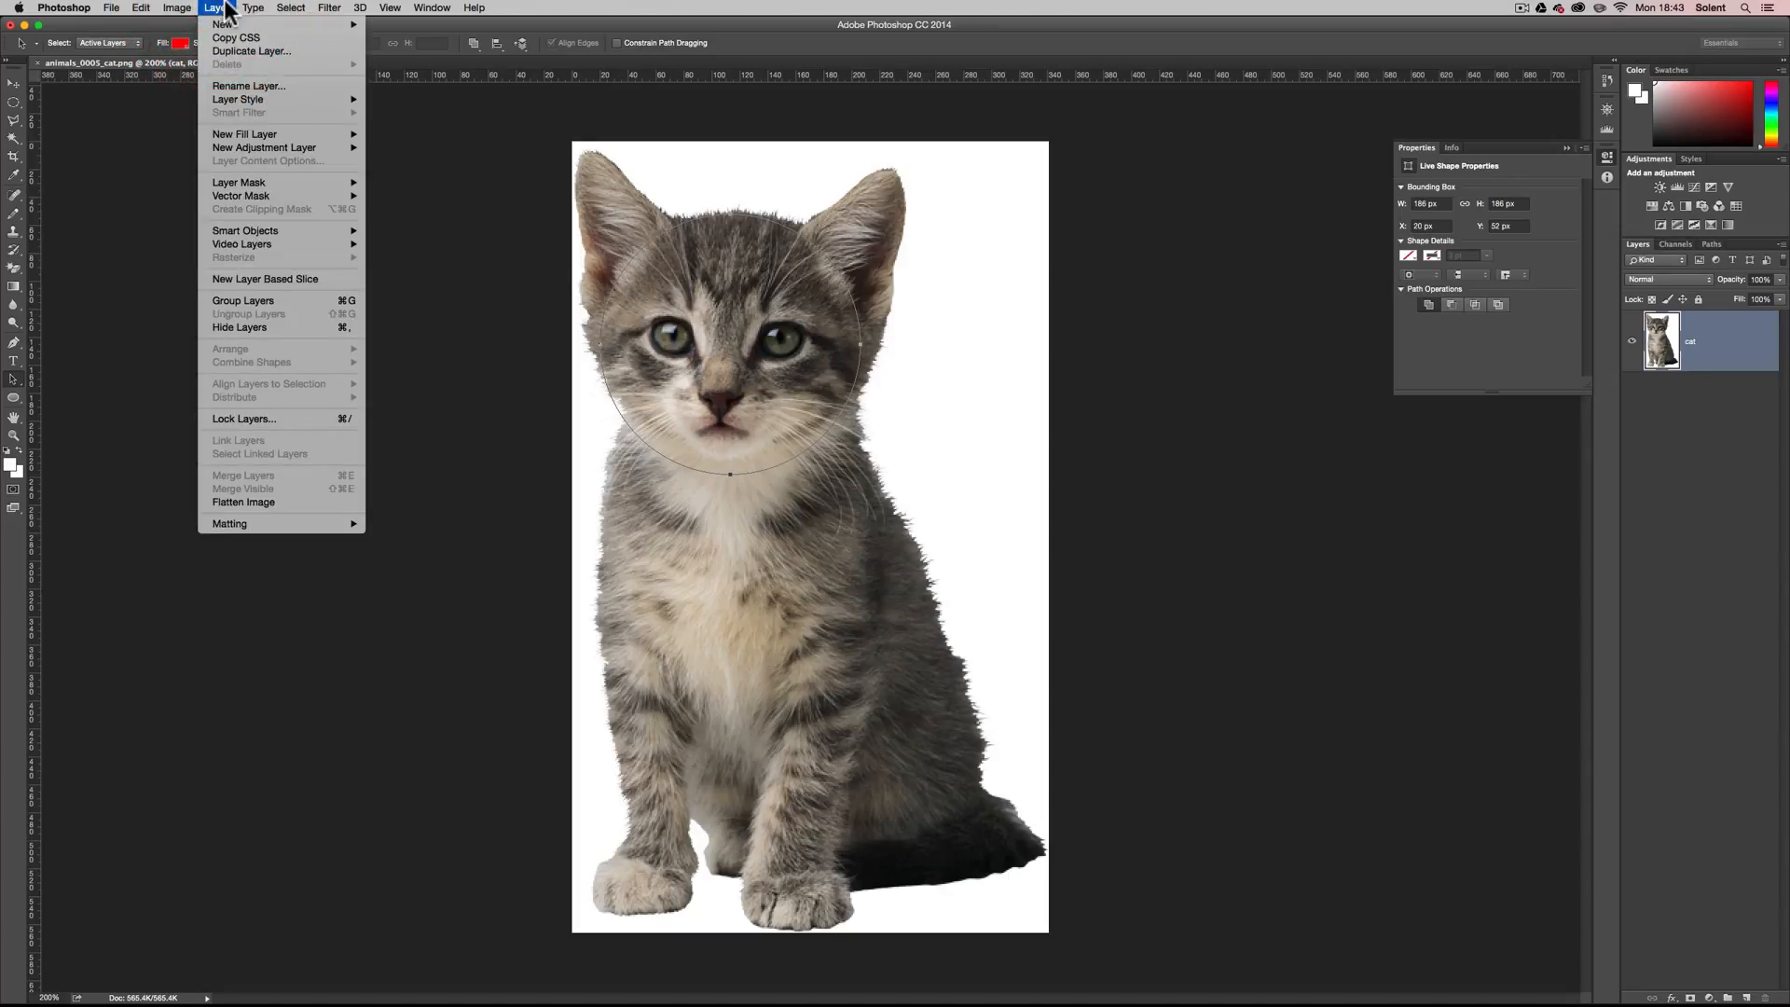
{"action": "mouse_move", "coordinate": [254, 197]}
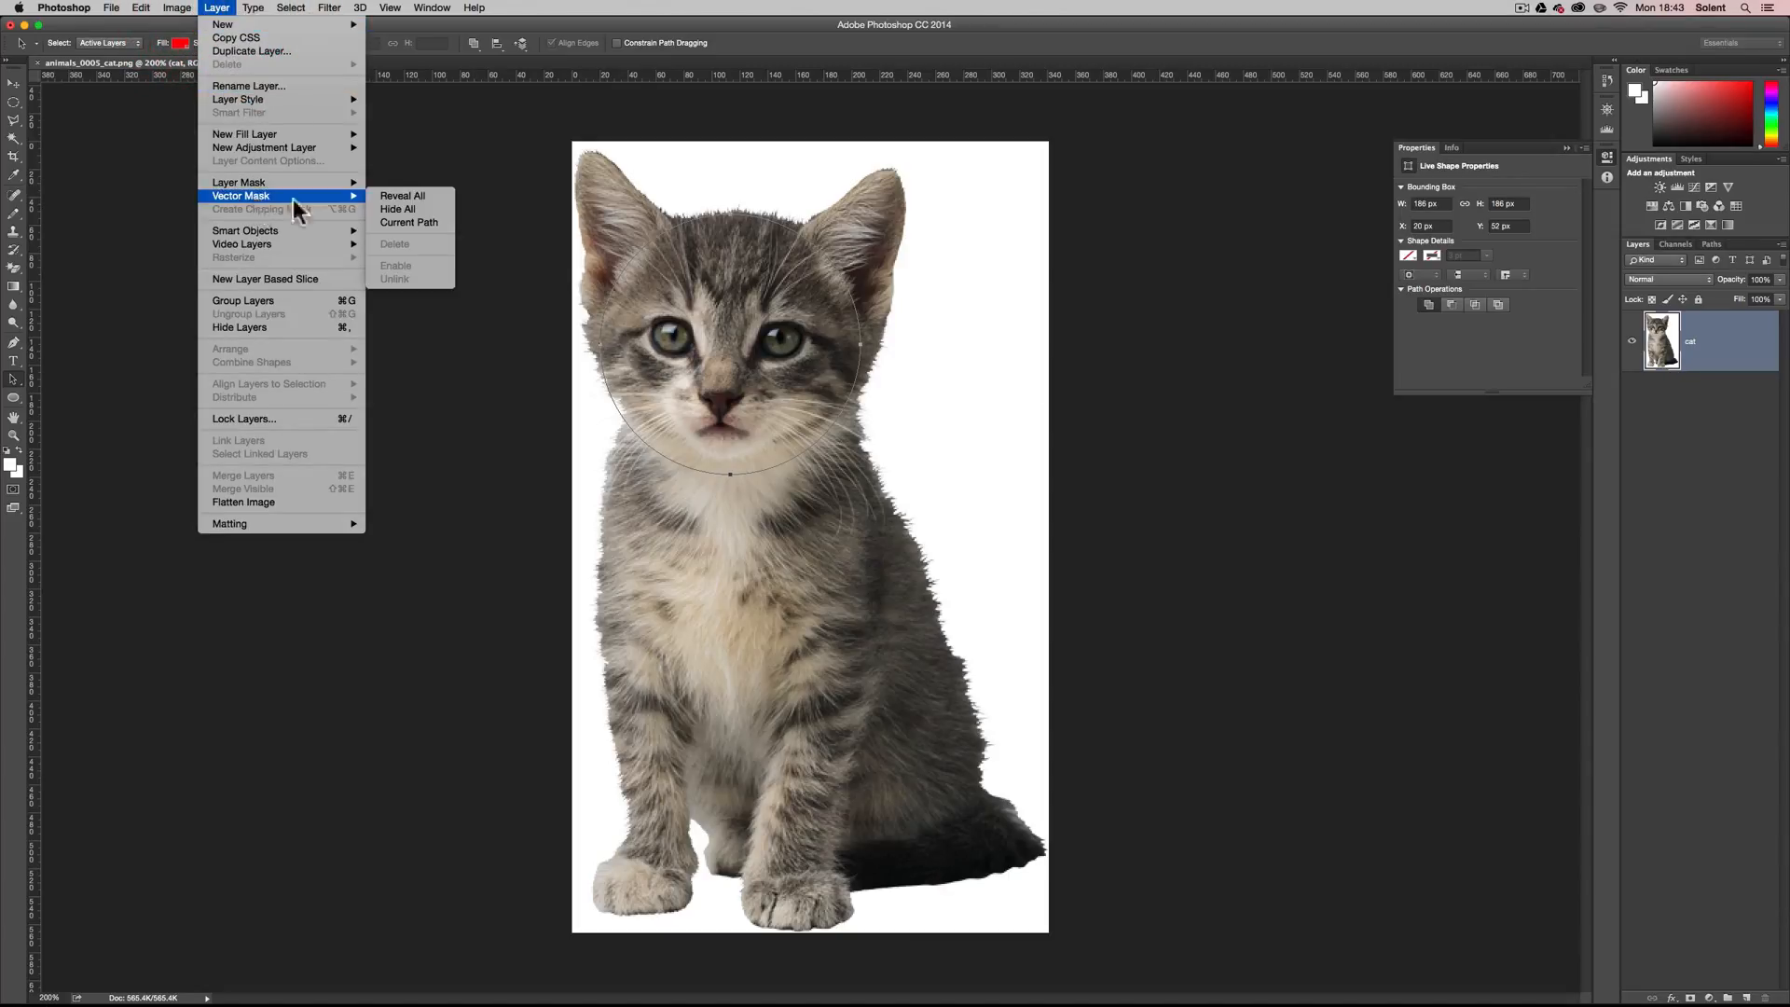
{"action": "left_click", "coordinate": [433, 222]}
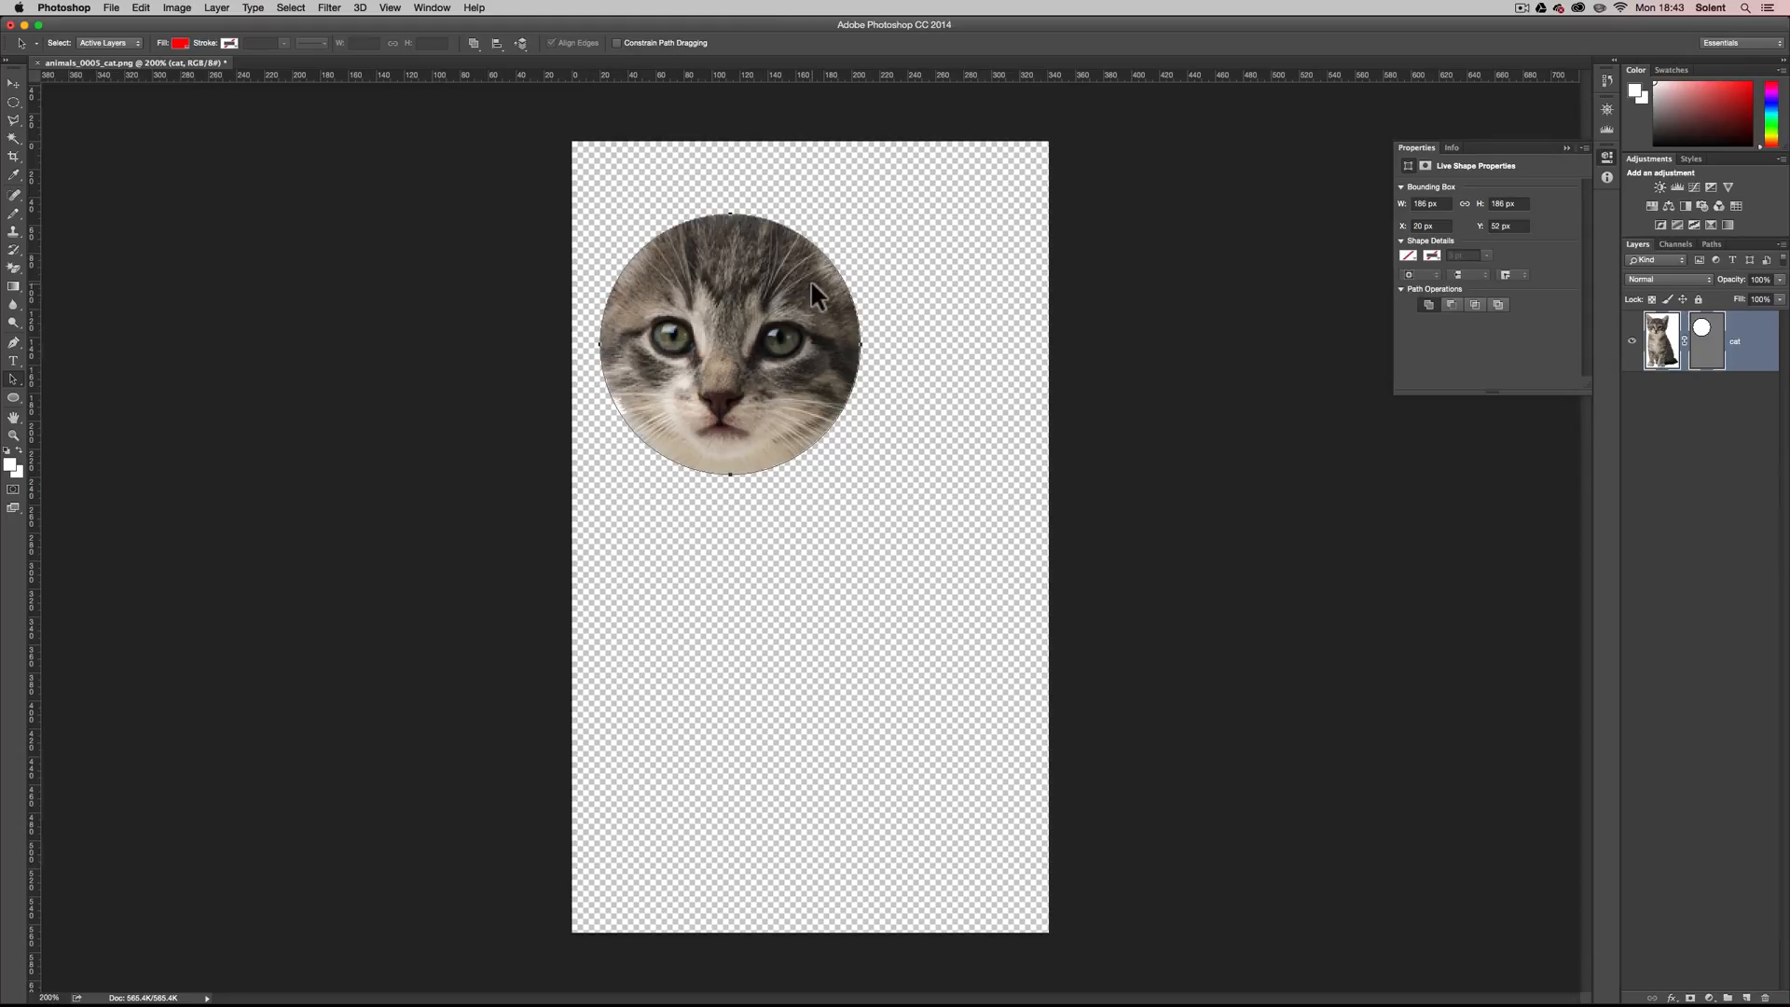
Undo the vector mask, remake it from the circular path using the Ellipse tool's Mask option, and undo it again.
{"action": "key", "text": "super+z"}
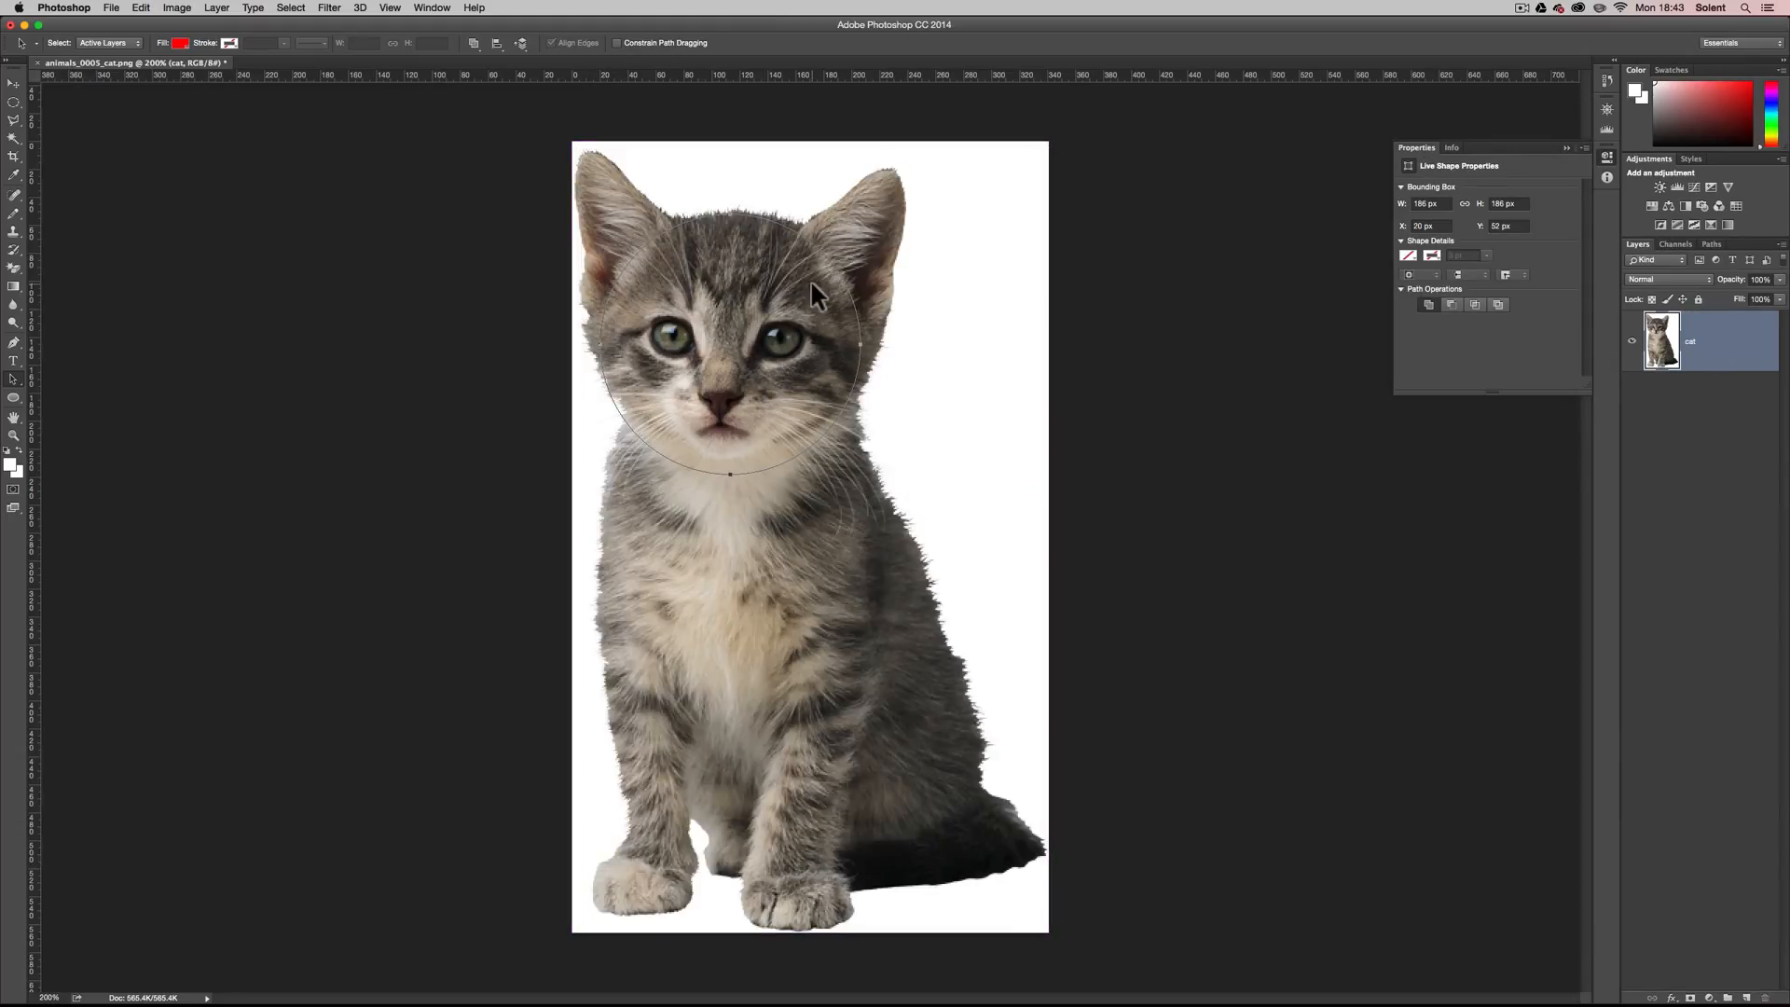
{"action": "left_click", "coordinate": [15, 399]}
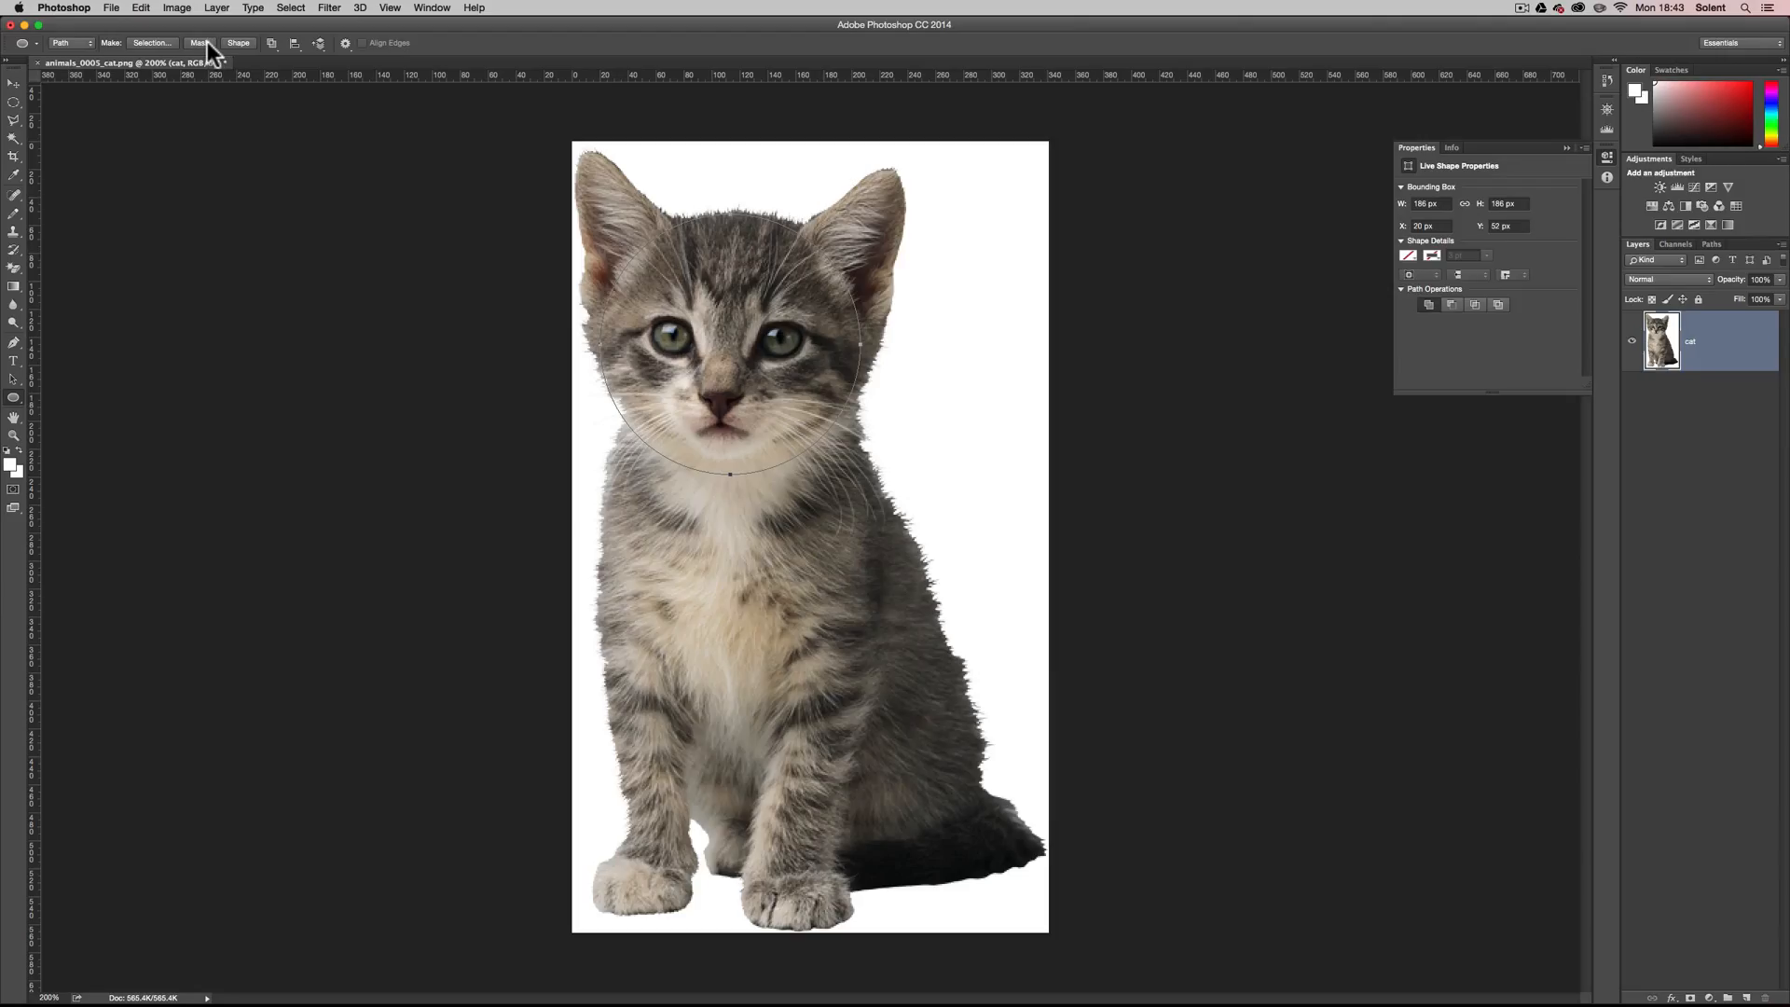
{"action": "left_click", "coordinate": [207, 43]}
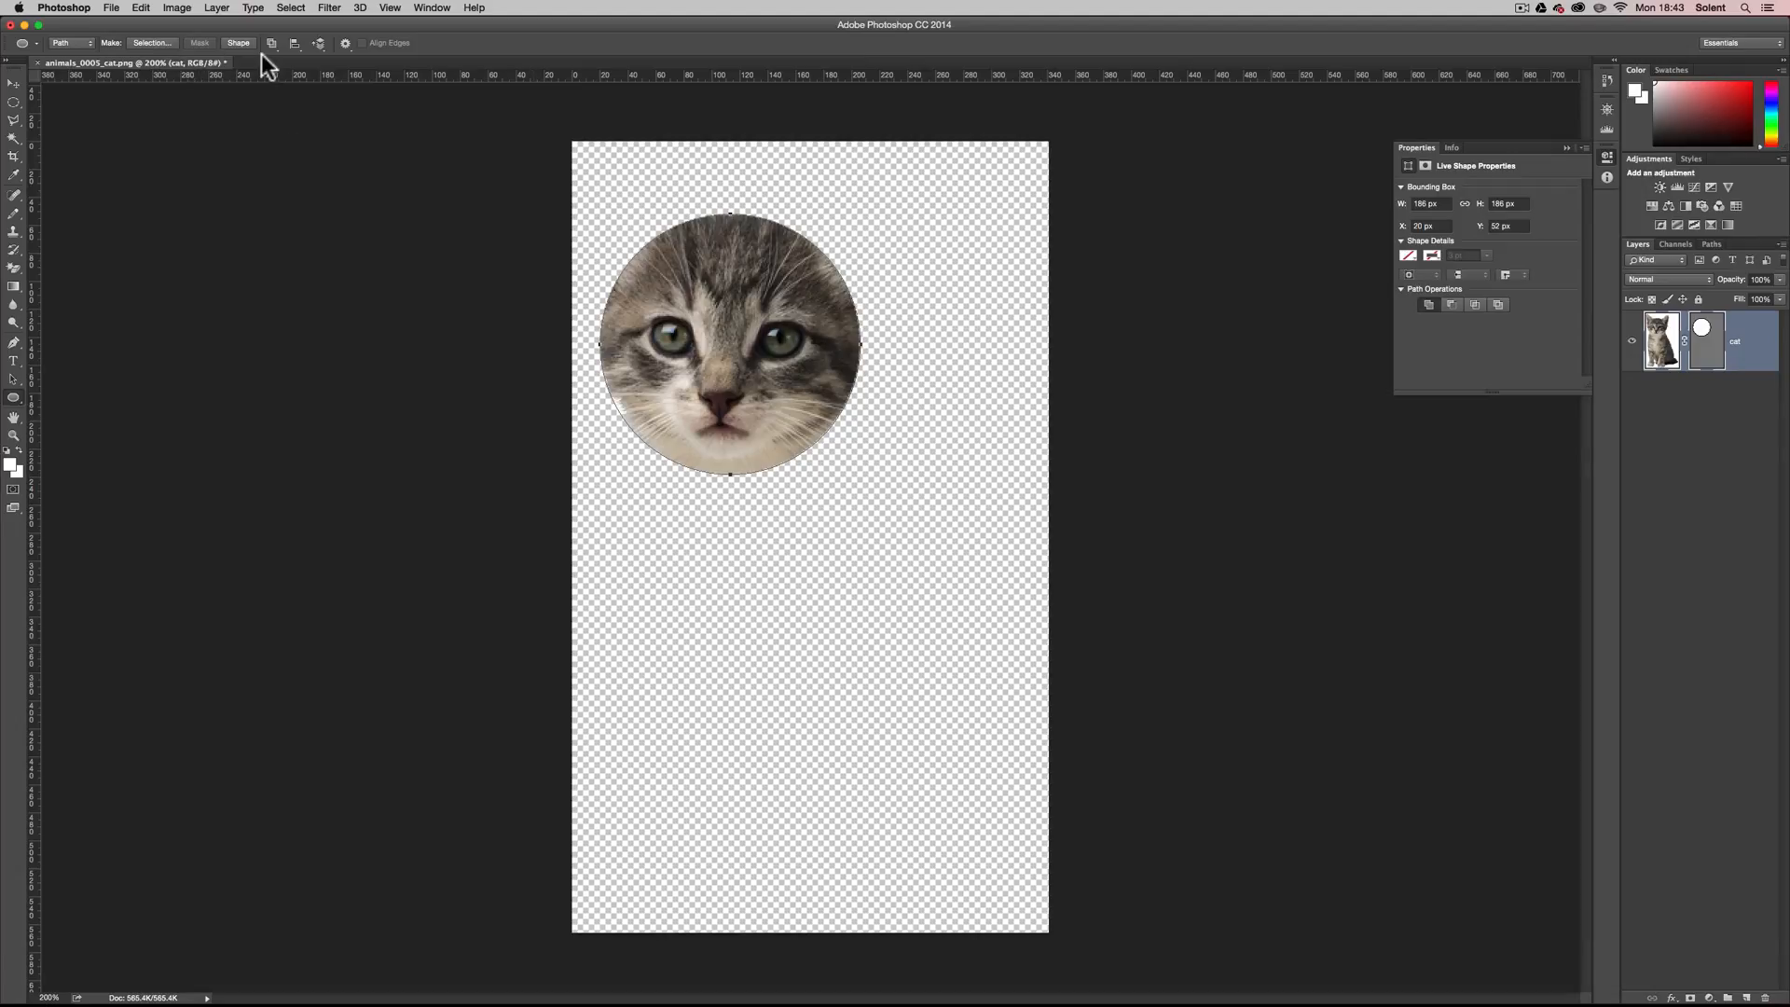
{"action": "key", "text": "super+z"}
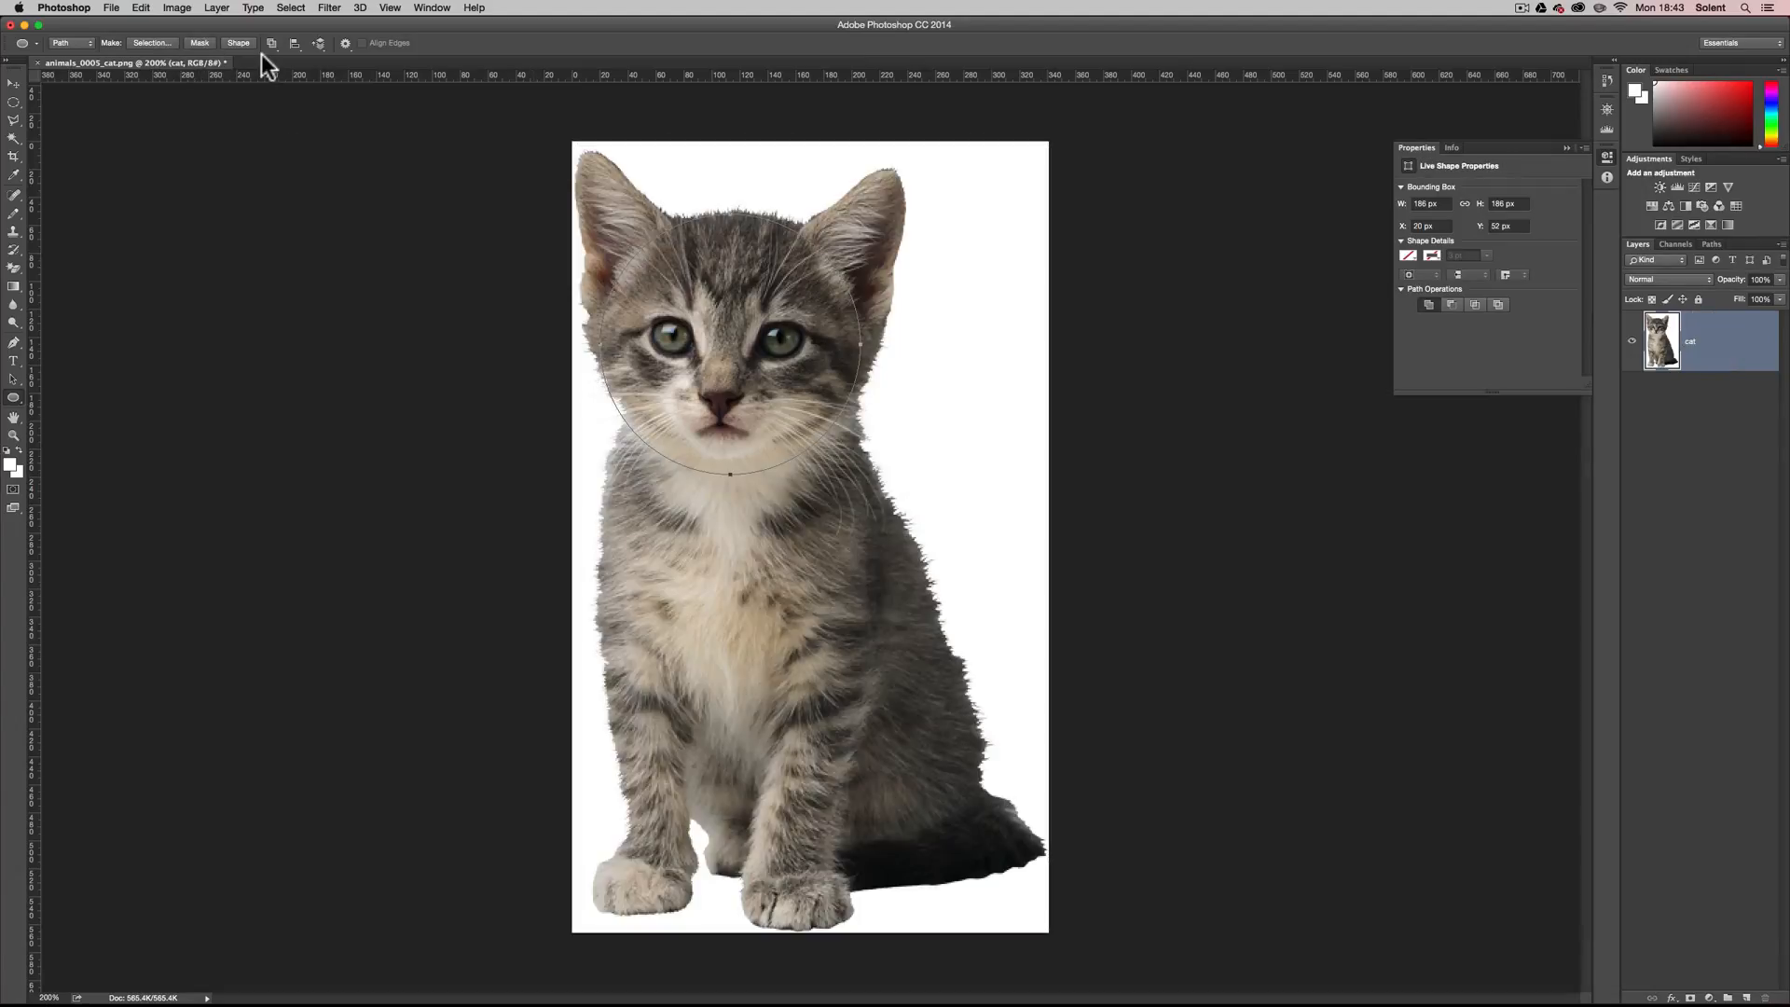
Delete the circular work path.
{"action": "left_click", "coordinate": [1712, 244]}
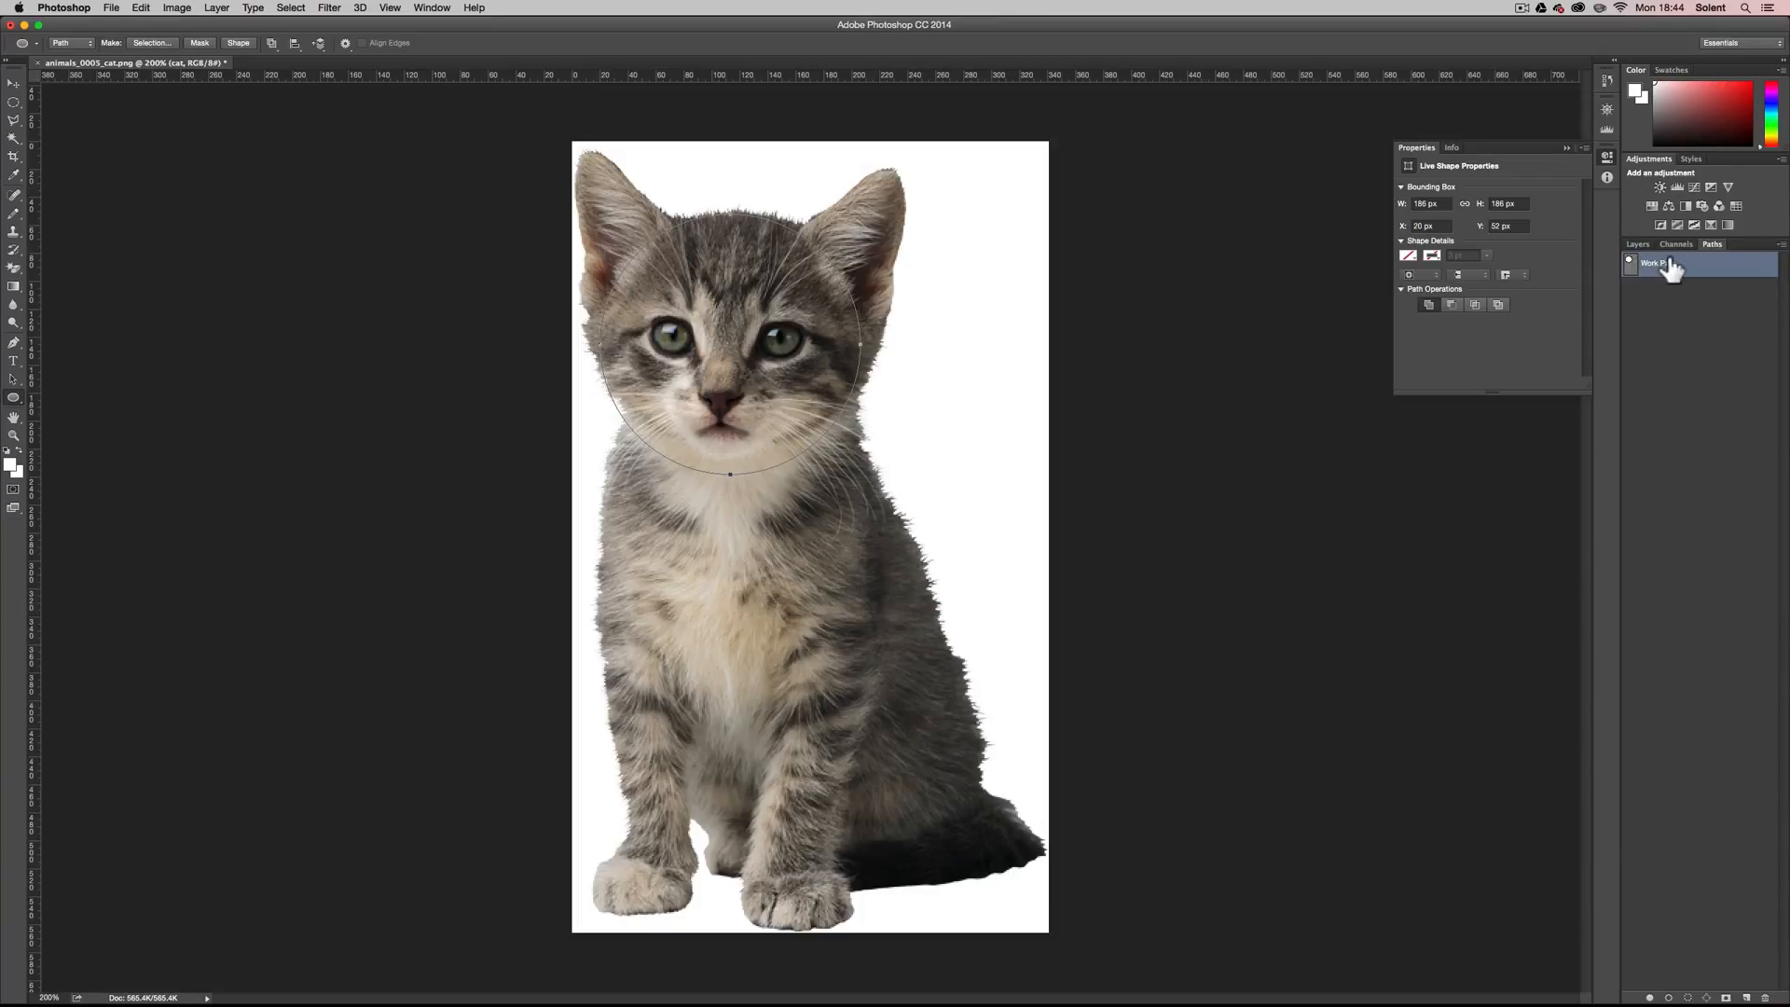
{"action": "left_click", "coordinate": [1780, 244]}
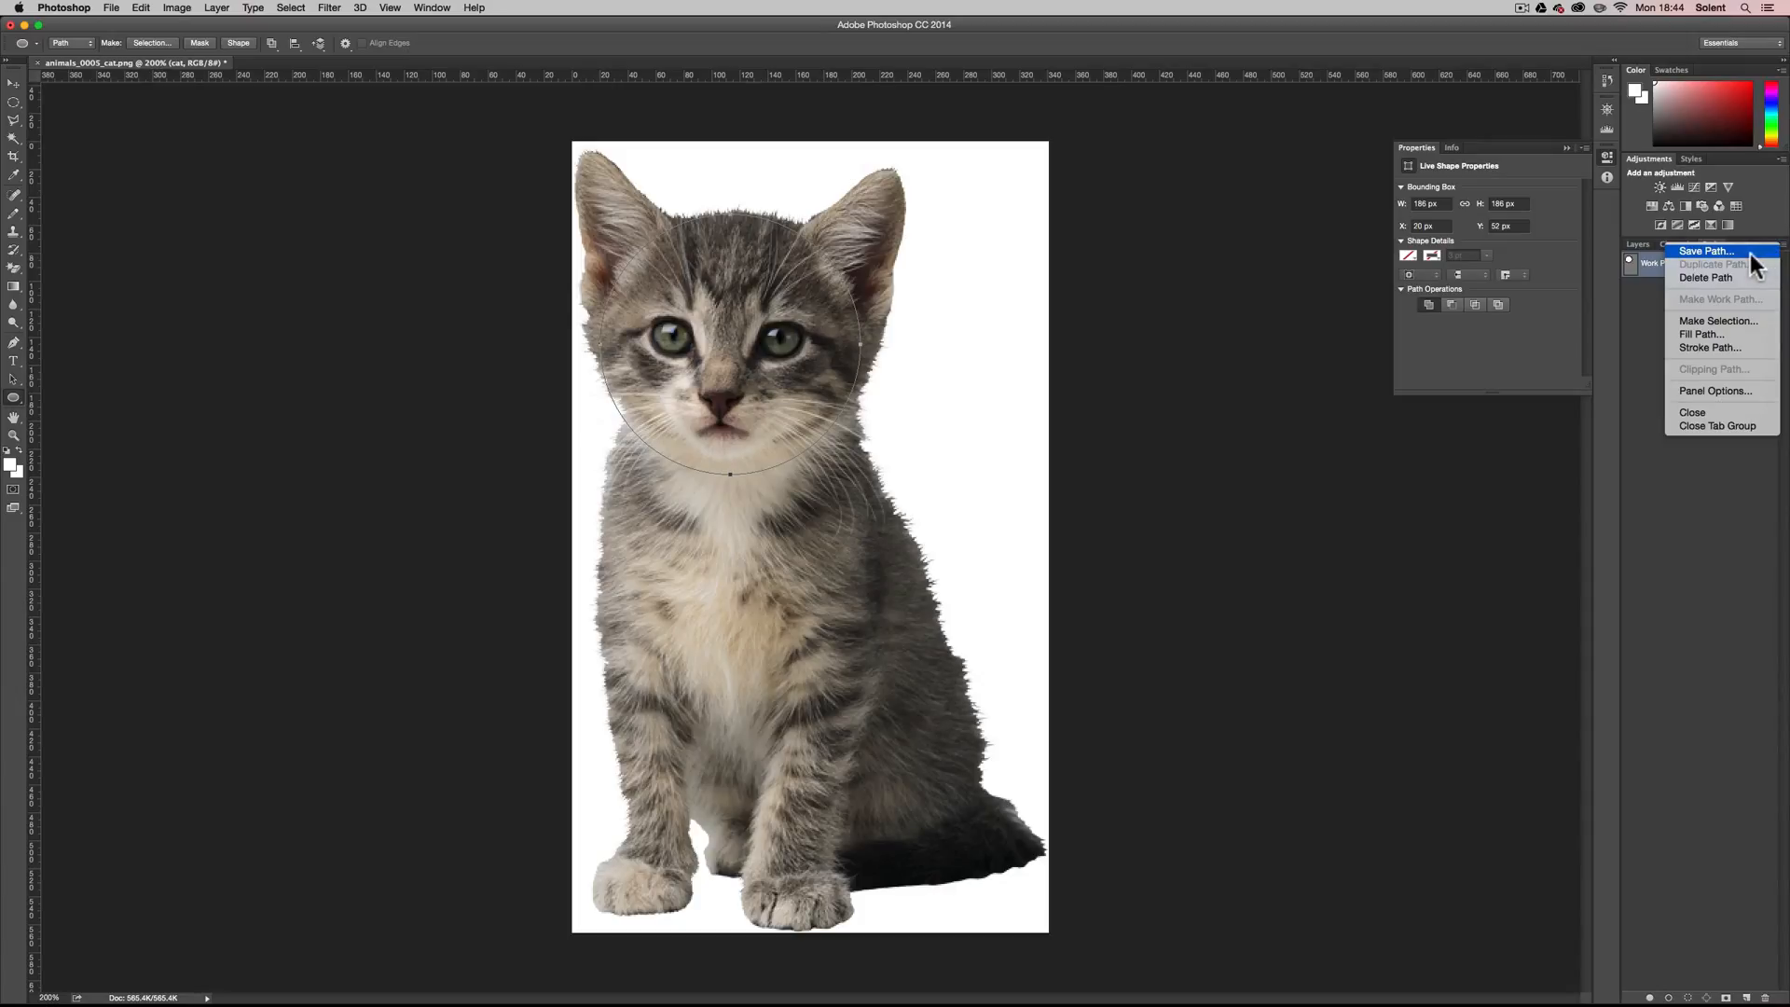
{"action": "left_click", "coordinate": [1646, 277]}
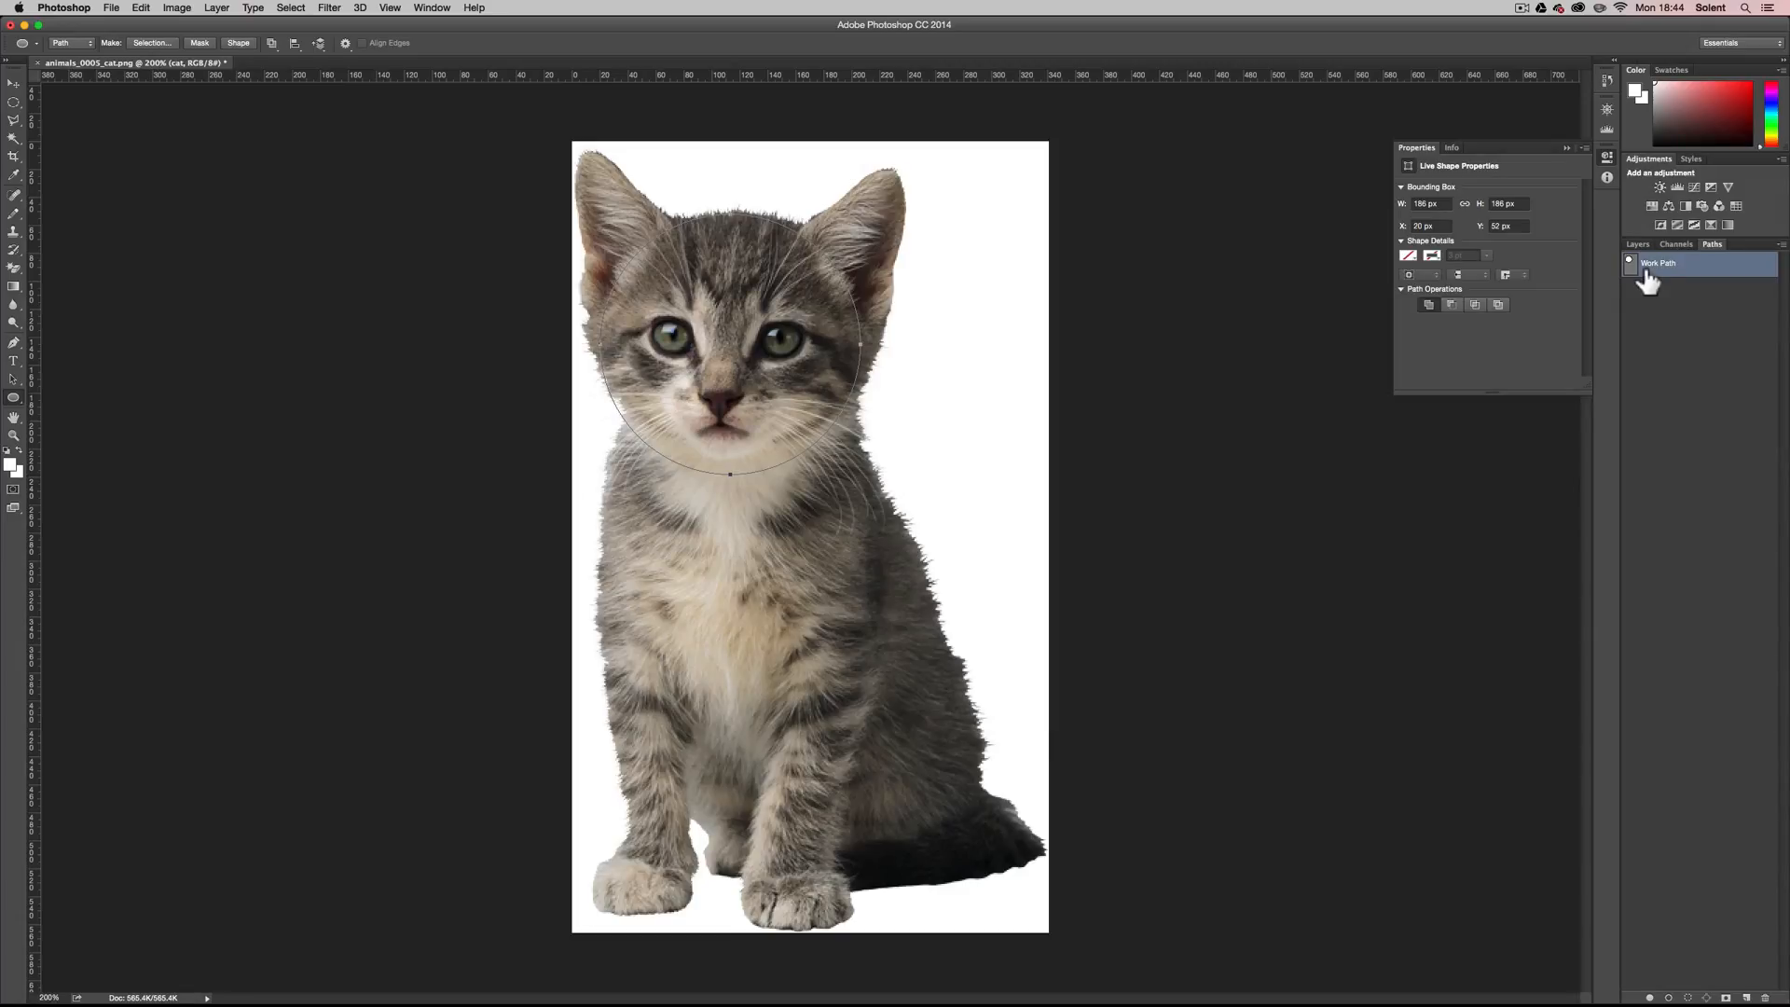
{"action": "left_click_drag", "start_coordinate": [1630, 268], "coordinate": [1765, 995]}
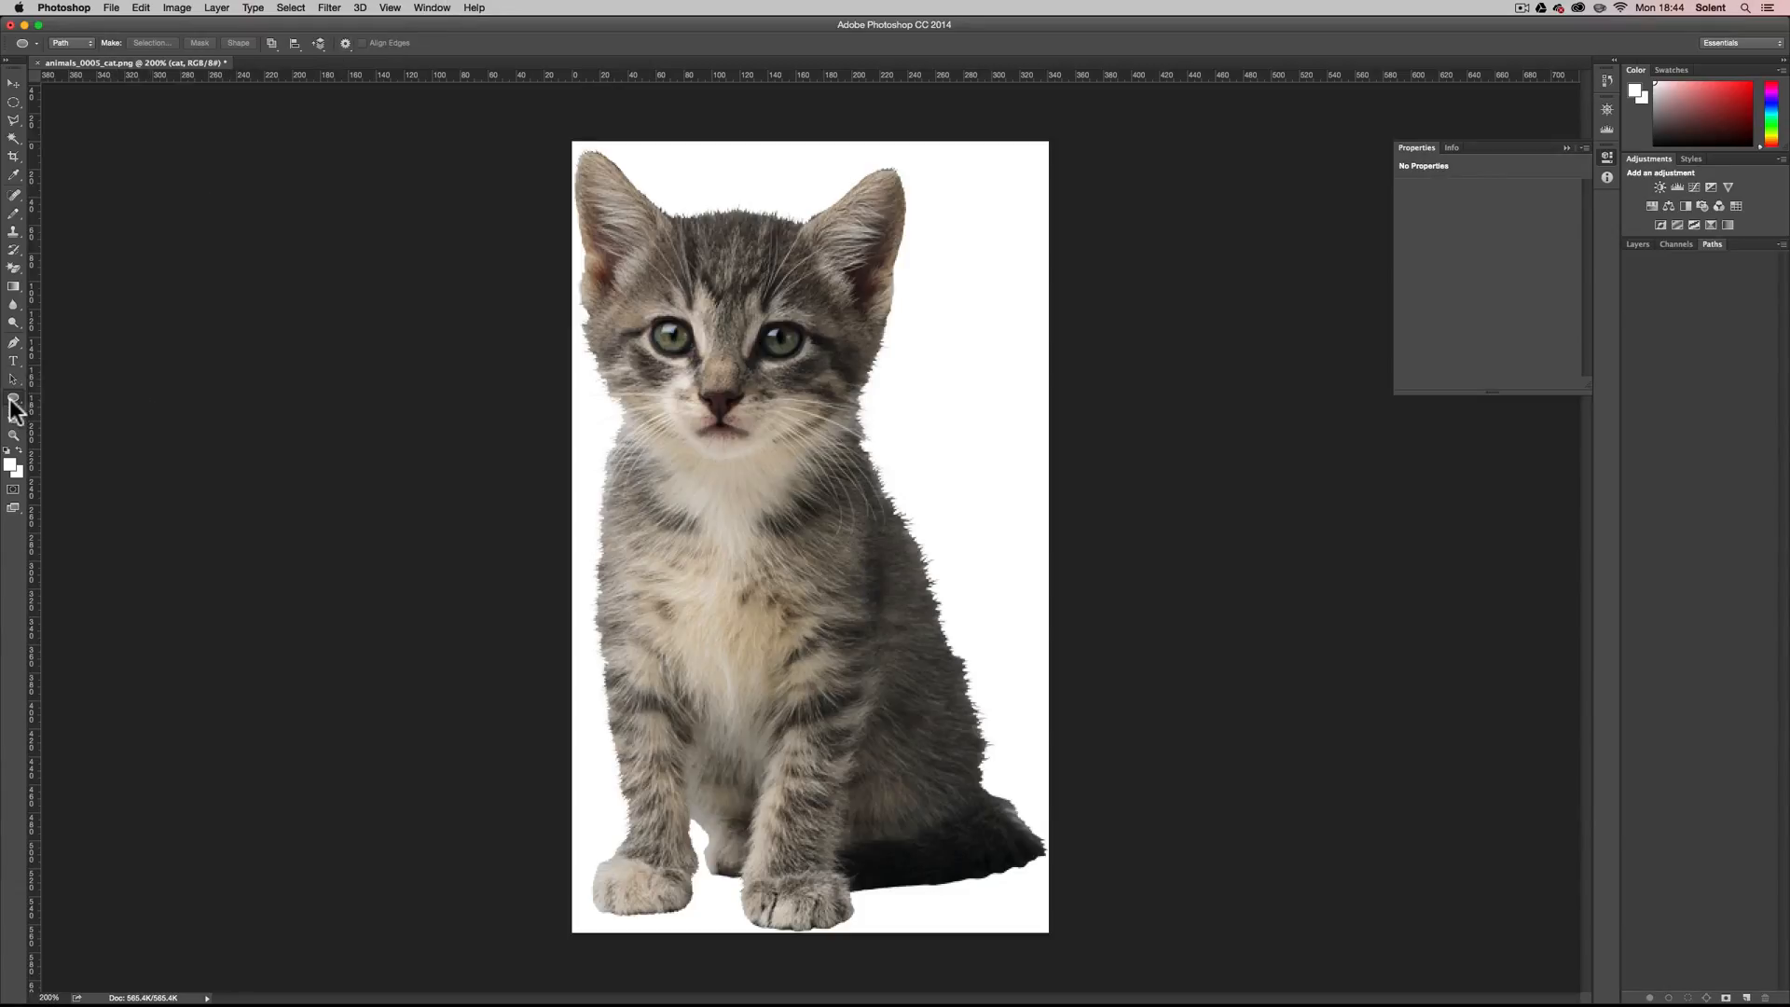
Switch to the Custom Shape tool and replace the current shapes with the All set.
{"action": "left_click_drag", "start_coordinate": [13, 403], "coordinate": [75, 472]}
{"action": "left_click", "coordinate": [405, 43]}
{"action": "left_click", "coordinate": [475, 66]}
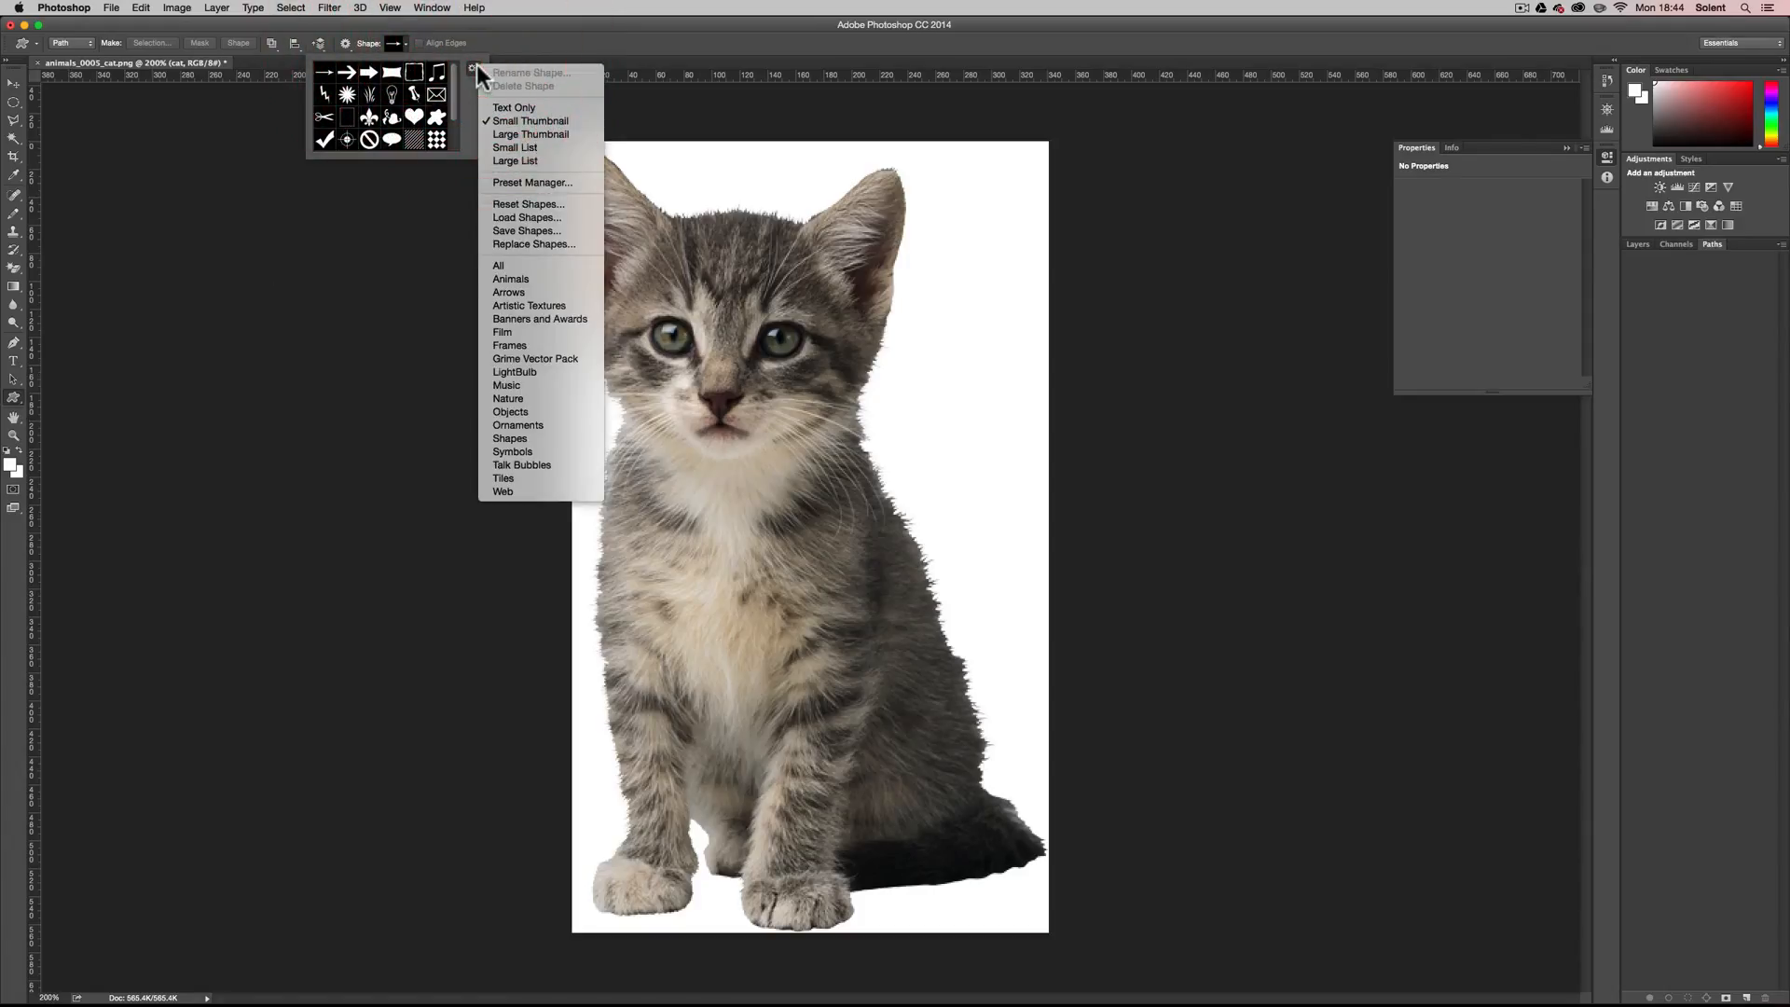
{"action": "left_click", "coordinate": [542, 267]}
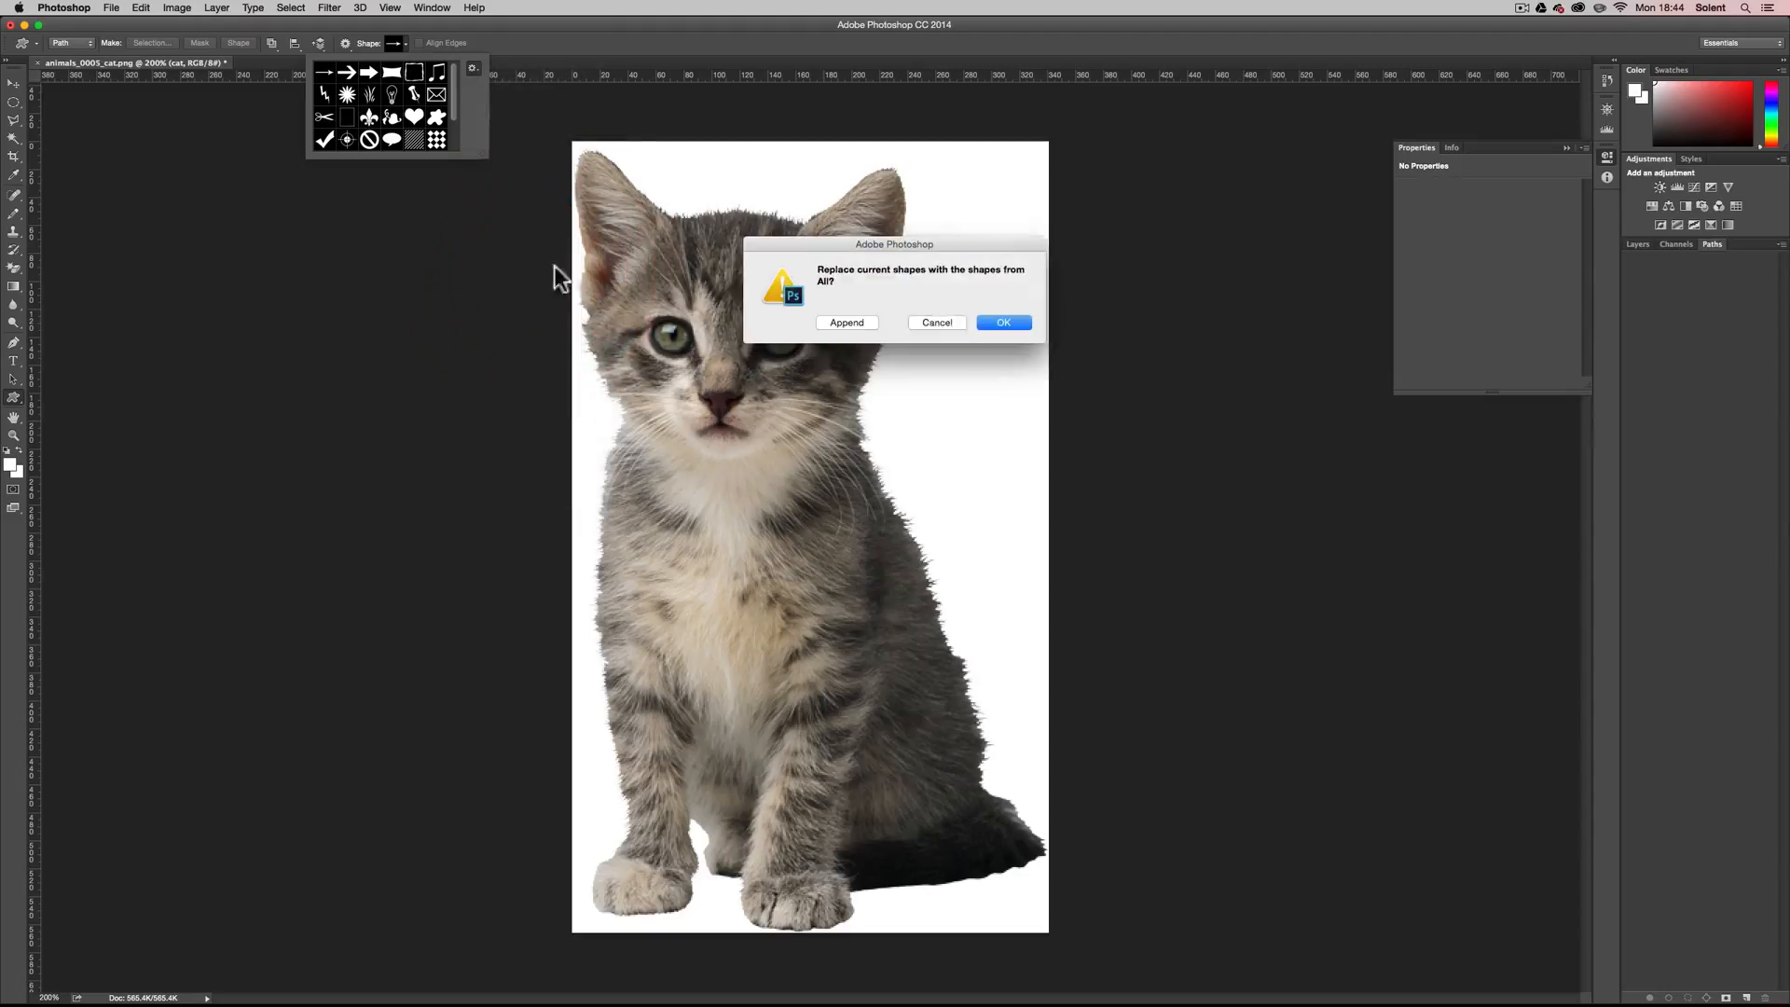
{"action": "left_click", "coordinate": [987, 322]}
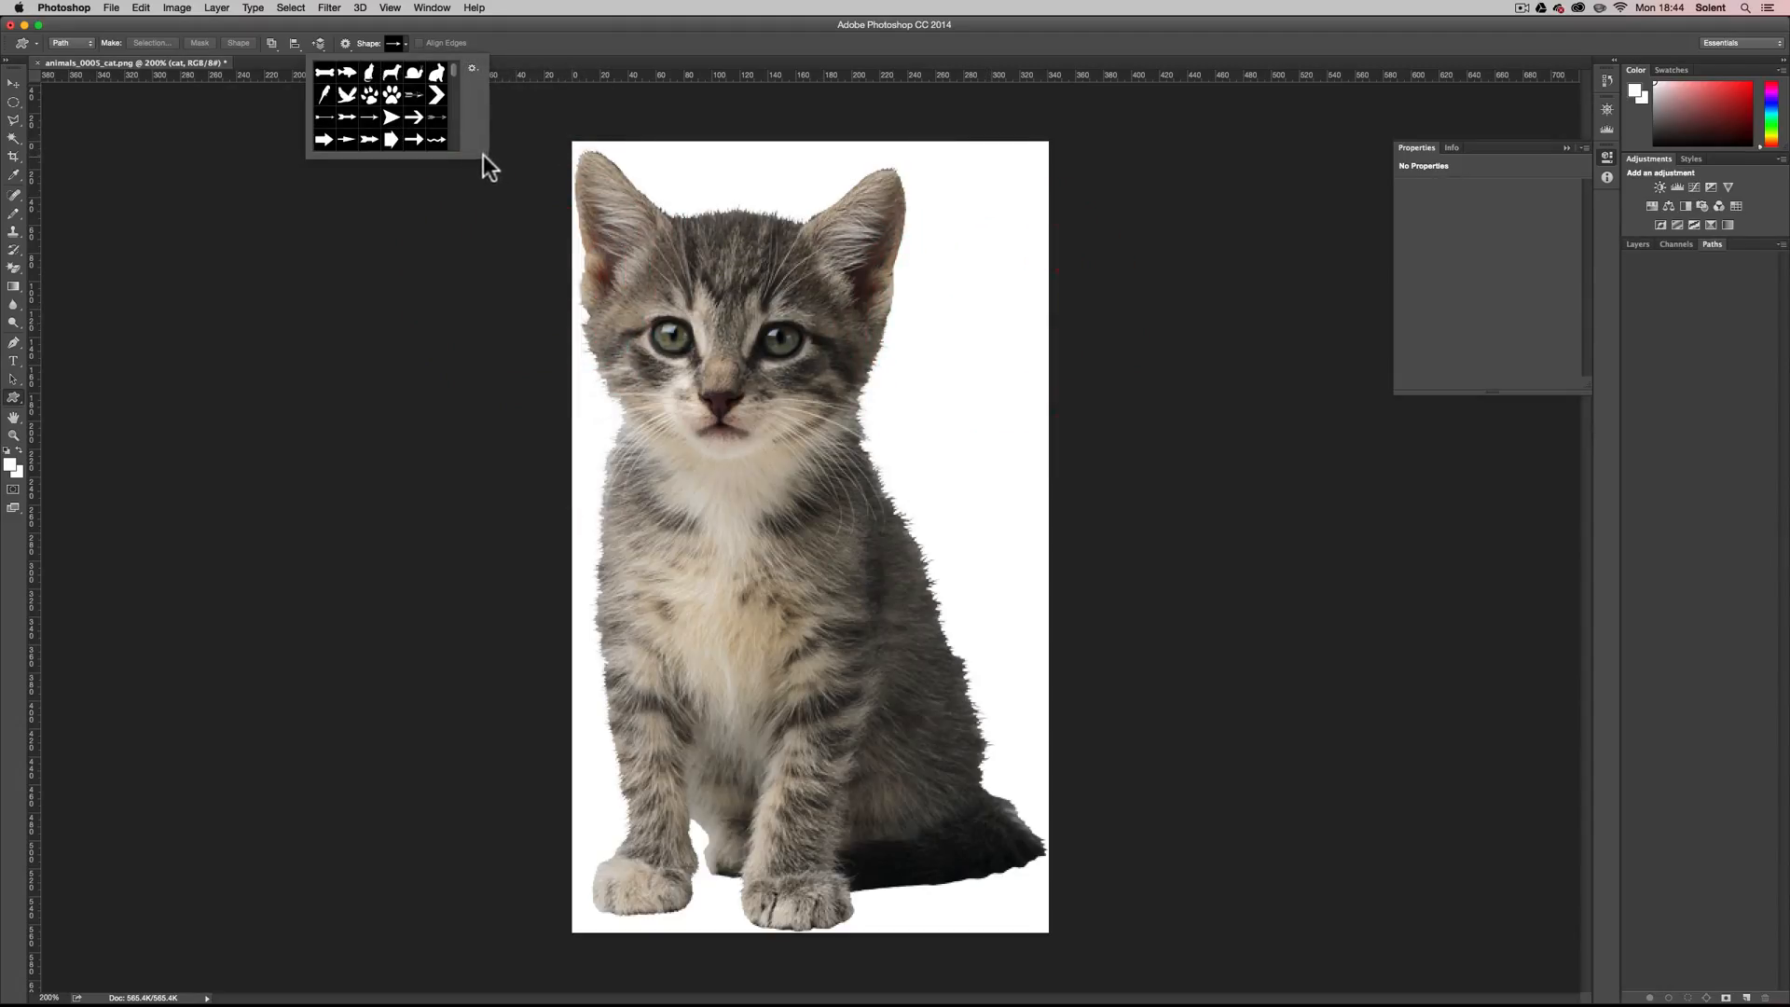
Choose the solid heart shape and draw a heart path about 204 by 178 px over the kitten's face.
{"action": "left_click_drag", "start_coordinate": [483, 155], "coordinate": [807, 571]}
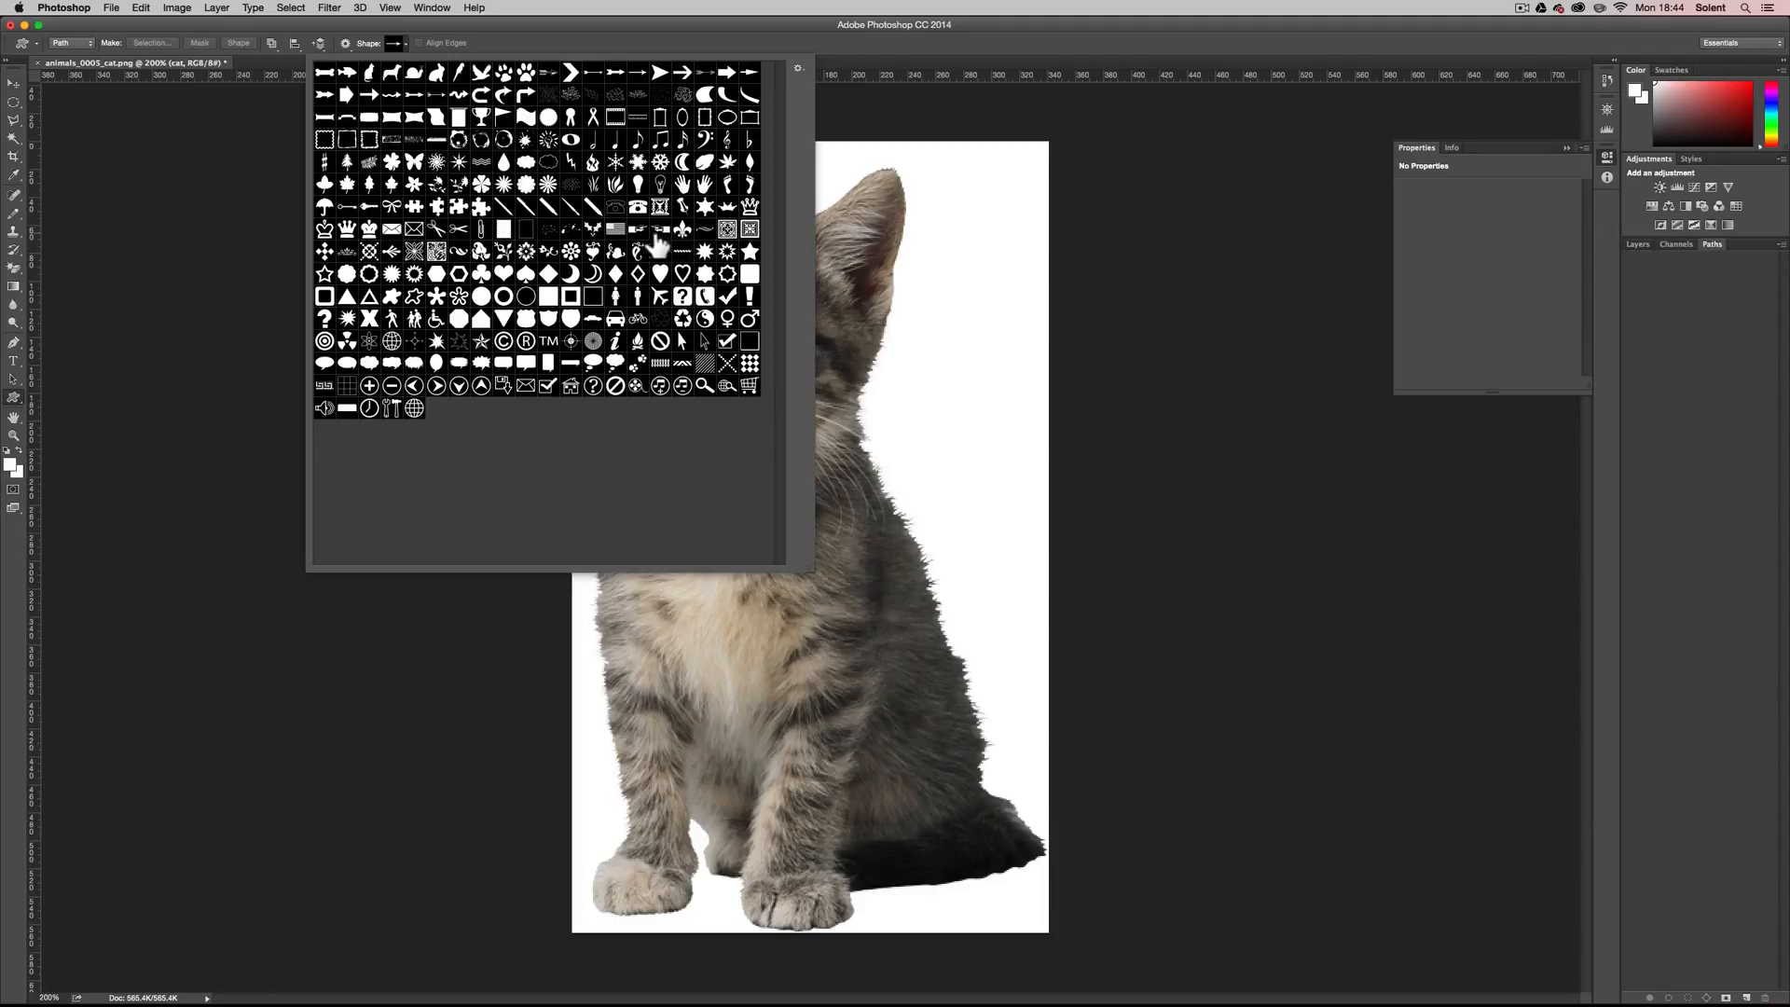
{"action": "left_click", "coordinate": [503, 274]}
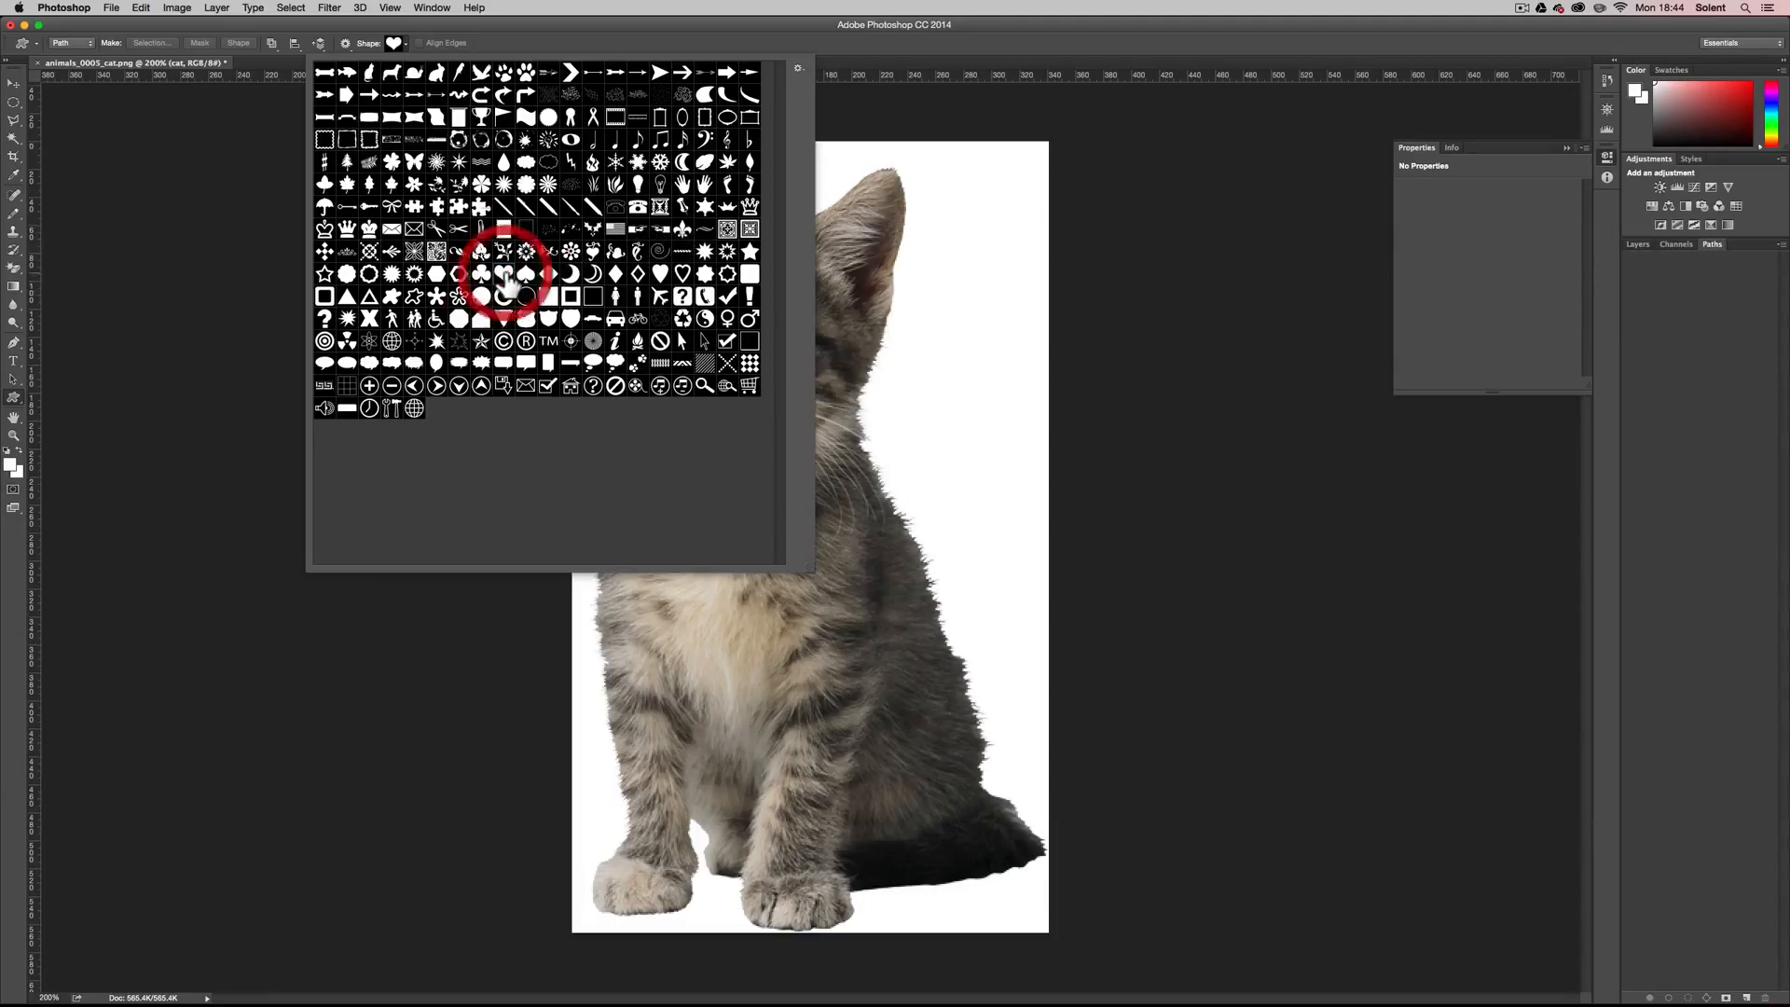
{"action": "left_click", "coordinate": [819, 72]}
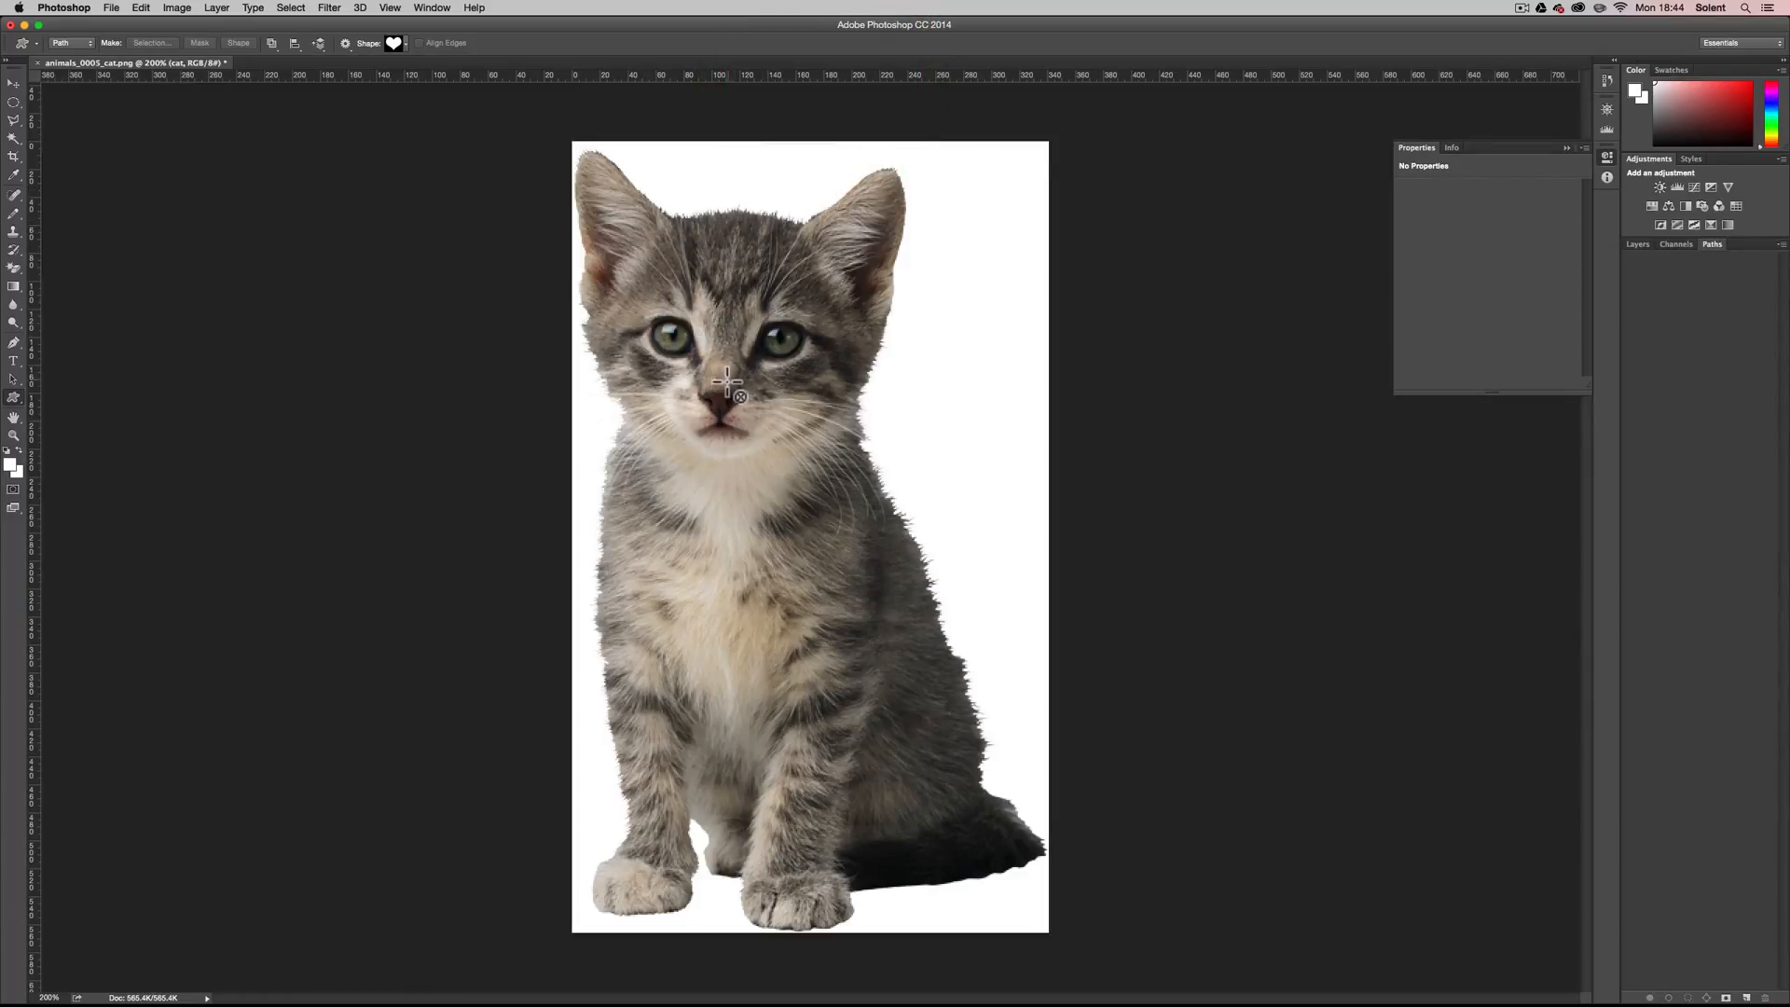
{"action": "left_click_drag", "start_coordinate": [726, 386], "coordinate": [867, 226]}
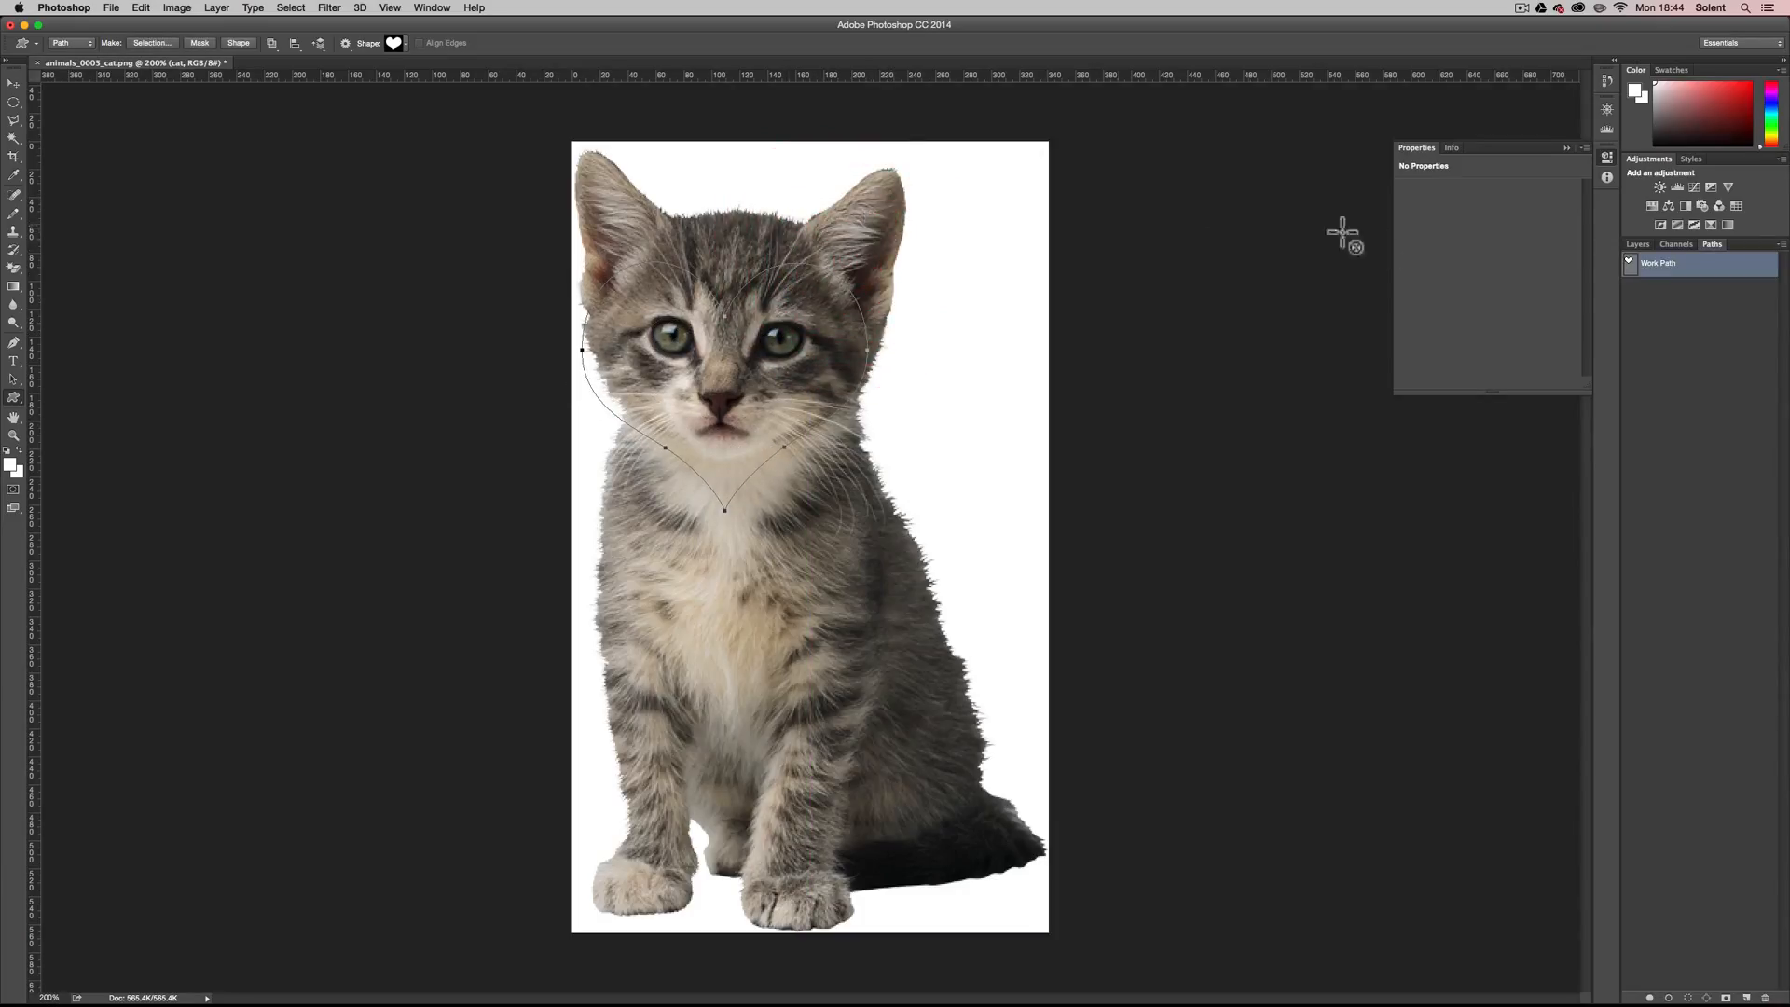
Switch the drawing mode to Shape and back to Path, and add a vector mask to the cat layer from the heart path.
{"action": "left_click", "coordinate": [1639, 244]}
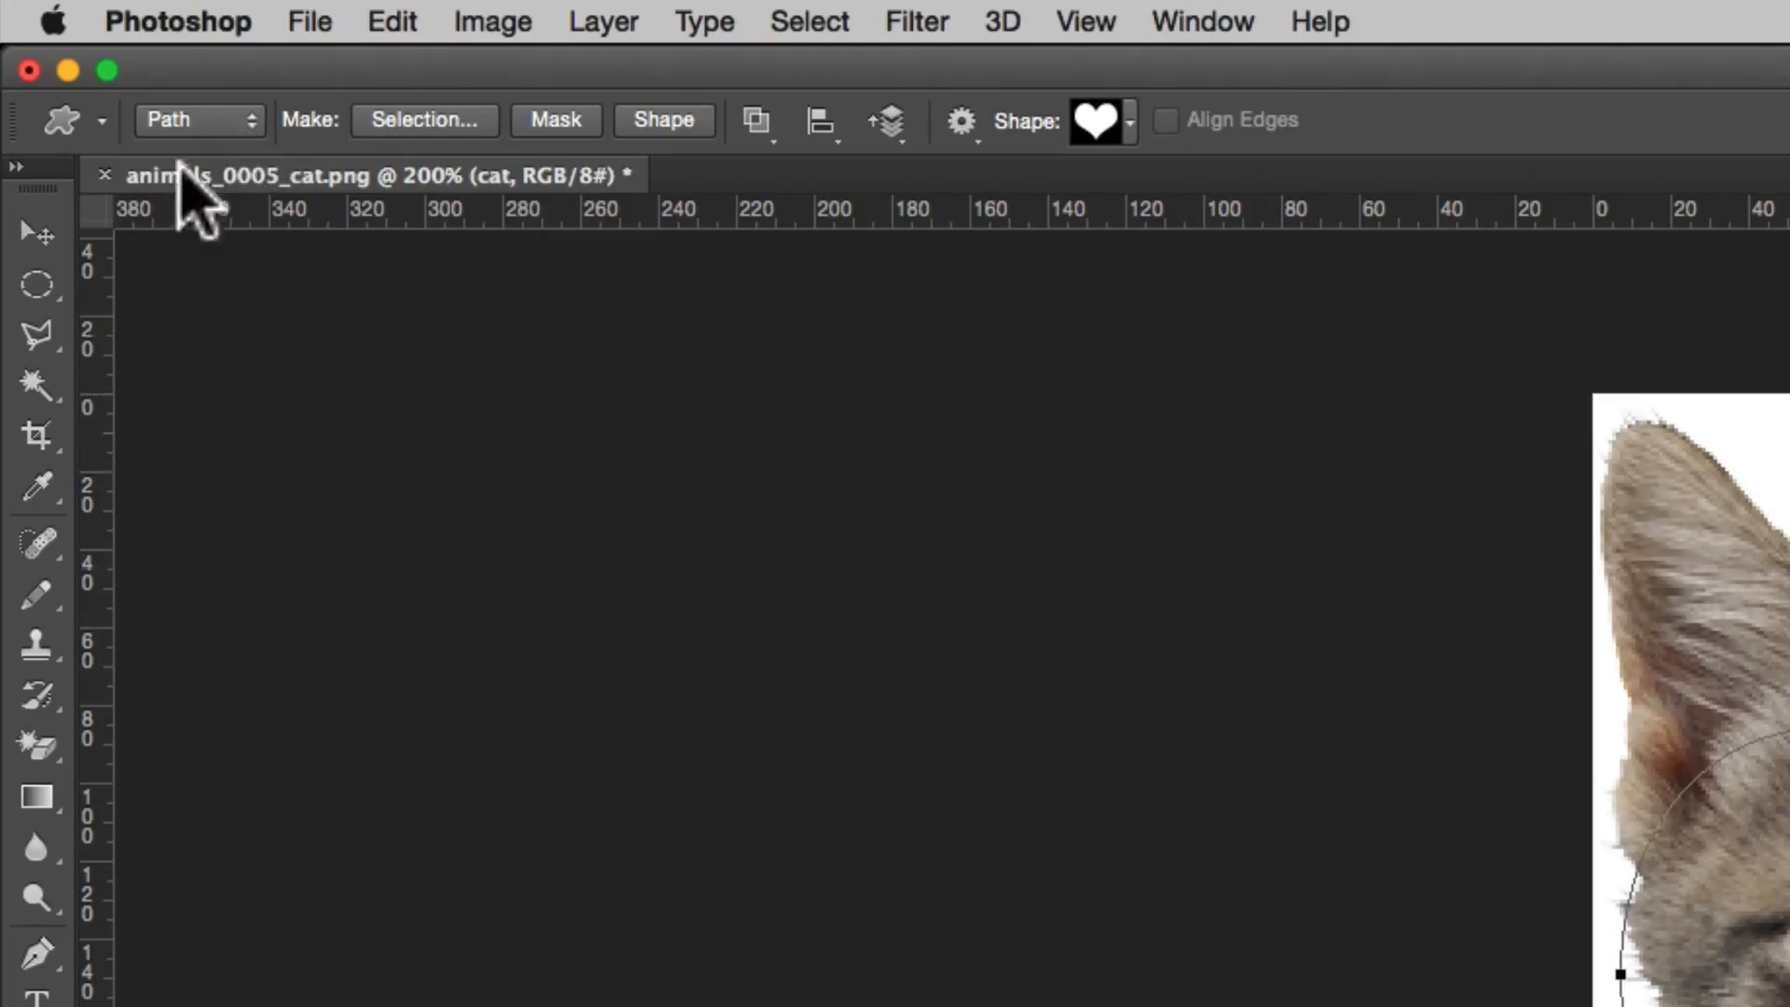
{"action": "left_click", "coordinate": [228, 129]}
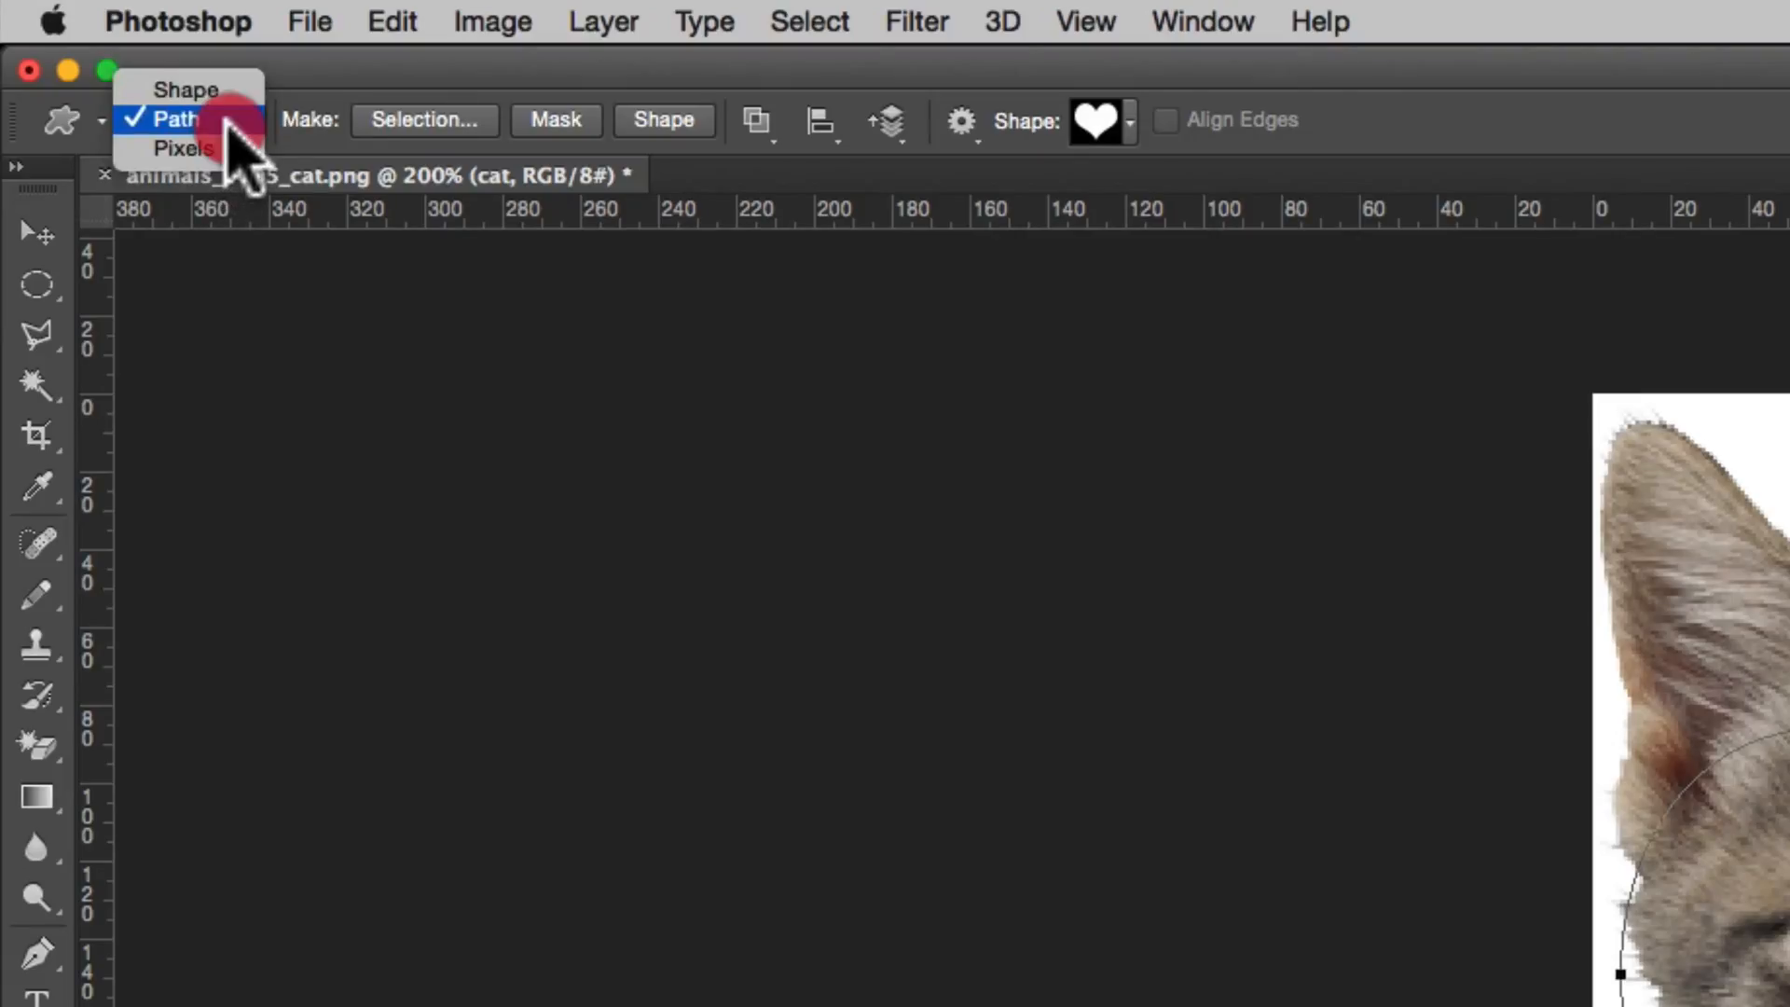
{"action": "left_click", "coordinate": [223, 87]}
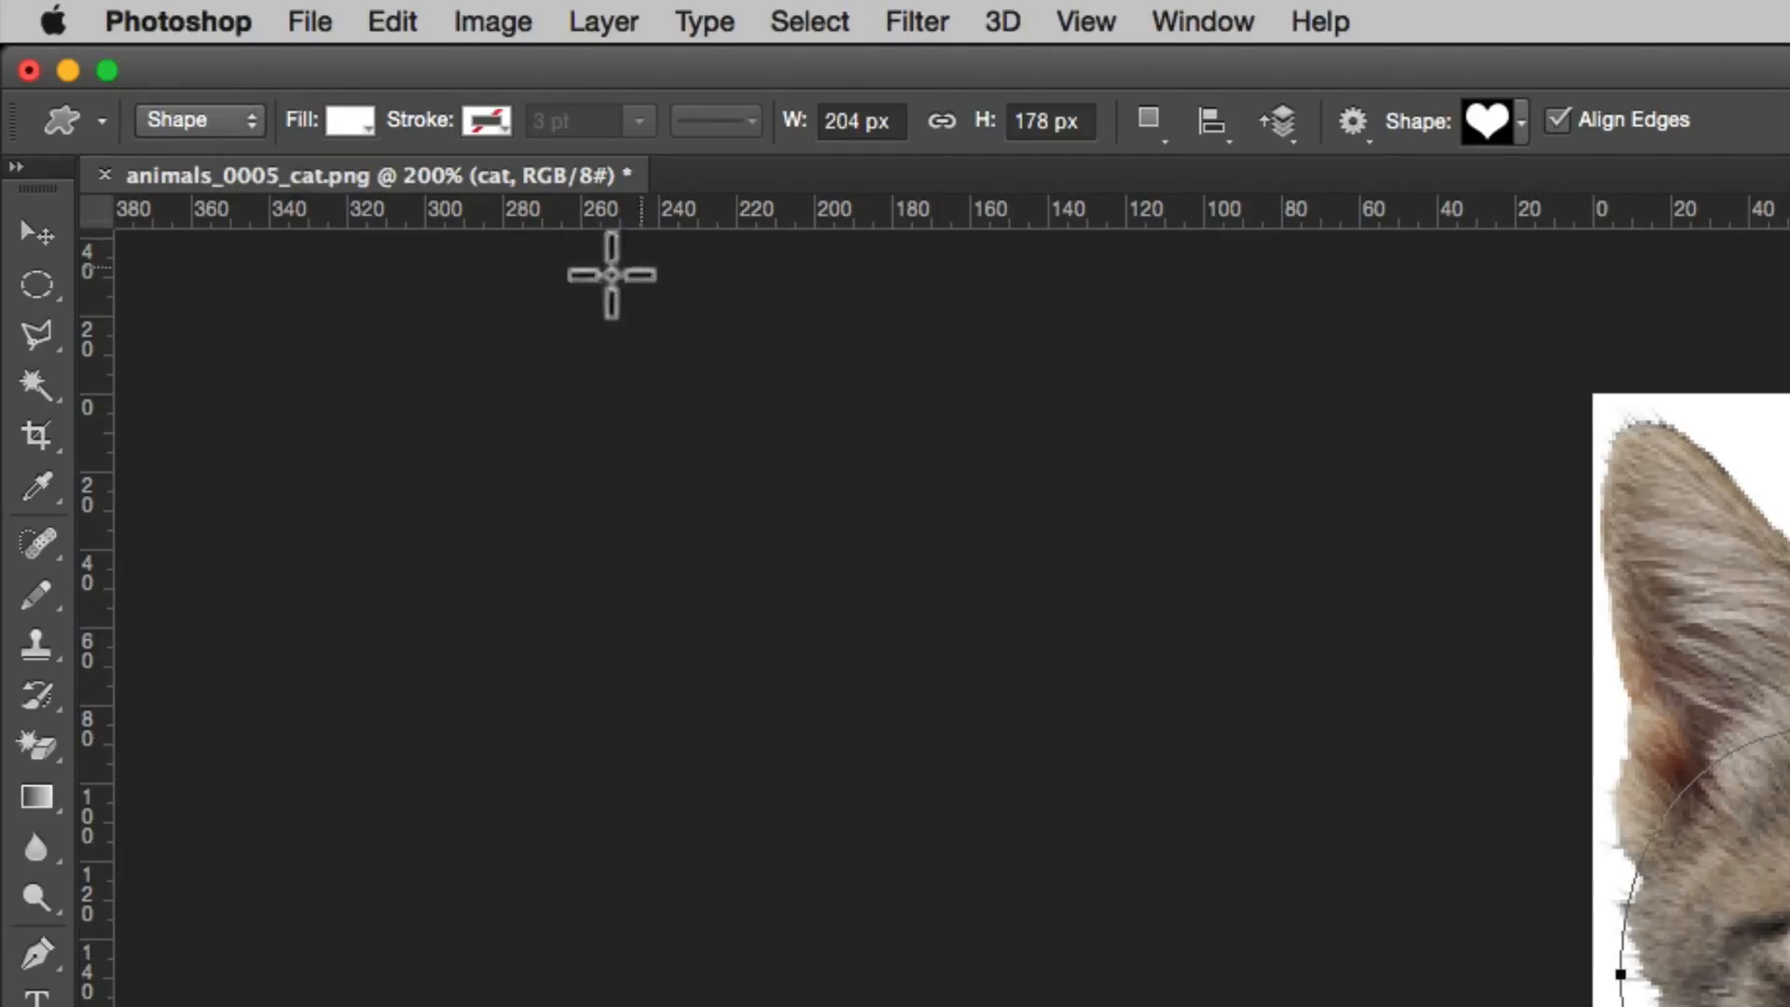
{"action": "left_click", "coordinate": [227, 124]}
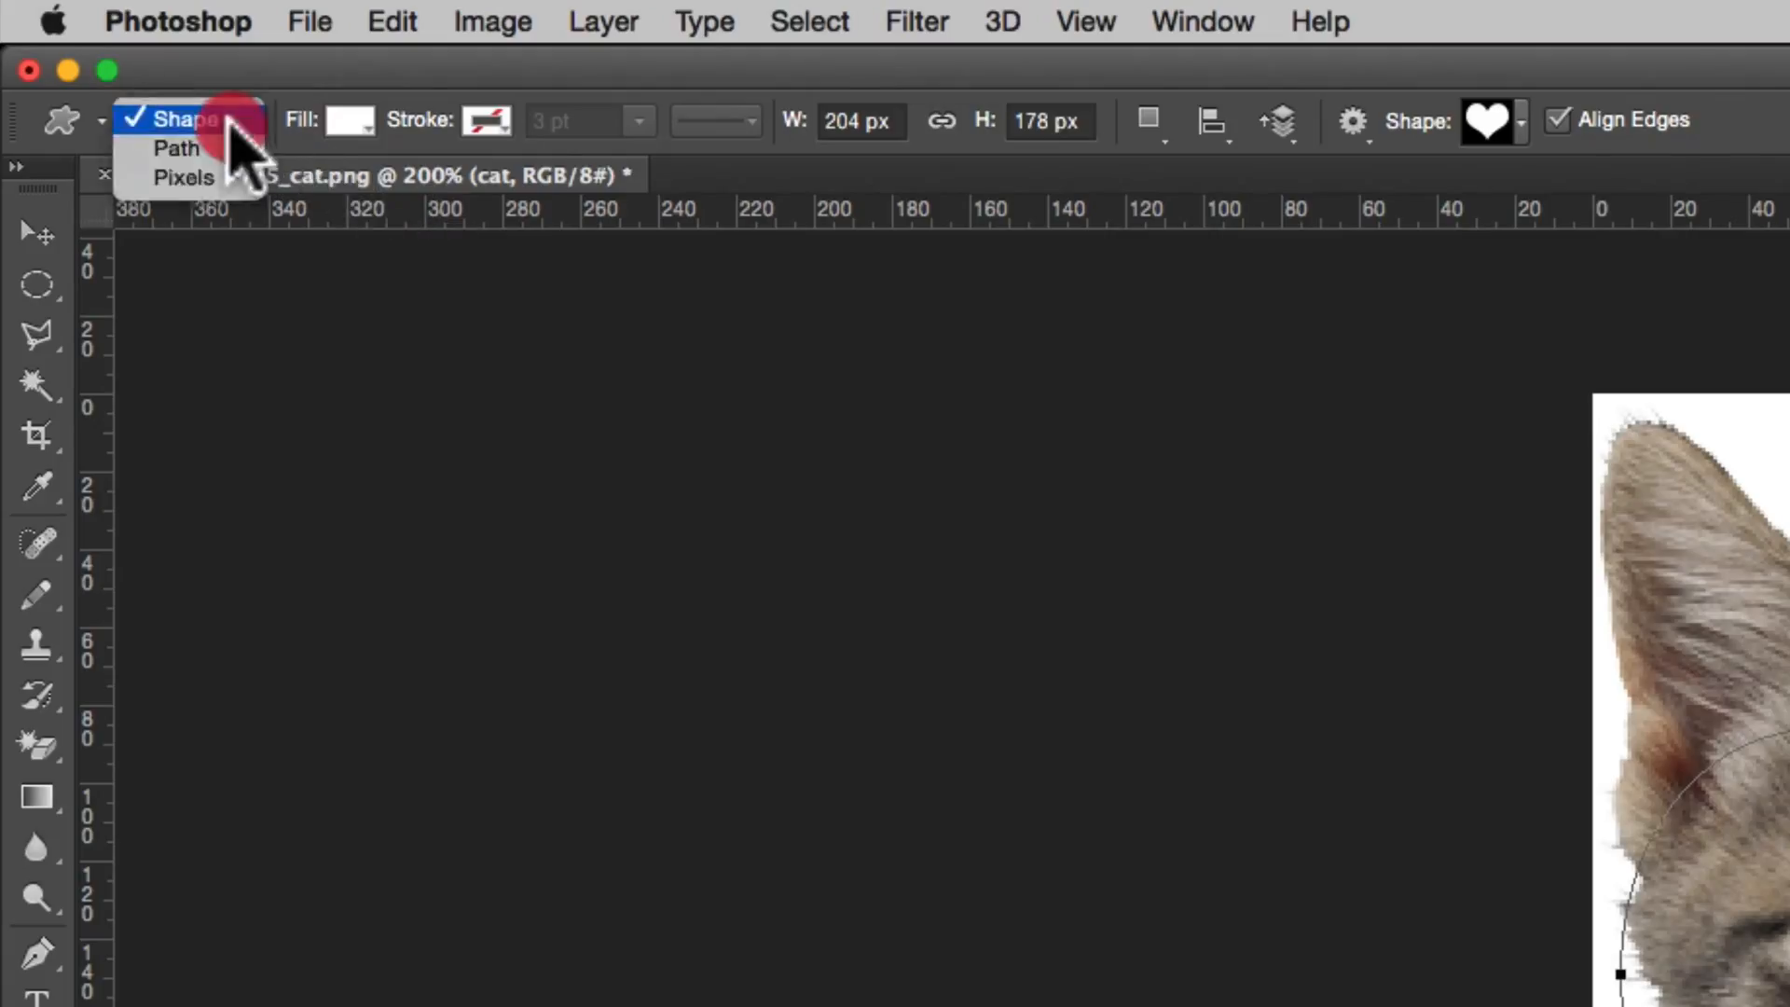
{"action": "left_click", "coordinate": [228, 148]}
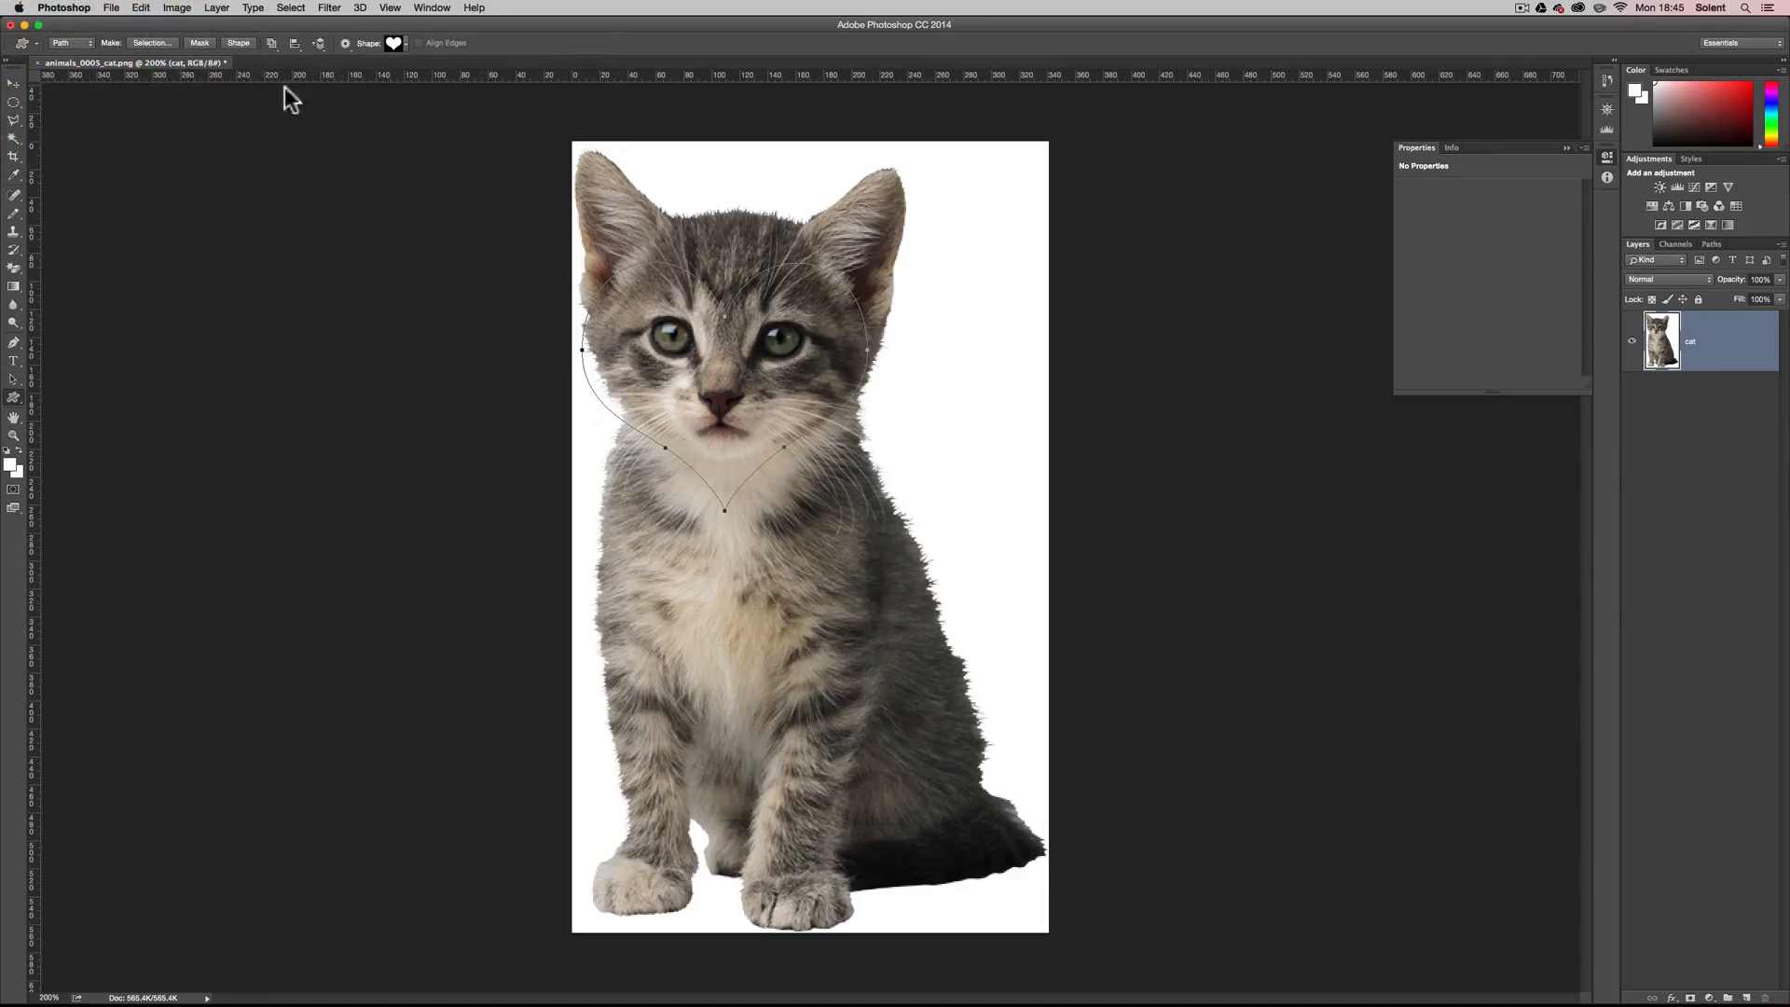
{"action": "left_click", "coordinate": [201, 42]}
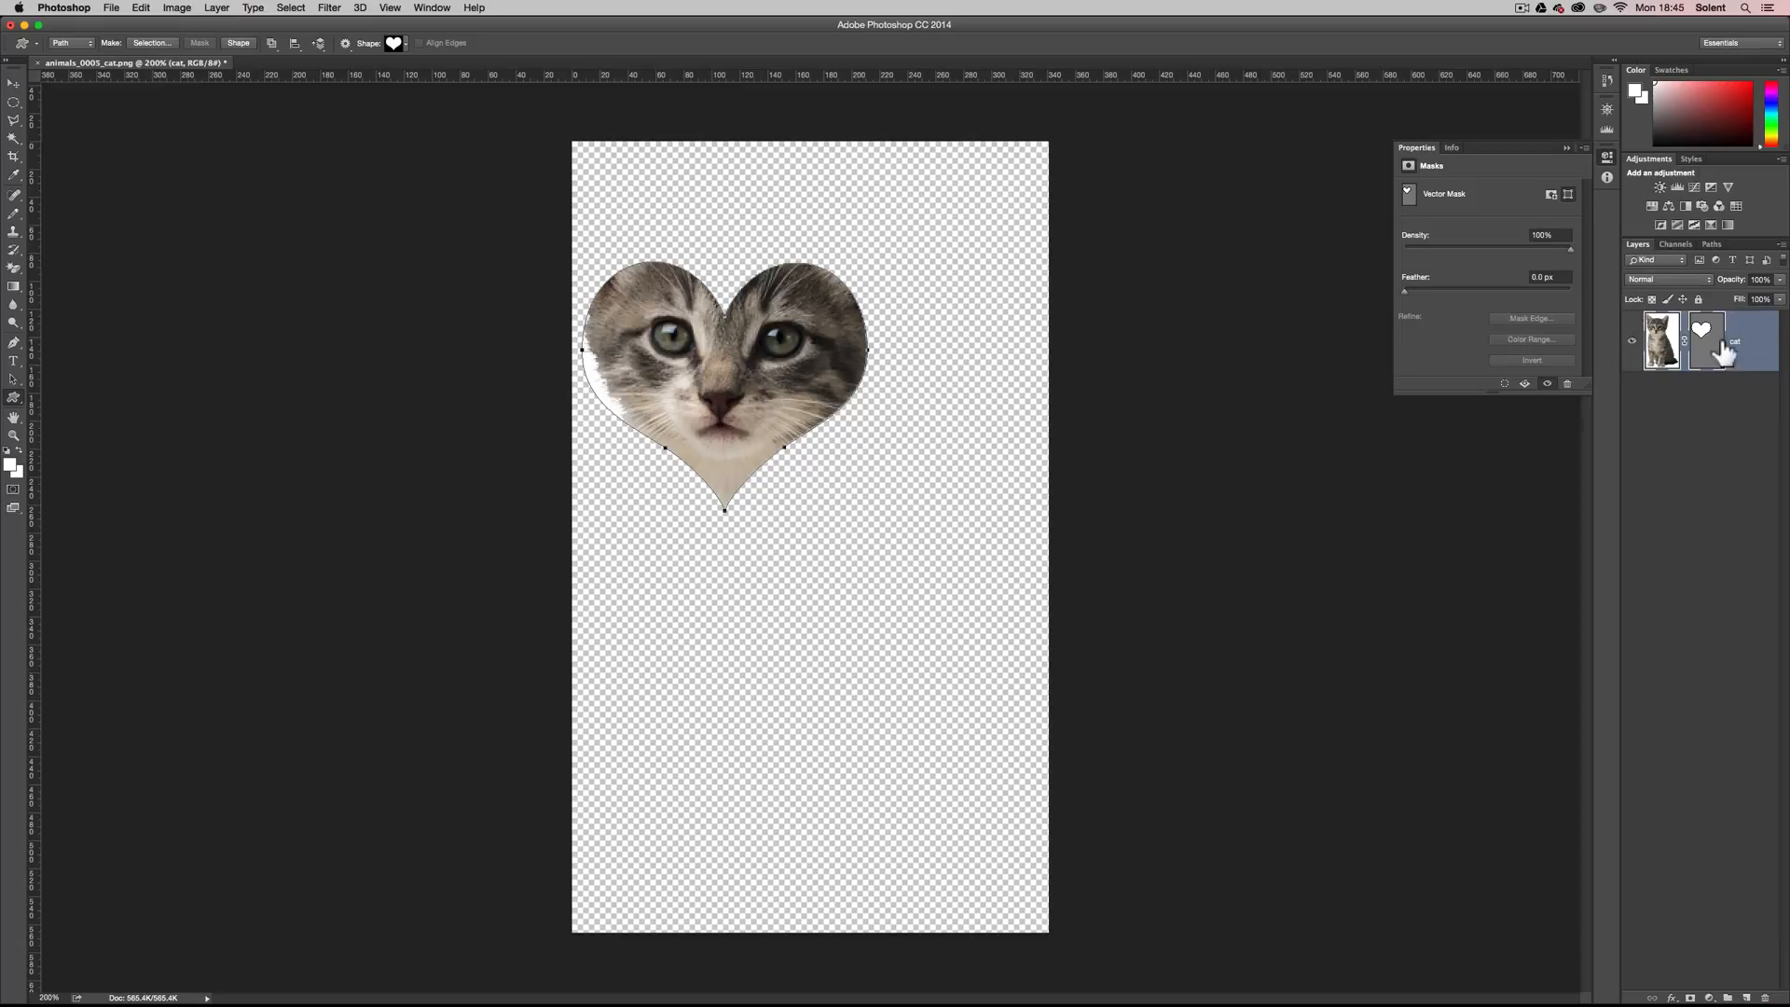
Unlink the vector mask from the cat layer and move the cat image slightly down and left inside the heart.
{"action": "left_click", "coordinate": [1683, 343]}
{"action": "left_click", "coordinate": [1660, 343]}
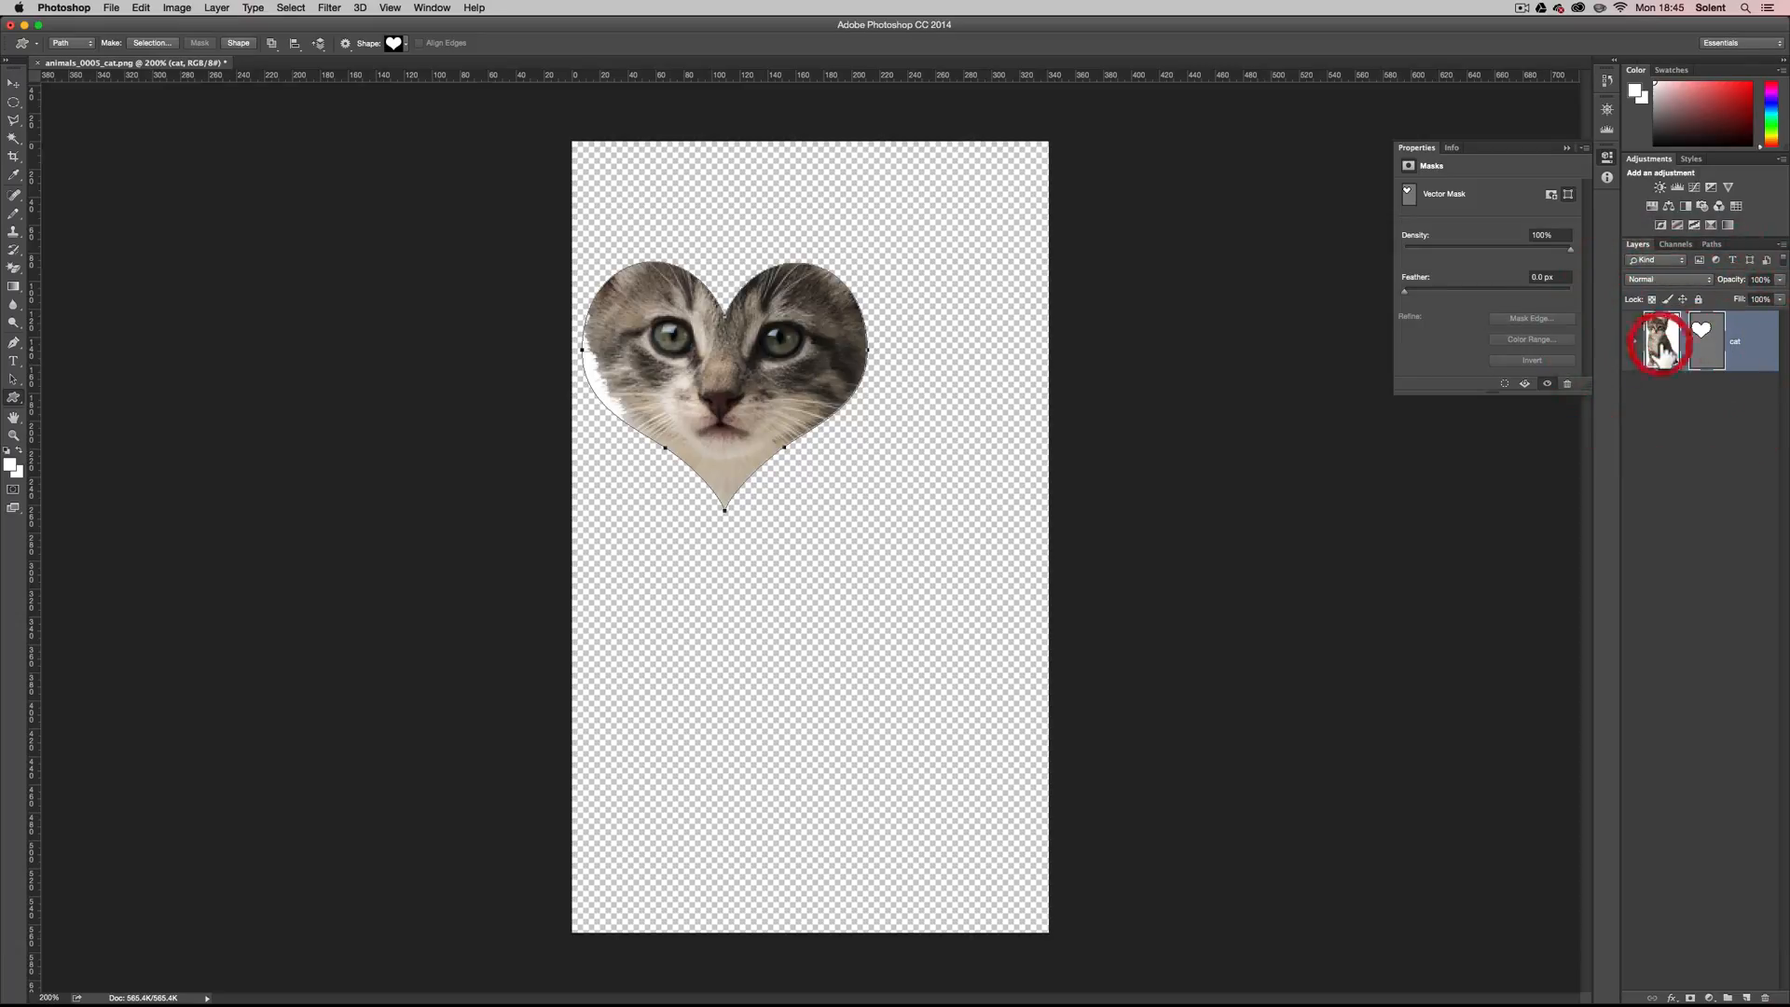
{"action": "left_click", "coordinate": [13, 83]}
{"action": "left_click_drag", "start_coordinate": [791, 430], "coordinate": [781, 378]}
Relink the vector mask to the cat layer and move the masked heart down and right toward the canvas's horizontal middle.
{"action": "left_click", "coordinate": [1704, 343]}
{"action": "left_click", "coordinate": [1685, 341]}
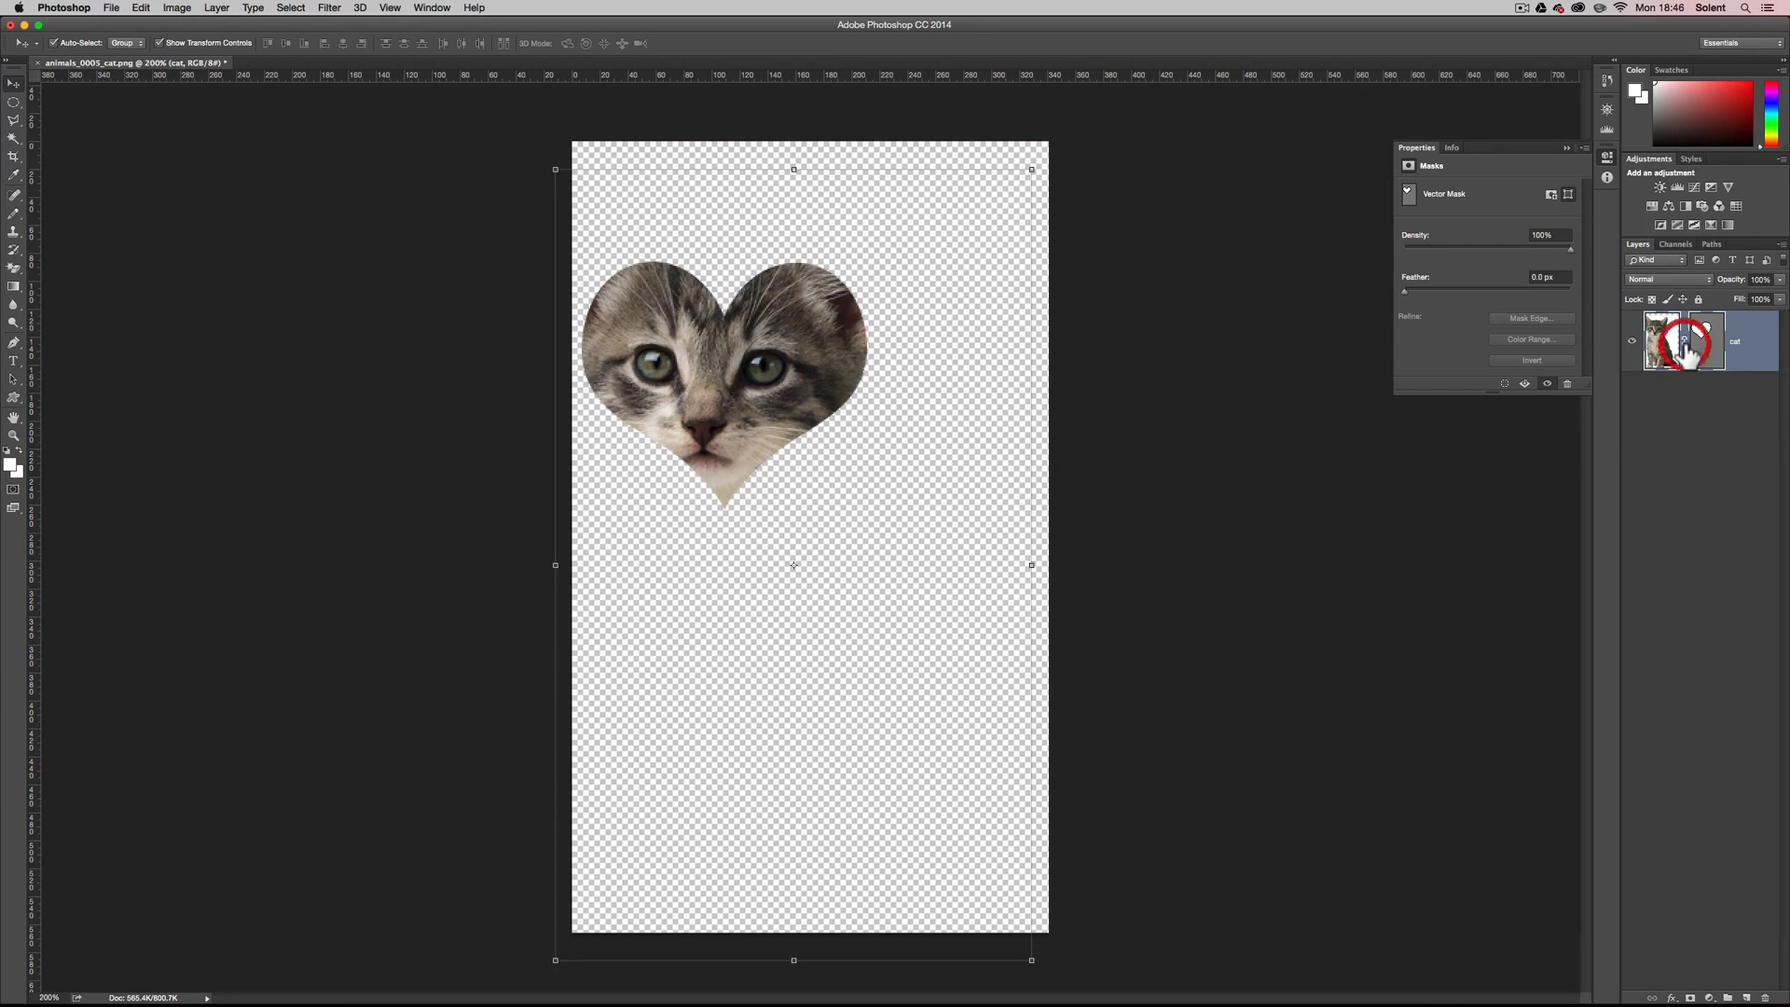
{"action": "left_click_drag", "start_coordinate": [772, 383], "coordinate": [853, 448]}
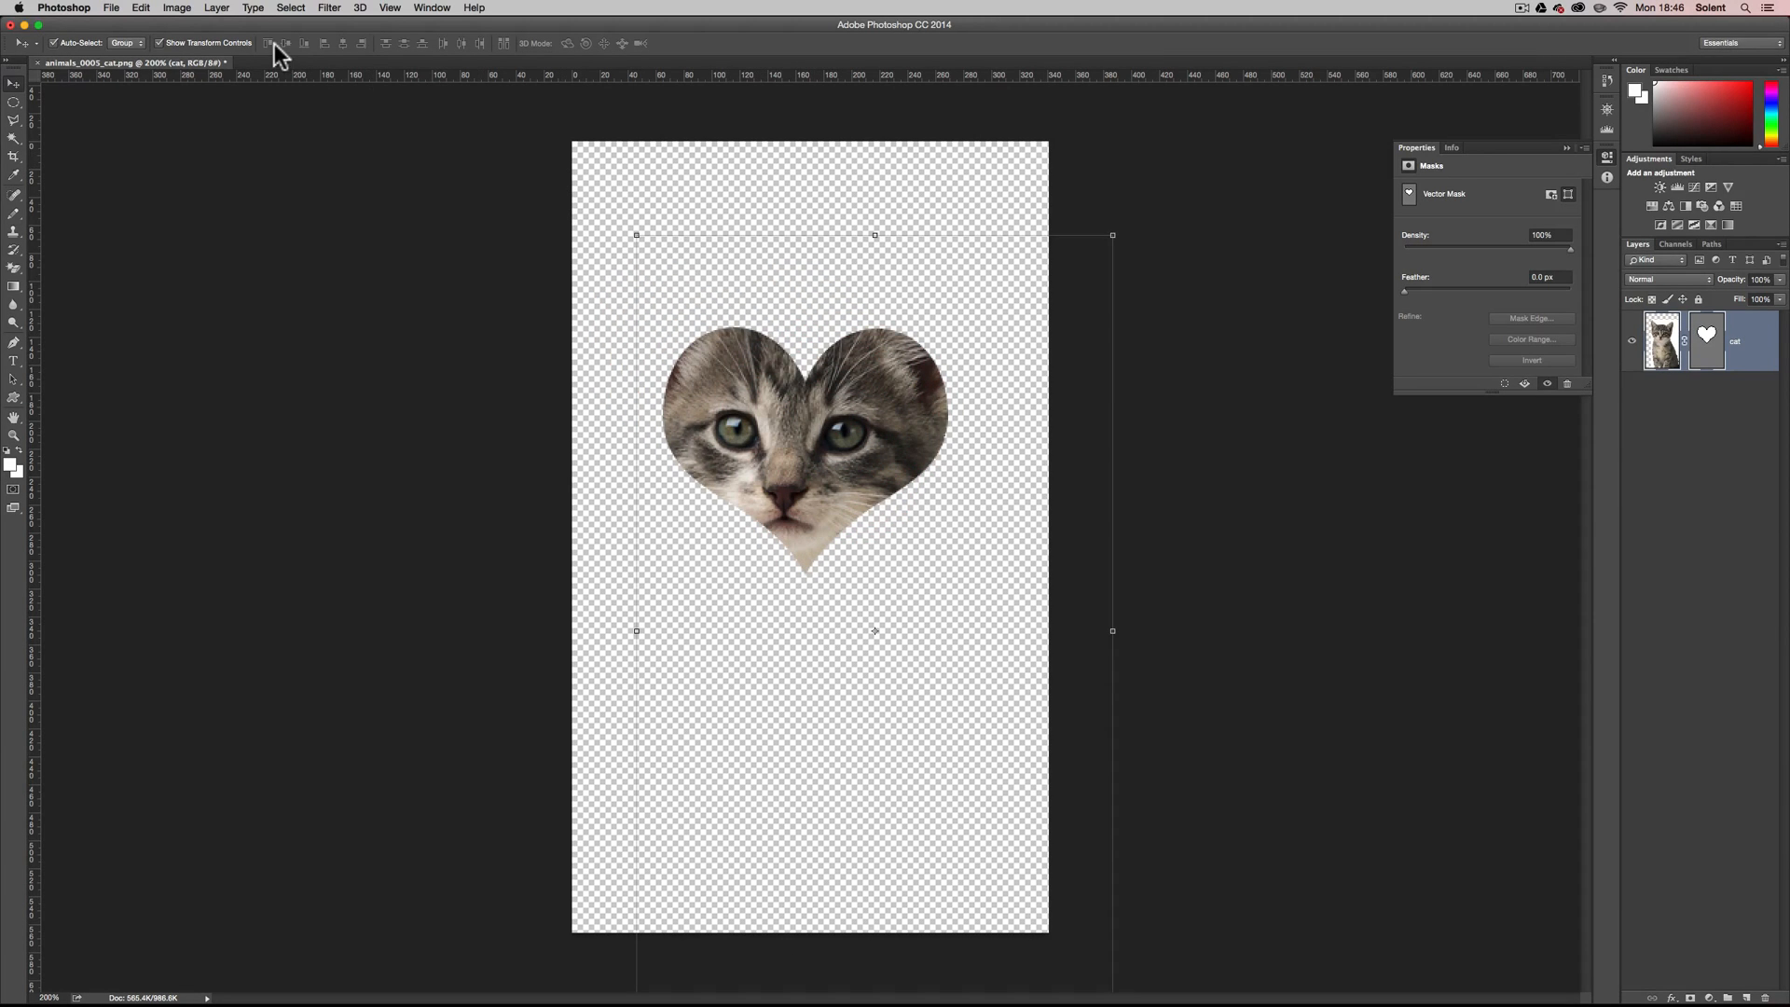
Add a red 8 px stroke layer style inside the edge of the heart-masked cat layer.
{"action": "left_click", "coordinate": [217, 7]}
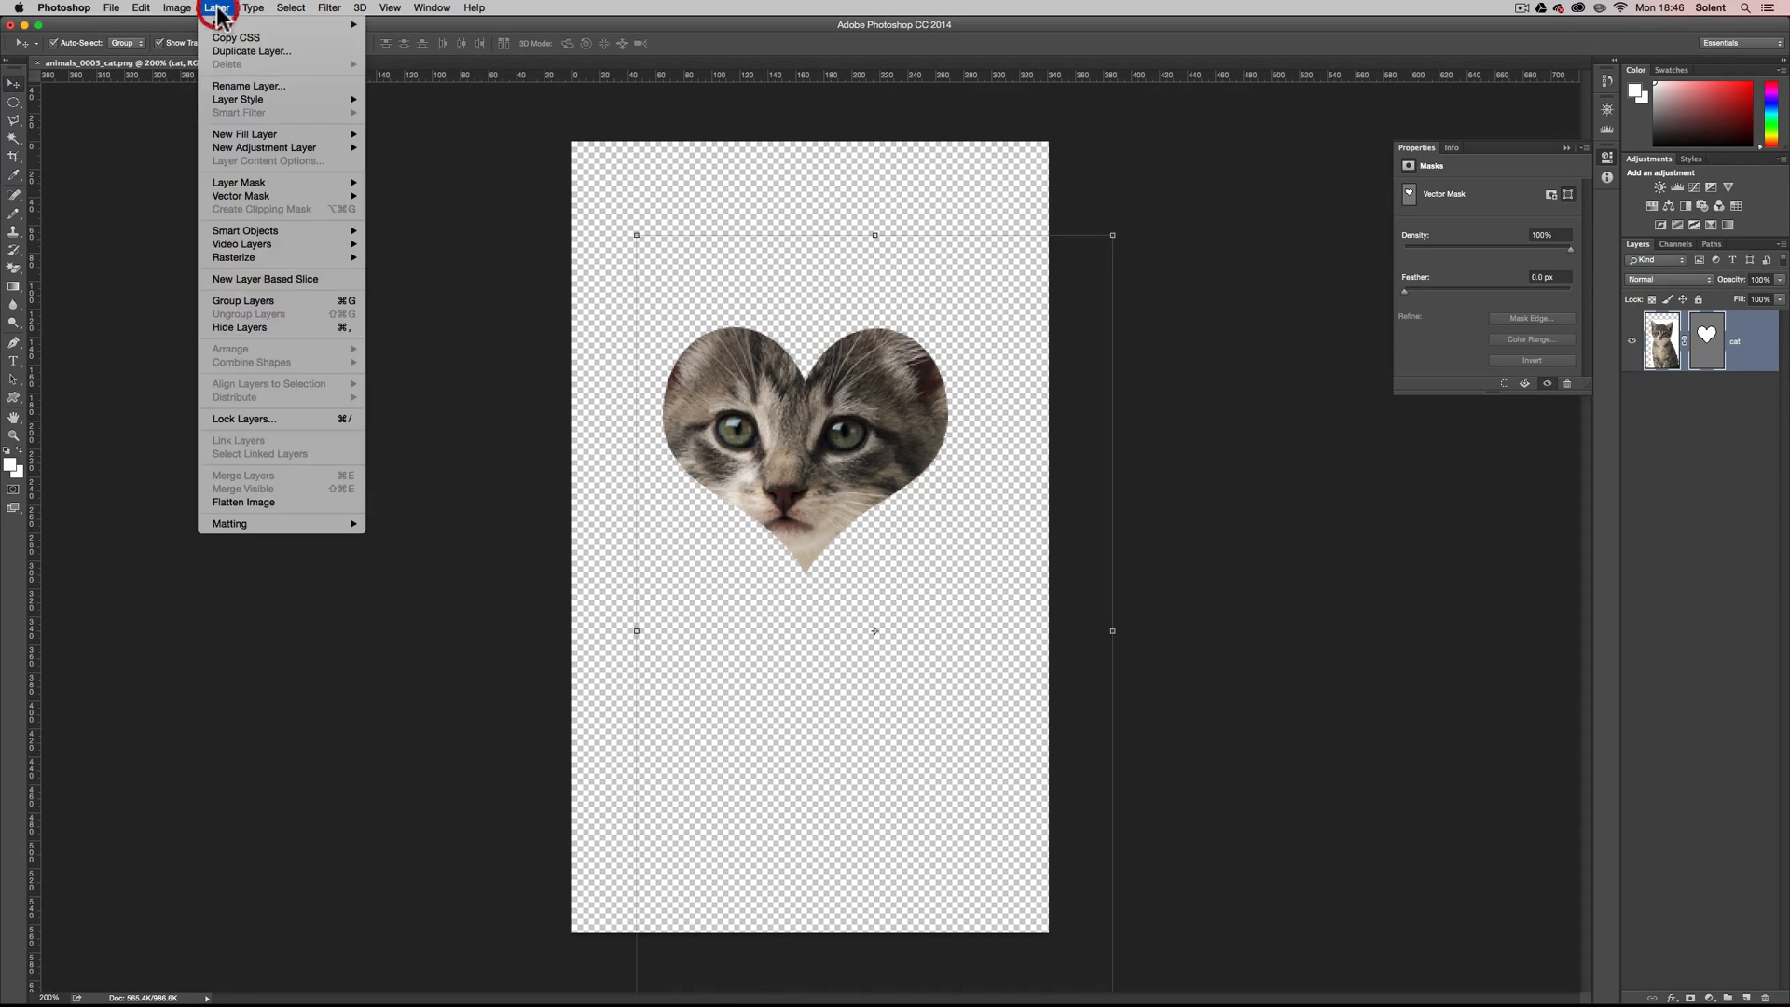
{"action": "mouse_move", "coordinate": [241, 99]}
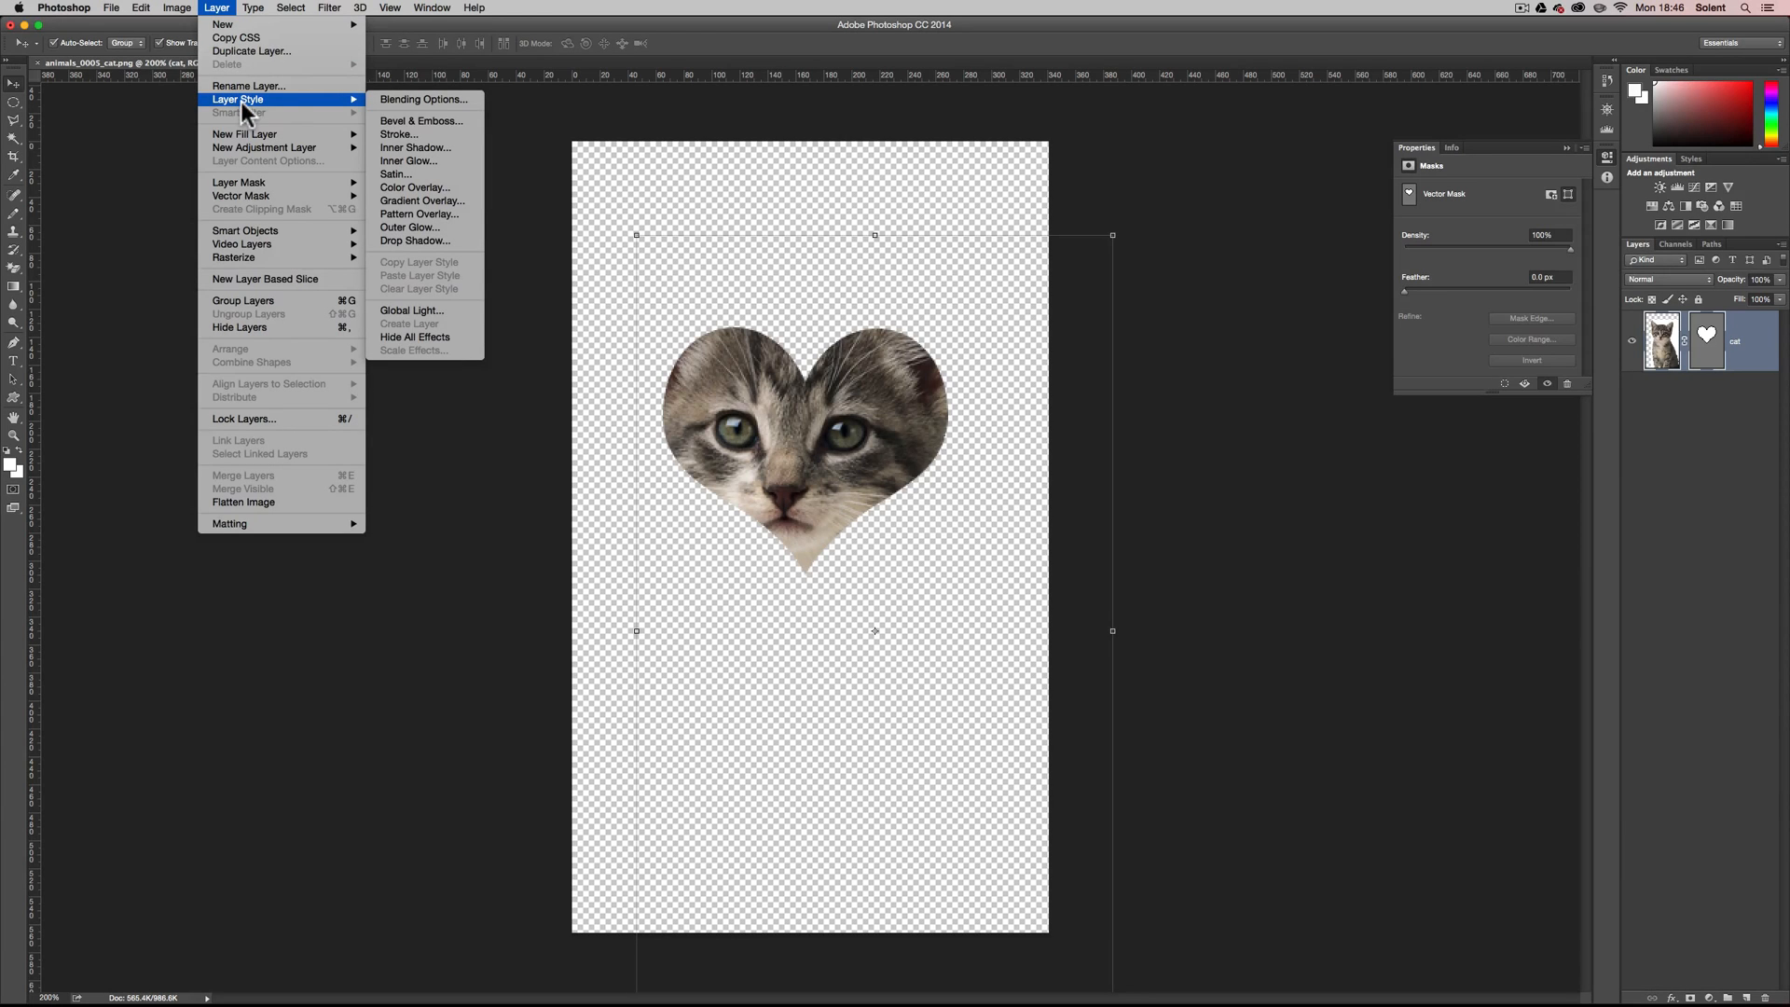
{"action": "left_click", "coordinate": [400, 135]}
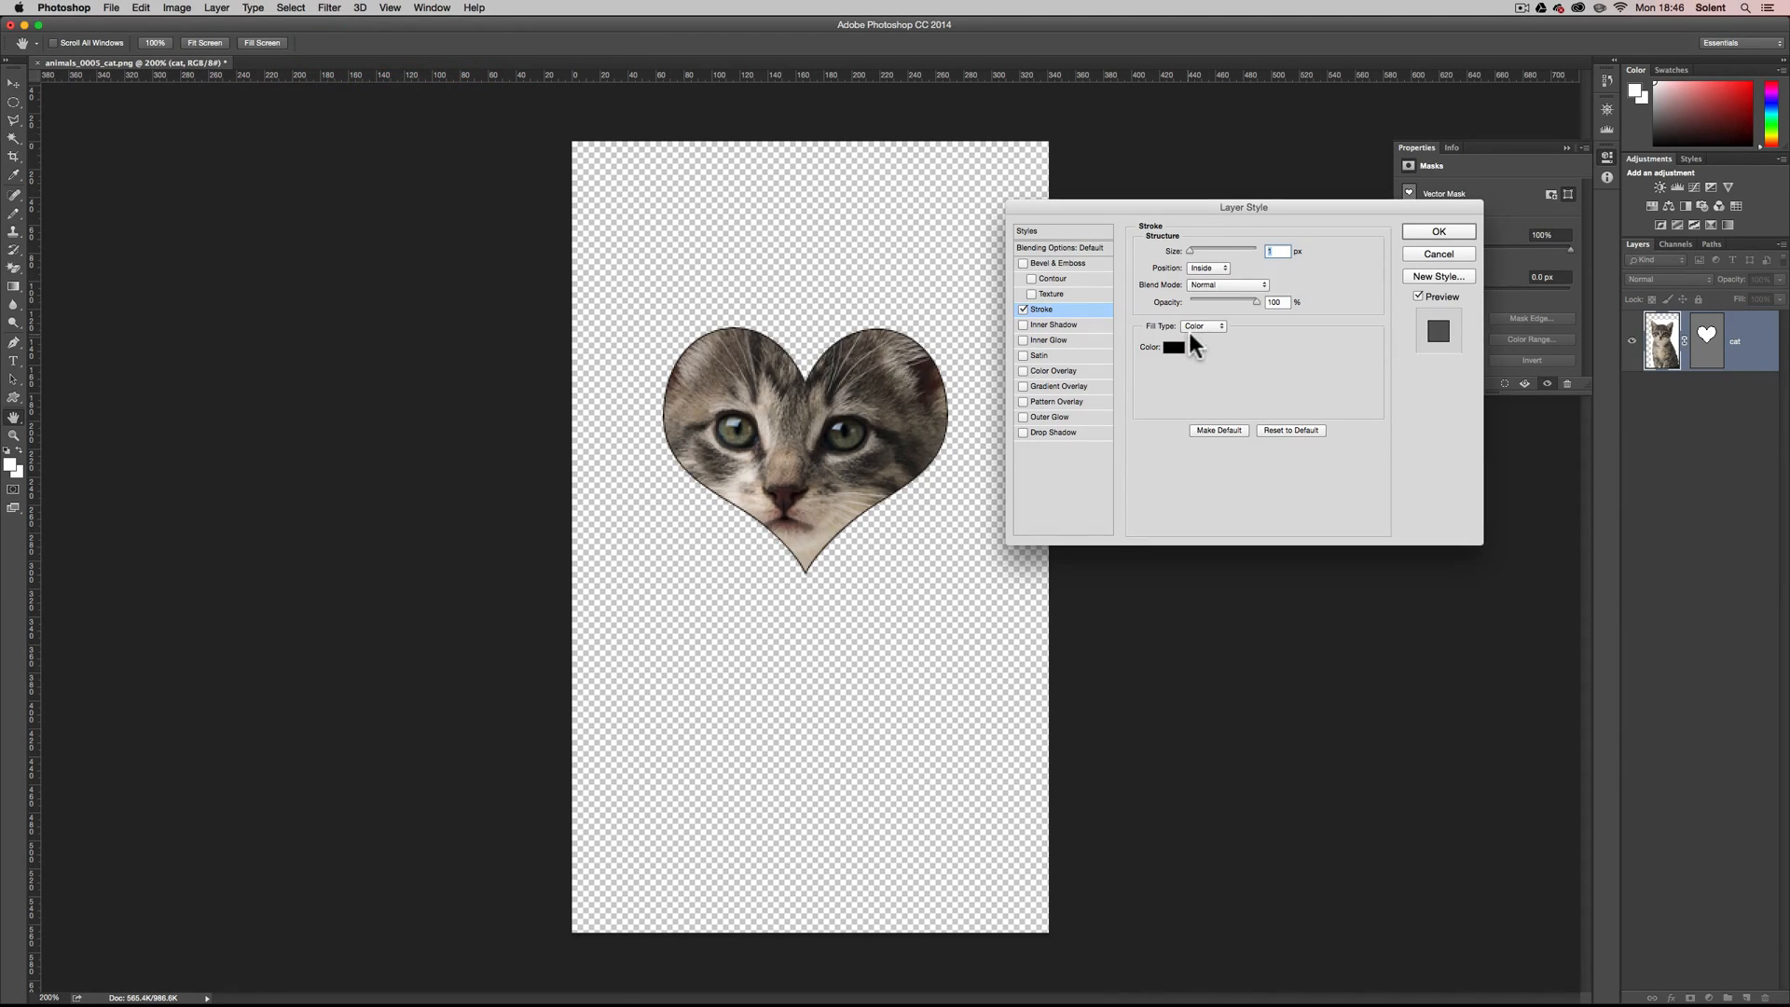
{"action": "left_click", "coordinate": [1172, 351]}
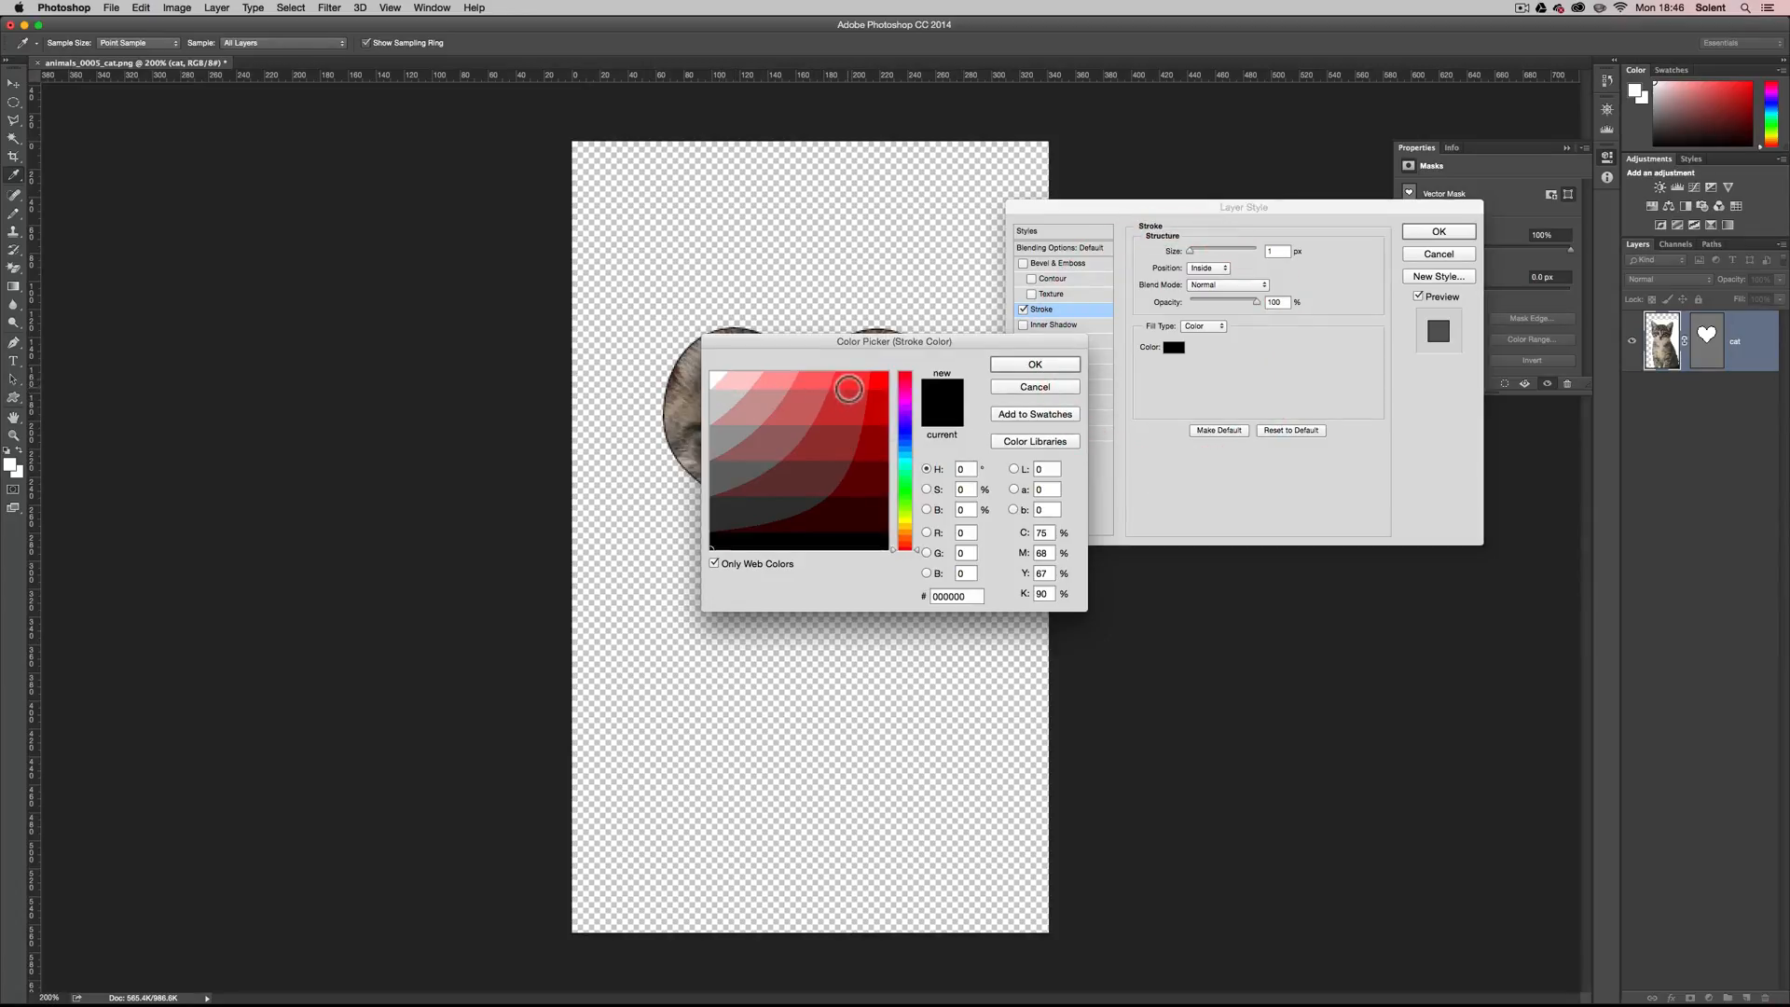
{"action": "left_click", "coordinate": [848, 382]}
{"action": "left_click", "coordinate": [1036, 366]}
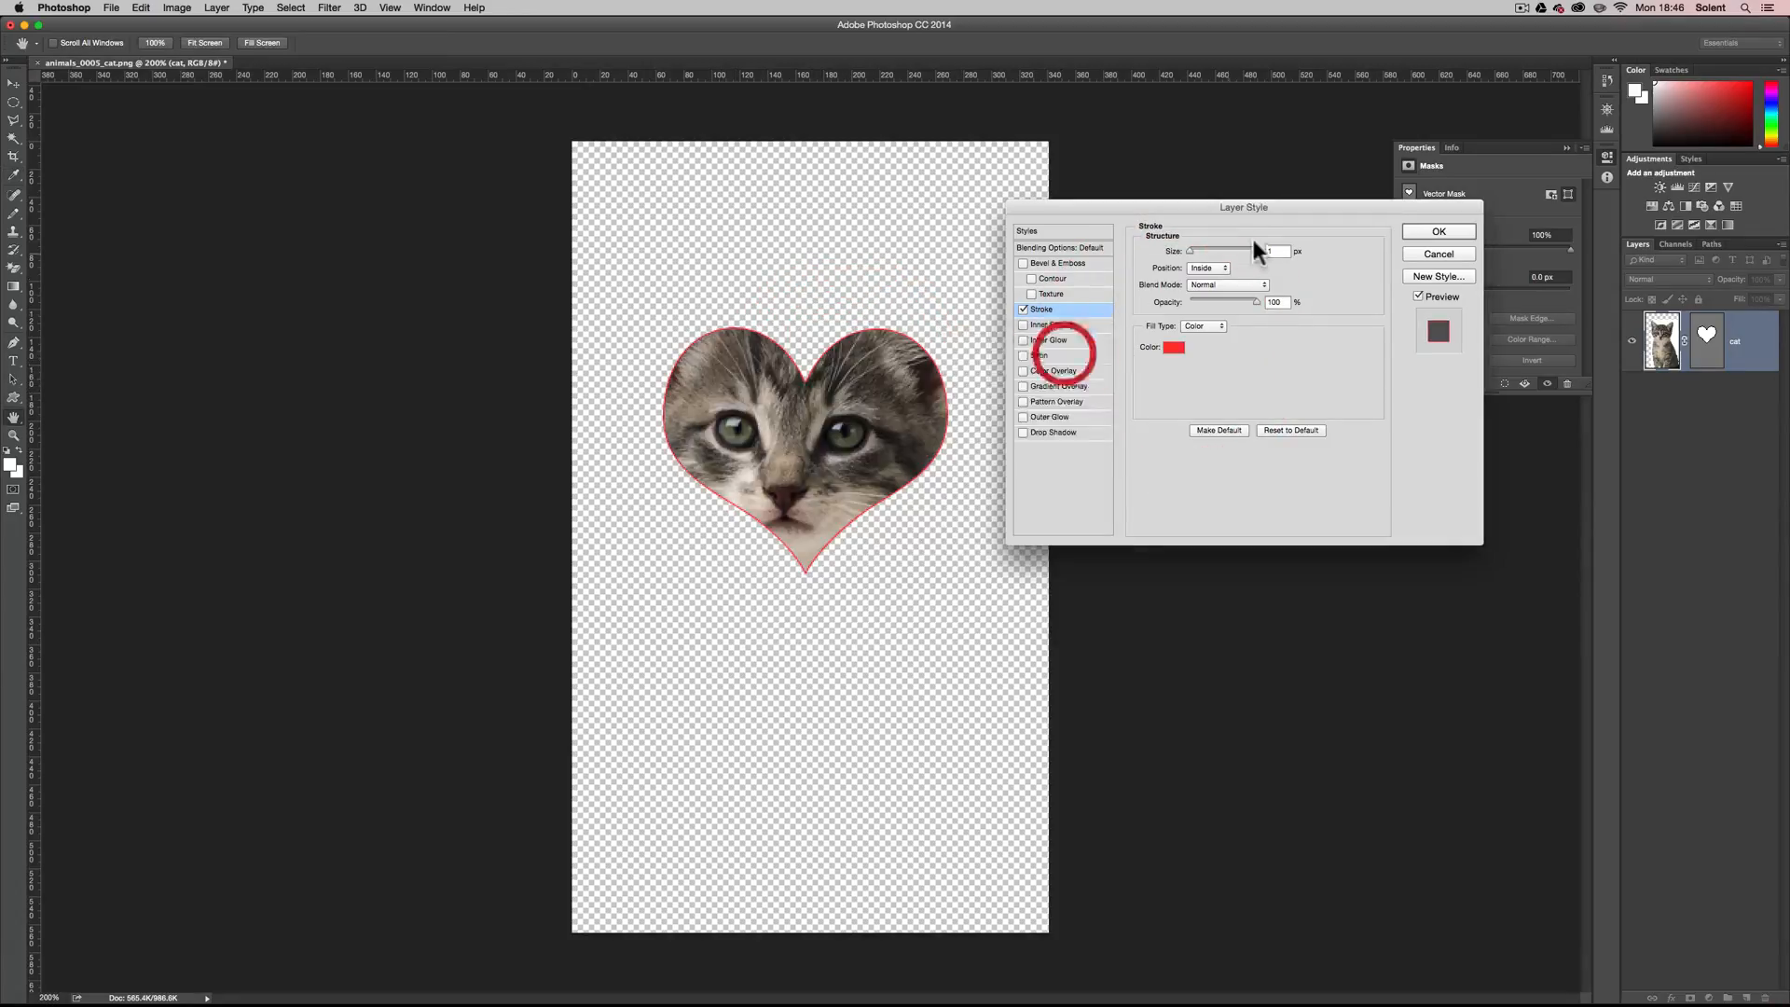
{"action": "left_click", "coordinate": [1195, 250]}
{"action": "left_click_drag", "start_coordinate": [1194, 250], "coordinate": [1192, 250]}
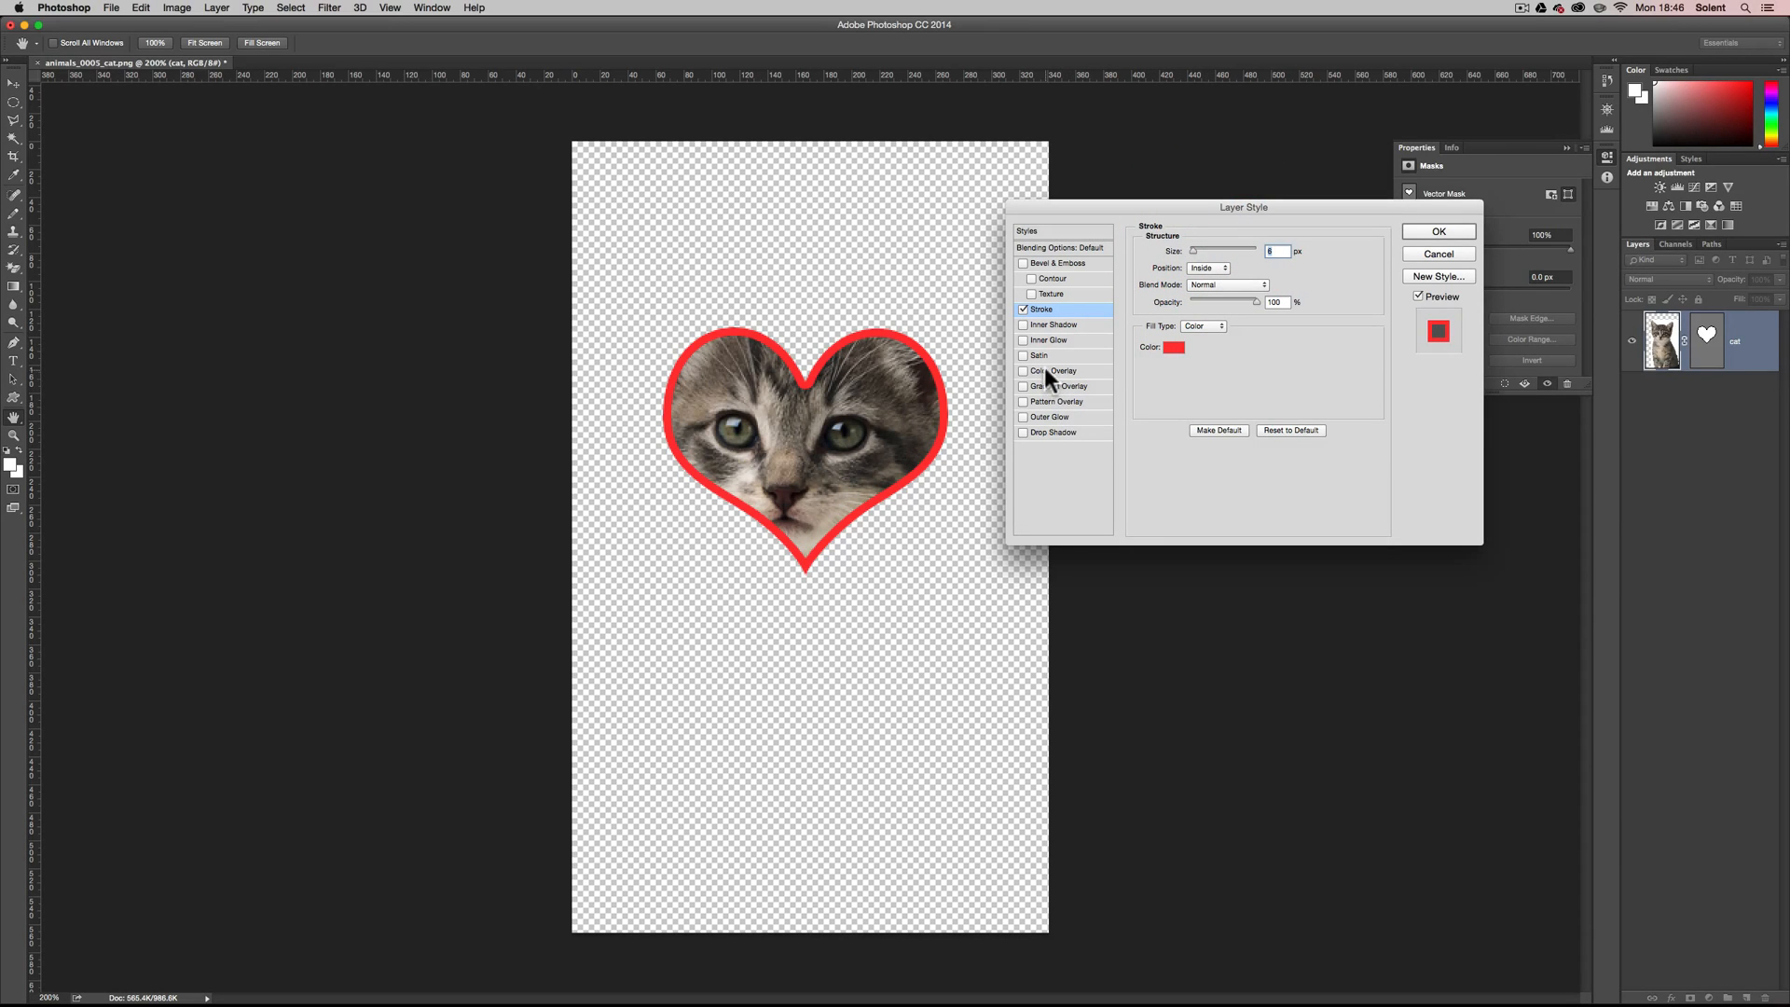
Add a drop shadow with a distance of about 18 px to the cat layer and apply the layer style.
{"action": "left_click", "coordinate": [1055, 430]}
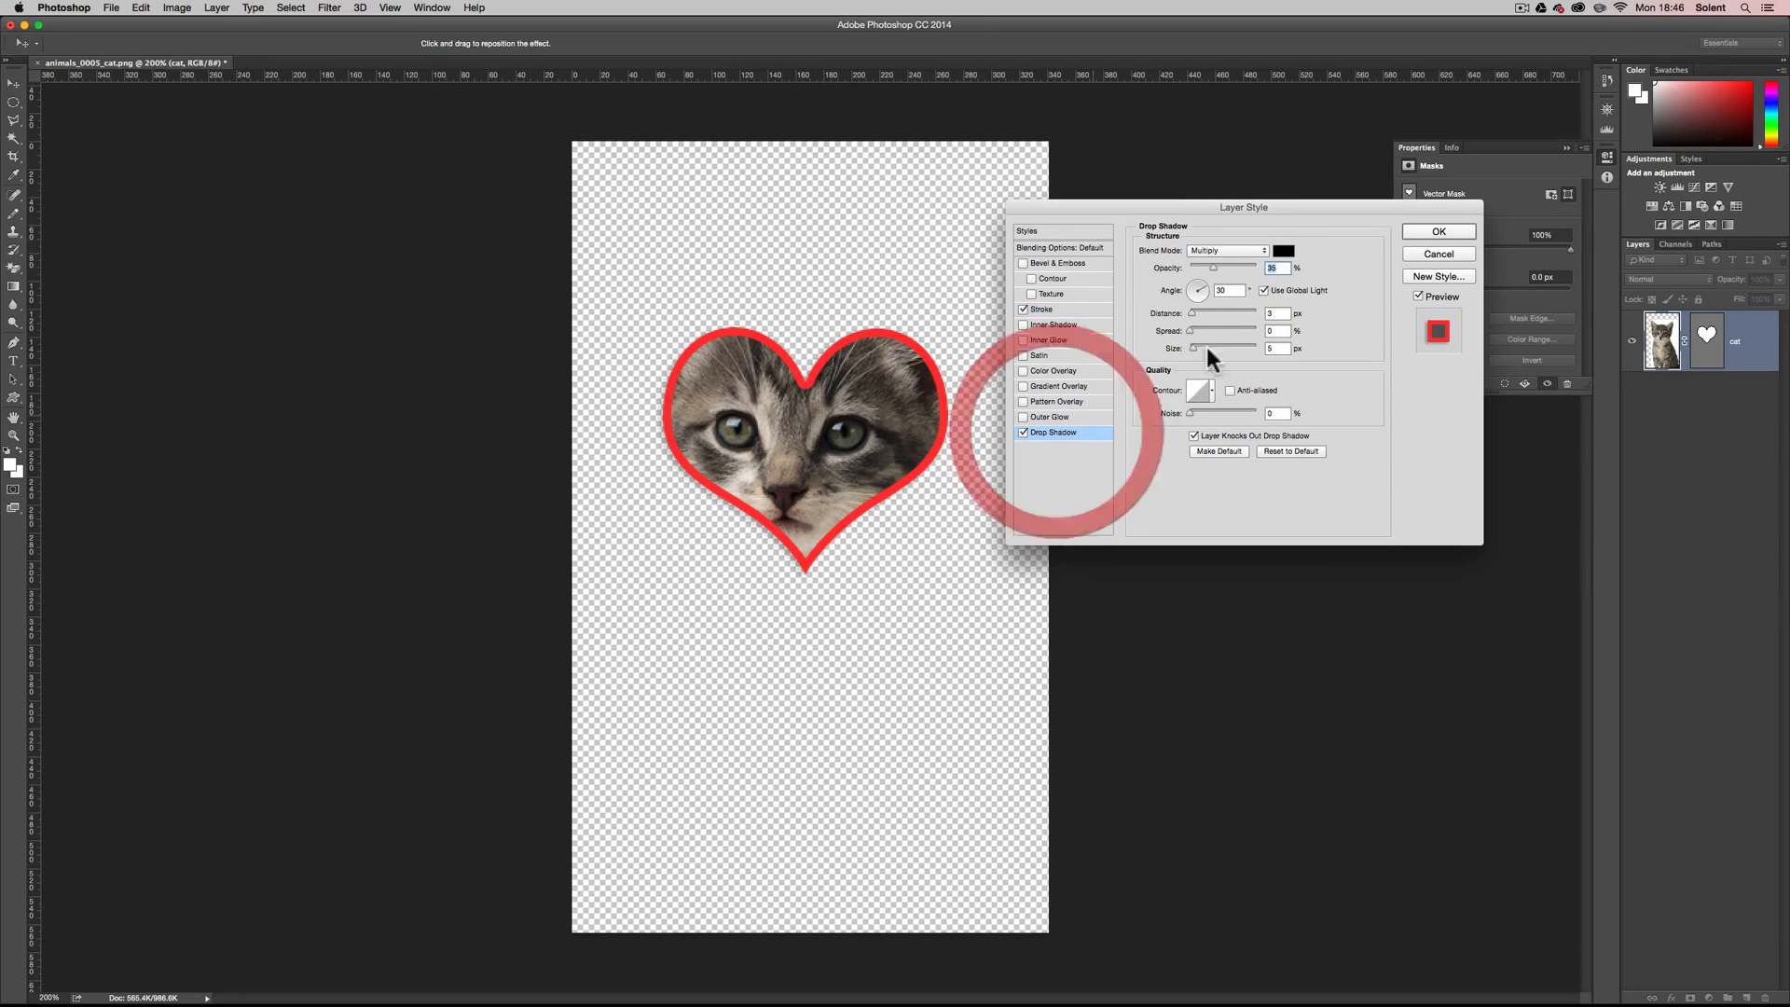
{"action": "left_click_drag", "start_coordinate": [1195, 313], "coordinate": [1200, 317]}
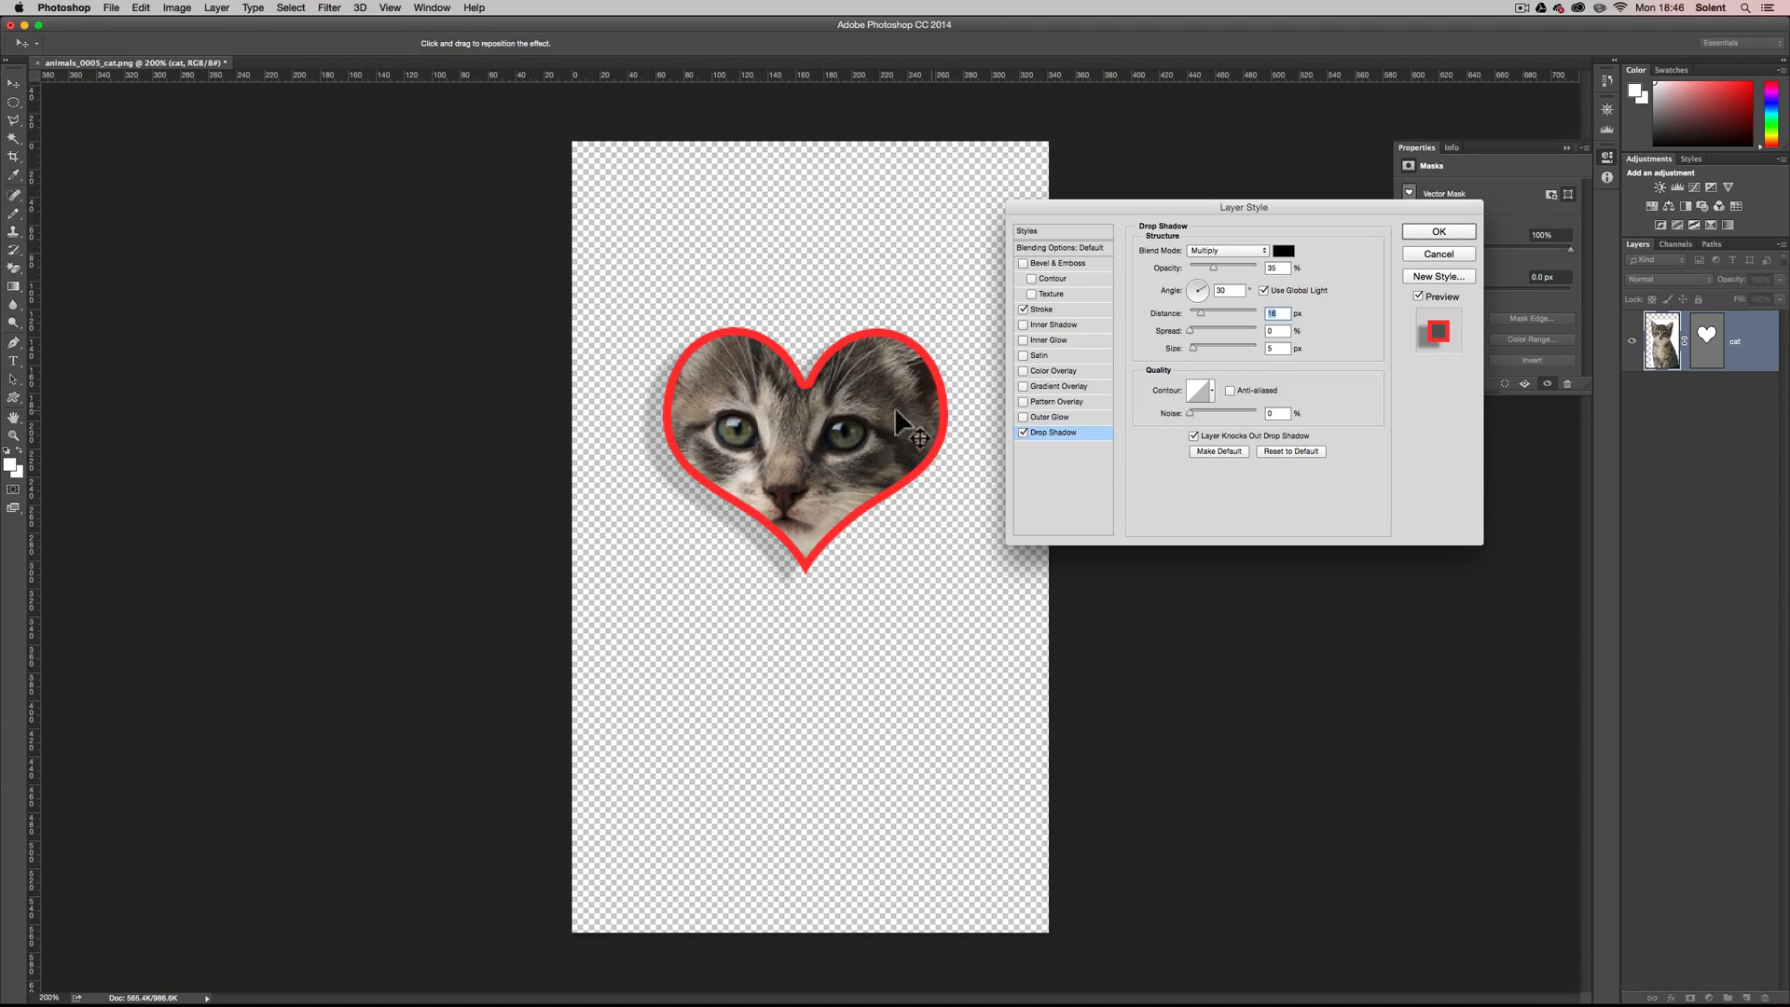
{"action": "left_click", "coordinate": [1444, 233]}
Restore the whole cat by deleting its vector mask, hiding the layer effects, and moving the cat back up and left.
{"action": "right_click", "coordinate": [1709, 347]}
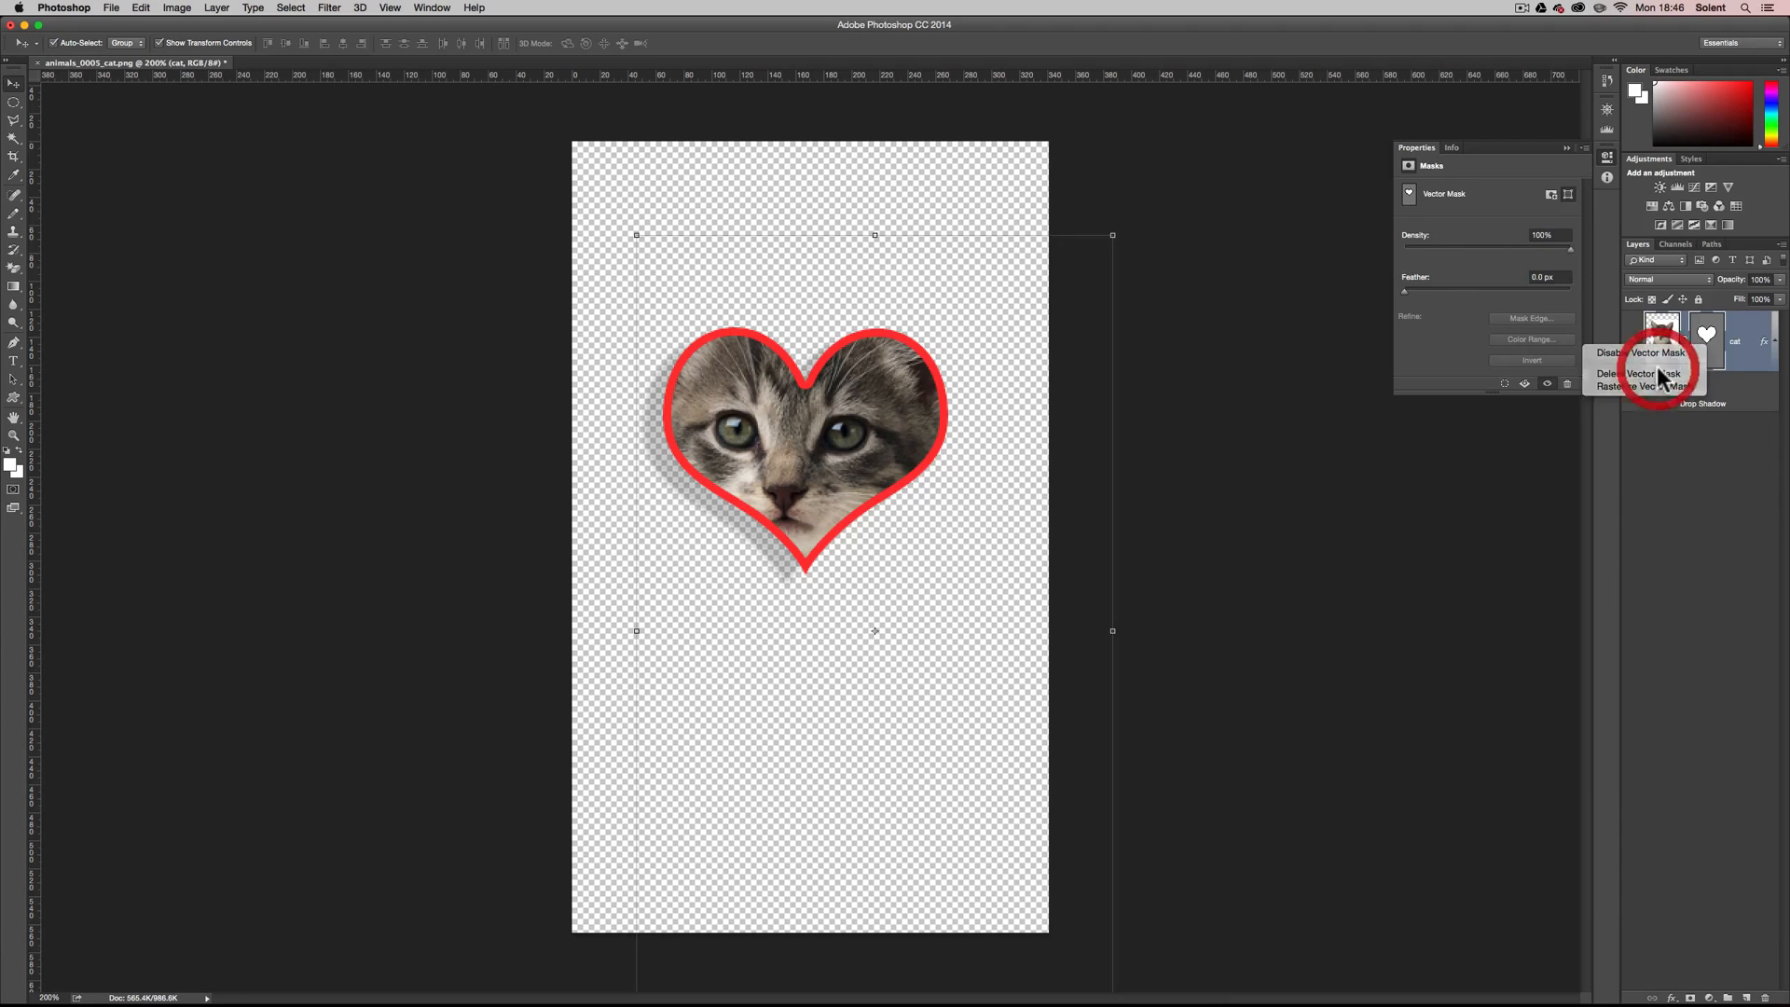
{"action": "left_click", "coordinate": [1352, 792]}
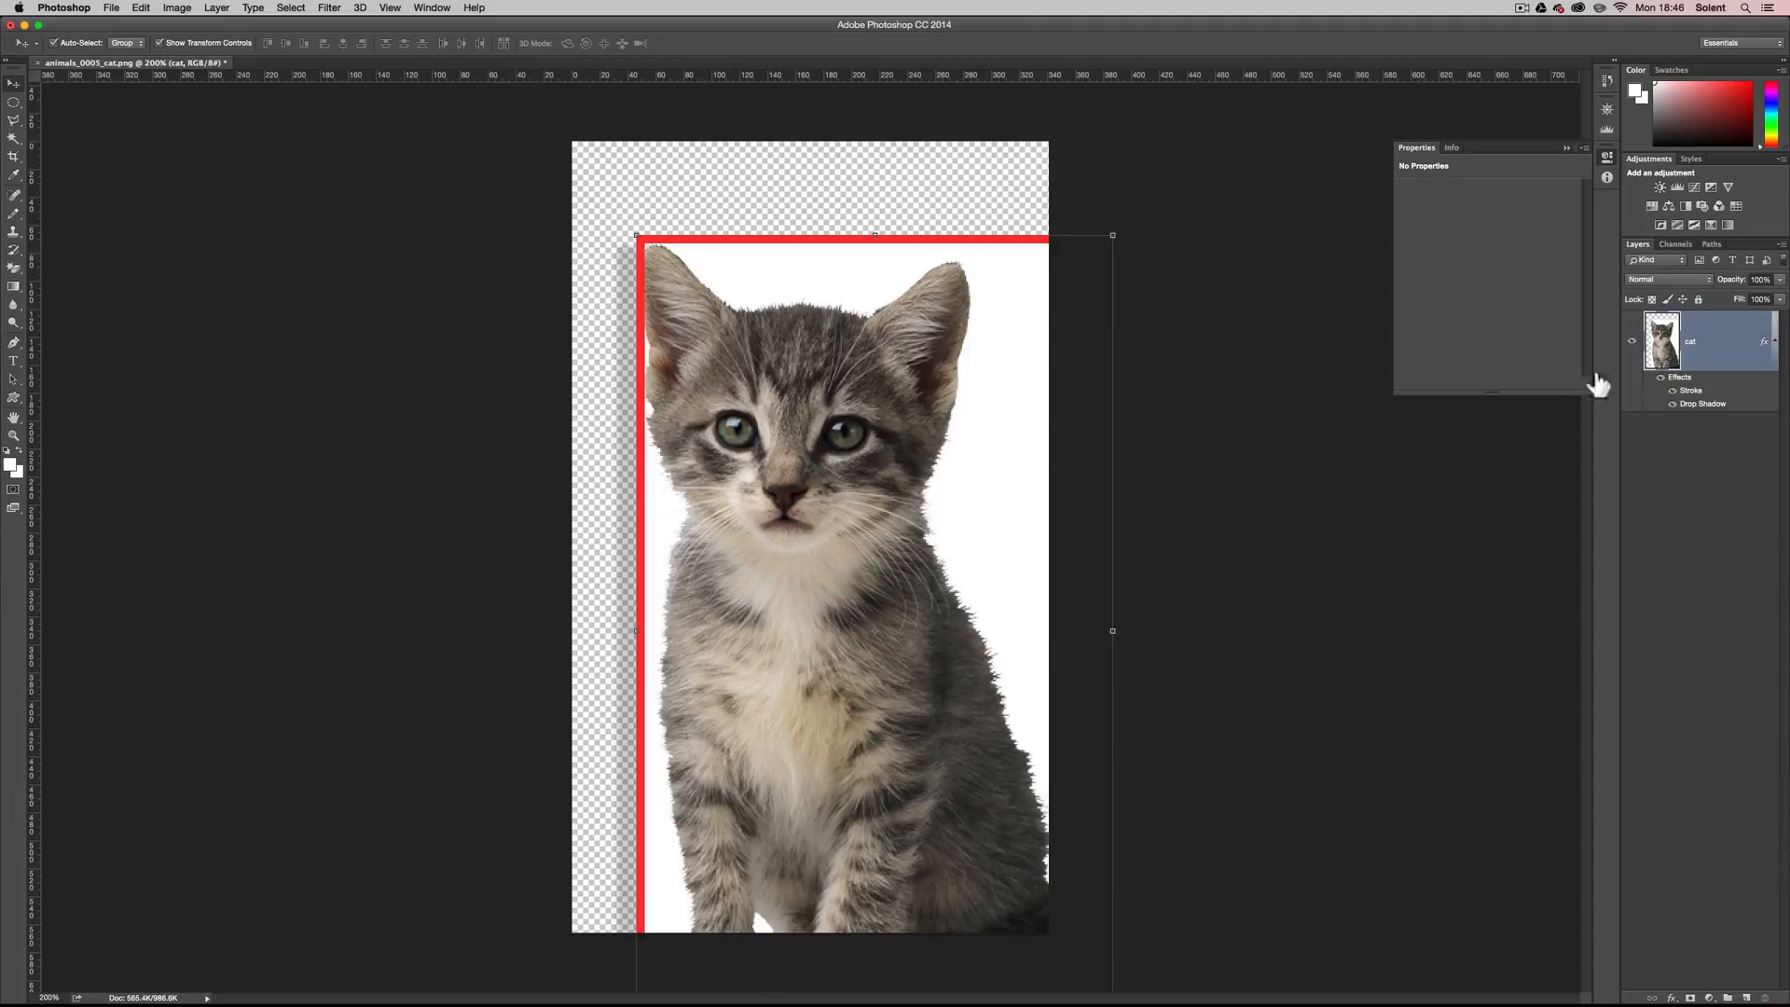
{"action": "left_click", "coordinate": [1660, 378]}
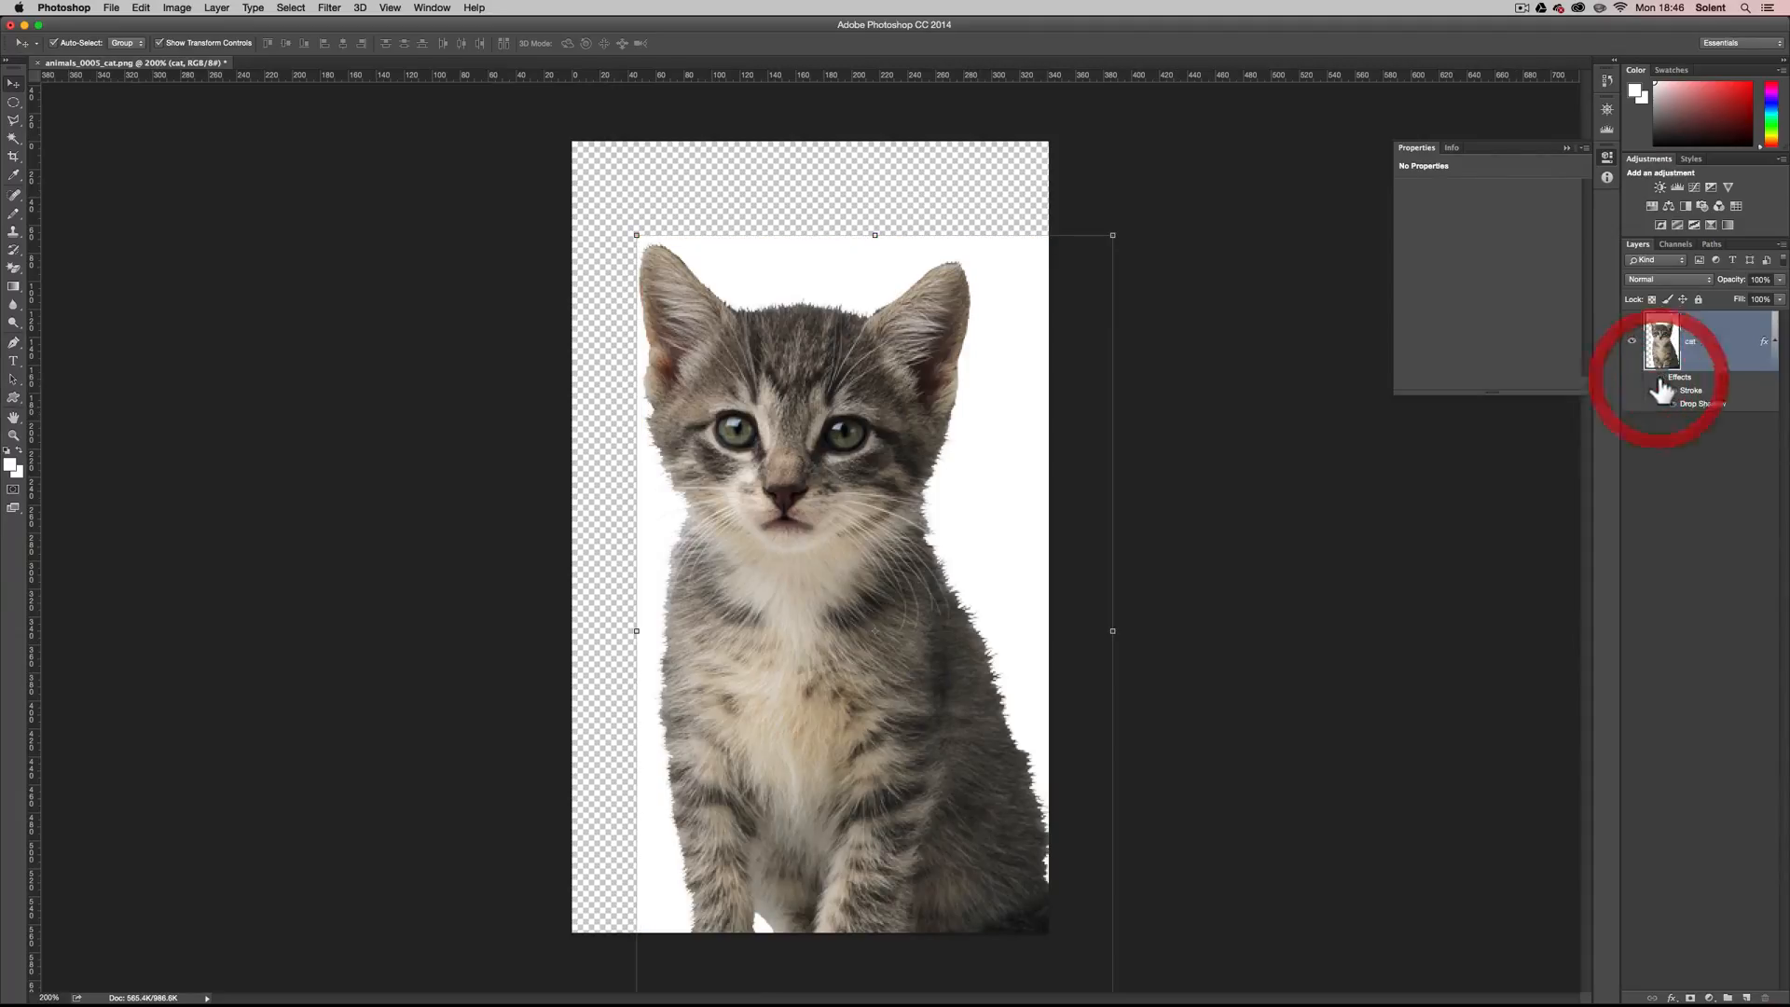
{"action": "left_click_drag", "start_coordinate": [791, 474], "coordinate": [722, 373]}
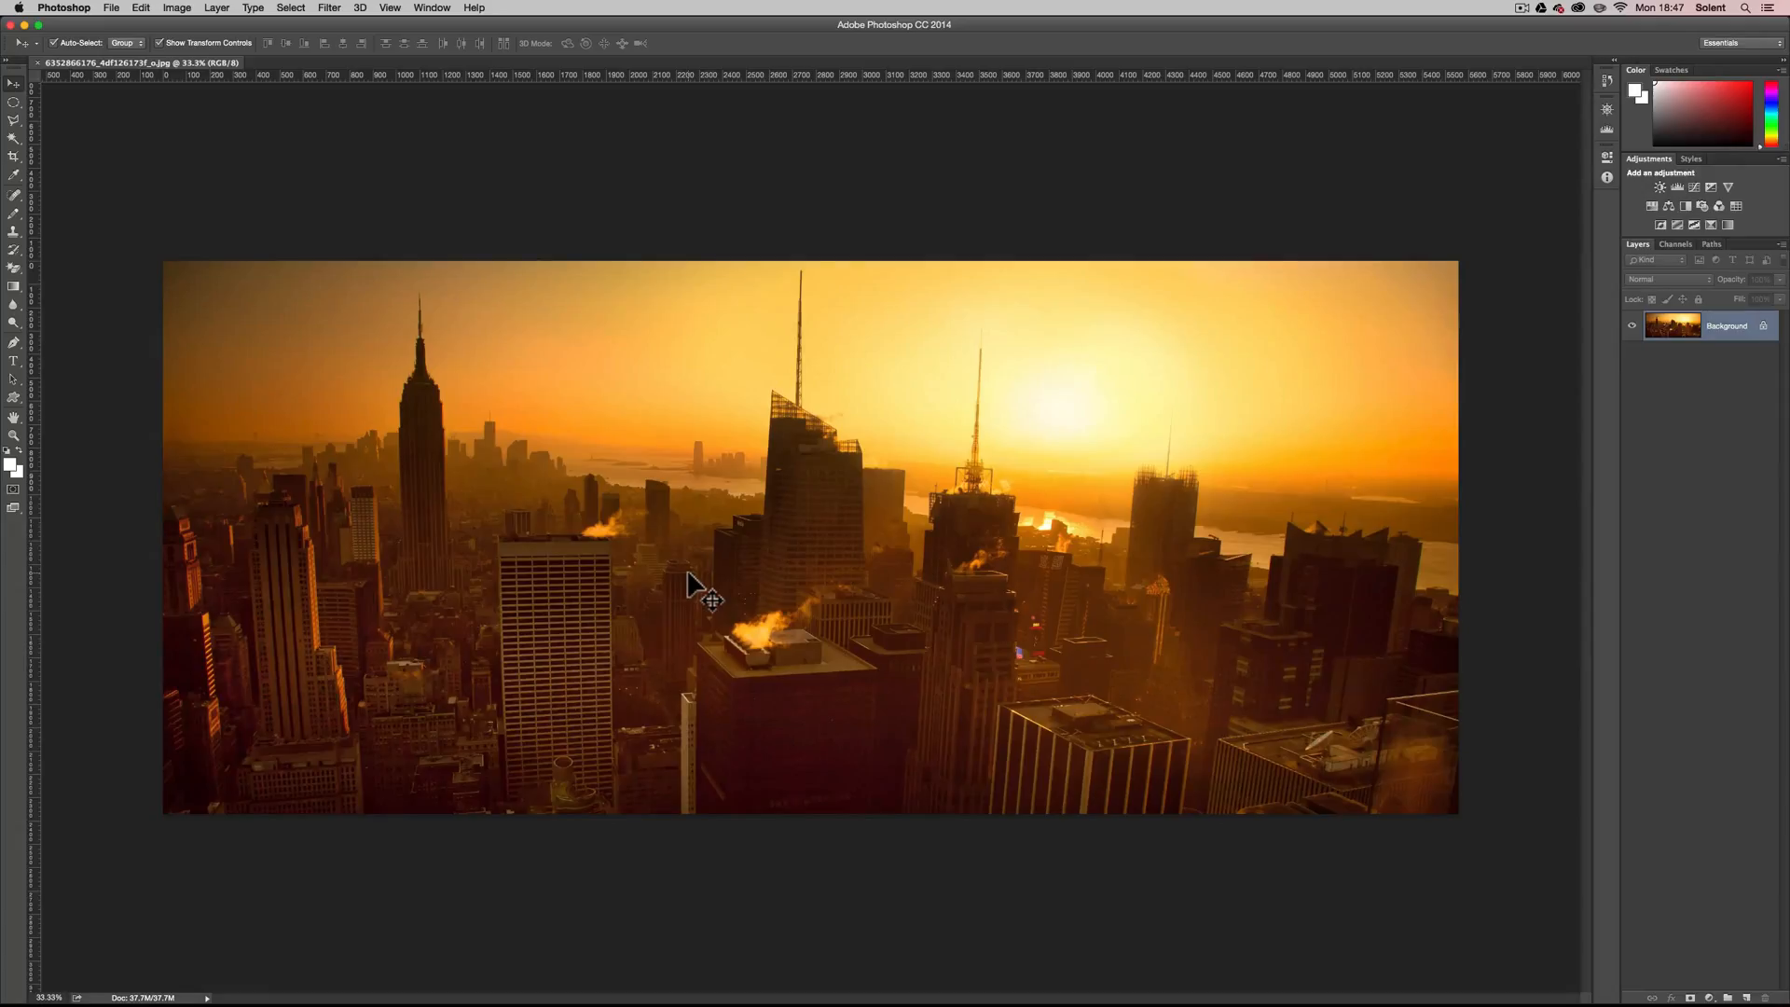
Convert the Background layer of the skyline photo into an editable layer named nyc.
{"action": "double_click", "coordinate": [1712, 328]}
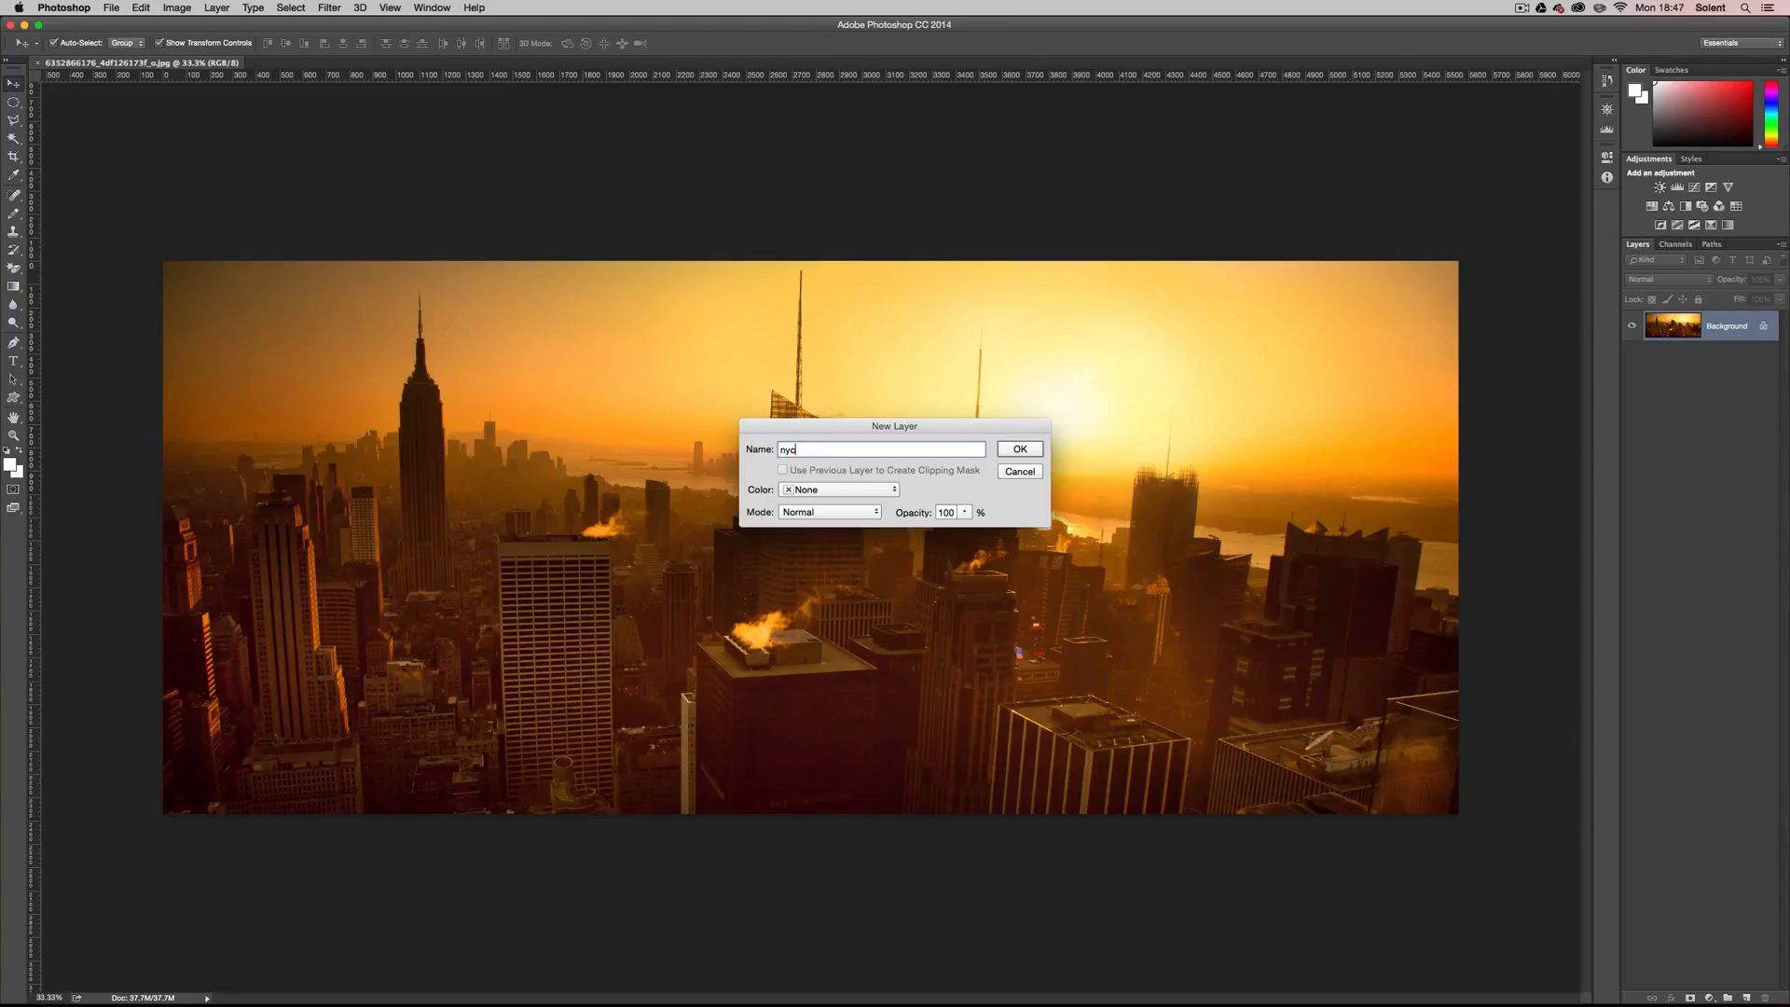
{"action": "type", "text": "nyc"}
{"action": "left_click", "coordinate": [1020, 447]}
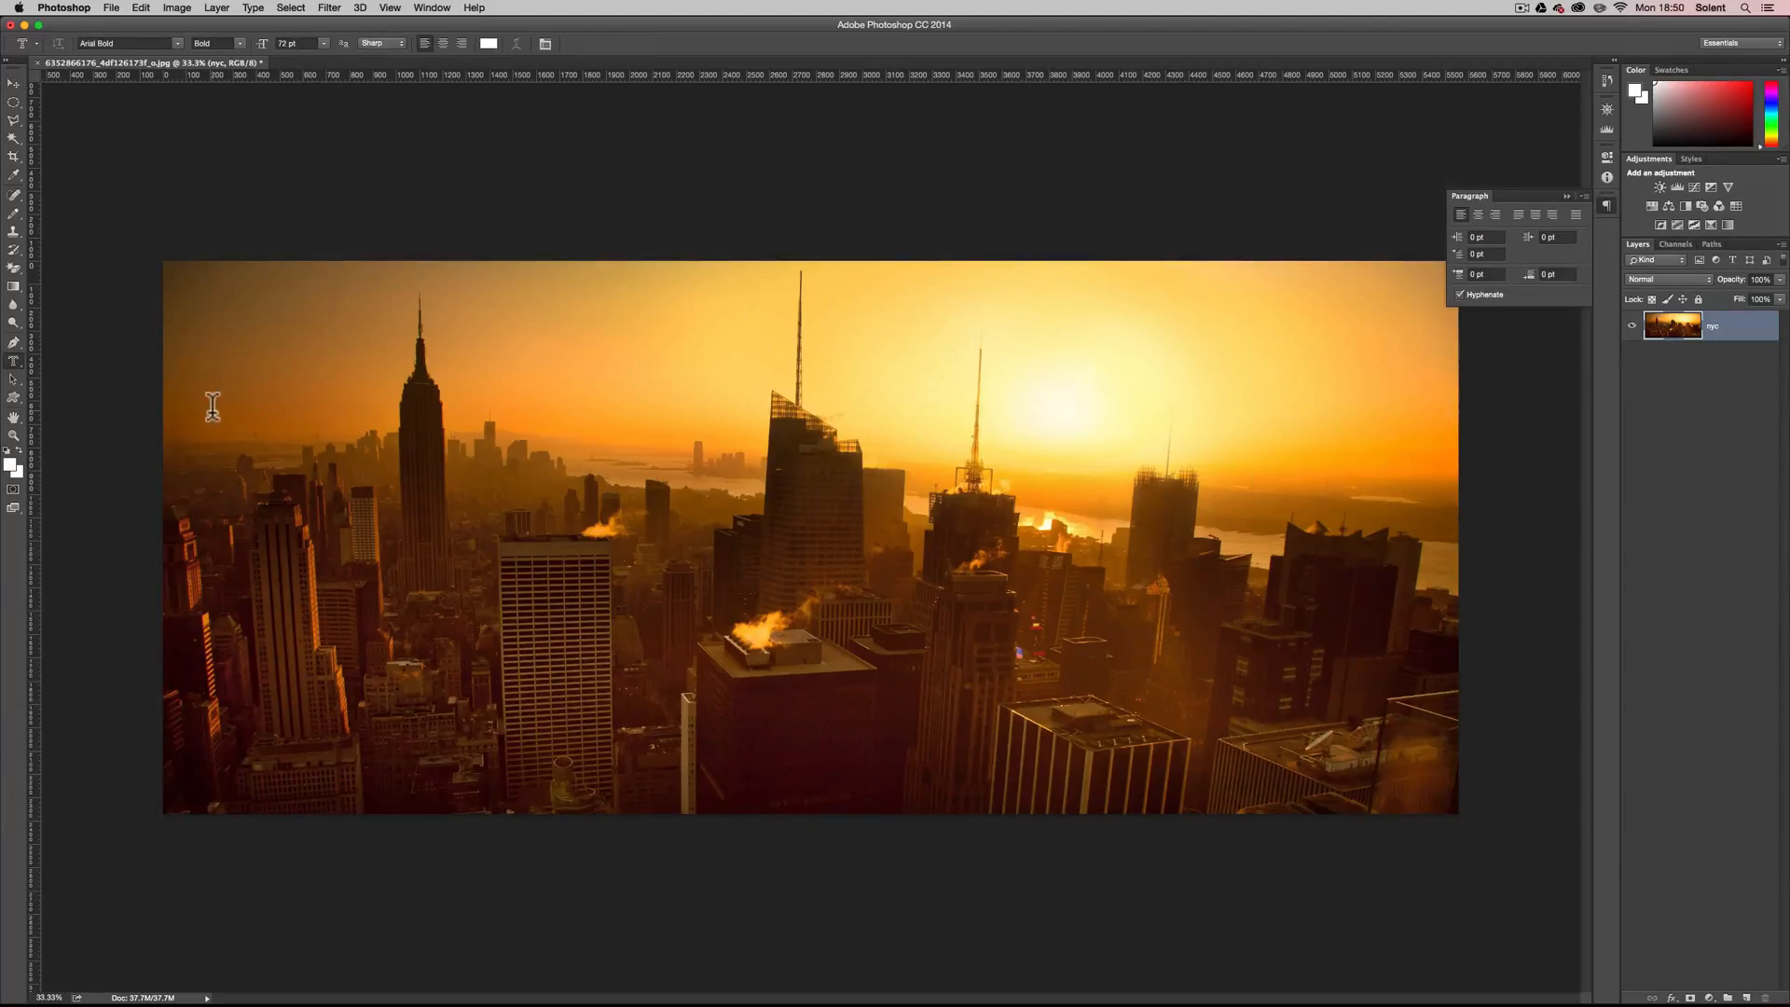
Create a horizontal type mask reading NEW YORK in 200 pt Arial Bold, starting over the buildings near the photo's left edge.
{"action": "left_click", "coordinate": [213, 644]}
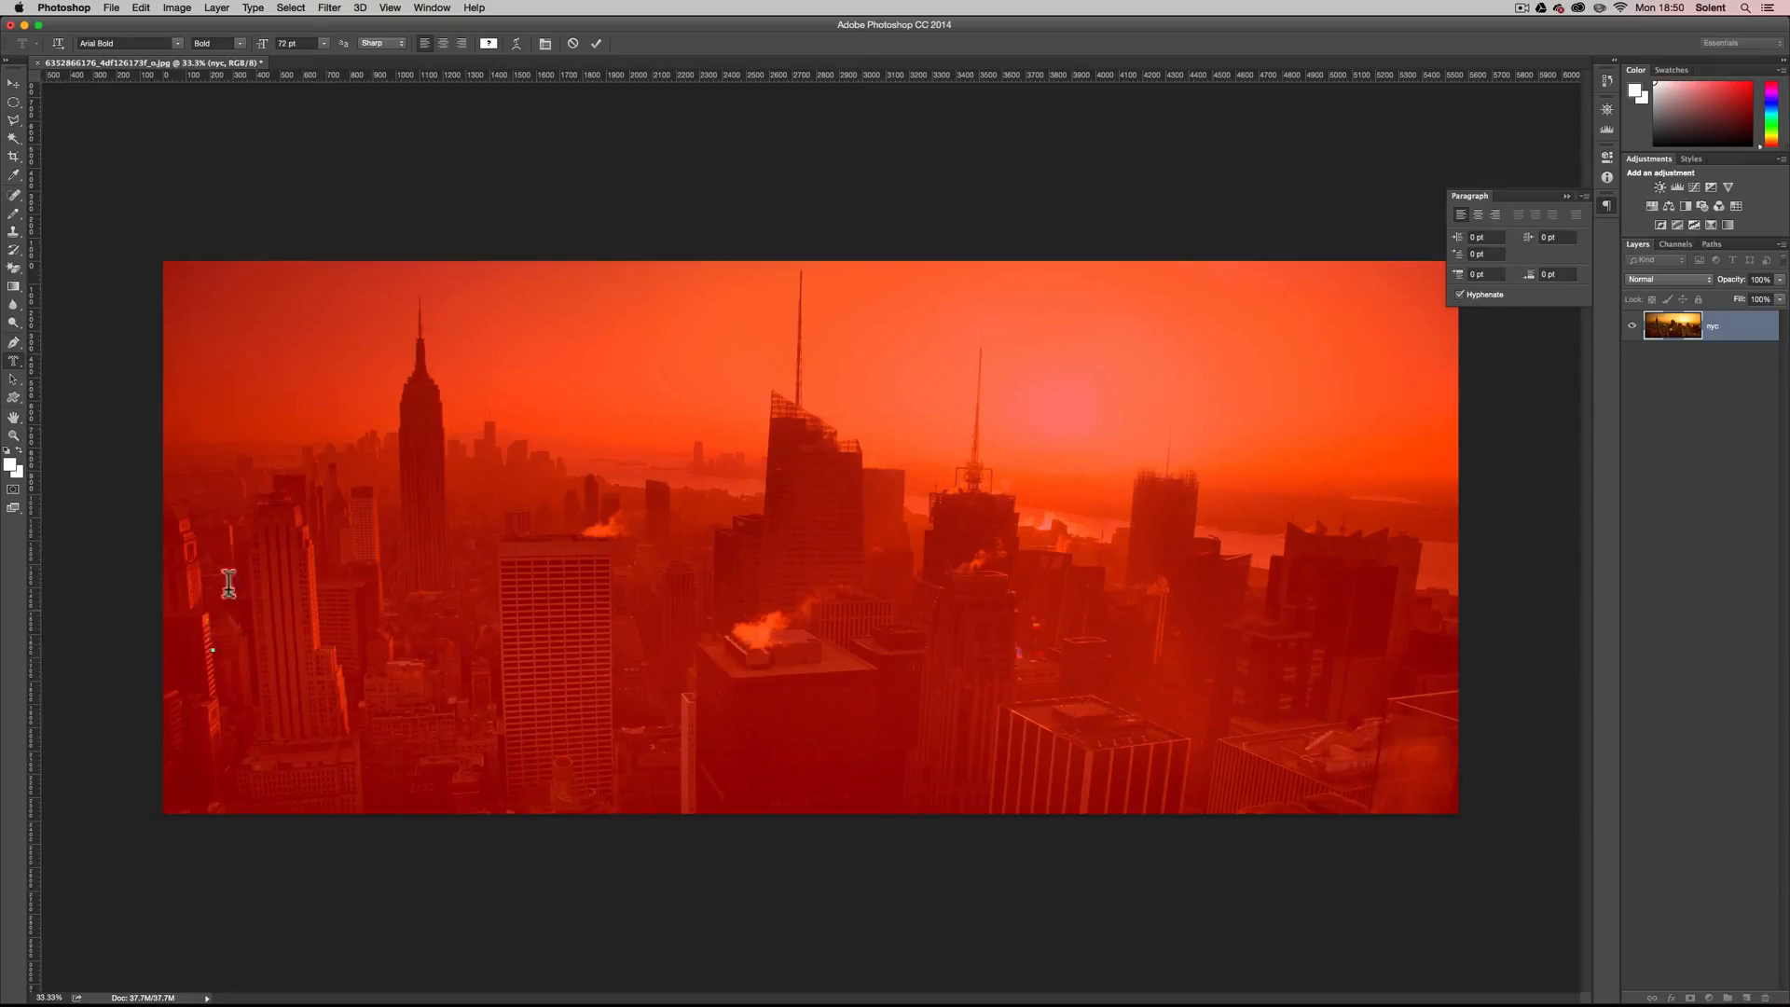
{"action": "left_click", "coordinate": [261, 43]}
{"action": "type", "text": "200"}
{"action": "left_click", "coordinate": [213, 650]}
{"action": "type", "text": "N"}
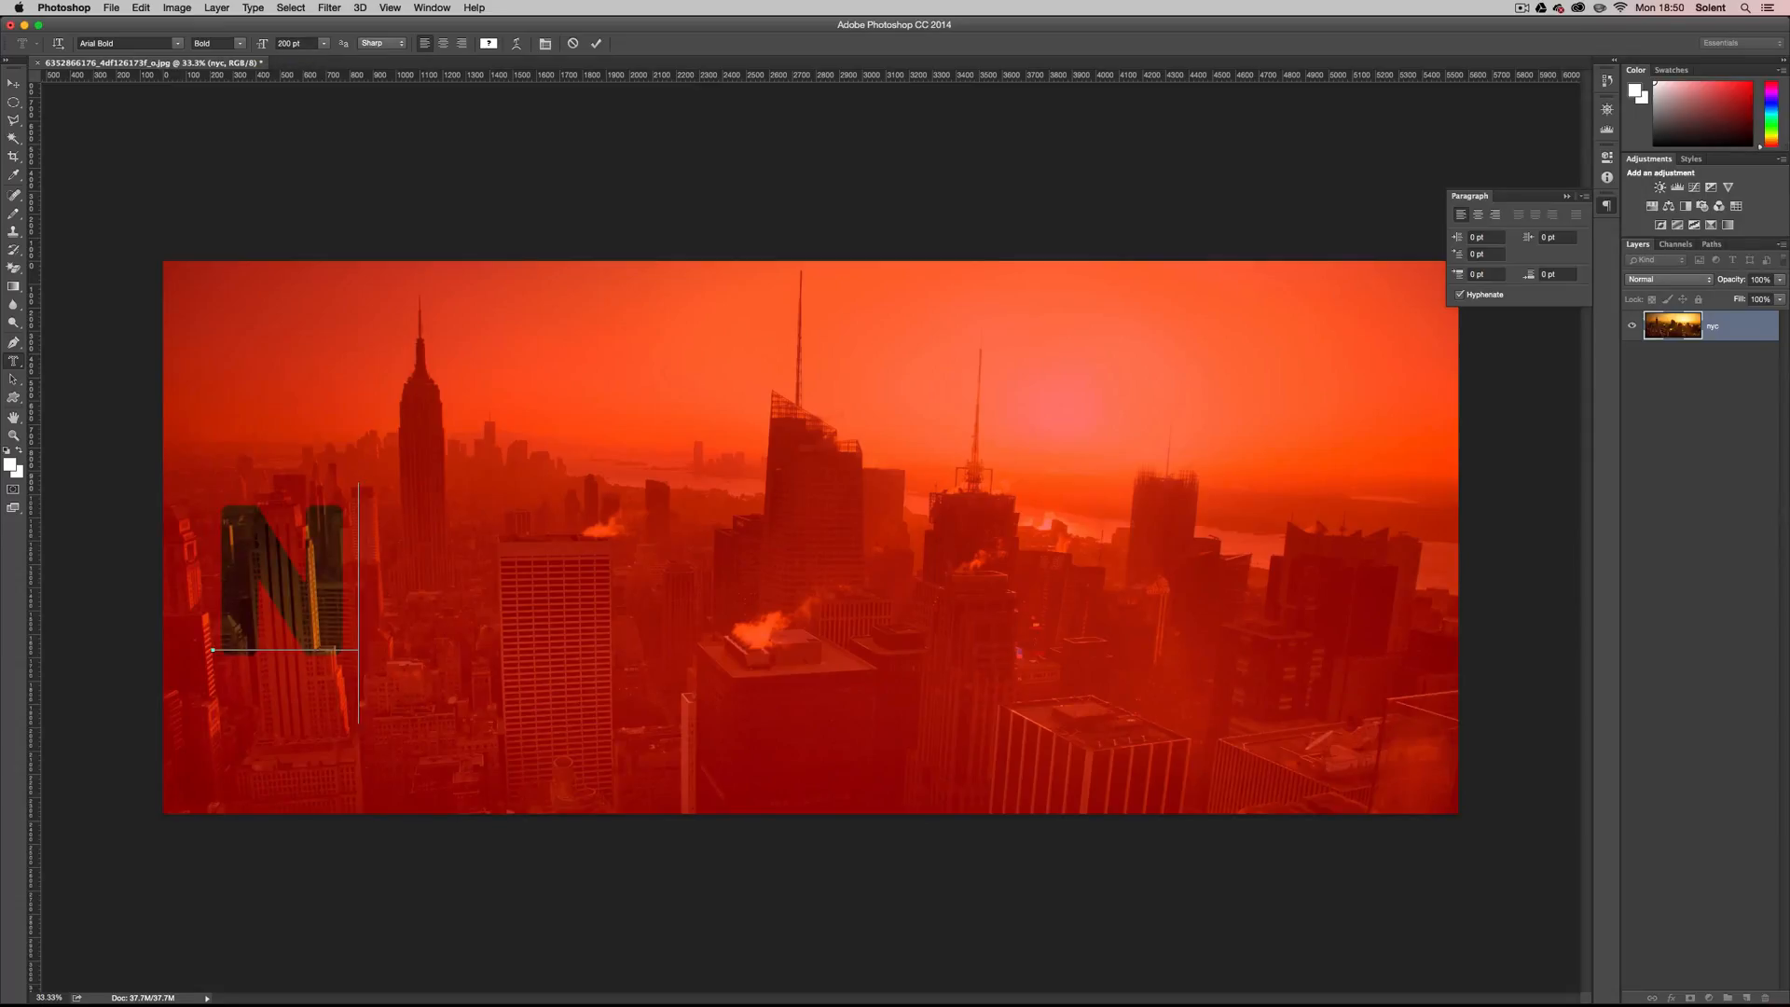
{"action": "type", "text": "EW"}
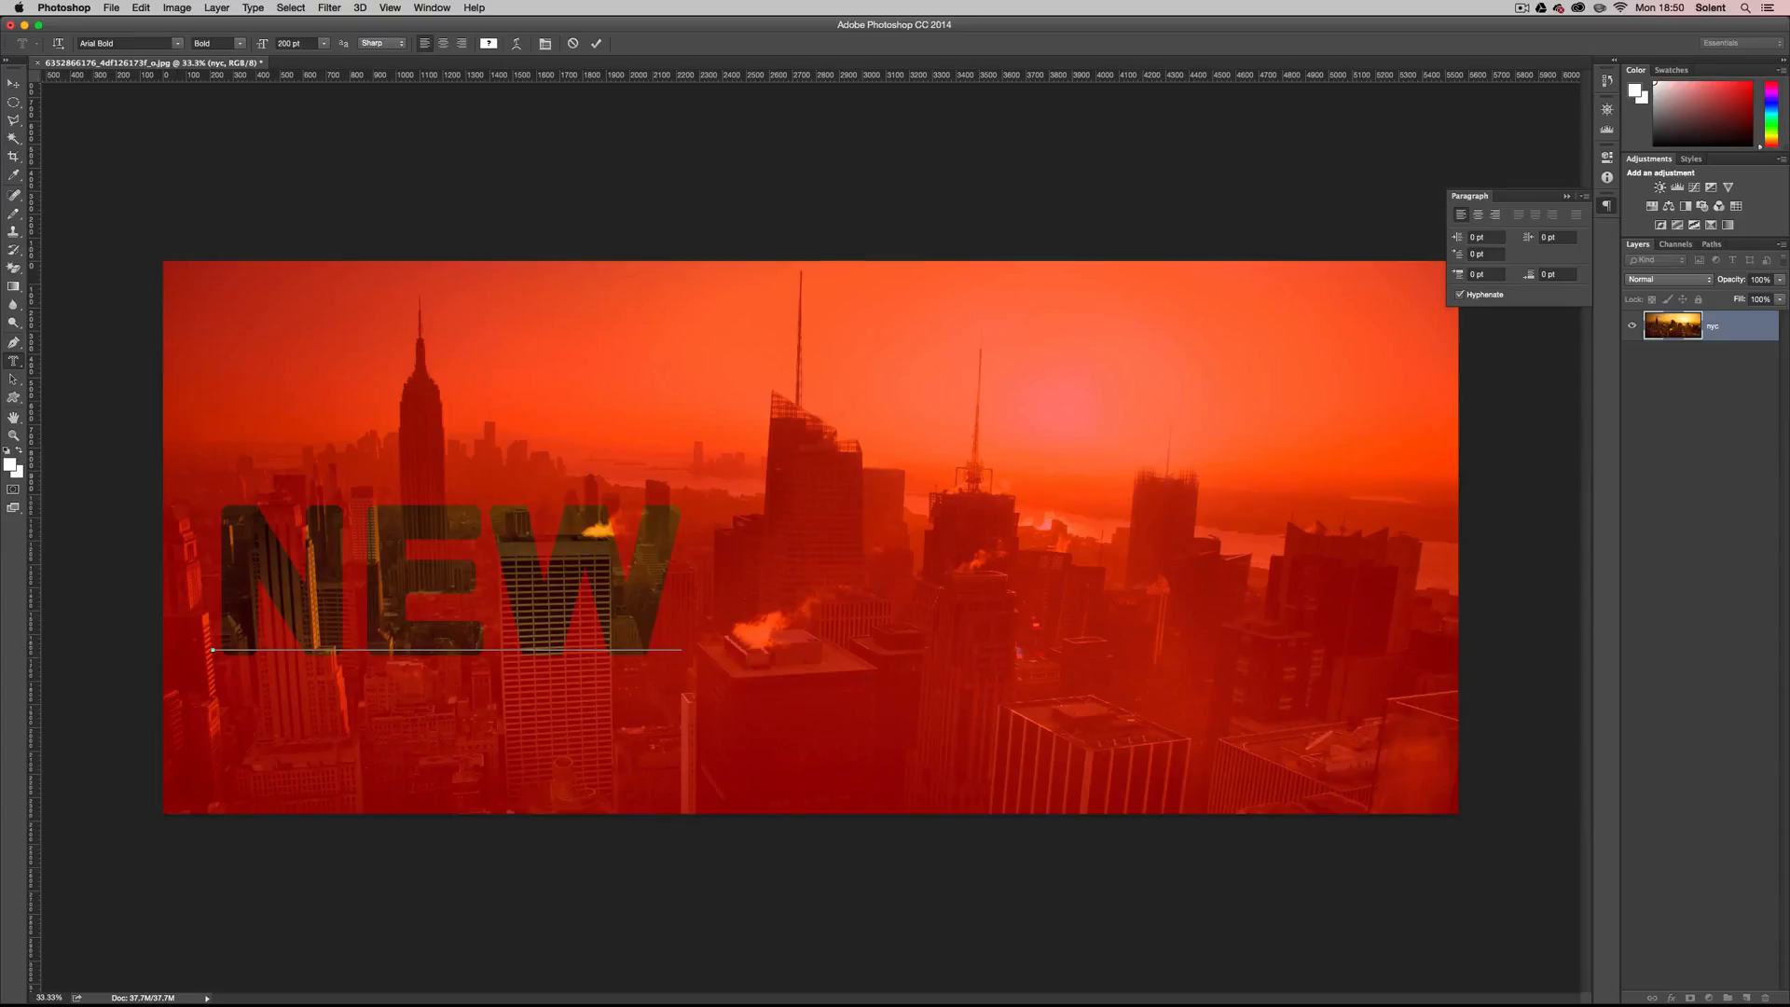
{"action": "type", "text": " YO"}
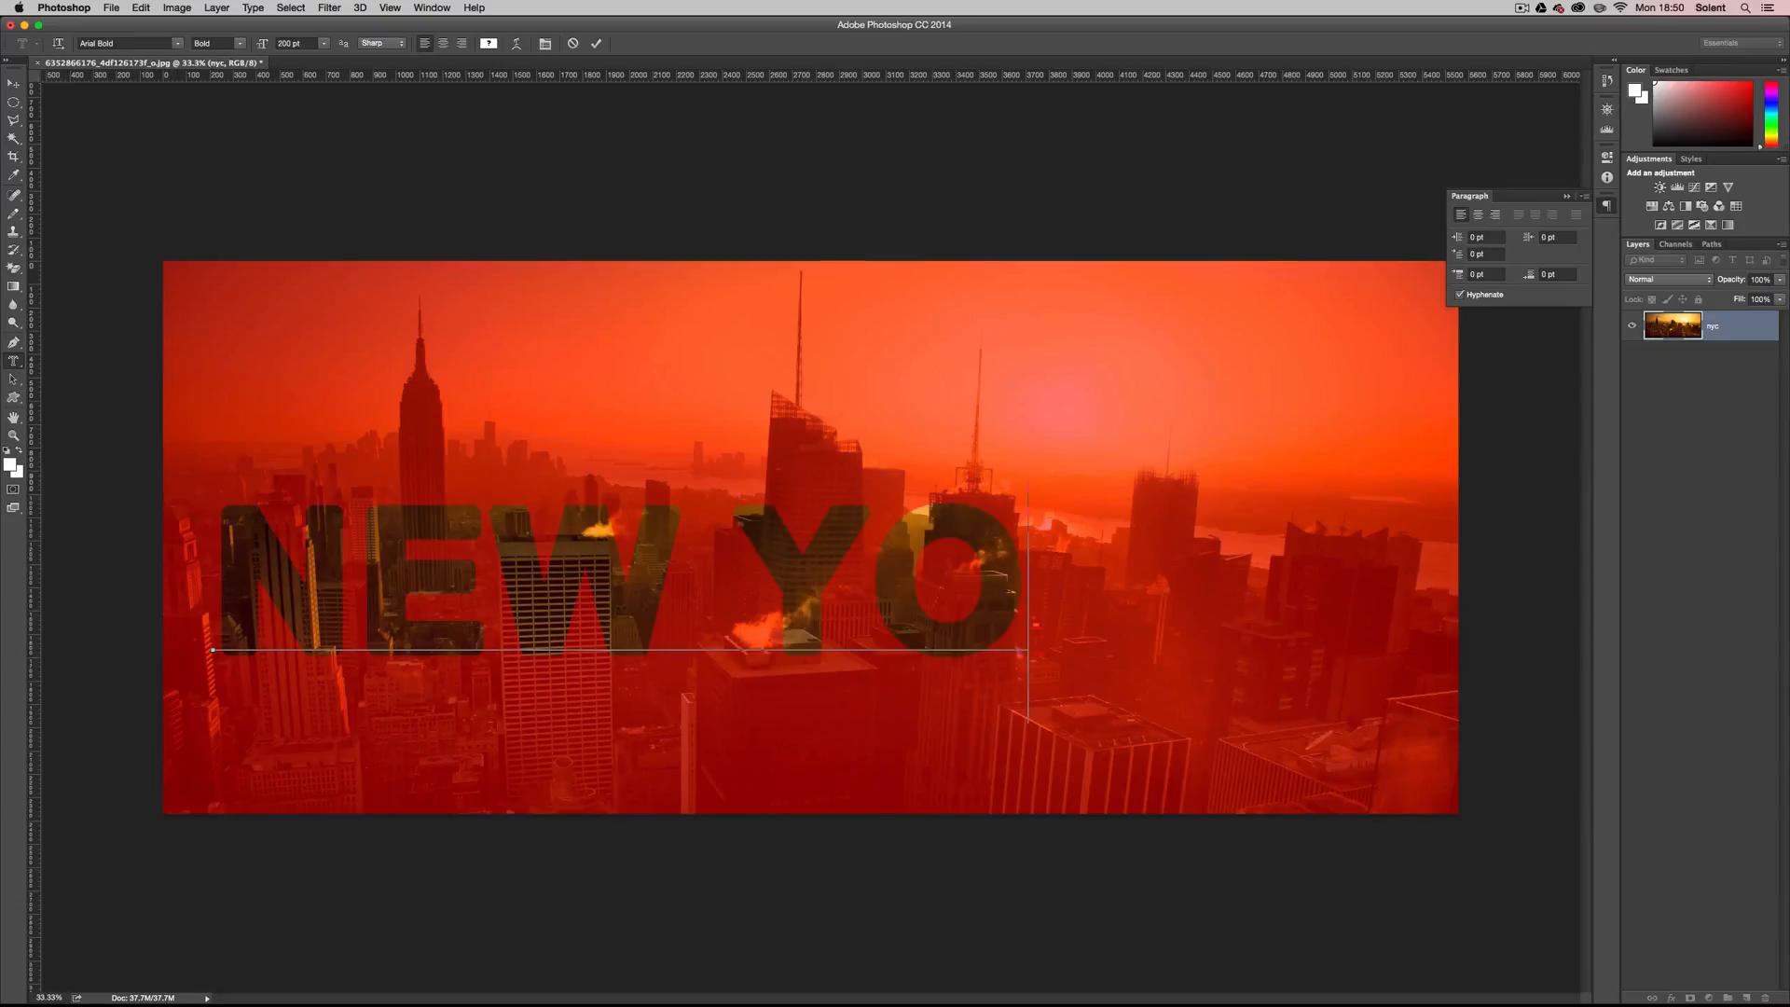
{"action": "type", "text": "RK"}
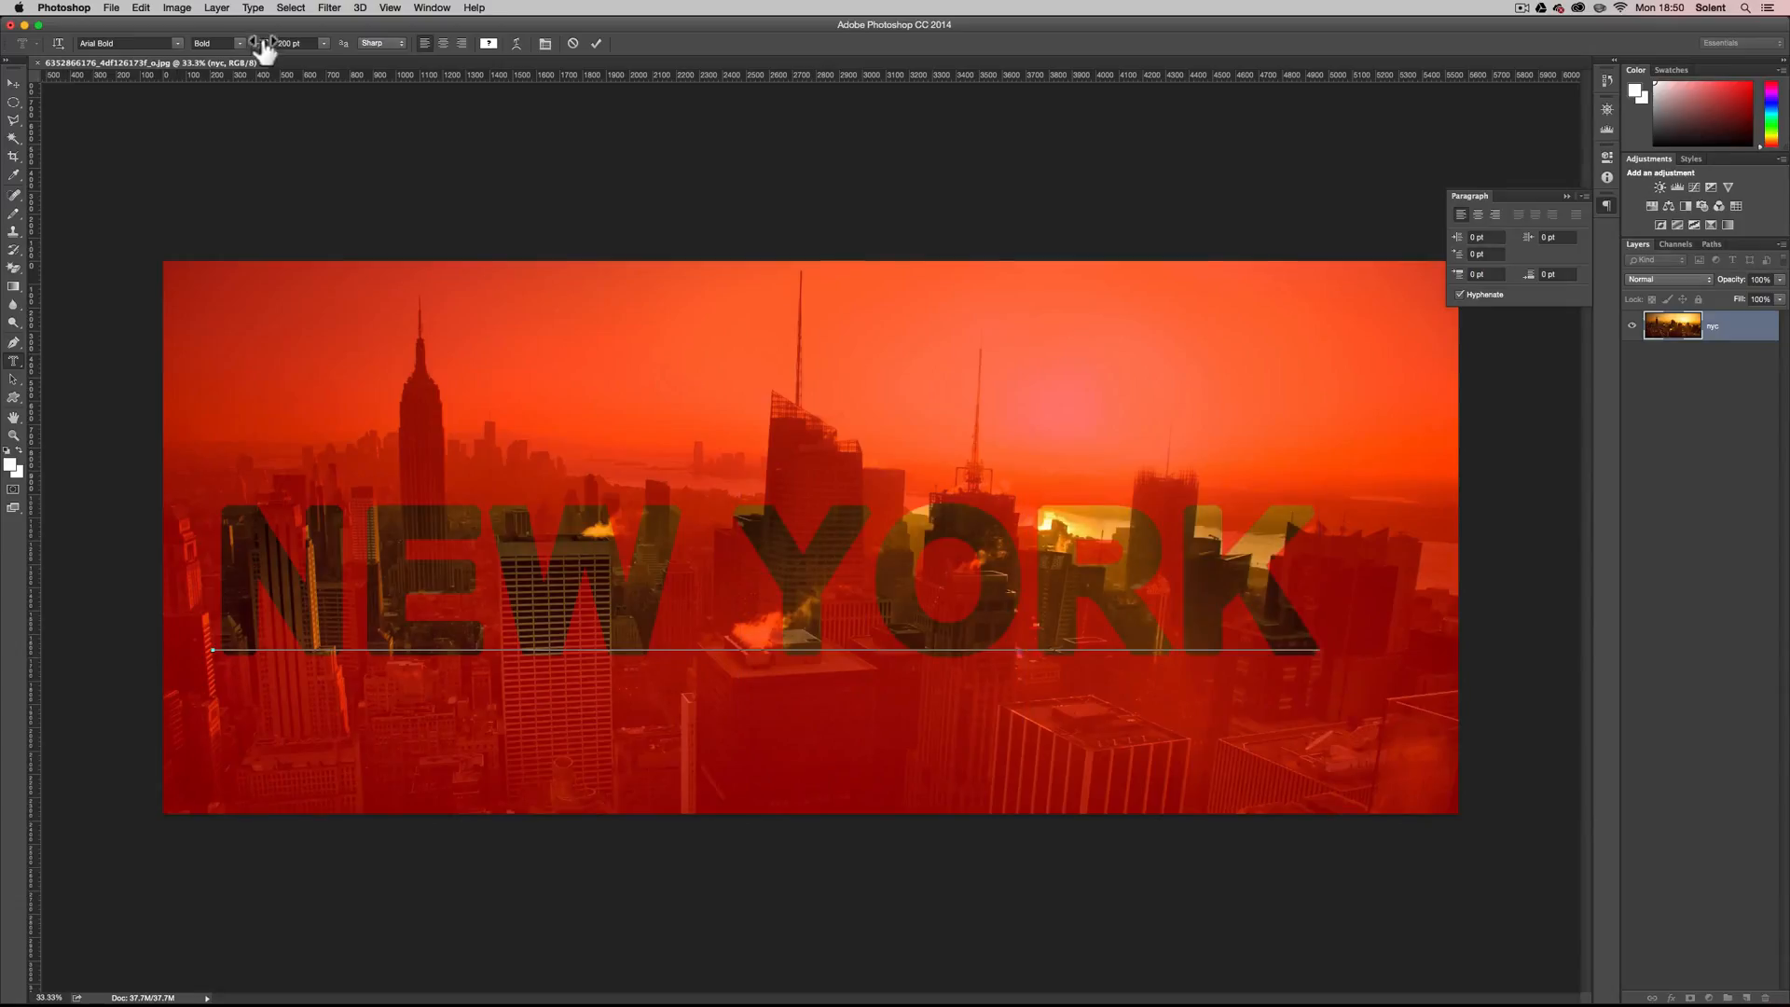
Enlarge the NEW YORK mask text to 230 pt and commit it as a selection.
{"action": "double_click", "coordinate": [239, 539]}
{"action": "left_click_drag", "start_coordinate": [840, 580], "coordinate": [1319, 597]}
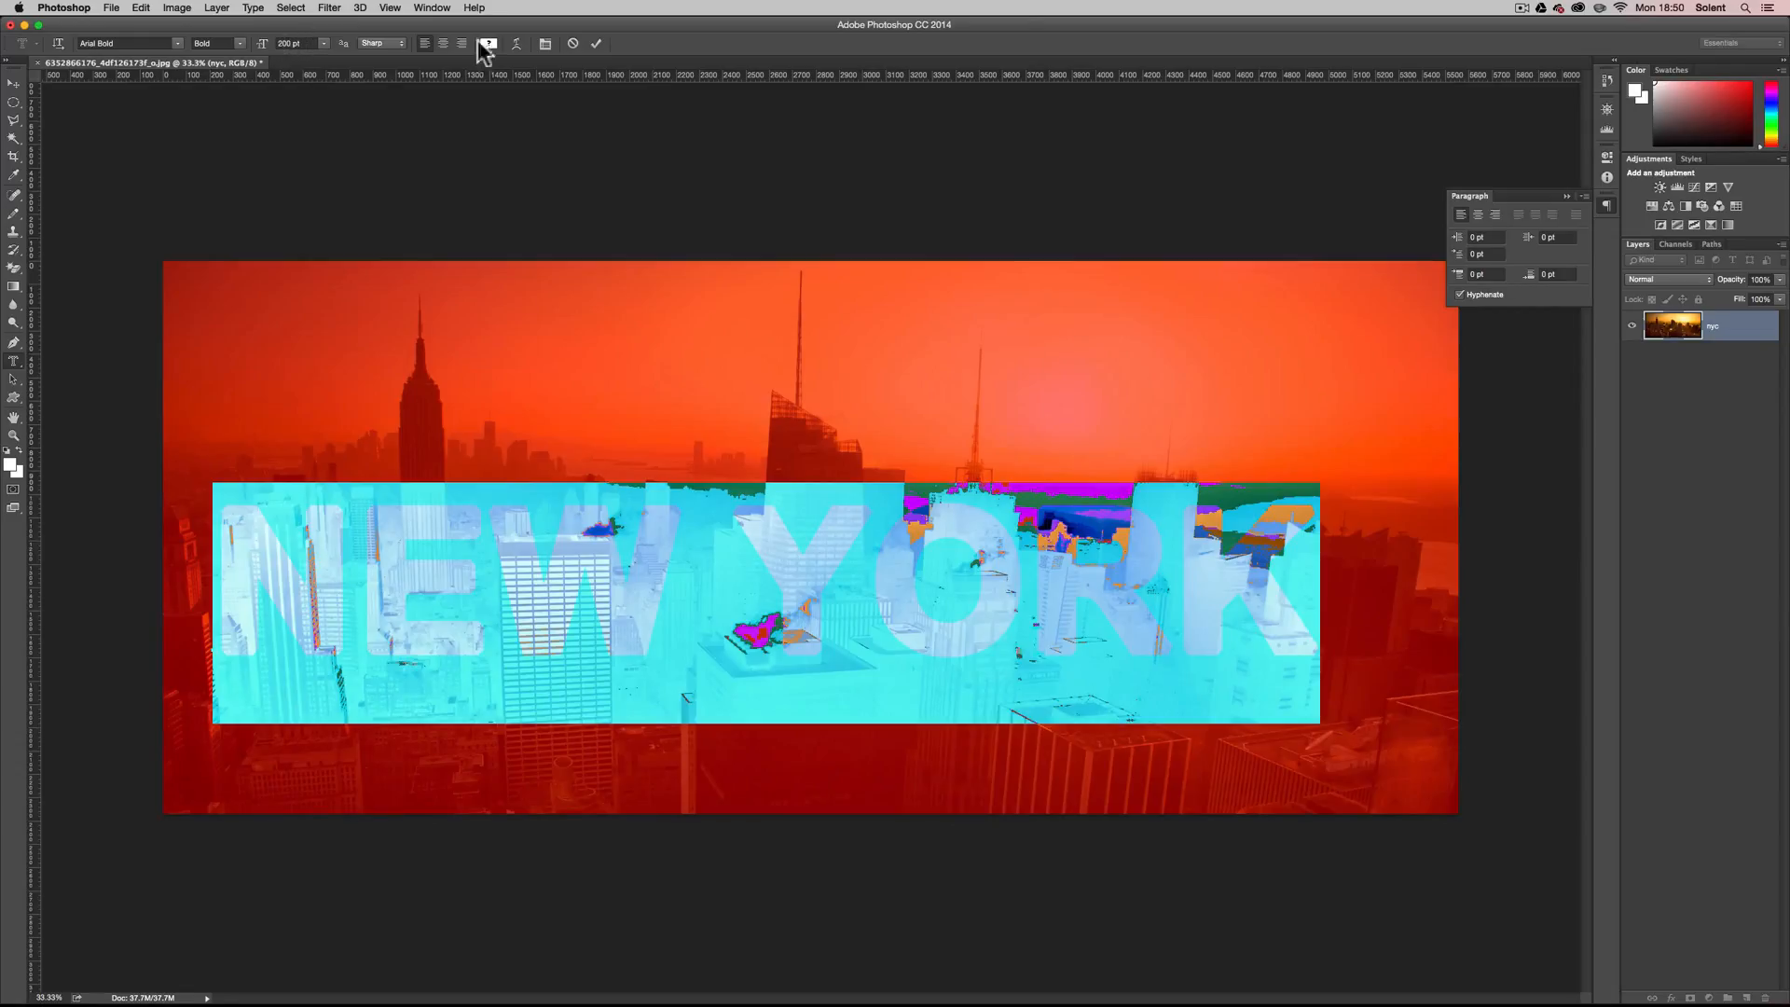
{"action": "left_click", "coordinate": [546, 43]}
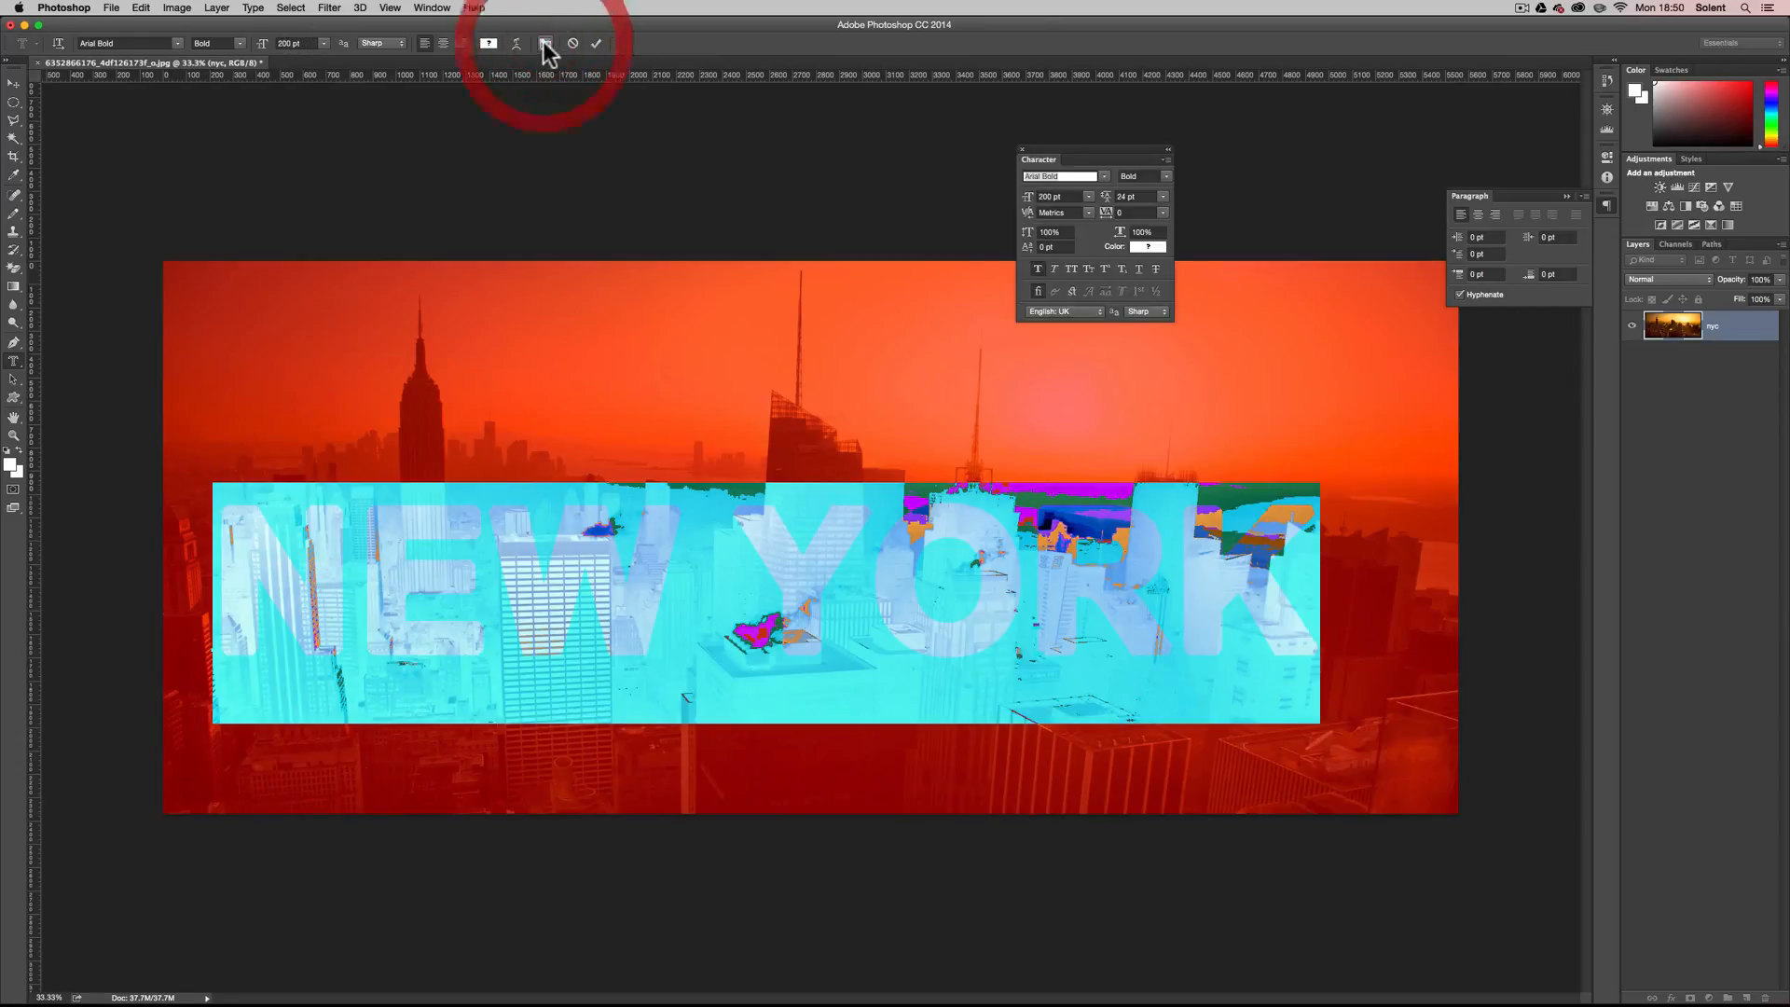
{"action": "left_click", "coordinate": [1049, 196]}
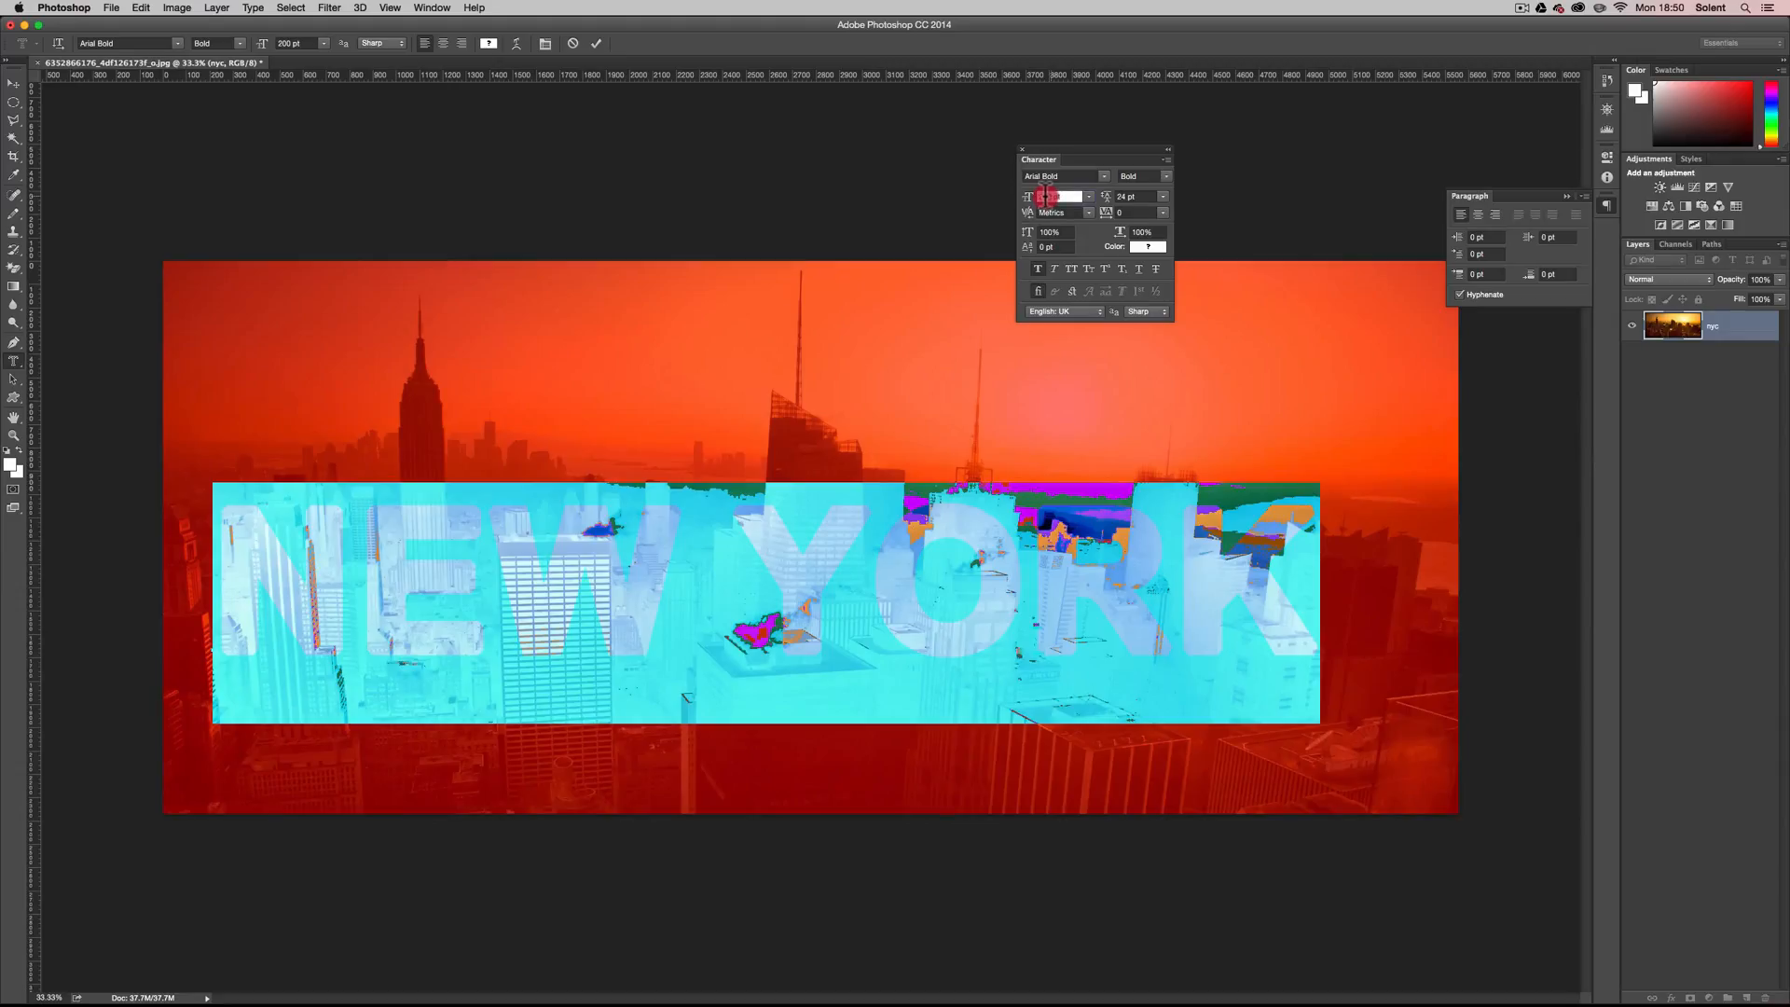
{"action": "type", "text": "230"}
{"action": "key", "text": "Return"}
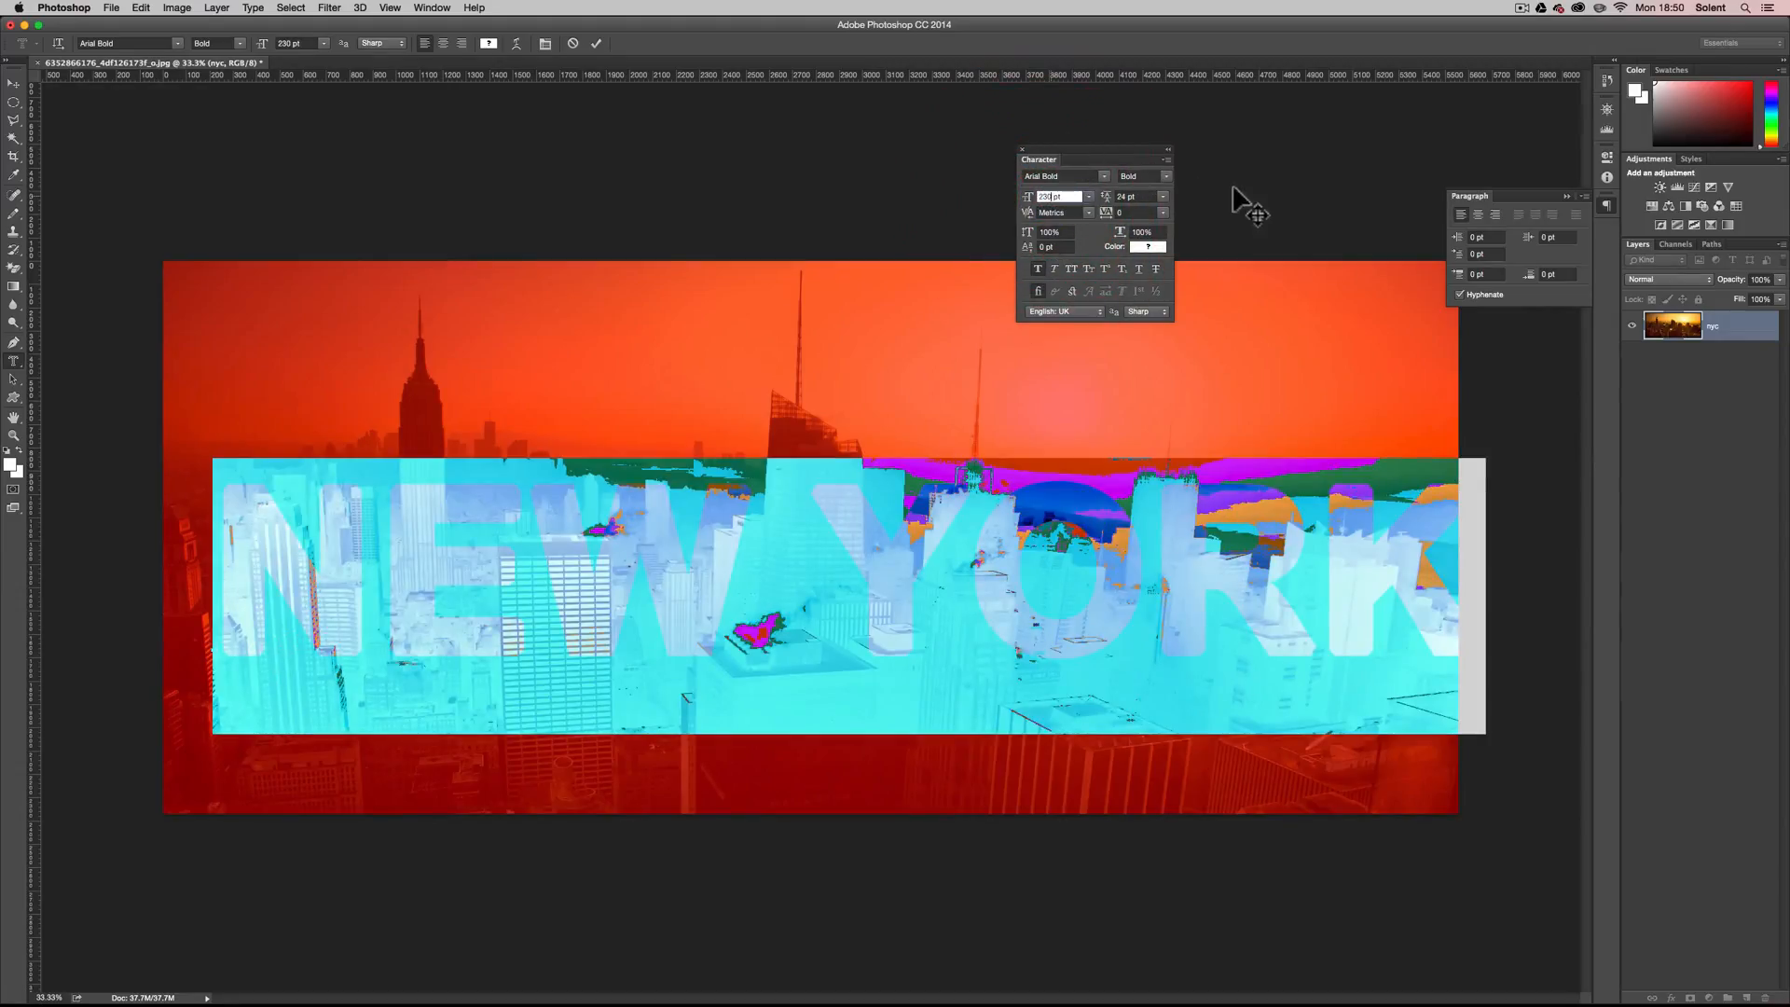
{"action": "left_click", "coordinate": [884, 145]}
{"action": "left_click", "coordinate": [719, 427]}
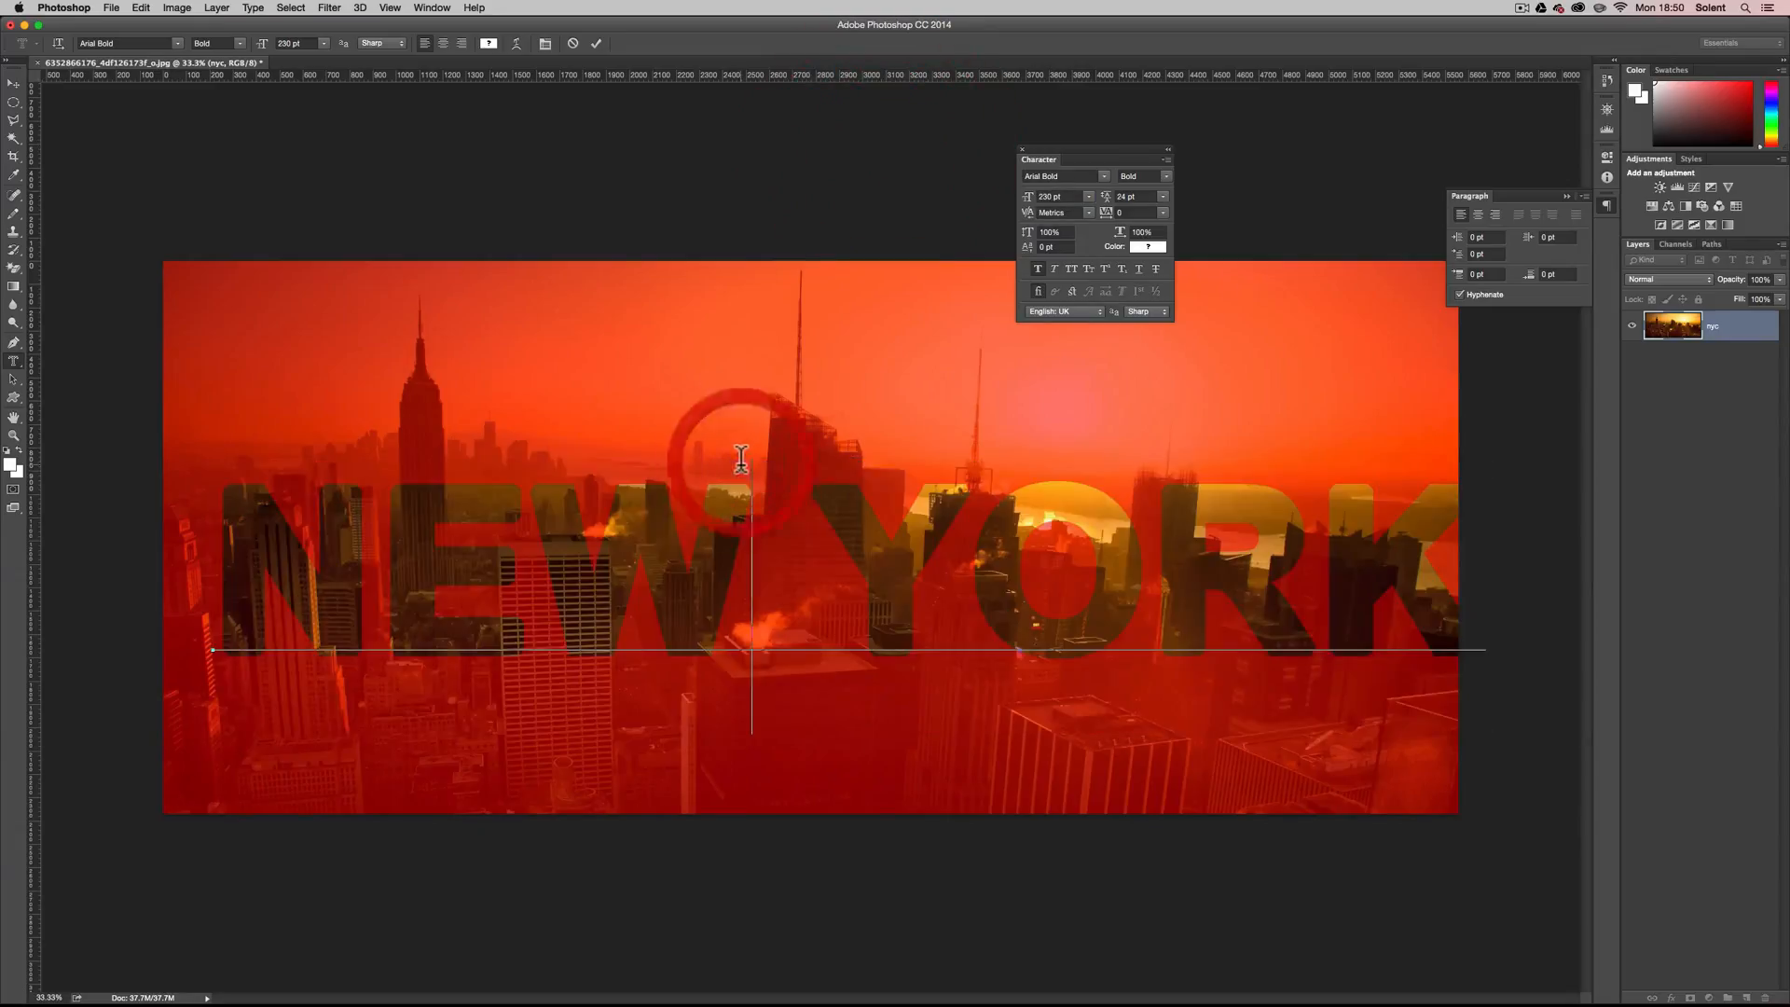
{"action": "left_click", "coordinate": [829, 564]}
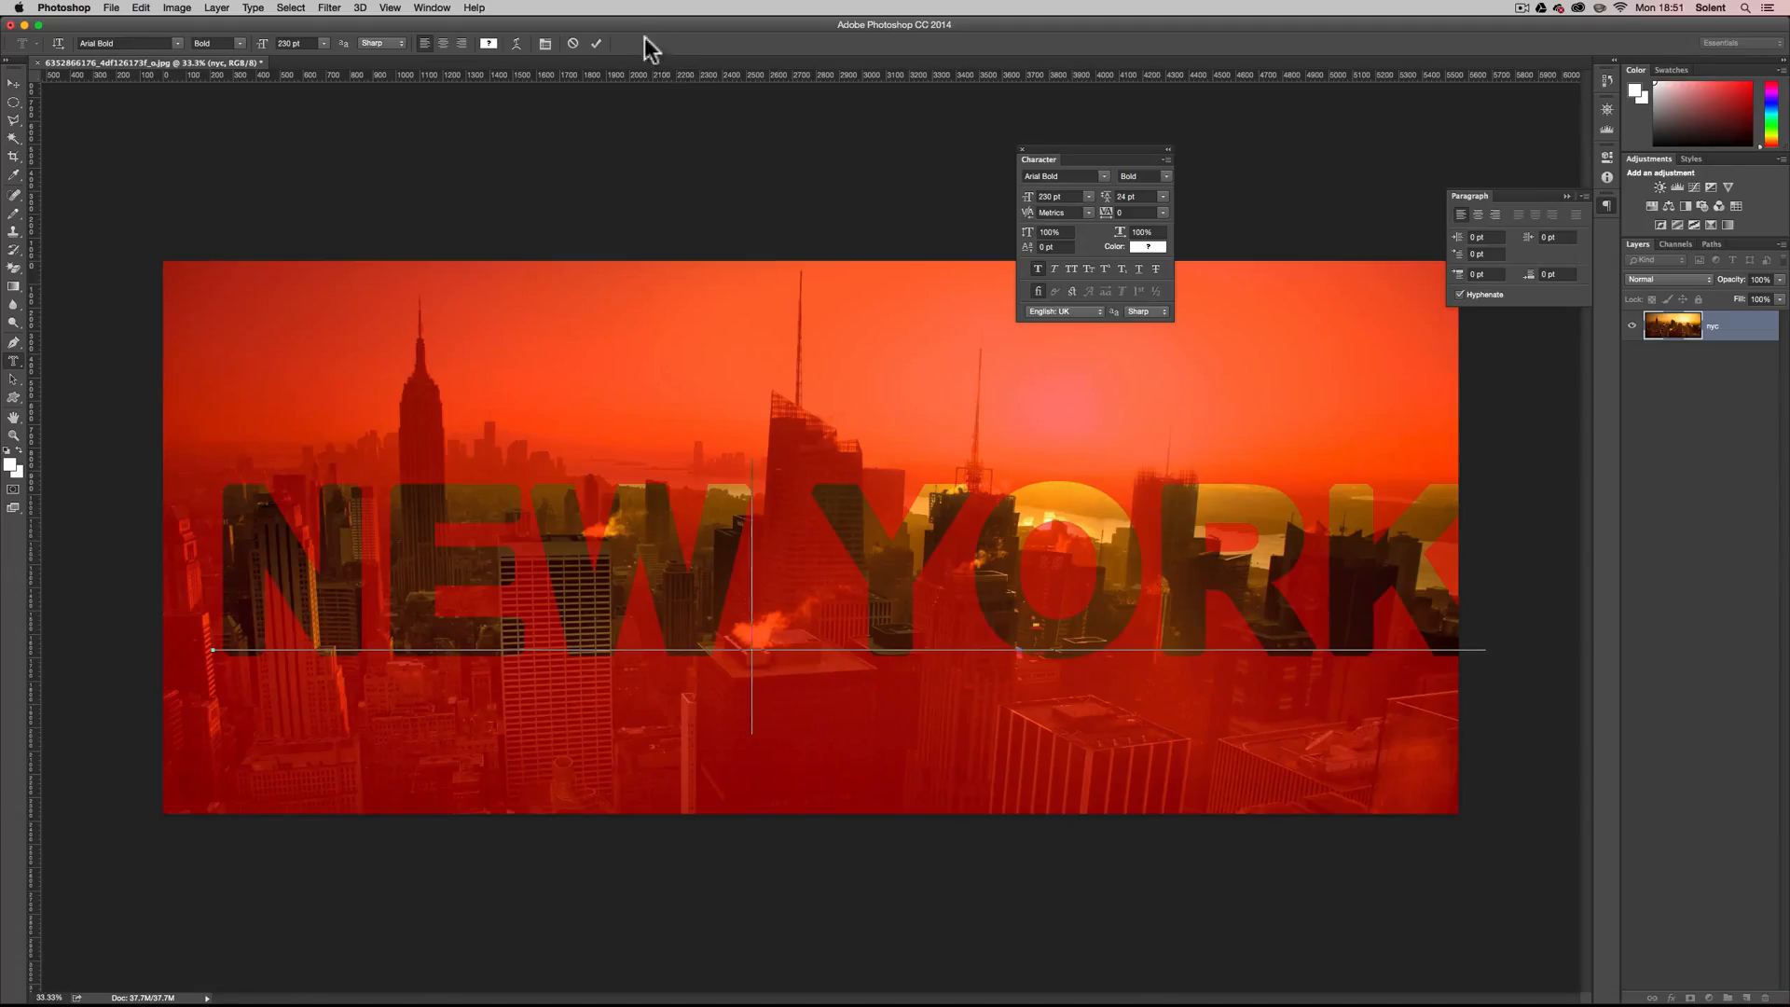
{"action": "left_click", "coordinate": [596, 44]}
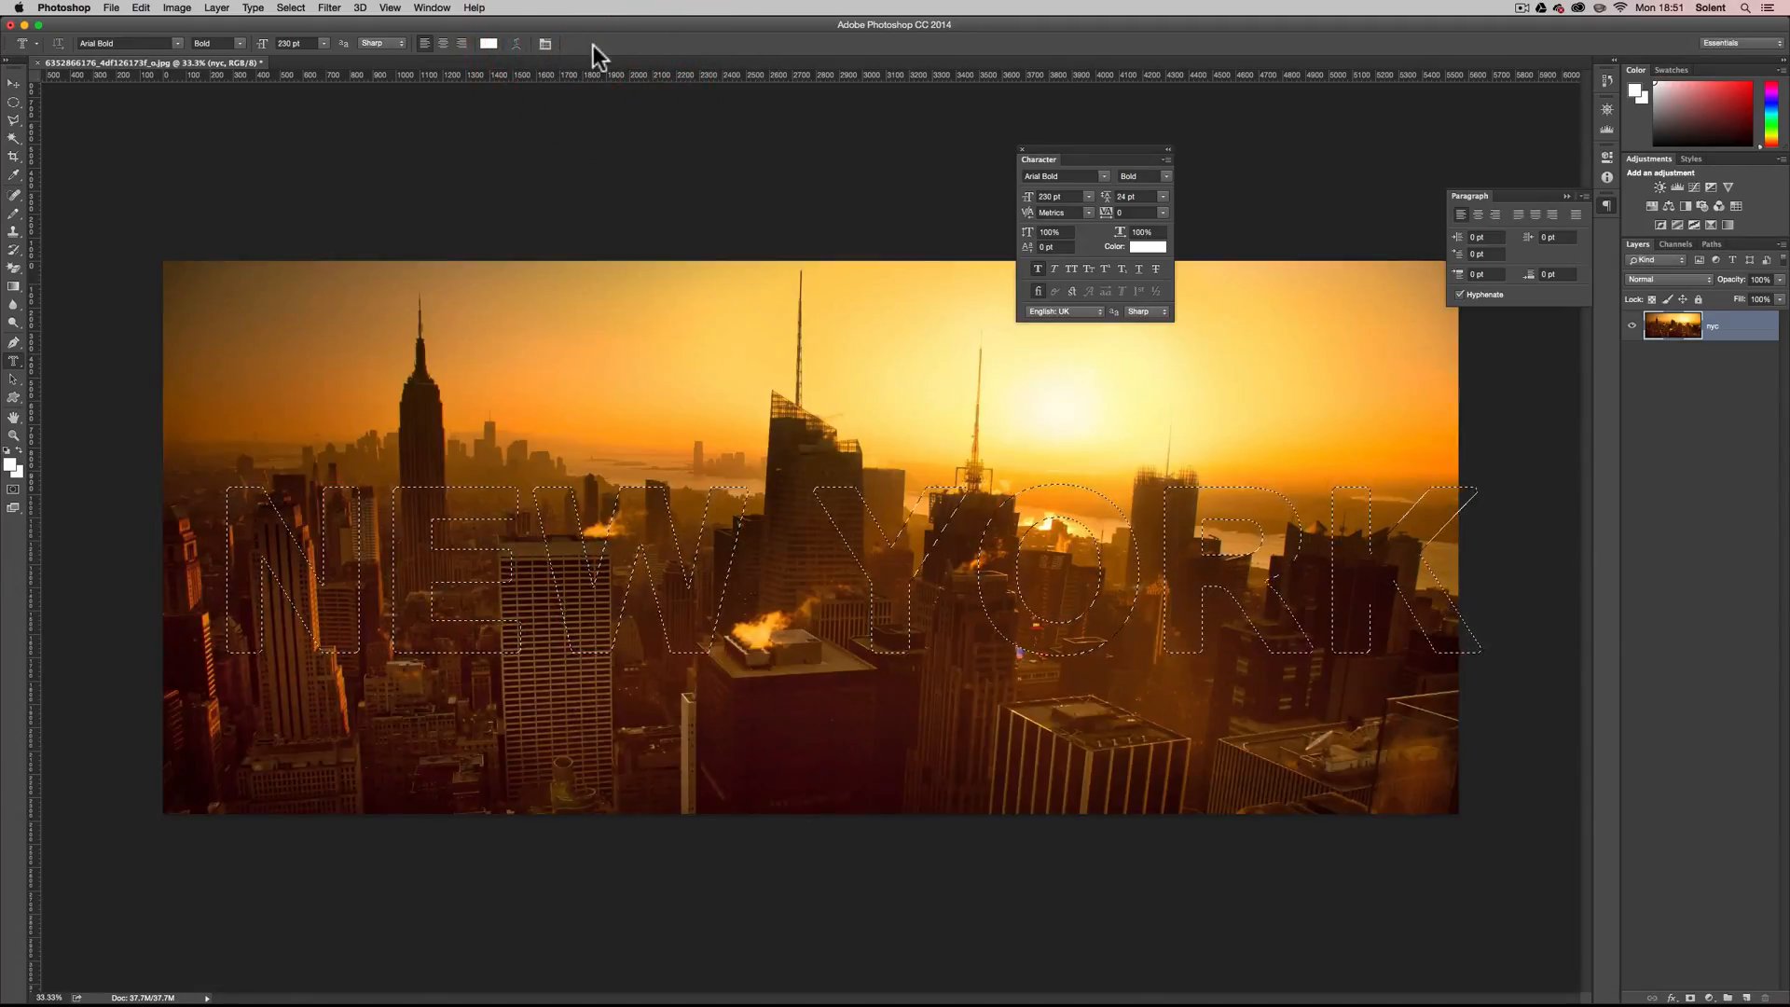
Move the NEW YORK selection outline left and up so it fits within the photo, over the skyline and sky.
{"action": "left_click", "coordinate": [14, 102]}
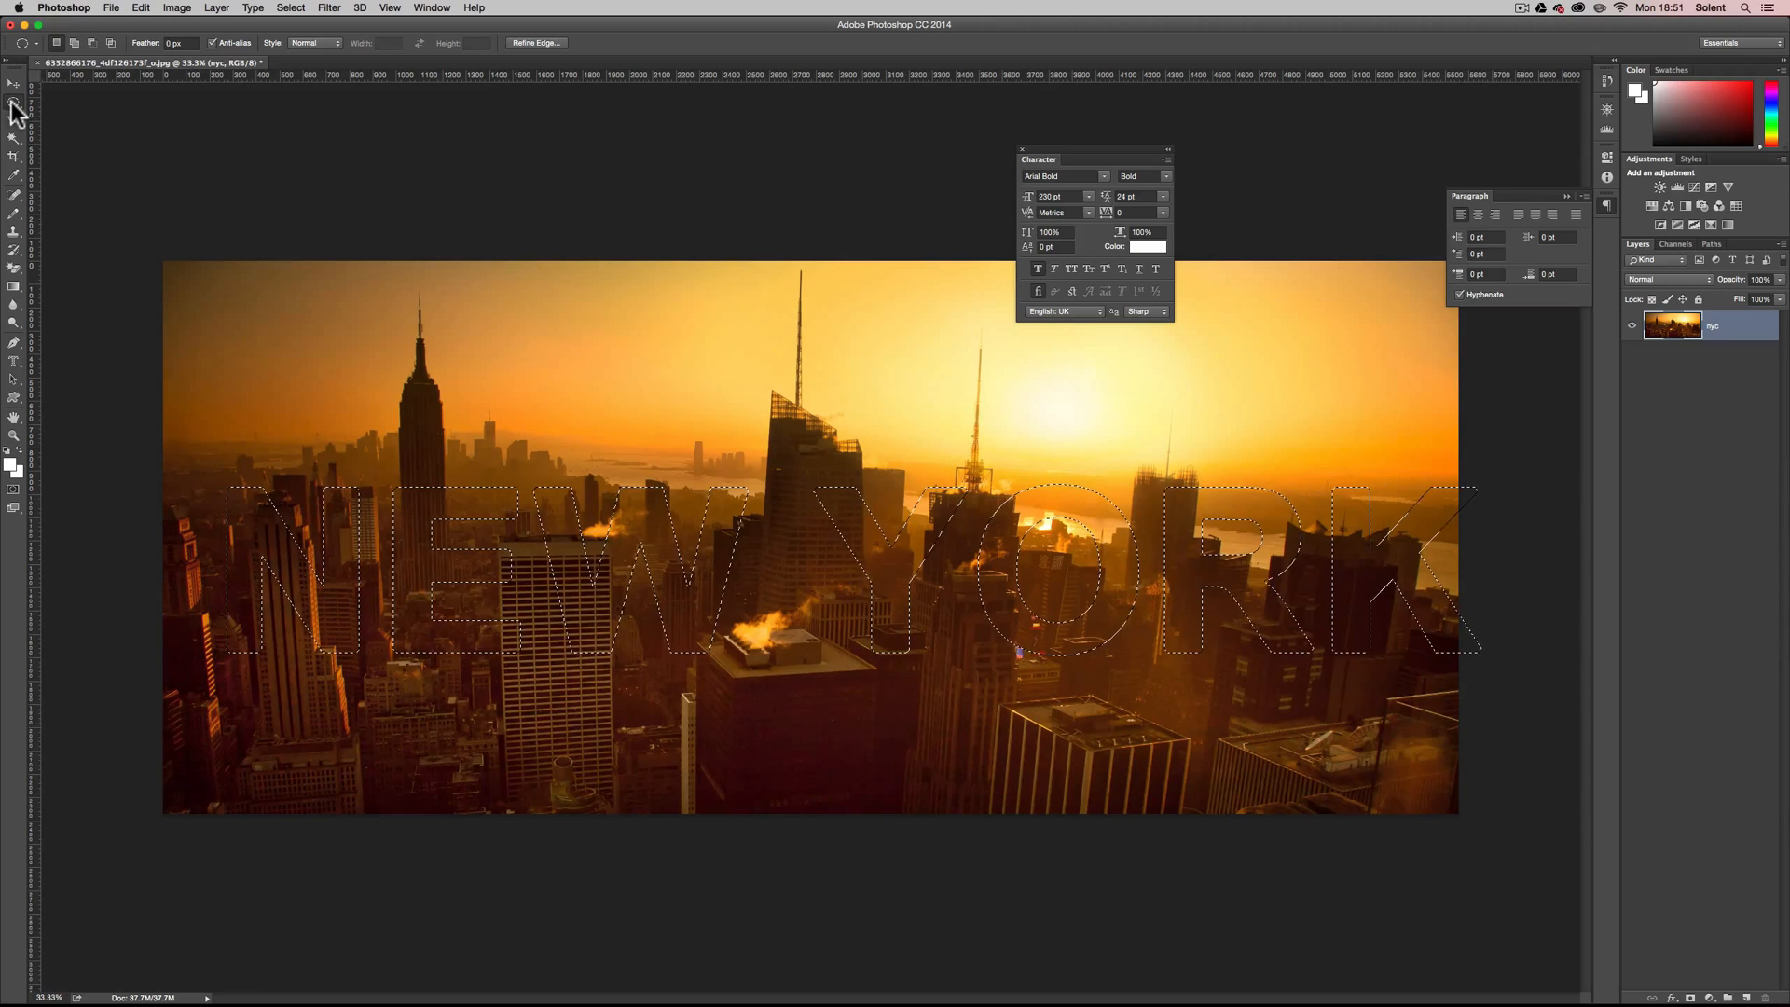
{"action": "left_click", "coordinate": [13, 104]}
{"action": "left_click", "coordinate": [13, 104]}
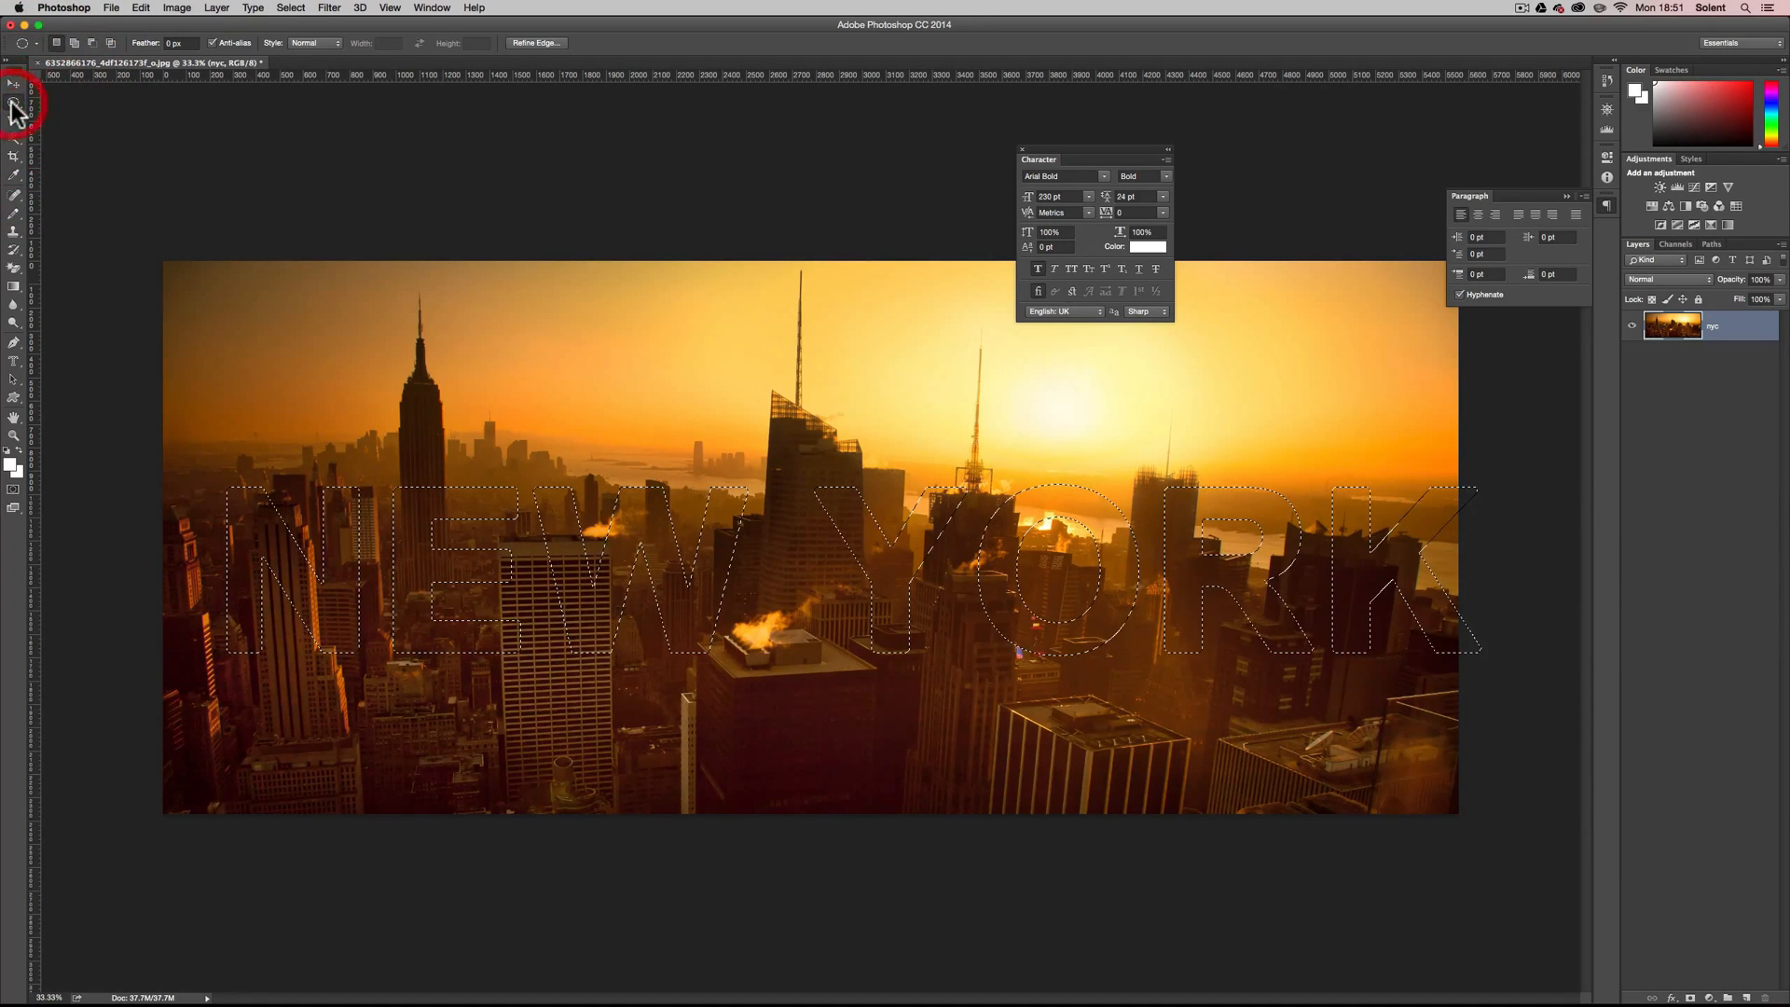
{"action": "key", "text": "shift+Left"}
{"action": "key", "text": "shift+Left"}
{"action": "key", "text": "shift+Left"}
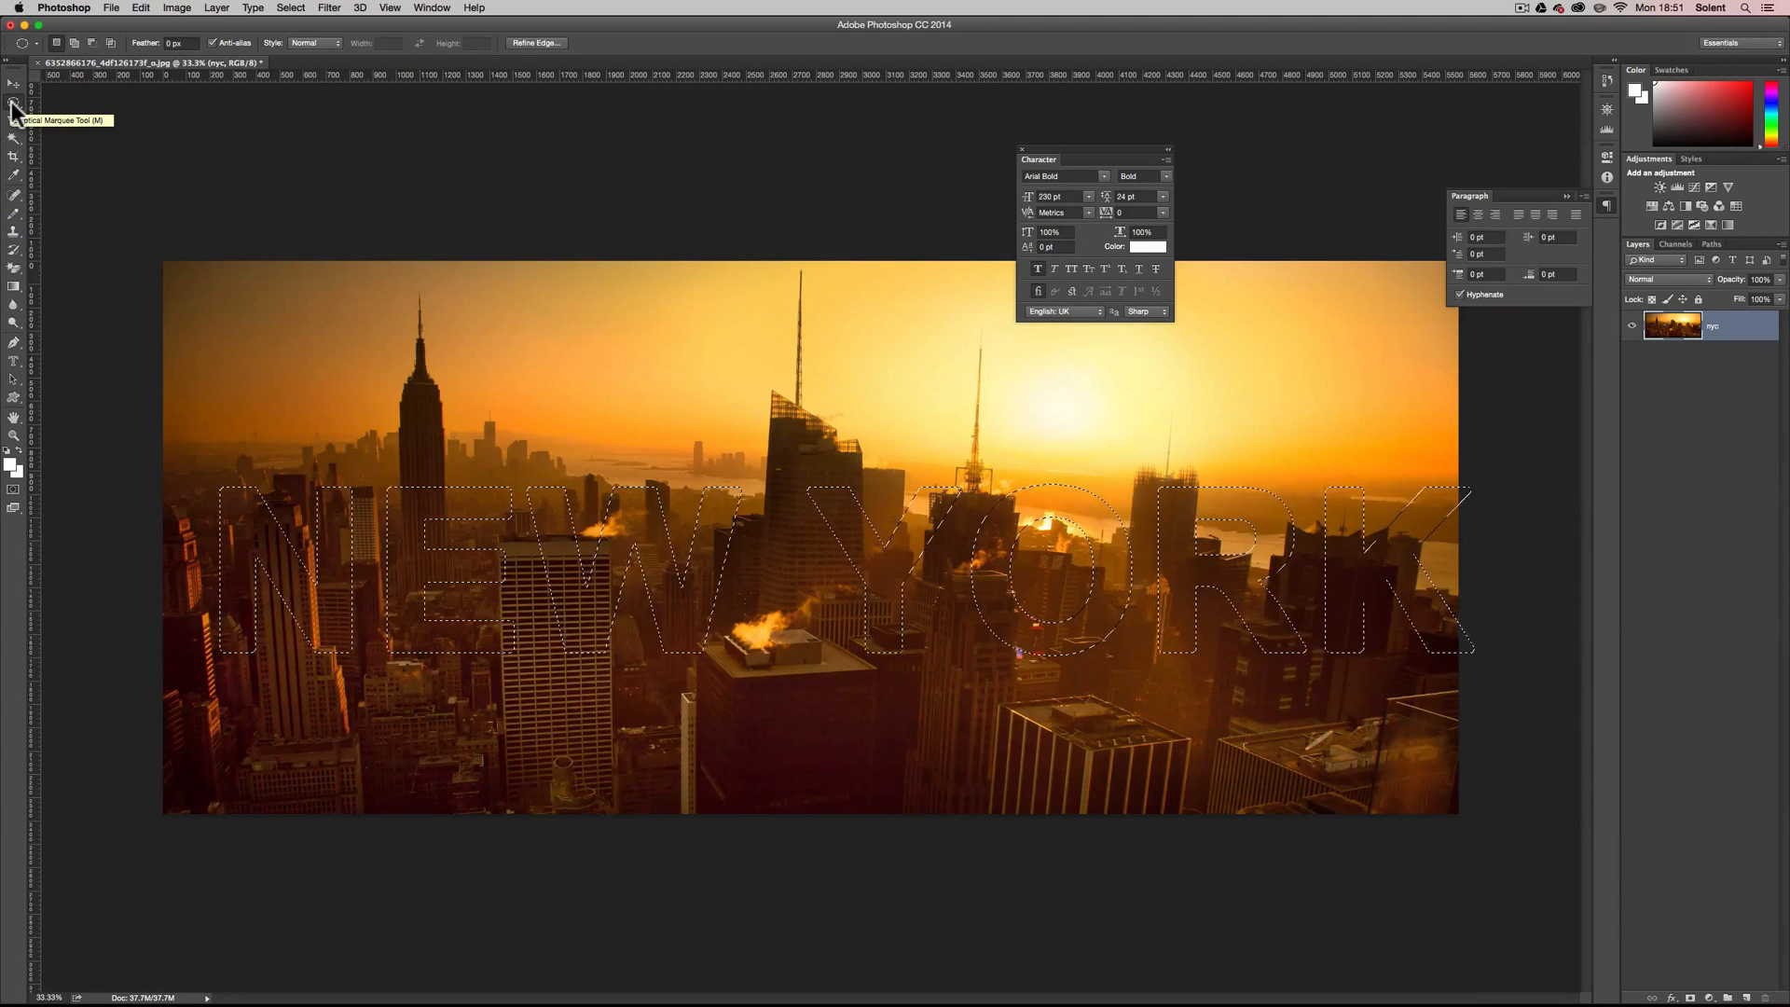
{"action": "key", "text": "shift+Left"}
{"action": "key", "text": "shift+Left"}
{"action": "key", "text": "shift+Left"}
{"action": "key", "text": "shift+Left"}
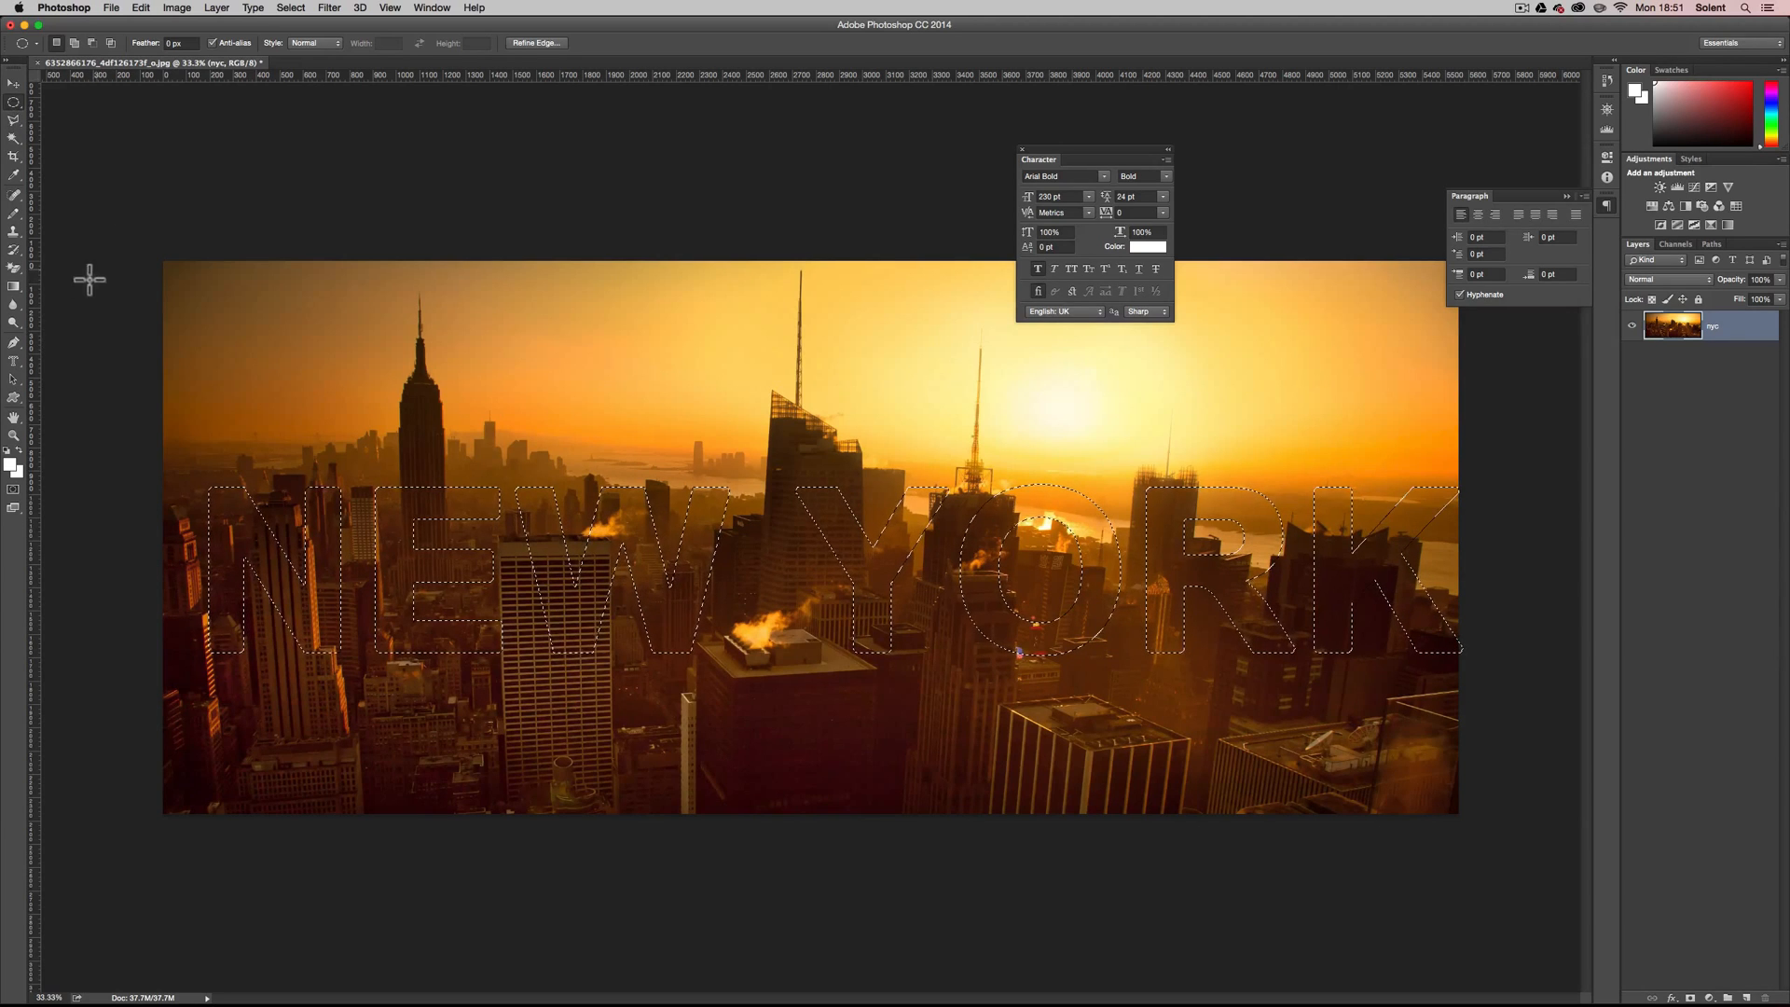
{"action": "left_click_drag", "start_coordinate": [240, 493], "coordinate": [204, 378]}
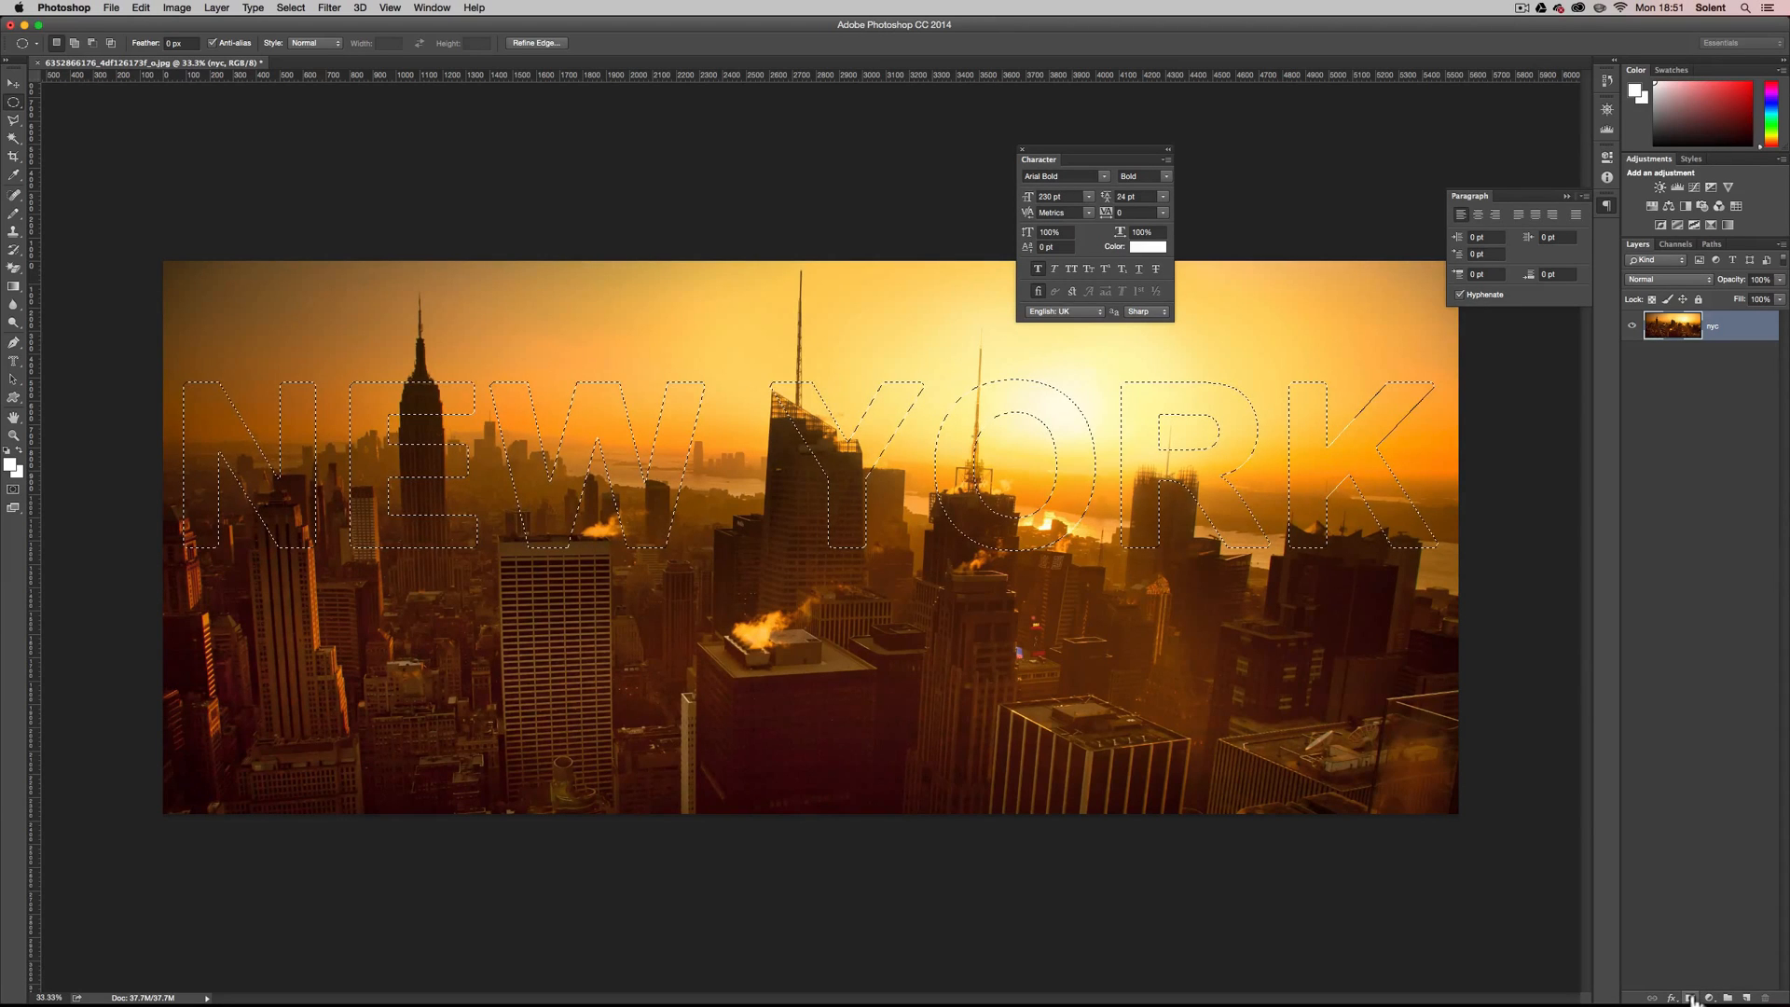
Add a layer mask to the nyc layer that reveals only the NEW YORK selection.
{"action": "left_click", "coordinate": [222, 8]}
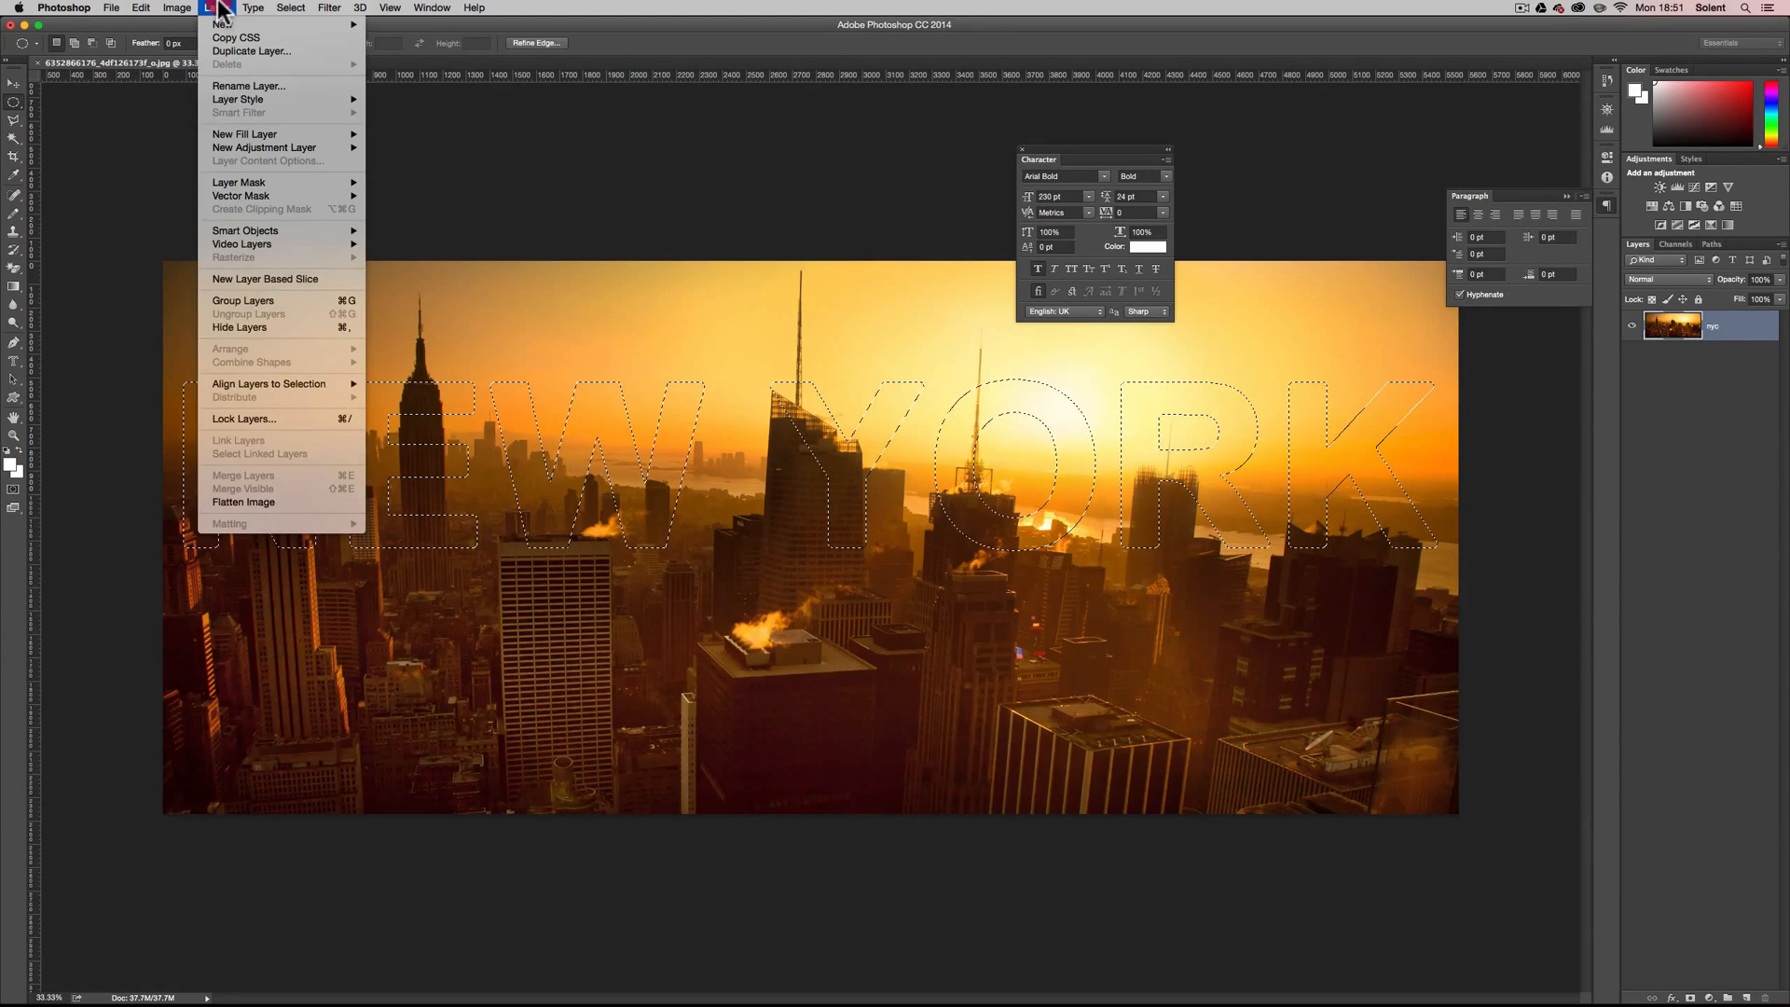
{"action": "left_click", "coordinate": [252, 185]}
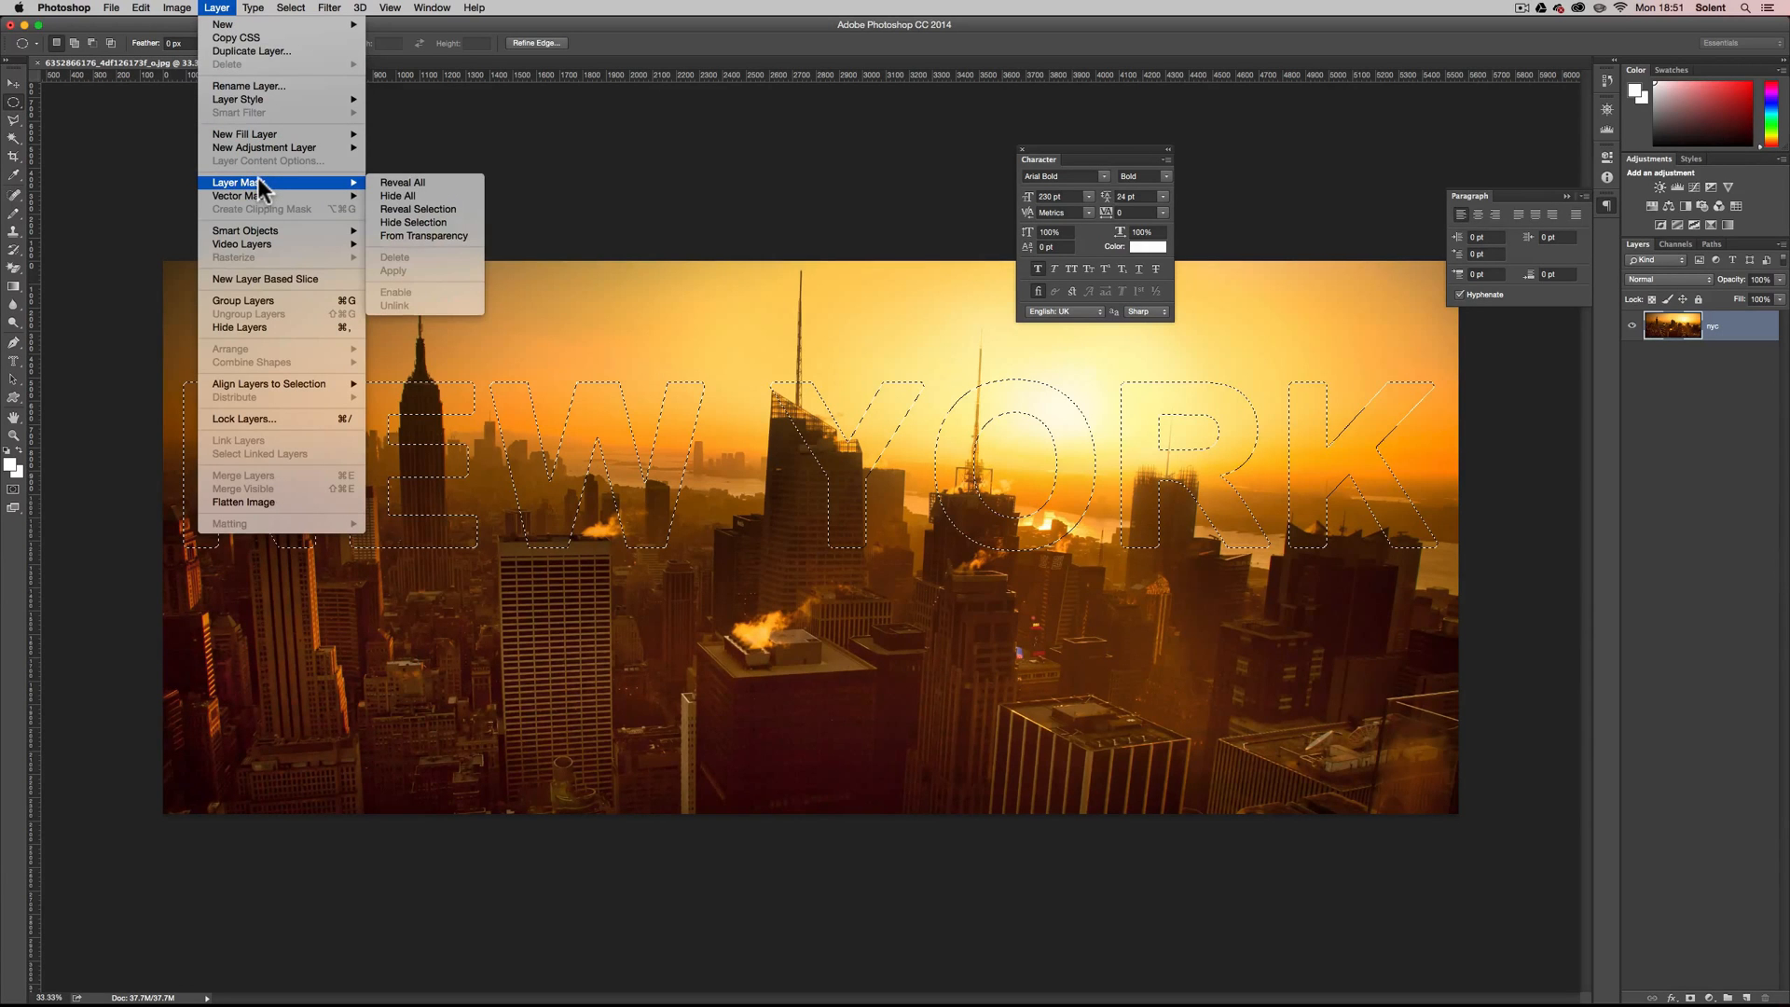
{"action": "left_click", "coordinate": [420, 209]}
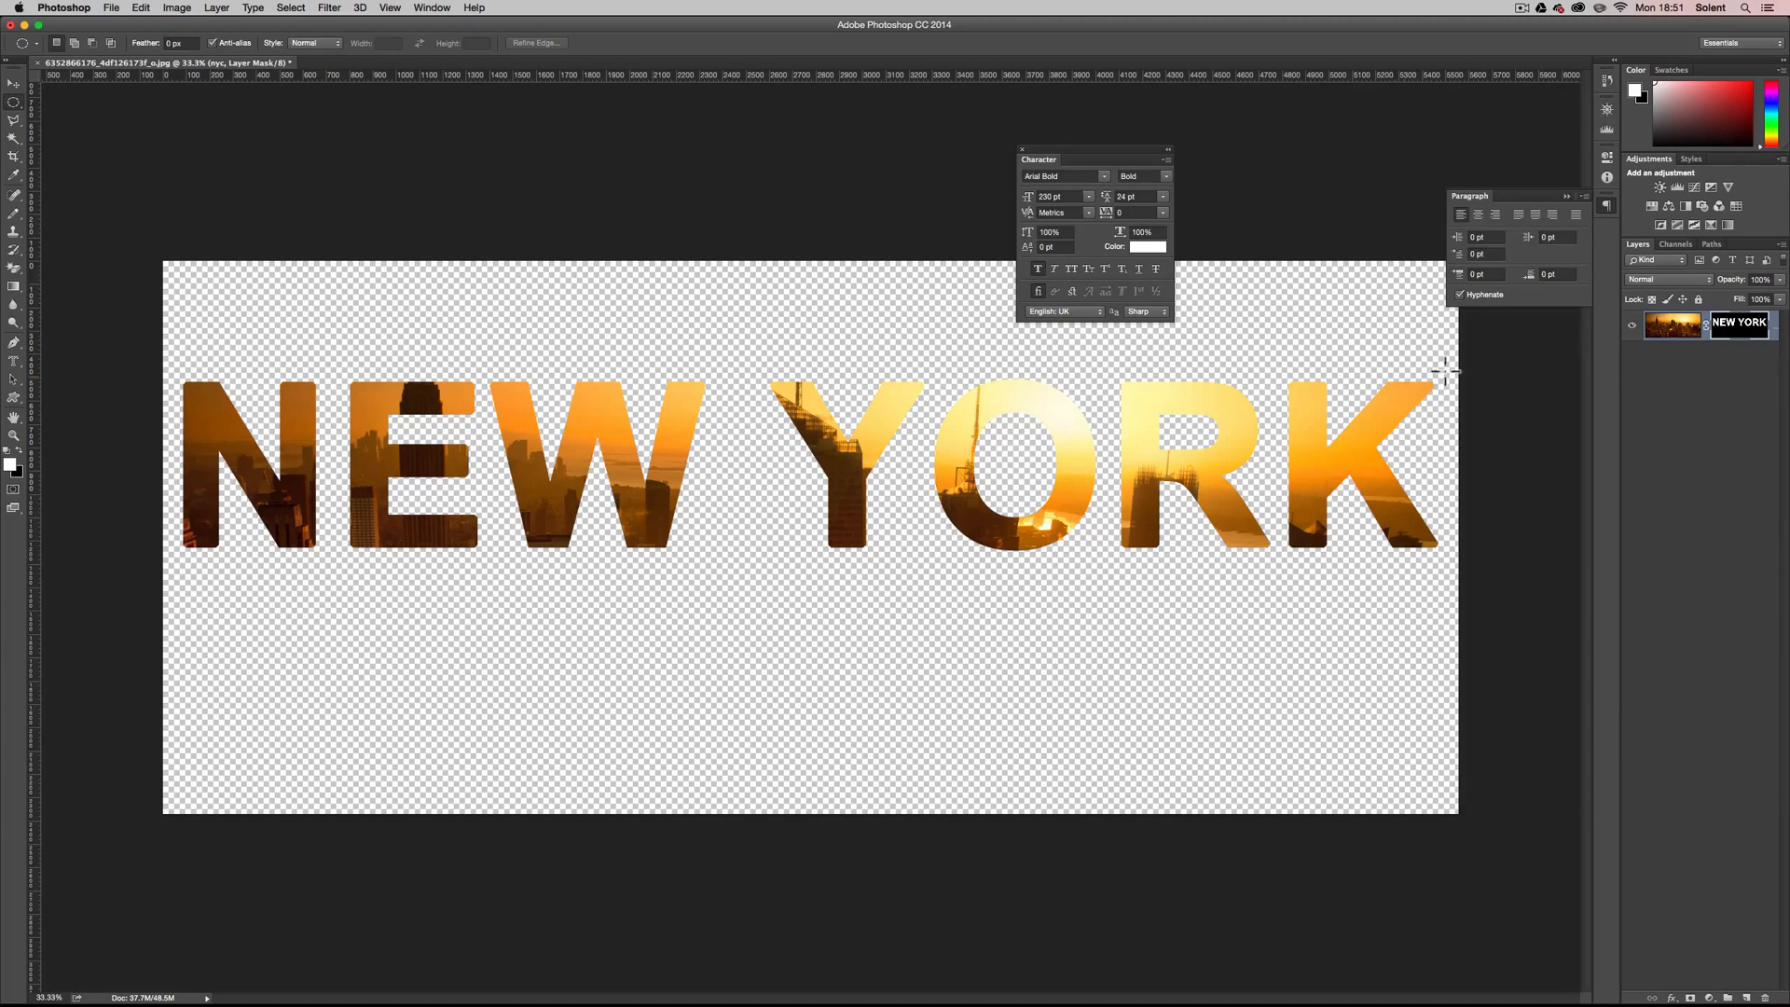
Unlink the layer mask from the nyc photo, move the NEW YORK mask down over the buildings, and relink it.
{"action": "left_click", "coordinate": [1706, 326]}
{"action": "left_click", "coordinate": [11, 84]}
{"action": "left_click_drag", "start_coordinate": [517, 412], "coordinate": [533, 567]}
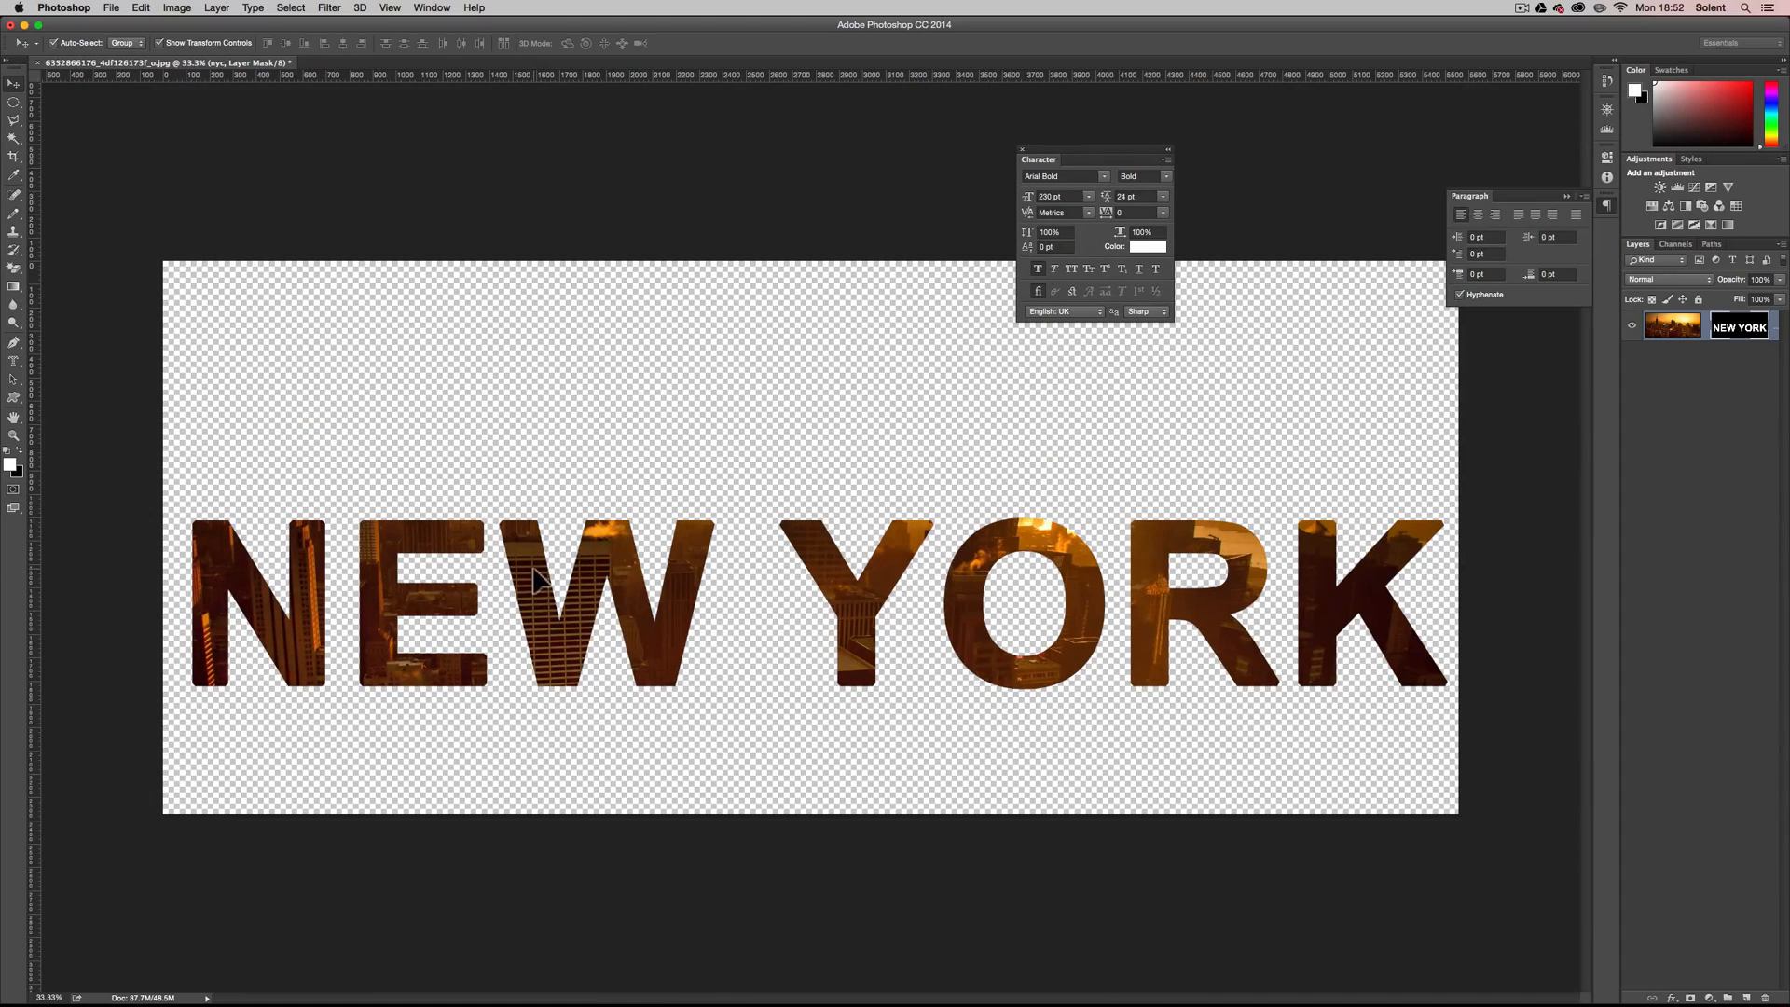
{"action": "left_click", "coordinate": [1699, 332]}
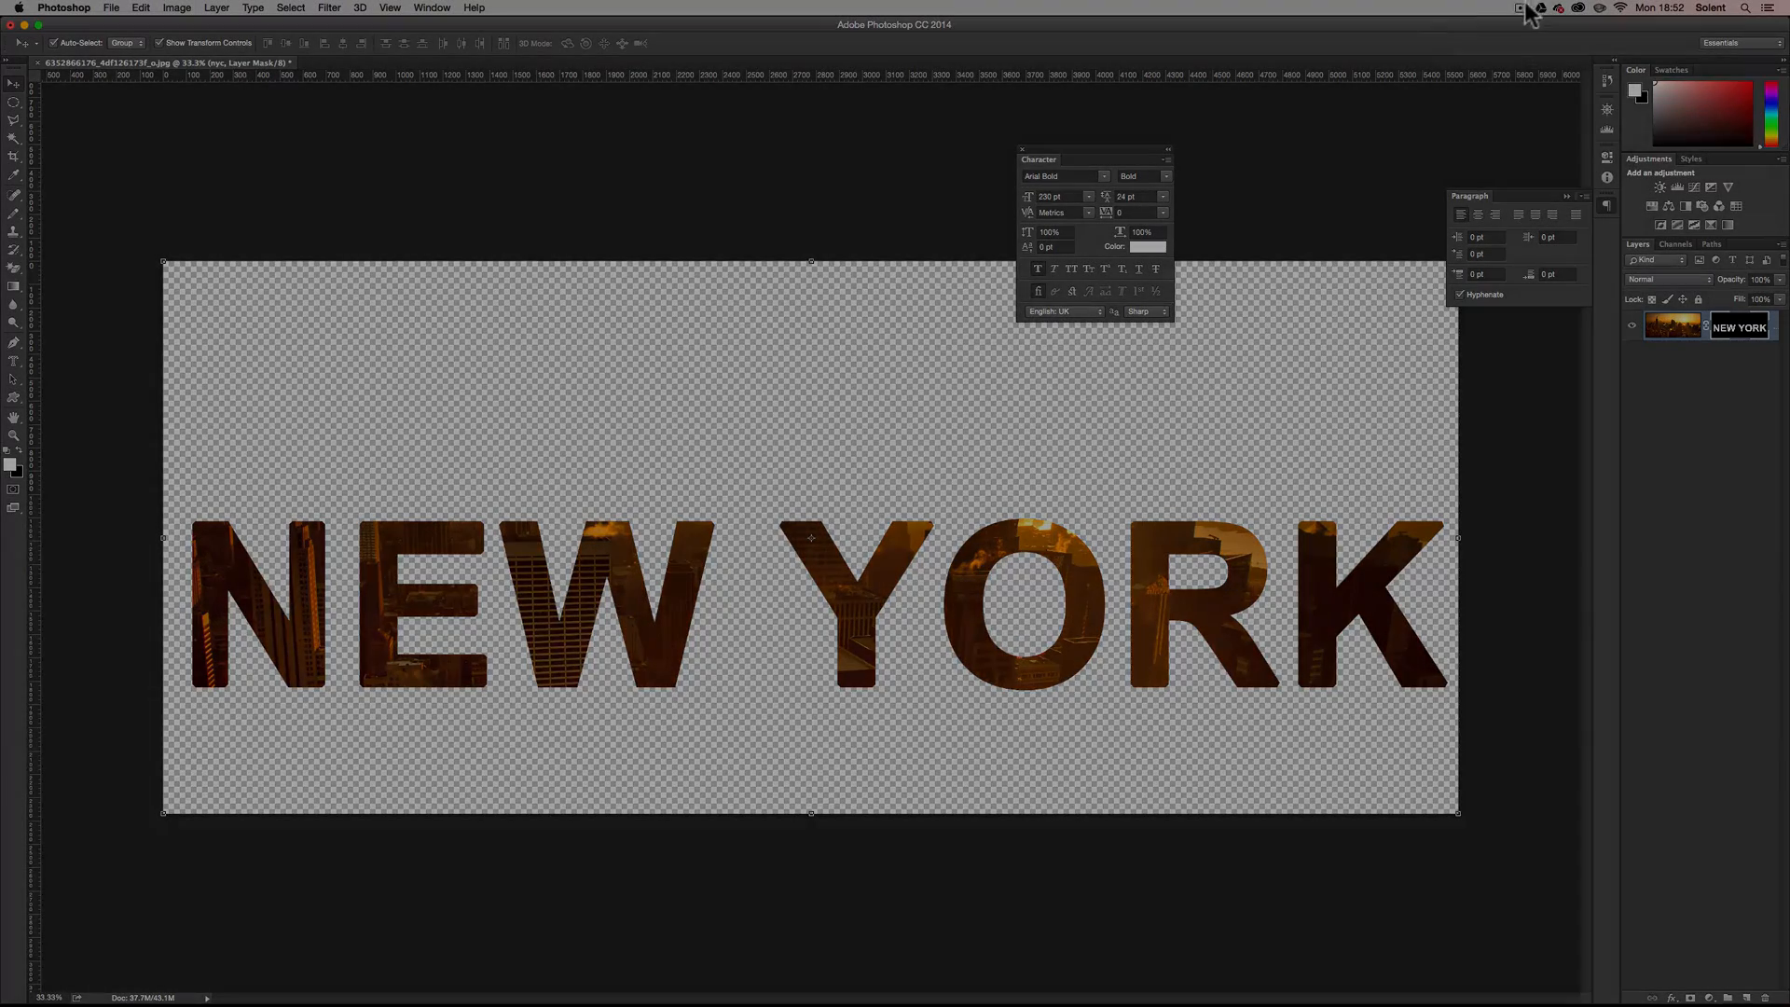
{"action": "left_click", "coordinate": [1522, 8]}
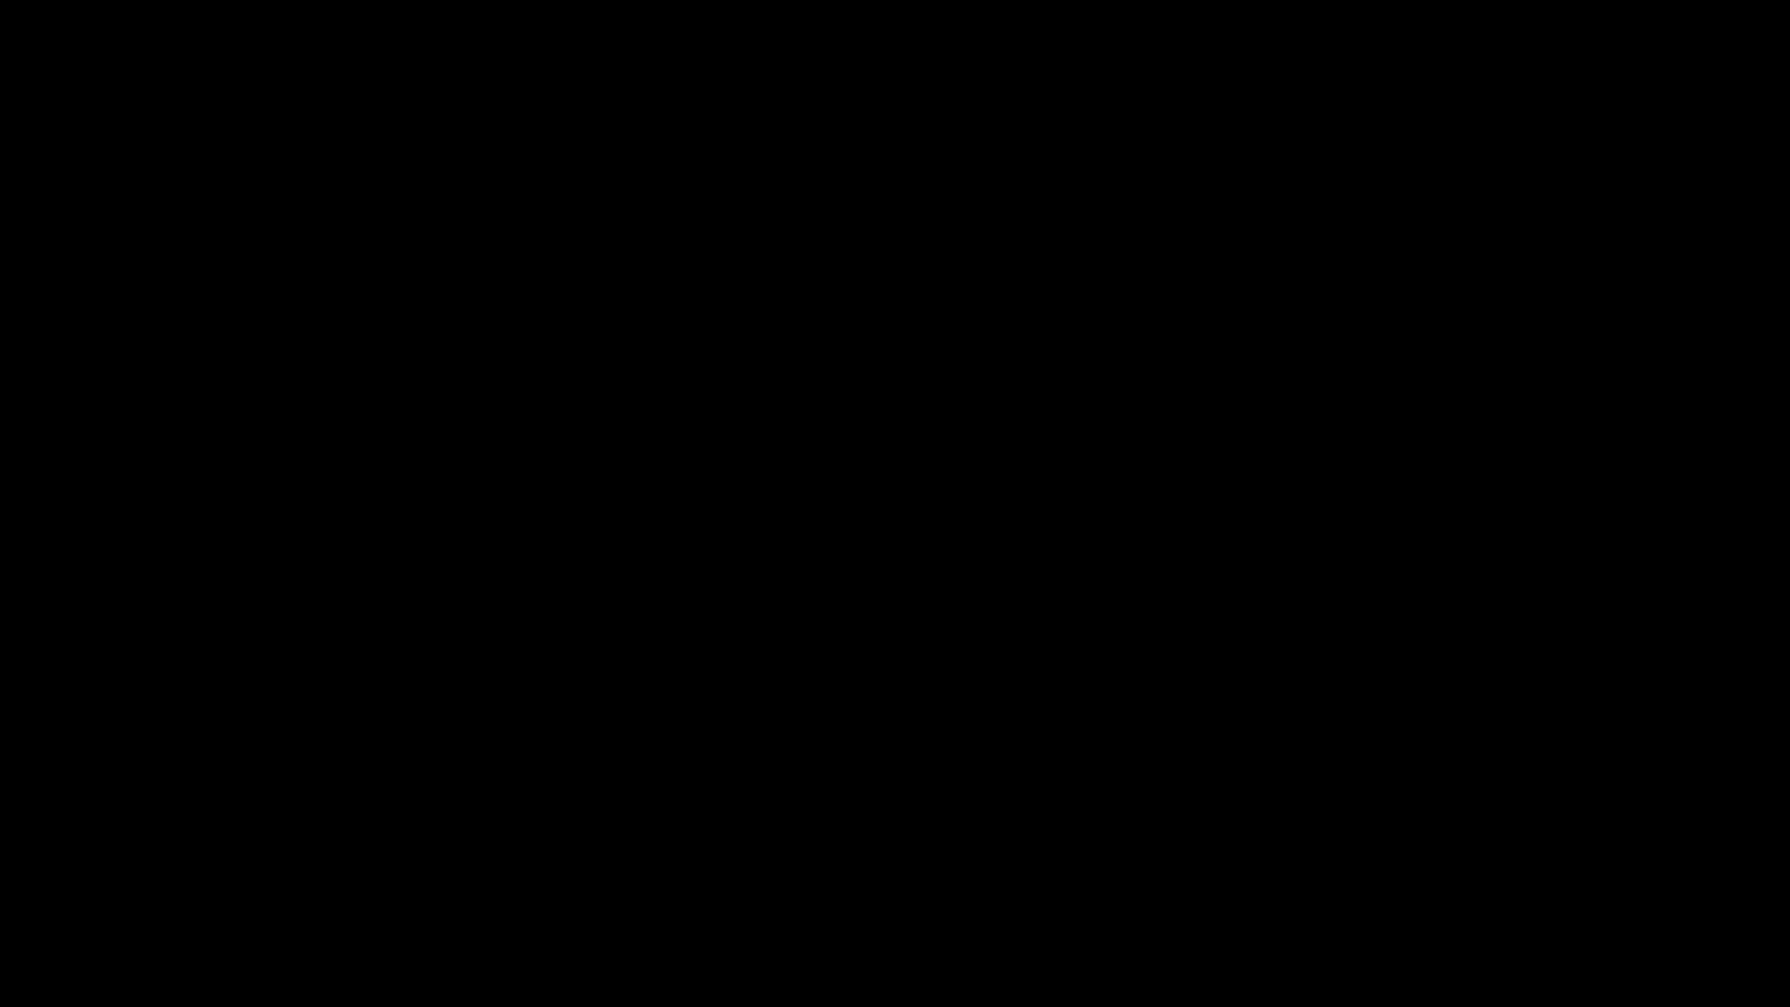